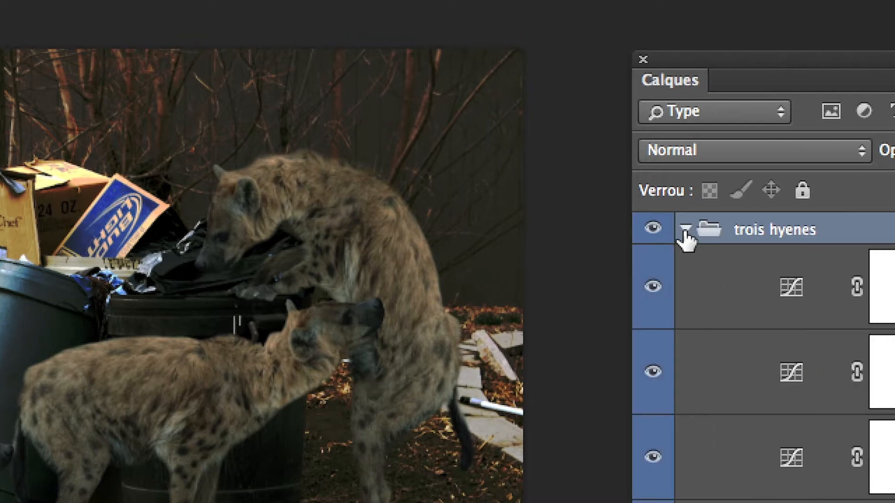
Collapse the "trois hyenes" group and add a new empty layer directly above Courbes 1
click(685, 230)
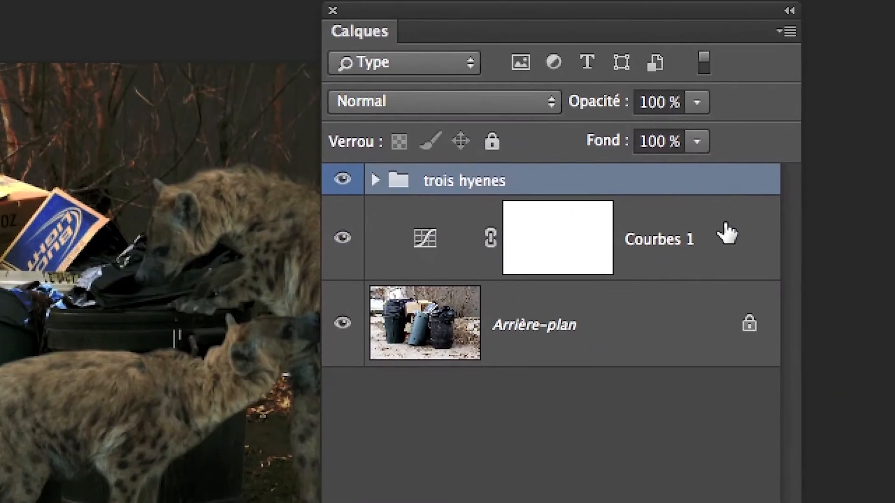
click(822, 352)
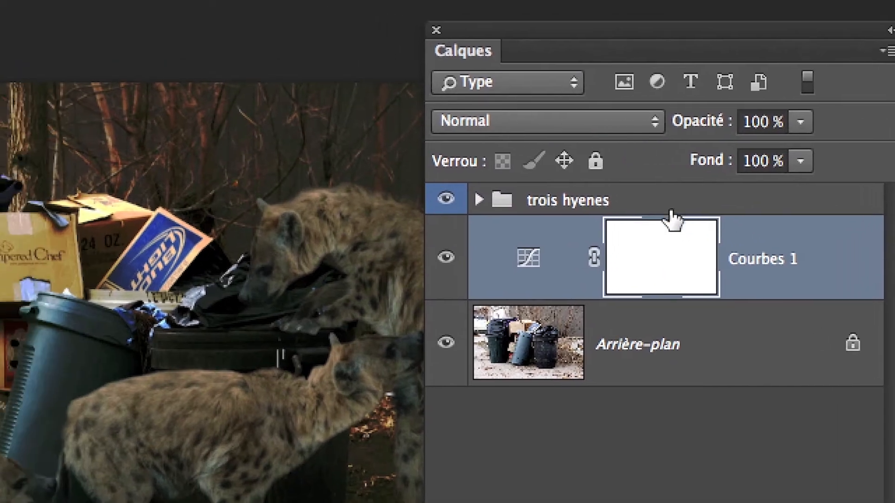
click(561, 188)
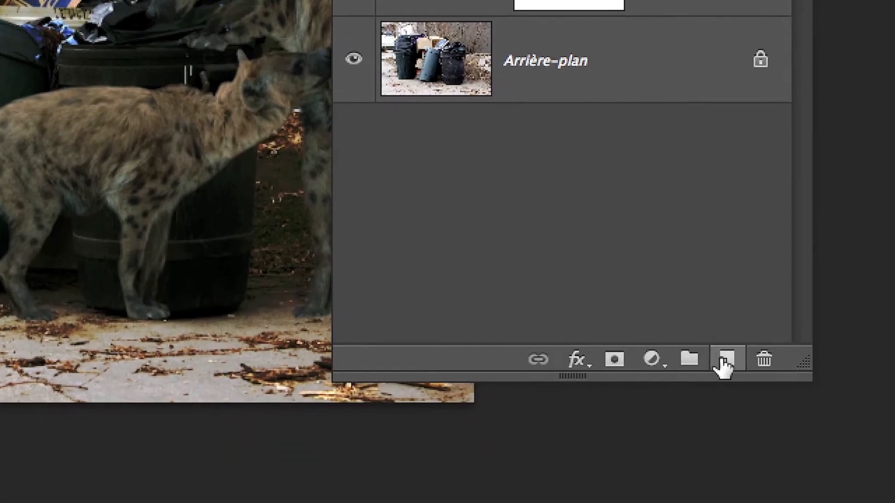
click(724, 361)
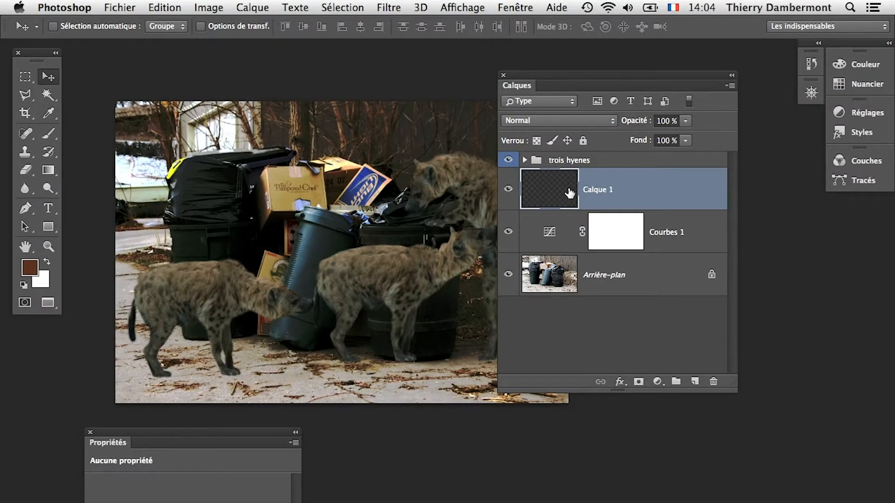
Fill Calque 1 with white and move the layers panel clear of the image
mouse_move(586, 72)
mouse_down()
mouse_move(640, 78)
mouse_move(596, 79)
mouse_up()
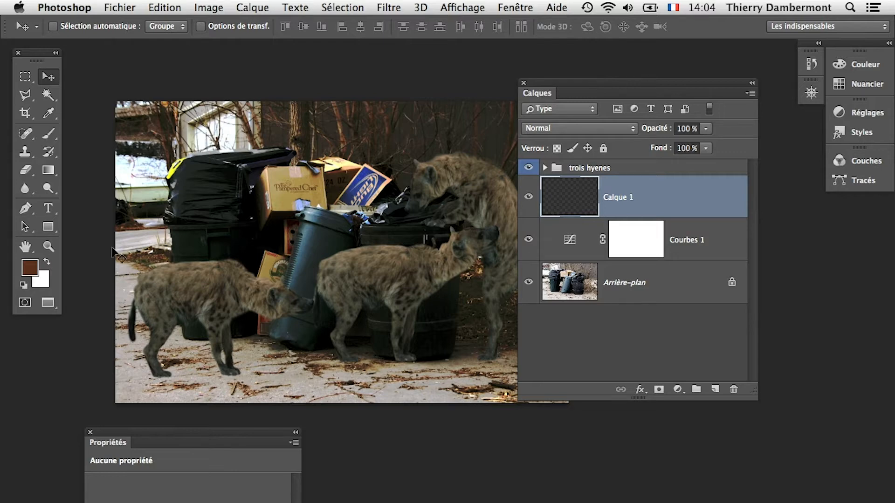
click(166, 8)
click(202, 218)
click(563, 276)
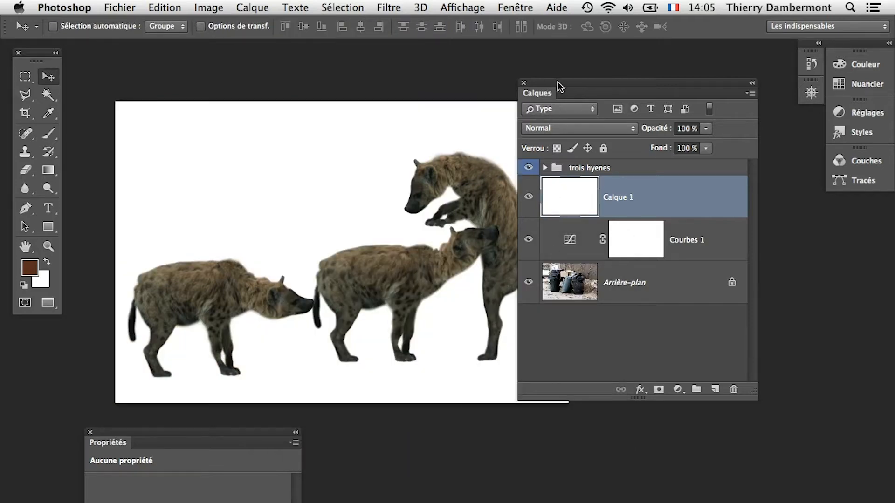
drag(558, 82, 655, 59)
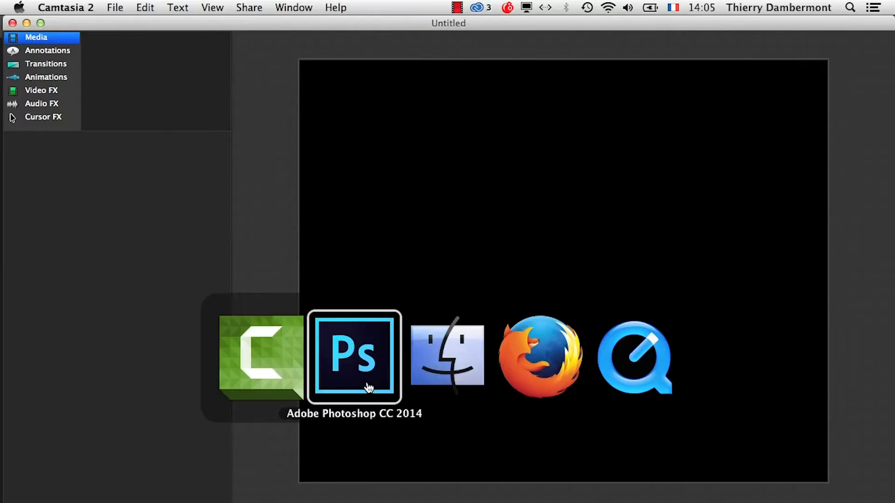
Switch back to Photoshop, choose the Brush tool and reset the foreground and background colours to default black and white
key(super+Tab)
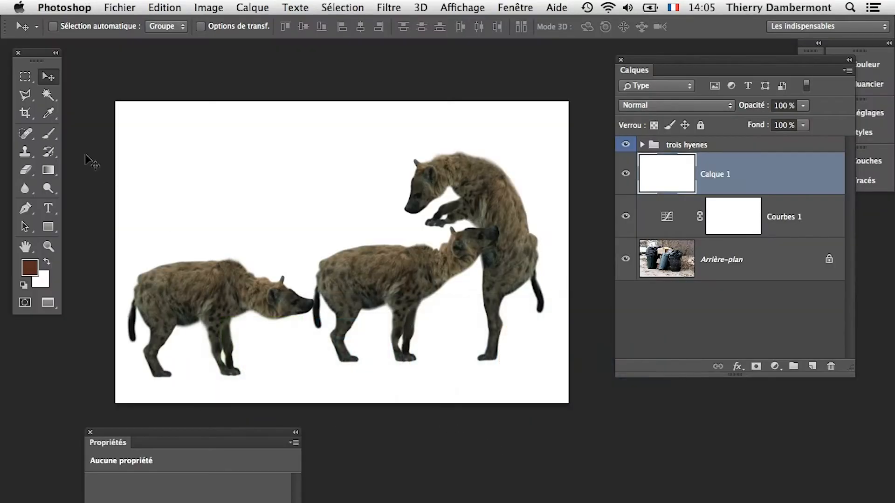
drag(36, 54, 70, 78)
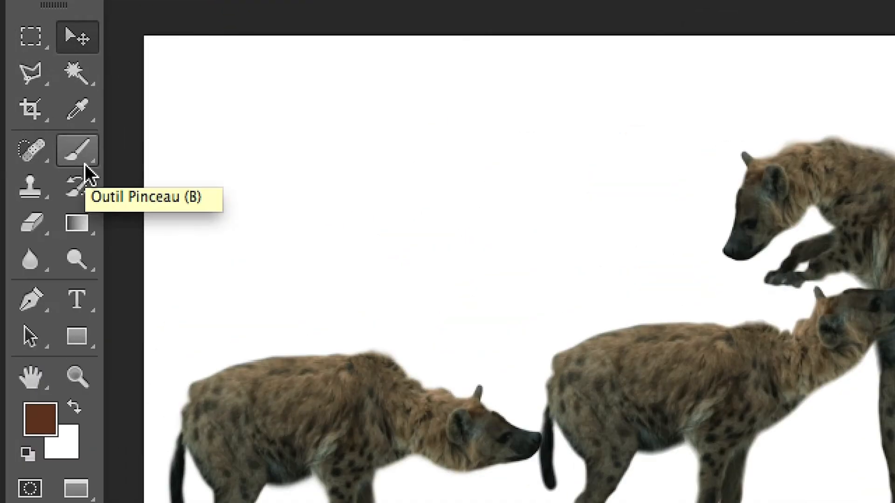
click(85, 163)
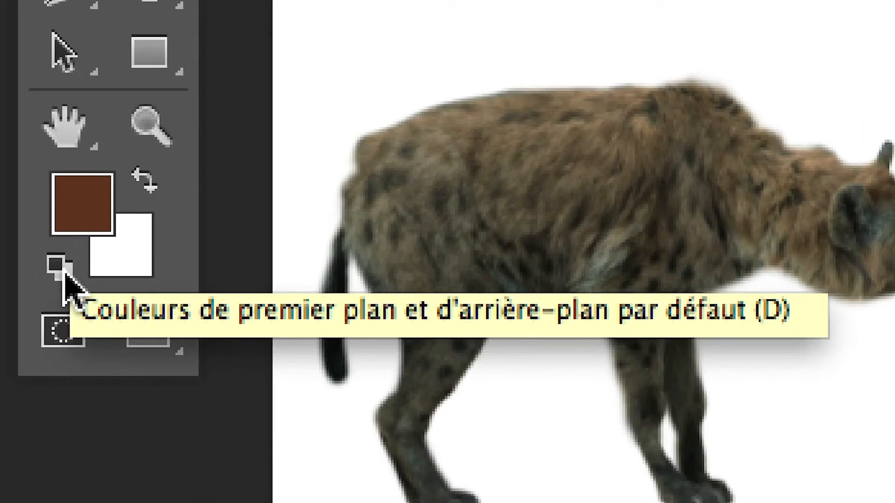
click(65, 279)
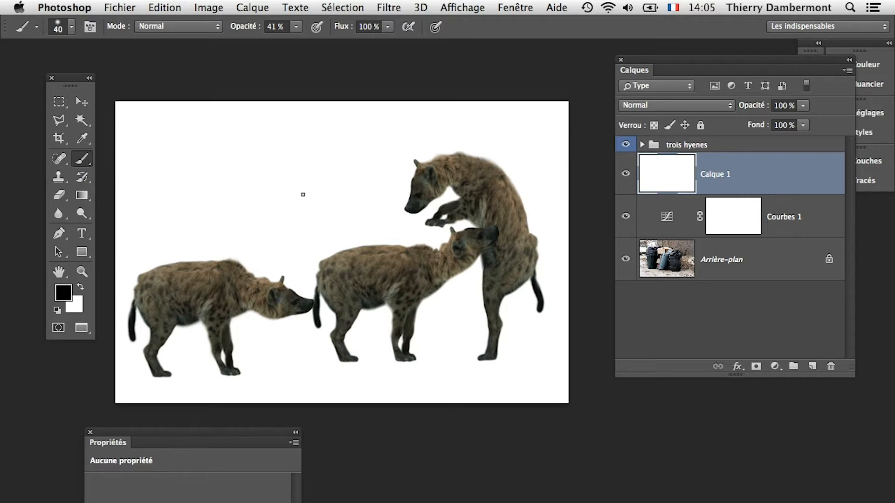
Set the brush opacity to 100 % and enlarge the brush to about 297 px
mouse_move(287, 234)
mouse_down()
mouse_move(372, 224)
mouse_move(338, 234)
mouse_move(359, 233)
mouse_move(292, 236)
mouse_move(356, 236)
mouse_move(315, 238)
mouse_up()
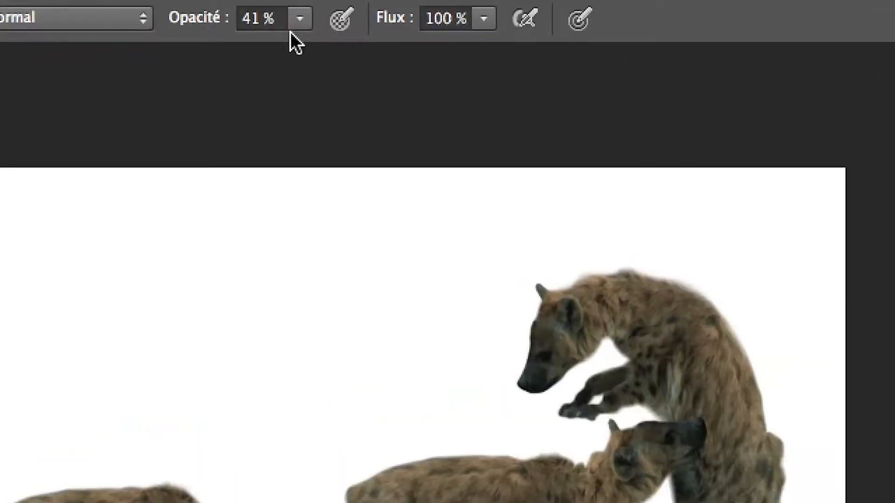
click(295, 28)
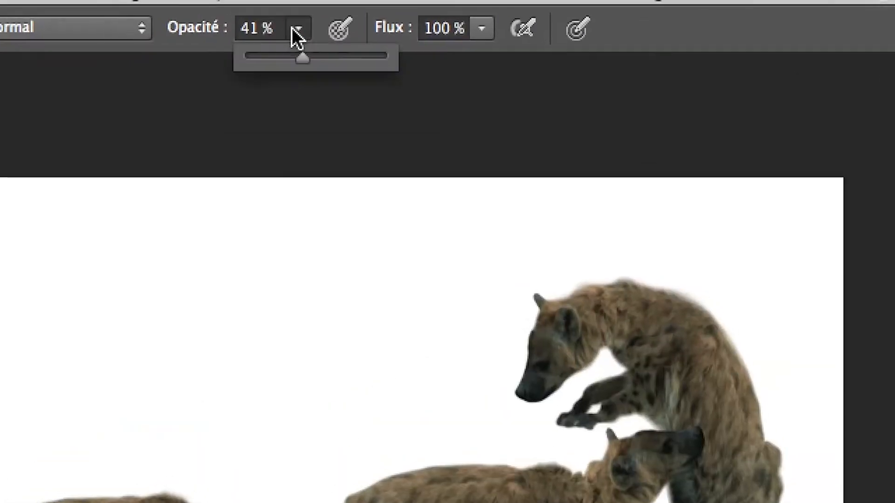
drag(301, 56, 389, 59)
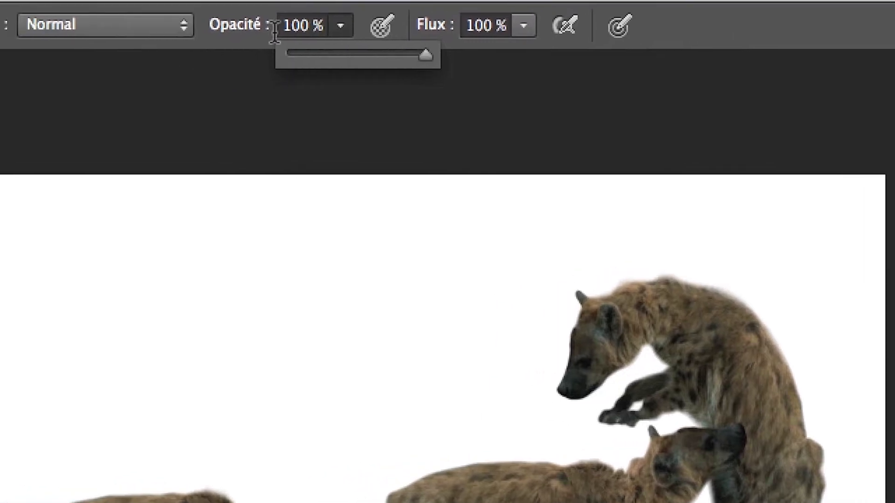
click(149, 27)
click(339, 26)
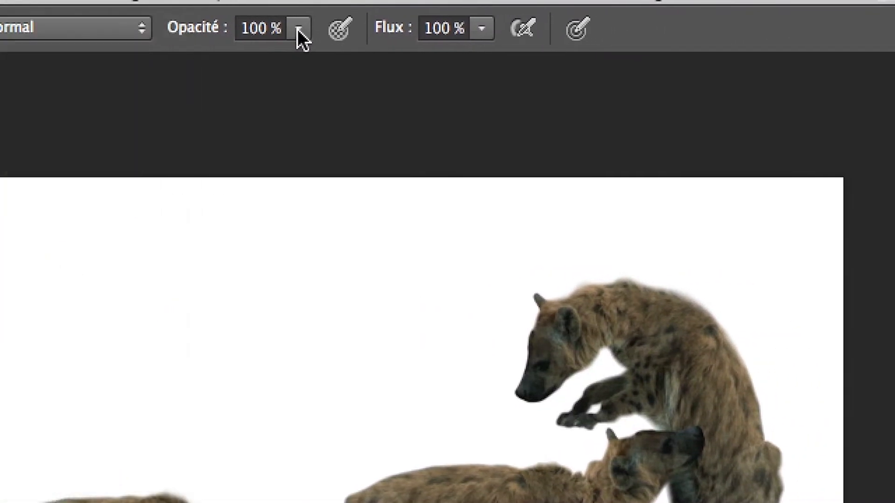
click(297, 29)
click(297, 29)
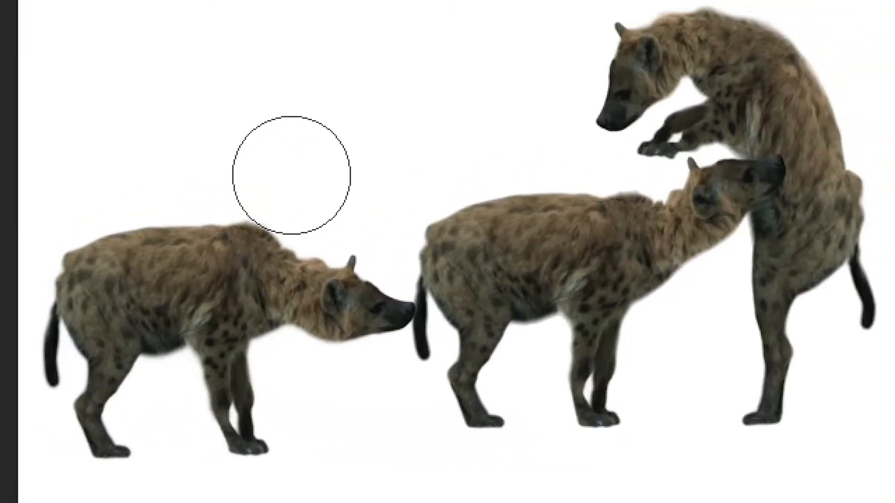
mouse_move(301, 170)
mouse_down()
mouse_move(278, 168)
mouse_move(278, 158)
mouse_up()
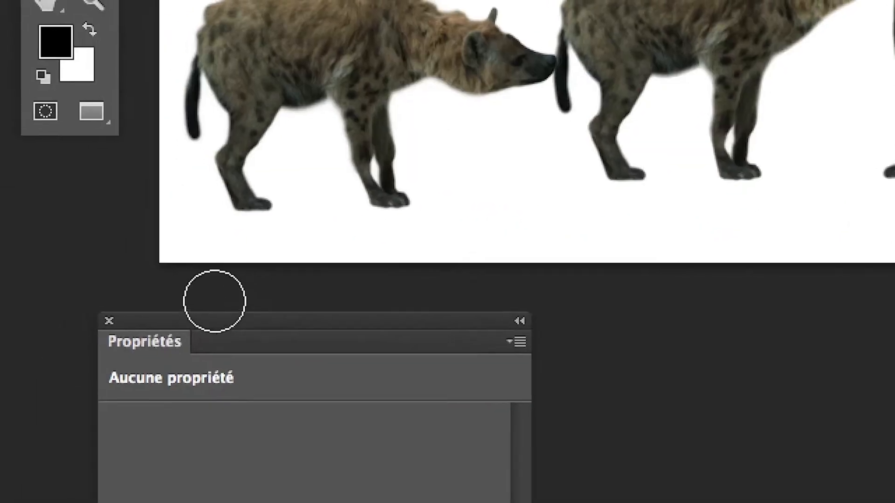
drag(95, 476, 200, 474)
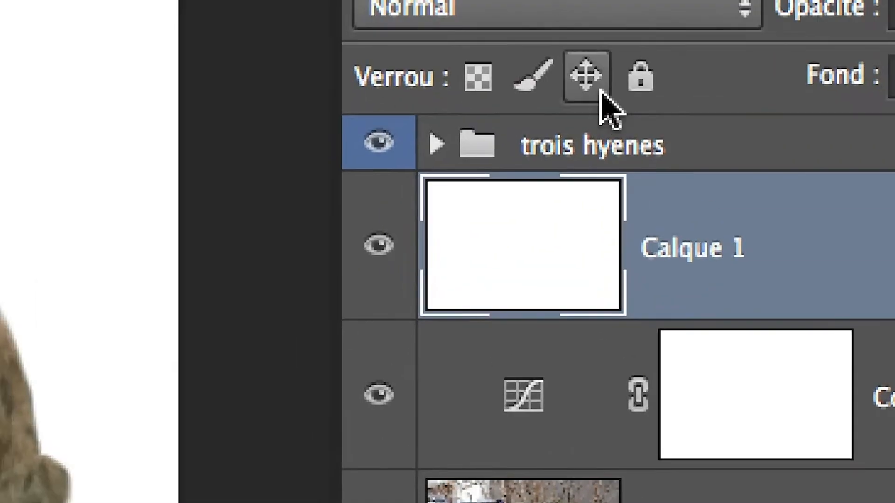
Try the lock-all, position, image-pixel and transparent-pixel locks on Calque 1 one at a time, releasing each
click(614, 94)
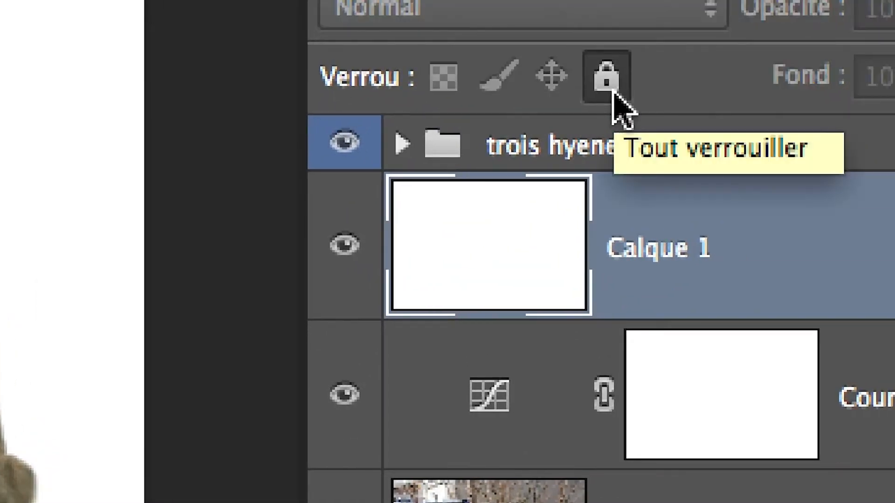
click(552, 77)
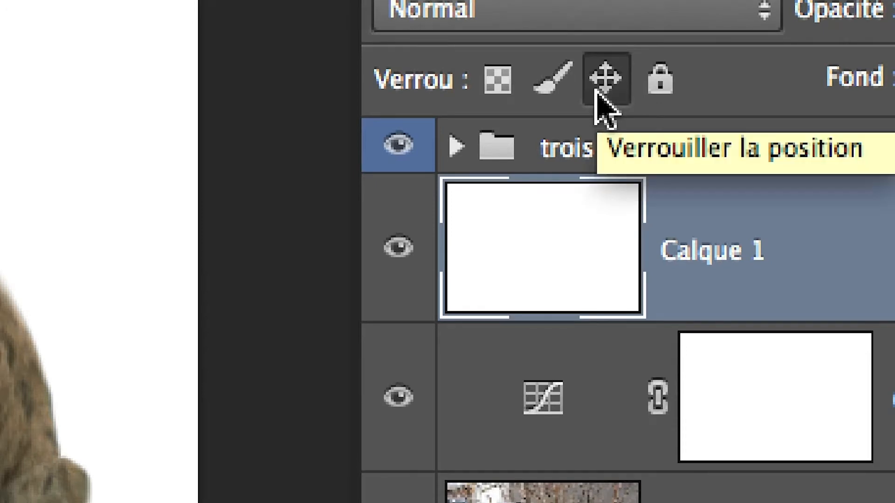
click(600, 93)
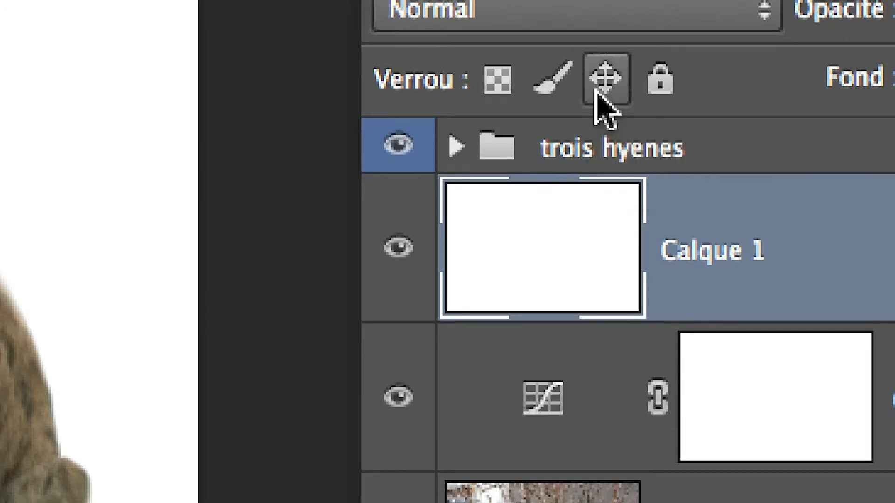
click(568, 93)
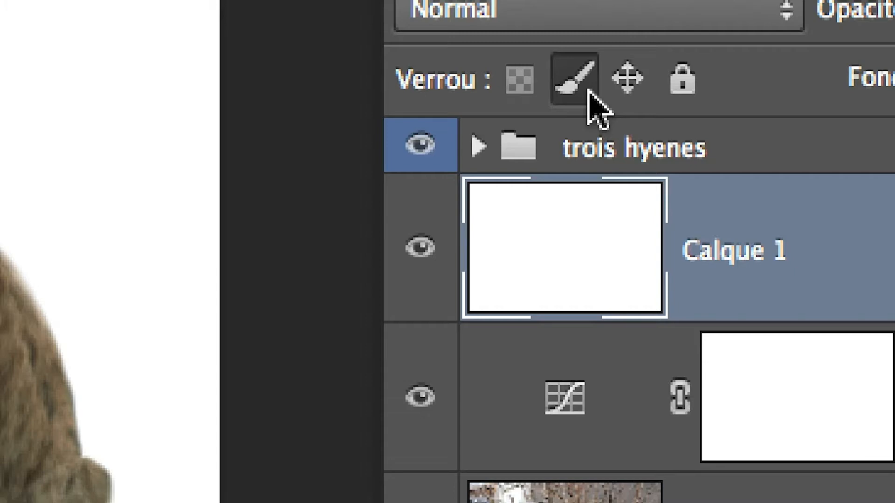
click(588, 92)
click(532, 91)
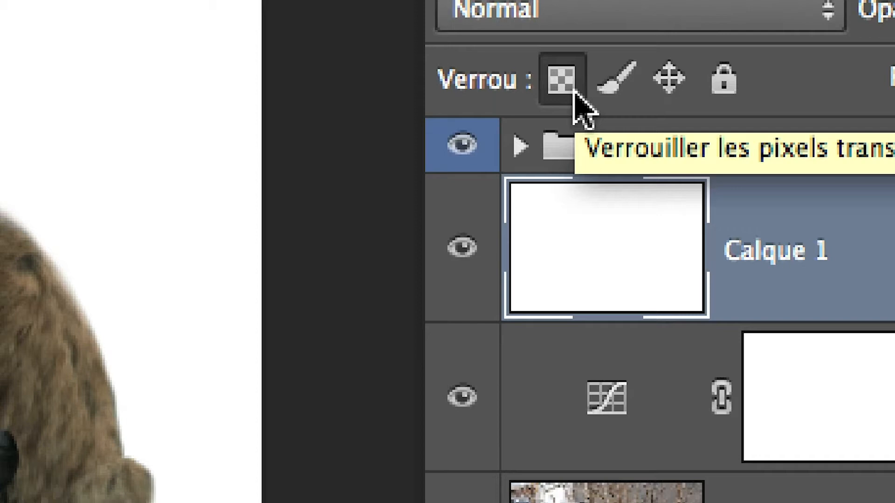
click(571, 91)
Lock everything on Calque 1
click(662, 96)
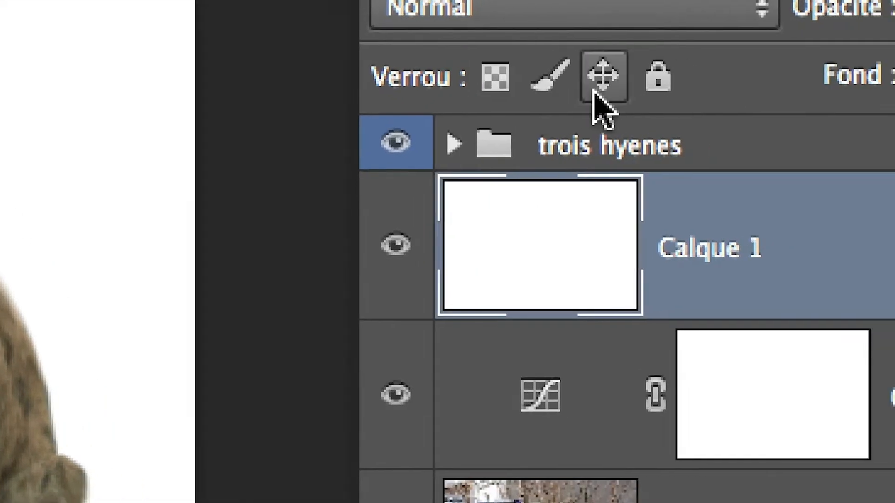
click(658, 79)
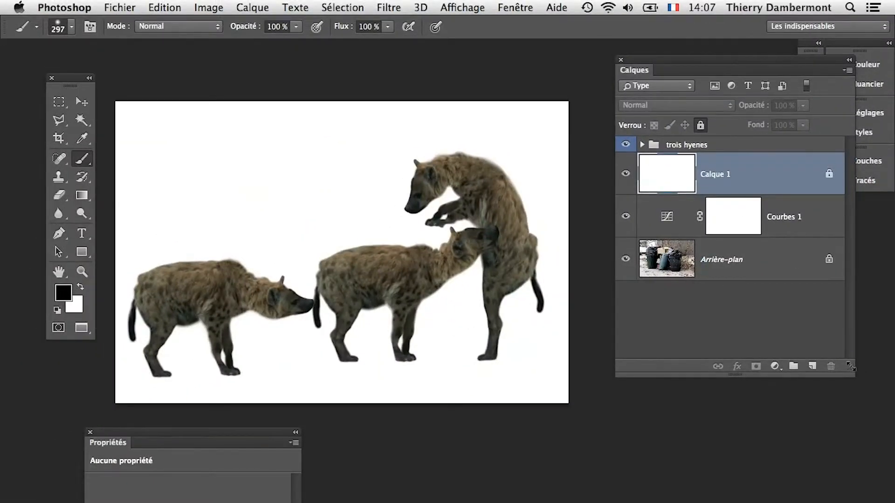
Narrow the layers panel, place it just beside the image and add a new empty layer above Calque 1
drag(851, 367, 793, 370)
drag(678, 63, 637, 118)
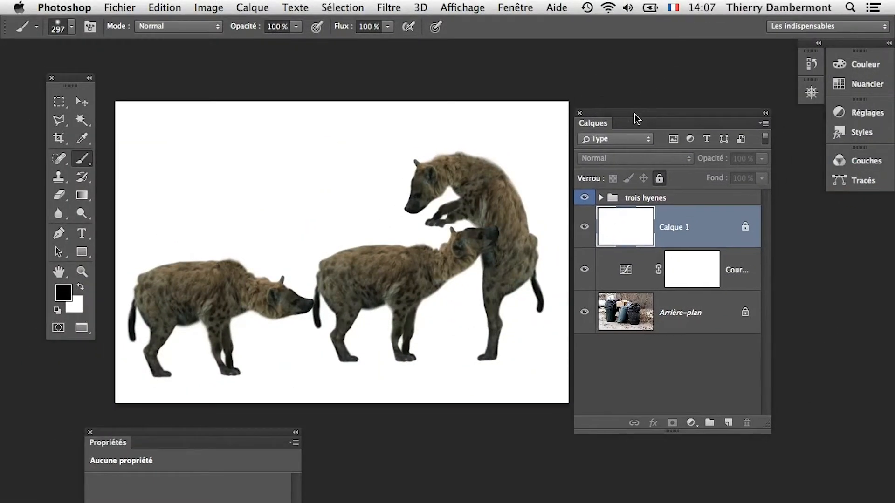
key(super+Tab)
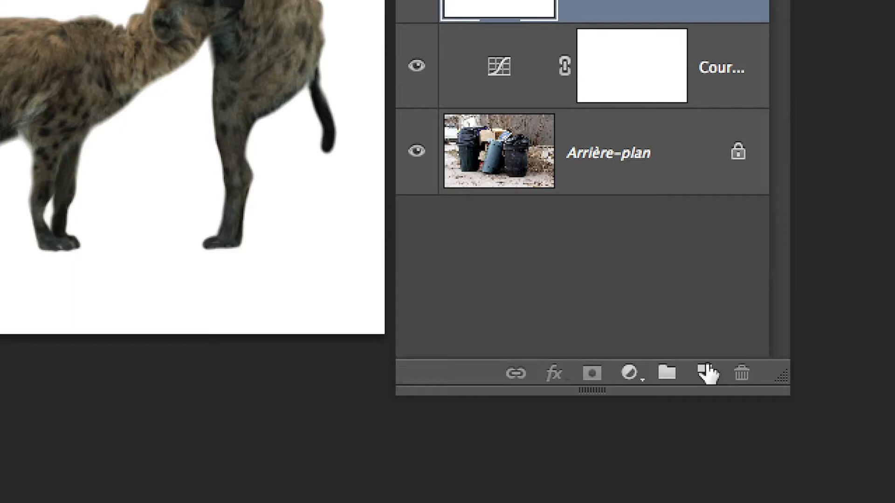
click(706, 502)
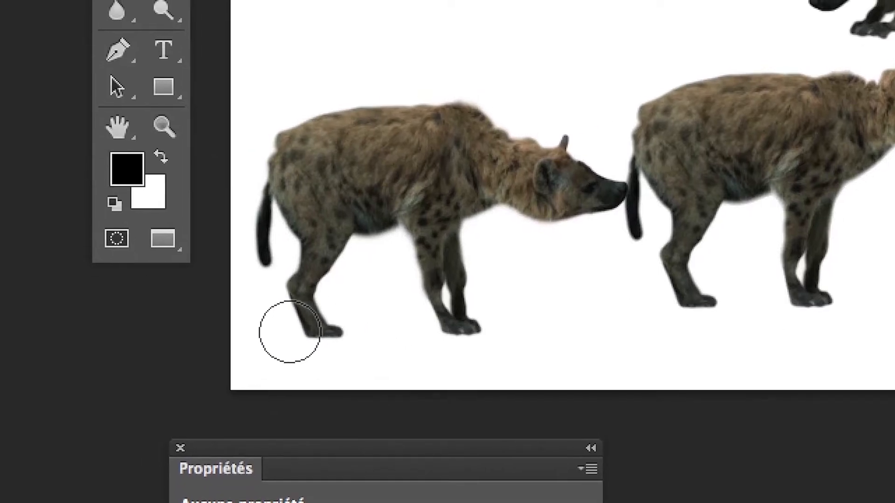
Try a straight soft black brush stroke beneath the feet of the leftmost hyena and undo it
drag(290, 331, 513, 332)
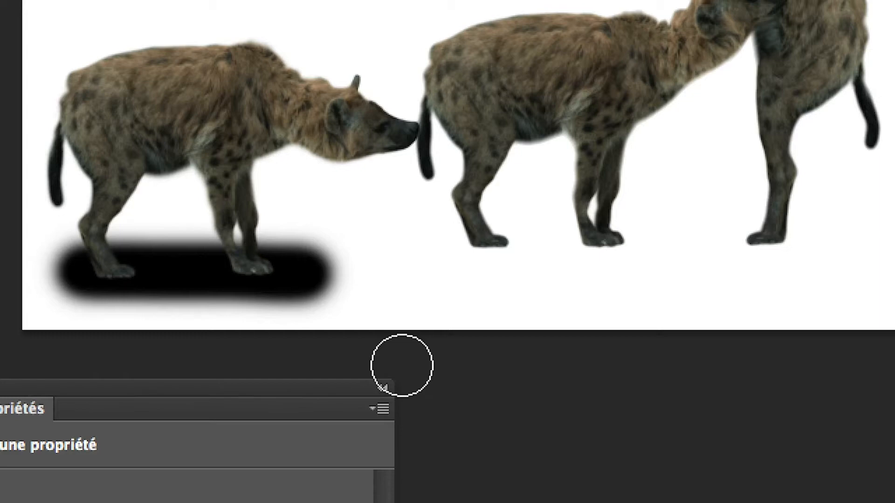
key(super+z)
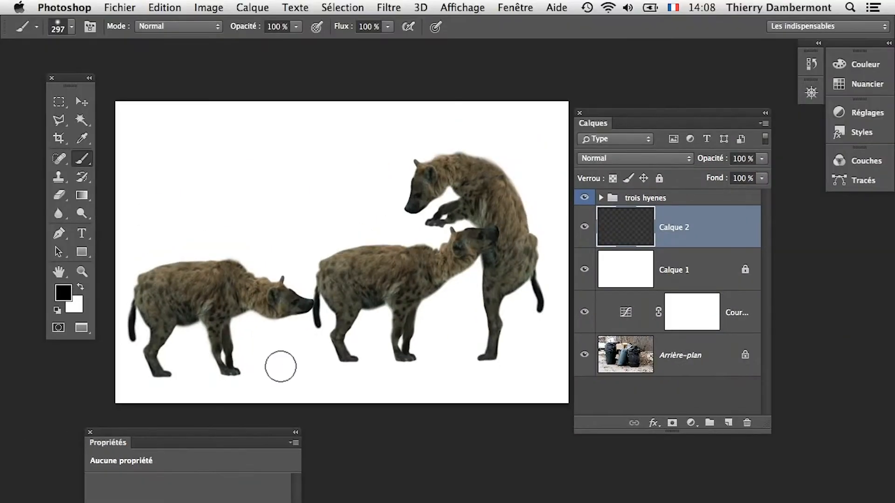
Open the brush tip shape settings and flatten the brush tip to 32 % roundness, keeping the angle at 0°
alt+super+click(298, 363)
alt+super+click(299, 364)
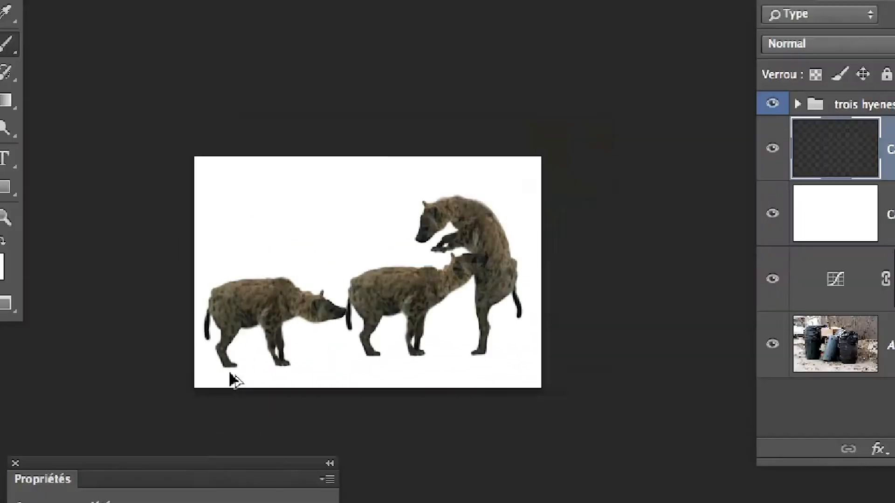
scroll(316, 331, up, 2)
scroll(253, 359, up, 1)
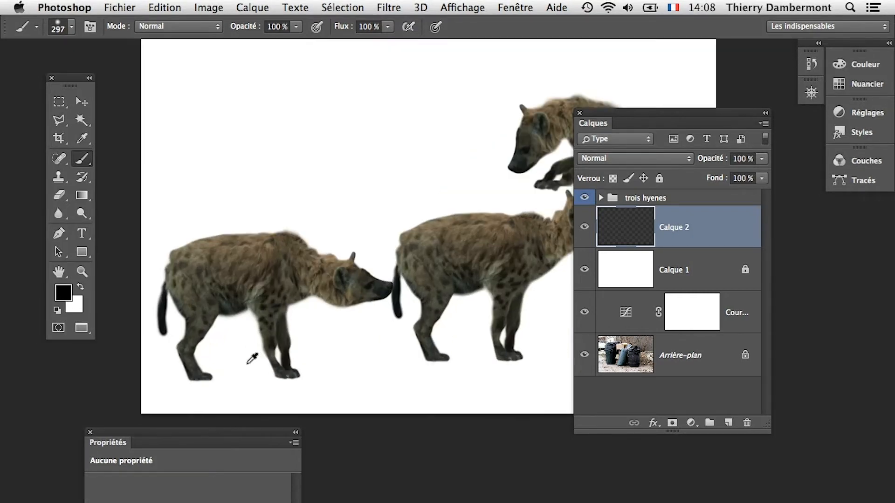
scroll(253, 359, up, 1)
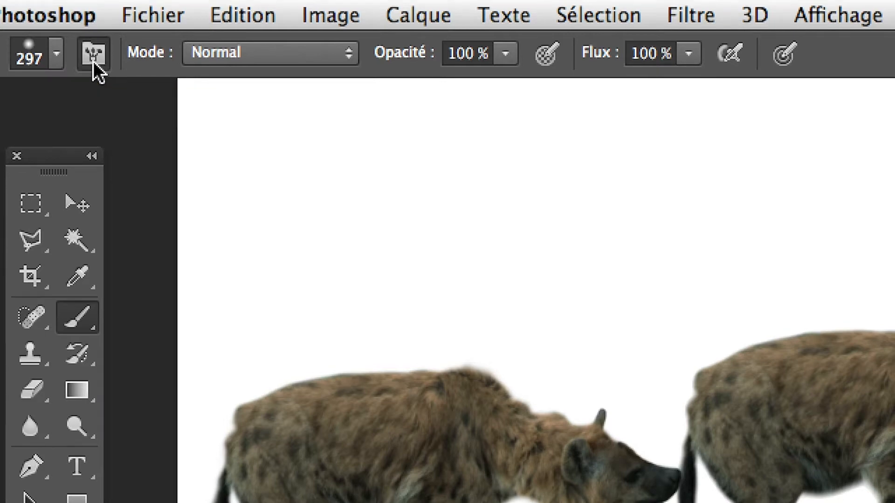
click(93, 58)
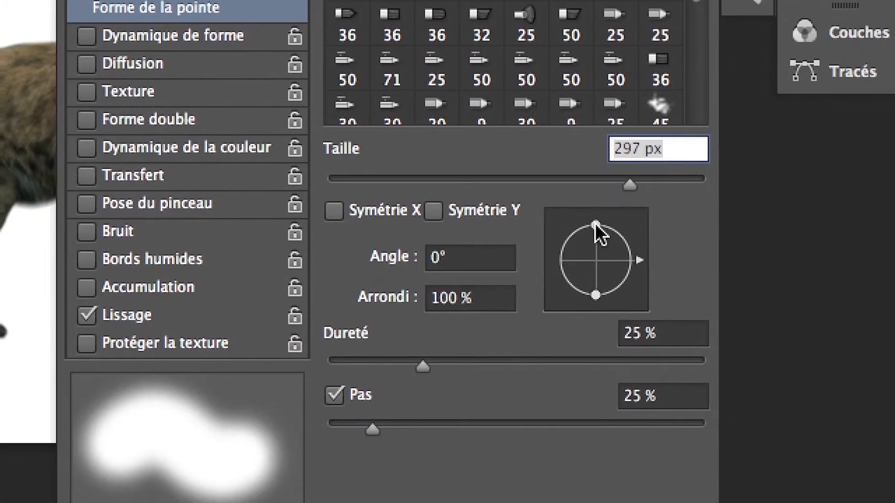
mouse_move(595, 222)
mouse_down()
mouse_move(597, 251)
mouse_move(595, 236)
mouse_up()
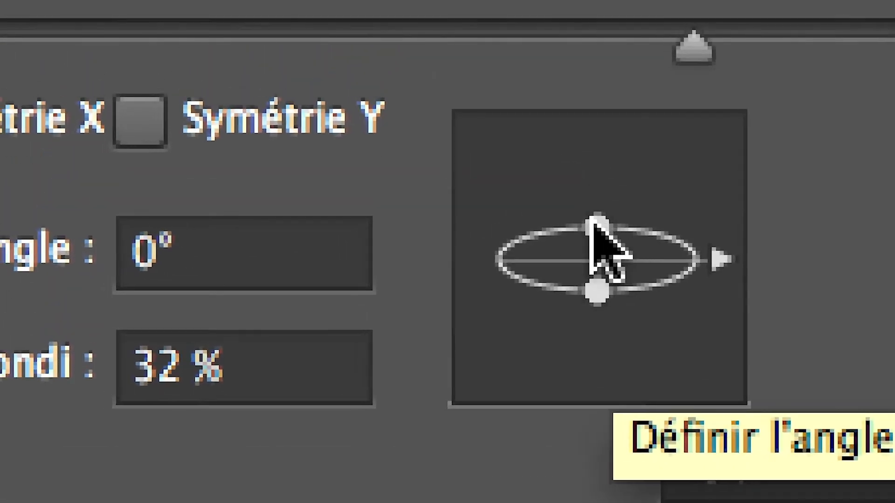
Set the brush tip's roundness to 40 % at a 0° angle and resize the brush to 495 px
drag(590, 219, 594, 280)
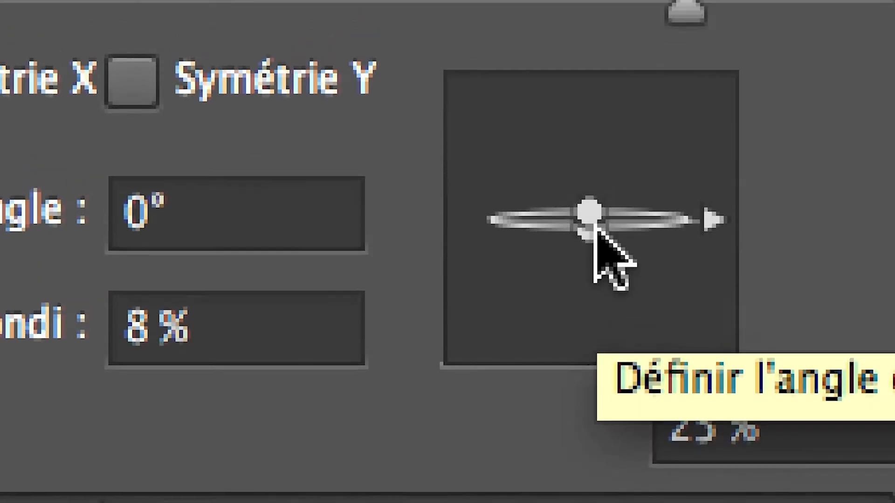
drag(589, 167, 581, 91)
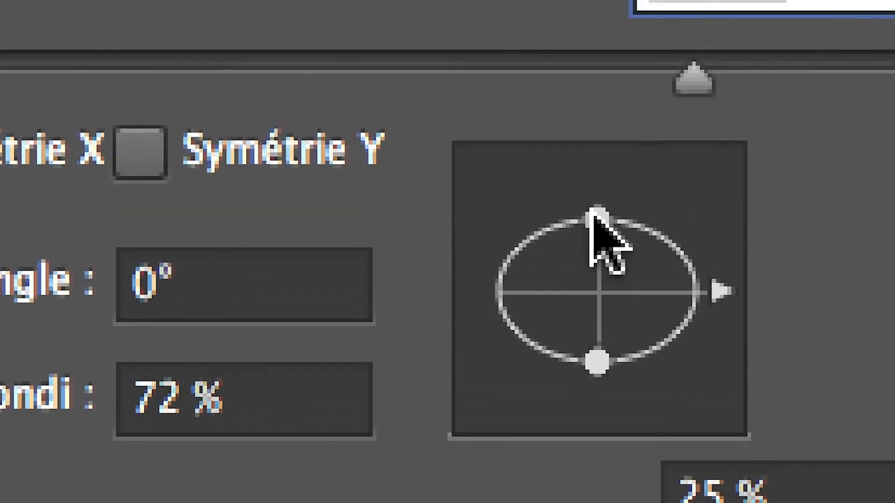
drag(589, 211, 594, 171)
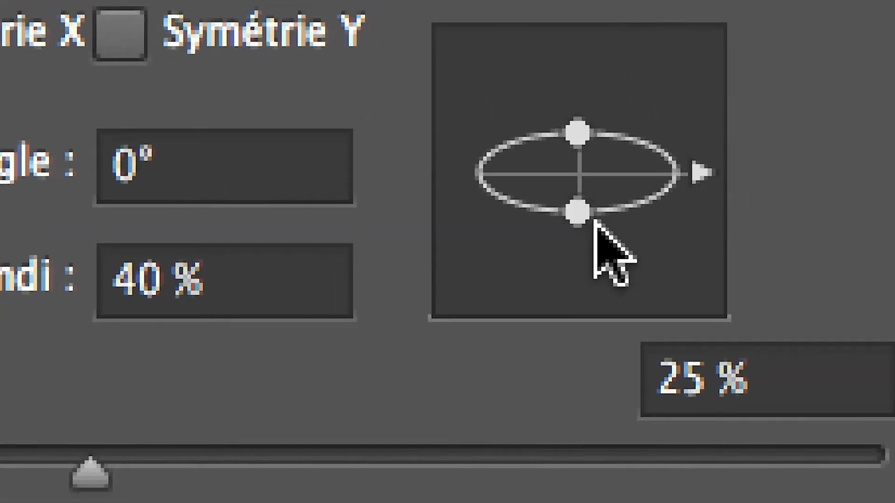
mouse_move(592, 215)
mouse_down()
mouse_move(593, 228)
mouse_move(591, 220)
mouse_up()
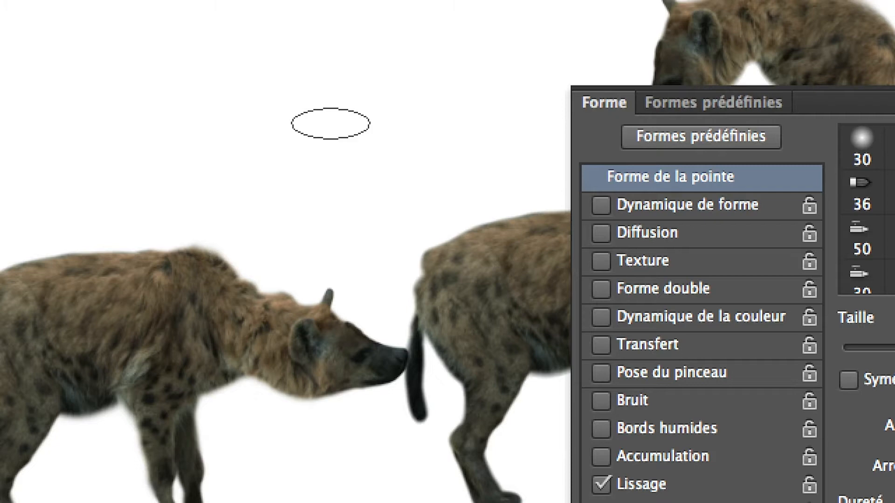
ctrl+alt+drag(303, 105, 212, 110)
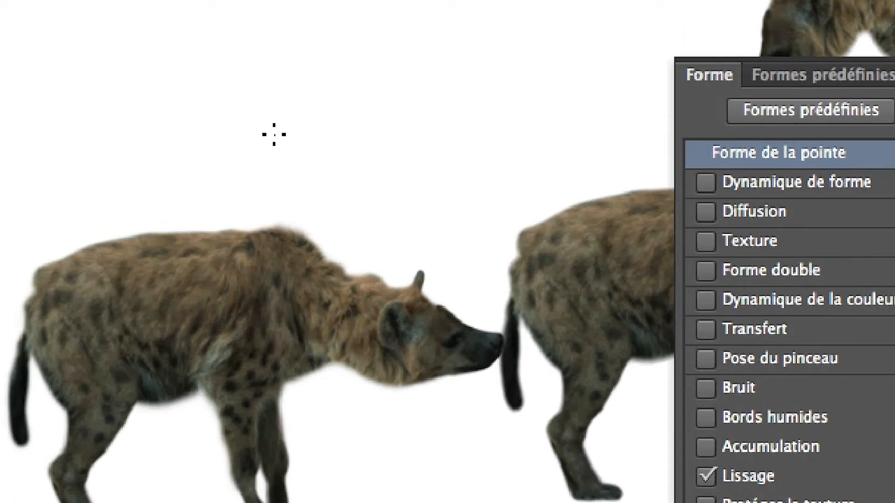
mouse_move(274, 135)
ctrl+alt+mouse_down()
mouse_move(312, 134)
mouse_move(293, 132)
ctrl+alt+mouse_up()
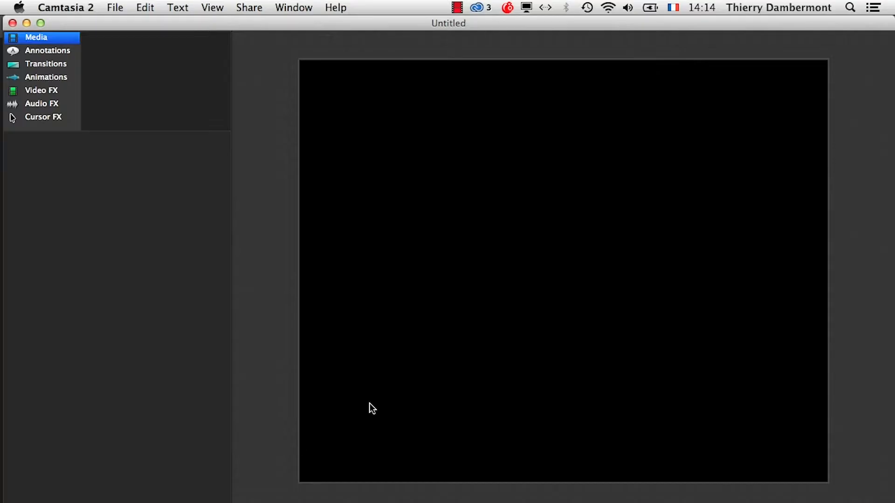
Switch back to Photoshop and examine the front feet of the leftmost hyena up close
key(super+Tab)
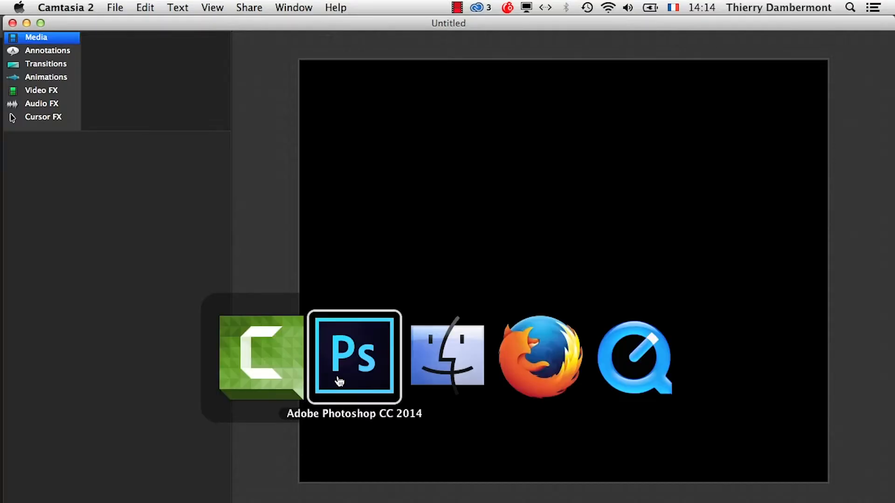
click(89, 435)
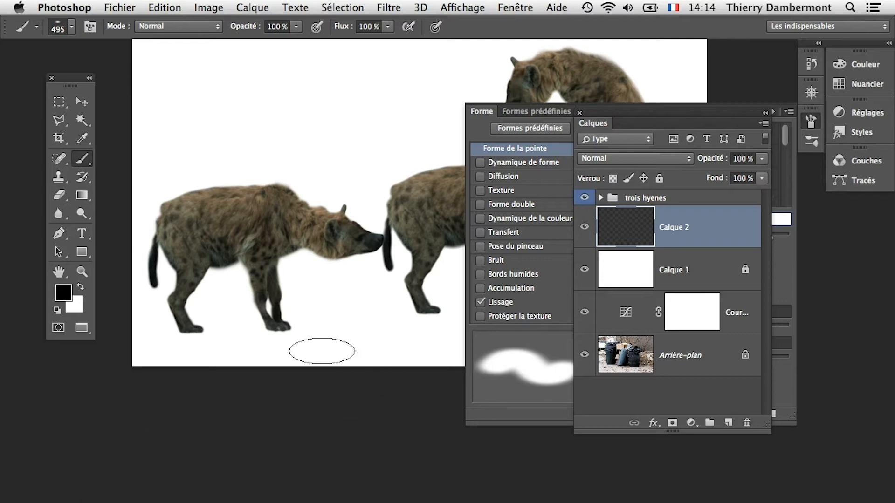
scroll(278, 336, up, 3)
scroll(281, 333, up, 1)
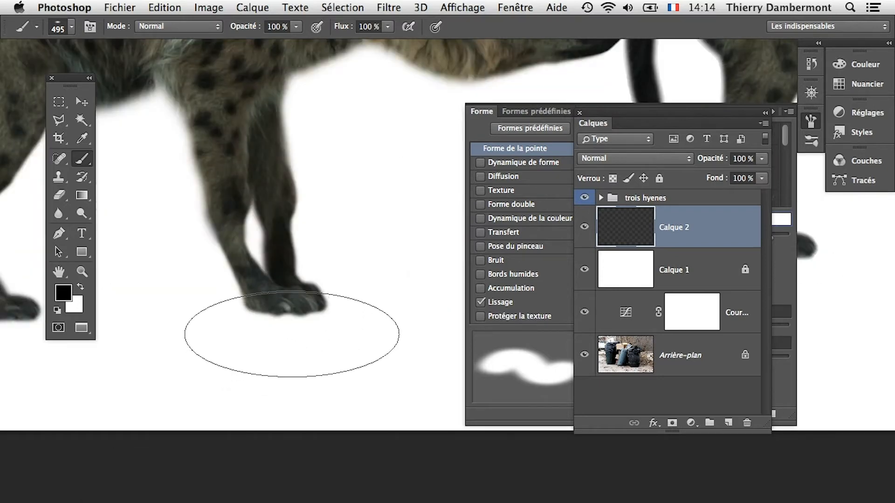
scroll(304, 346, down, 2)
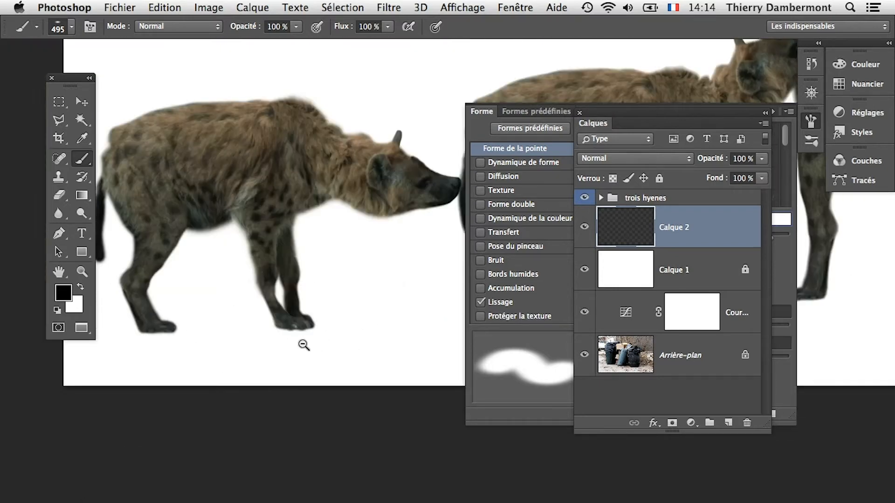
scroll(303, 345, down, 1)
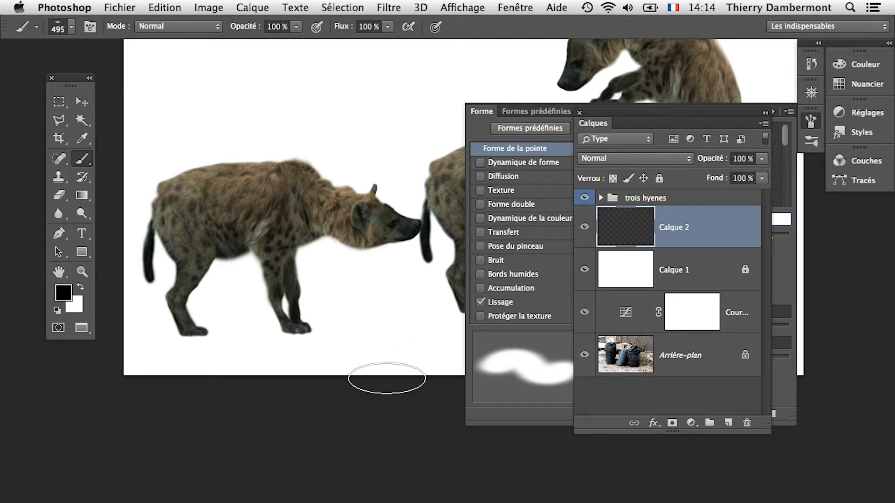
Enlarge the canvas evenly on all sides with the Crop tool, leaving a wide margin around the three hyenas
alt+super+click(369, 331)
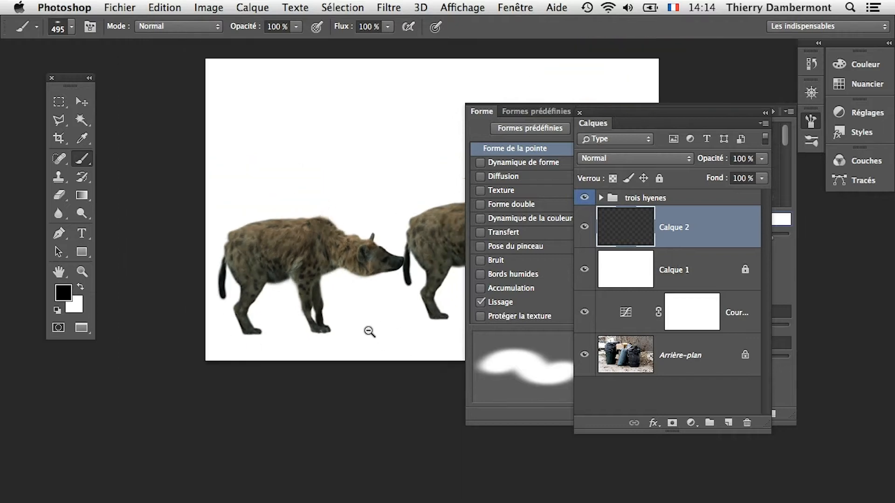
alt+super+click(368, 331)
alt+super+click(368, 332)
drag(356, 331, 243, 294)
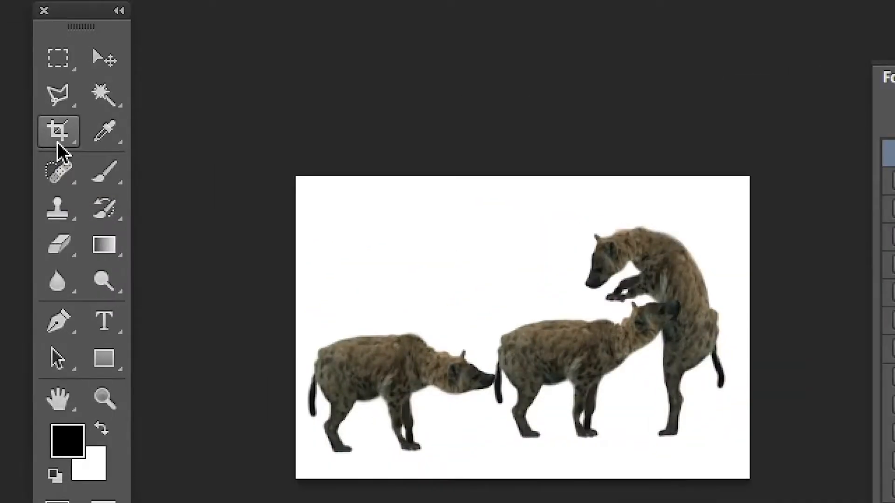
click(59, 147)
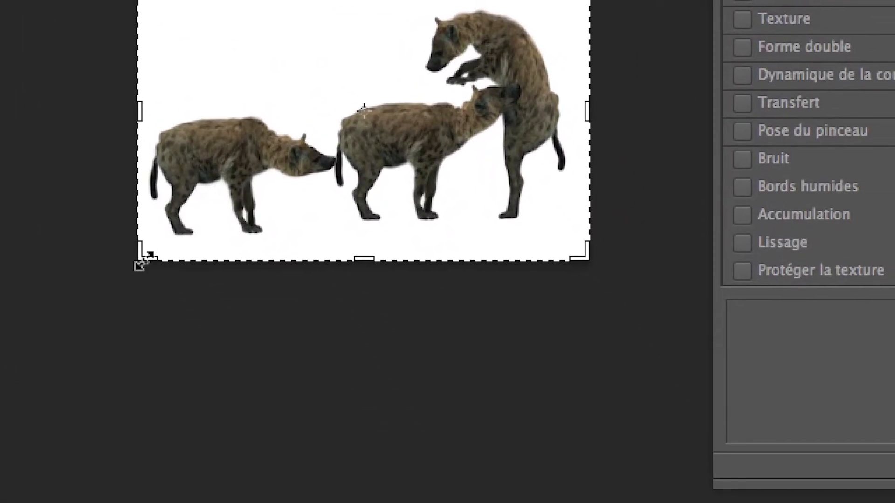
drag(193, 335, 158, 357)
drag(132, 267, 62, 305)
drag(110, 278, 97, 284)
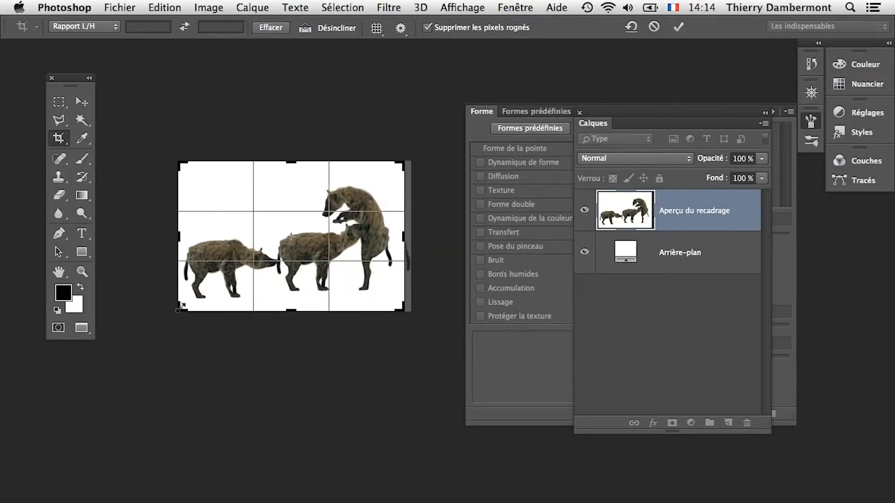
drag(181, 305, 144, 340)
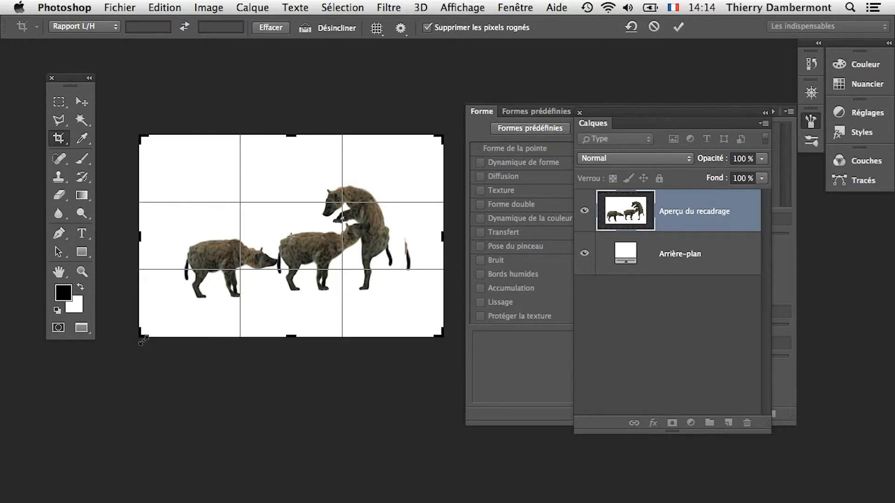
key(Return)
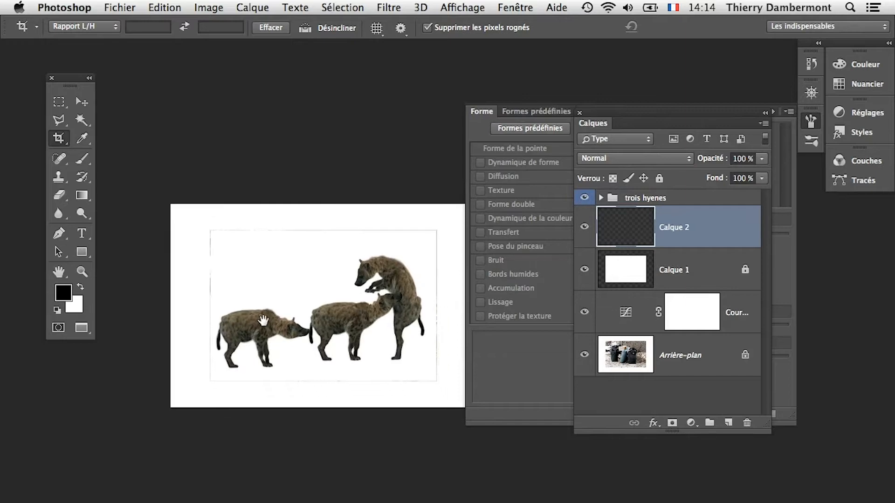
Hide Calque 1 and Calque 2 to examine the hyenas against the background photo on the enlarged canvas
click(584, 269)
click(584, 227)
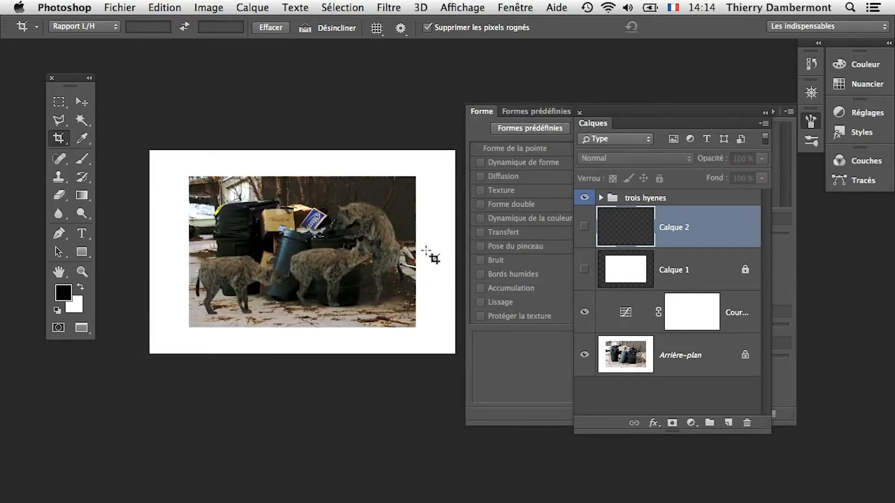
click(341, 261)
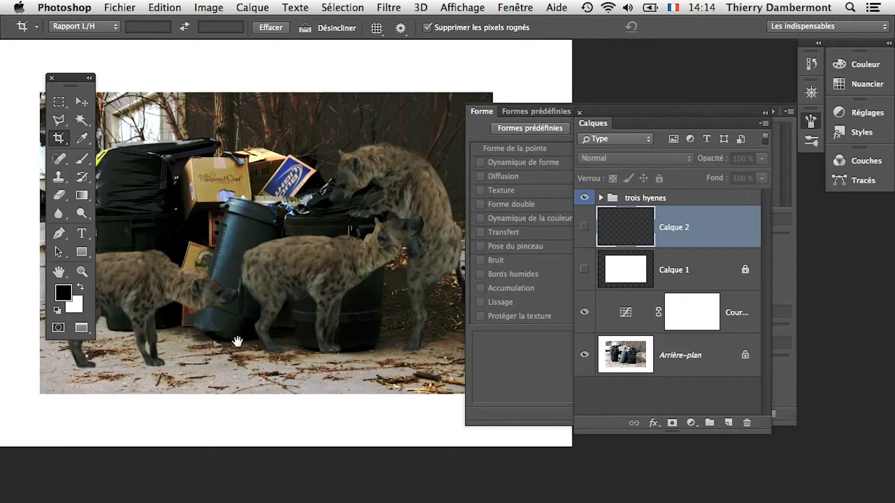
drag(238, 342, 369, 369)
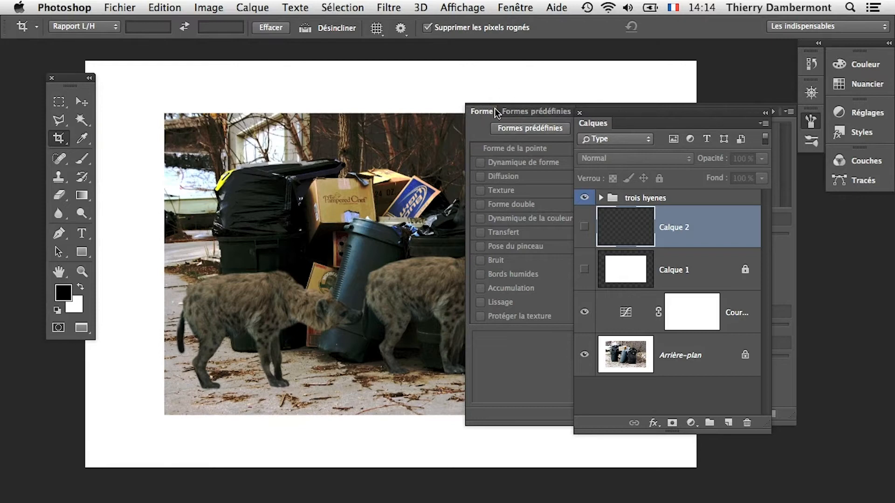
Detach the brush settings panel and move it and the layers panel clear of the photo
drag(495, 109, 270, 401)
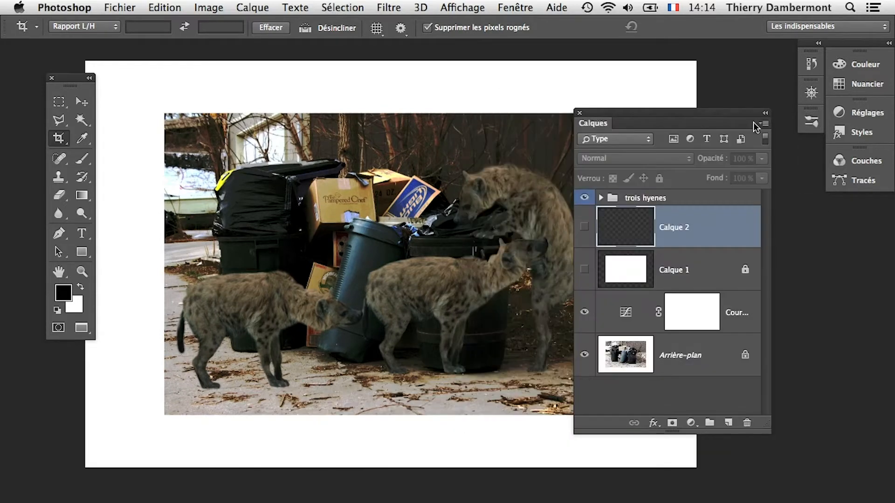
drag(354, 502, 353, 468)
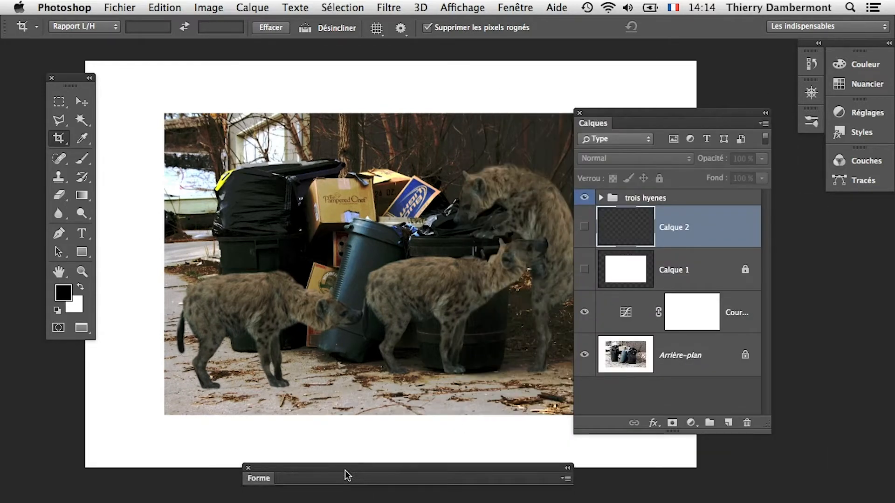
click(259, 482)
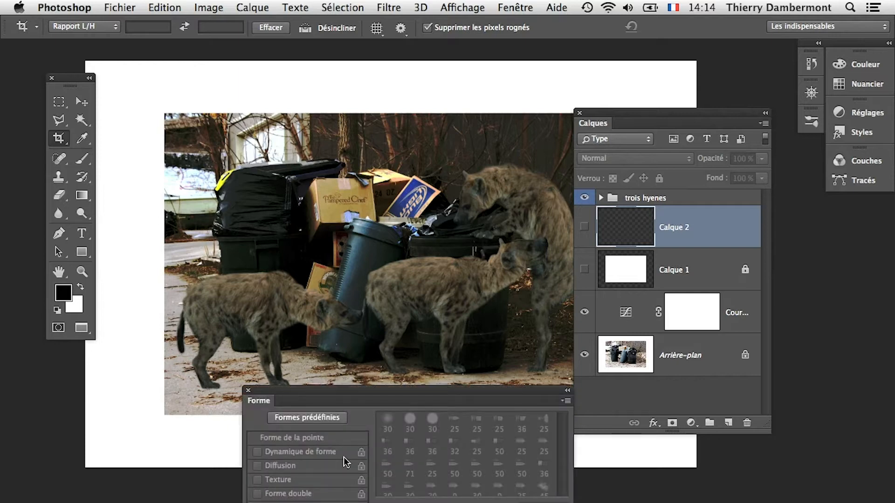
drag(465, 392, 630, 455)
drag(608, 114, 701, 102)
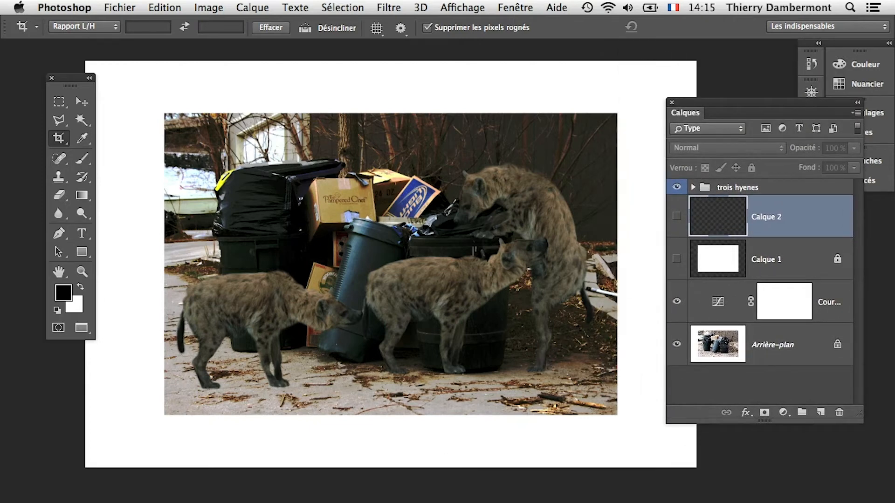
click(585, 488)
click(585, 488)
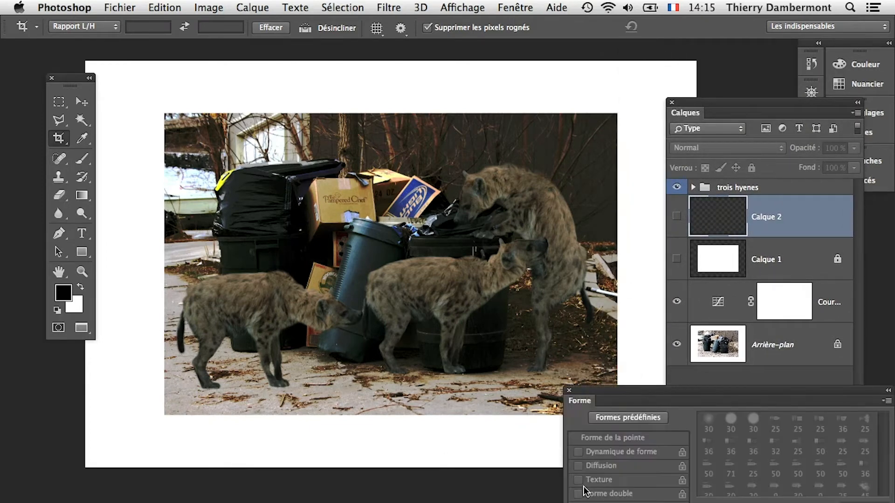
Show Calque 1 and Calque 2 again and select the Brush tool
click(676, 259)
click(676, 216)
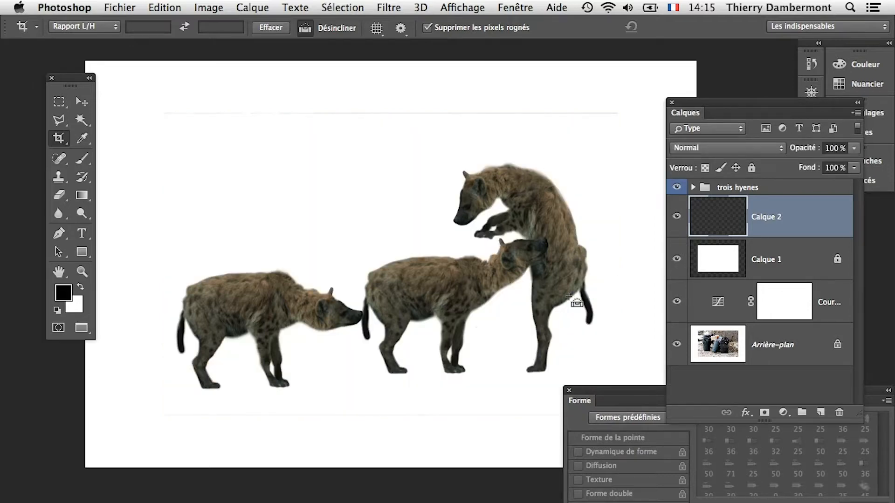
key(super+Tab)
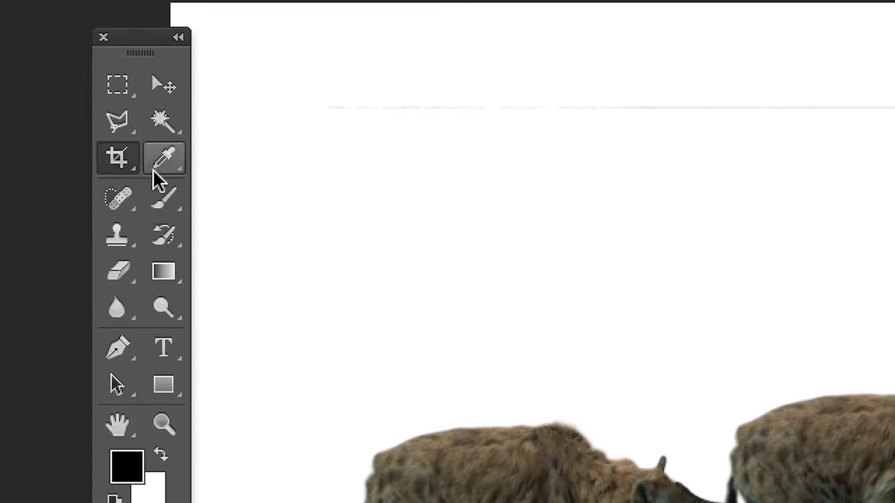
click(158, 187)
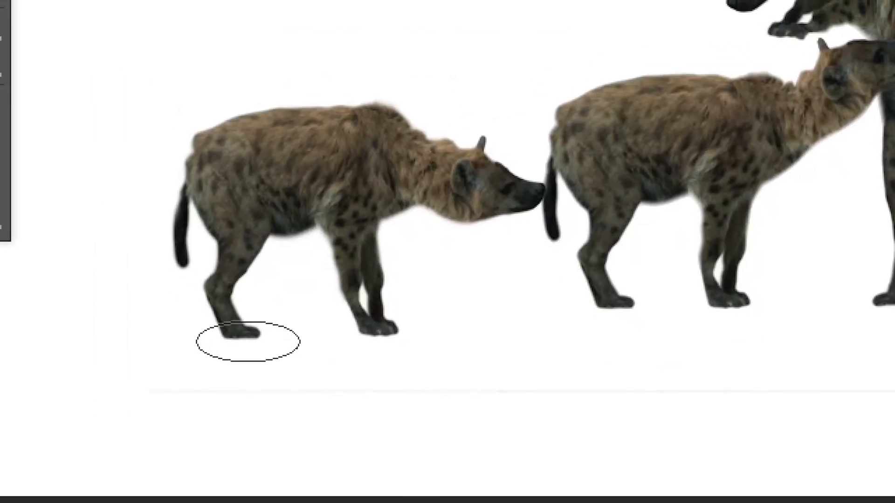
Try a single soft black brush dab beneath the hind foot of the leftmost hyena and undo it
click(247, 341)
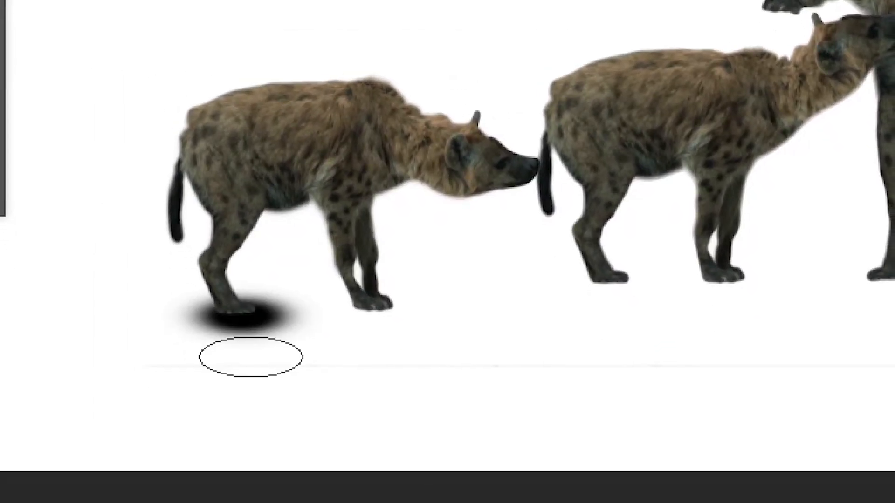
scroll(251, 356, up, 4)
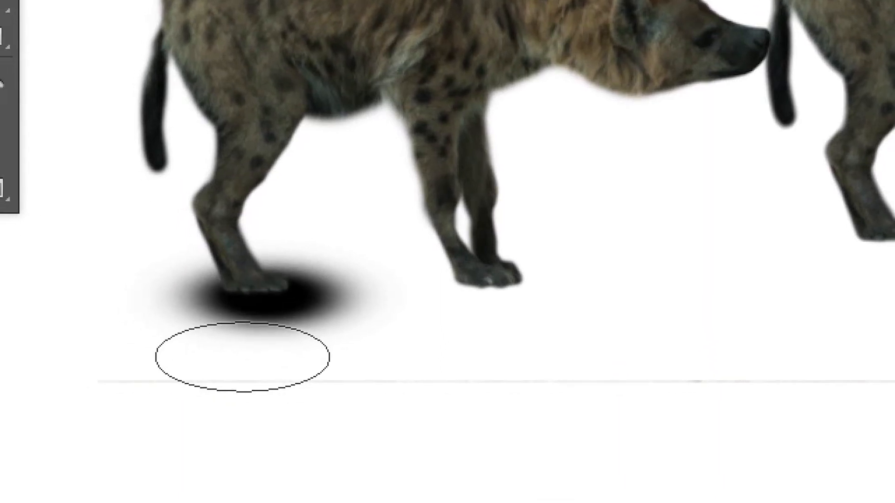
key(v)
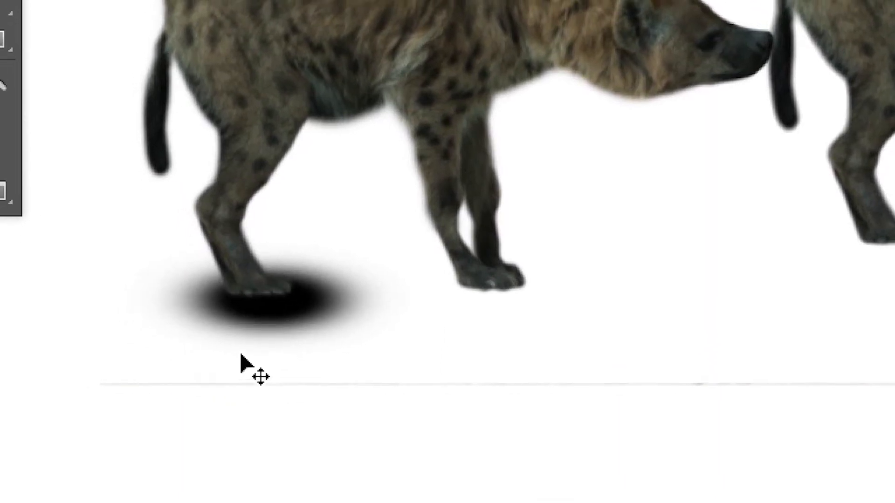
key(ctrl+z)
Try a stroke joining the leftmost hyena's hind and front feet, undo it, and paint a single dab beneath the hind foot
click(241, 303)
drag(332, 338, 355, 338)
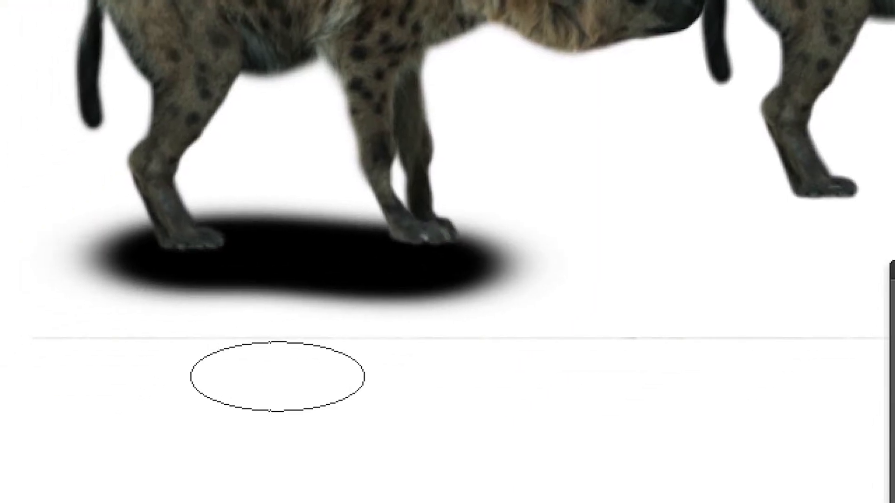
key(ctrl+z)
click(181, 256)
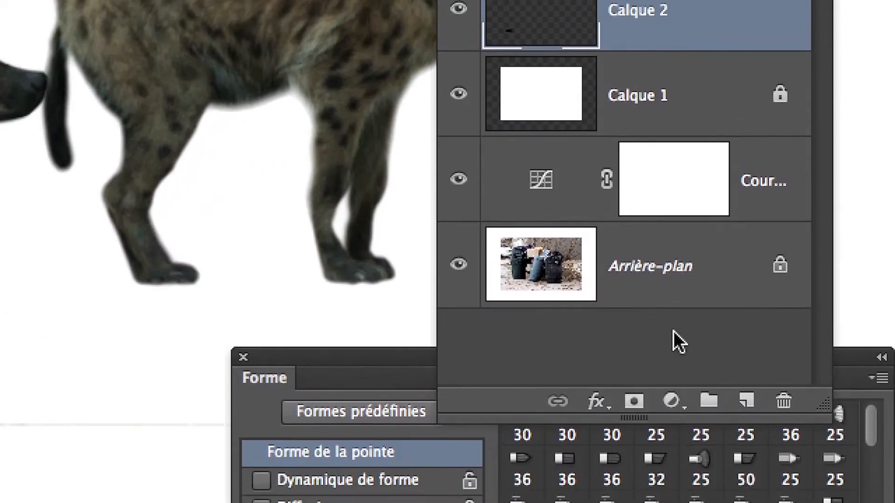
Add a new empty layer above Calque 2 and close the brush settings panel
click(746, 399)
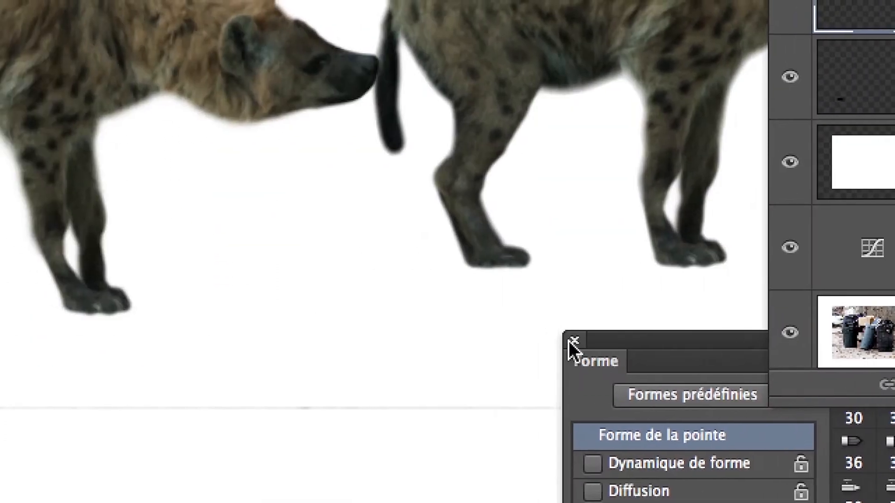
click(574, 341)
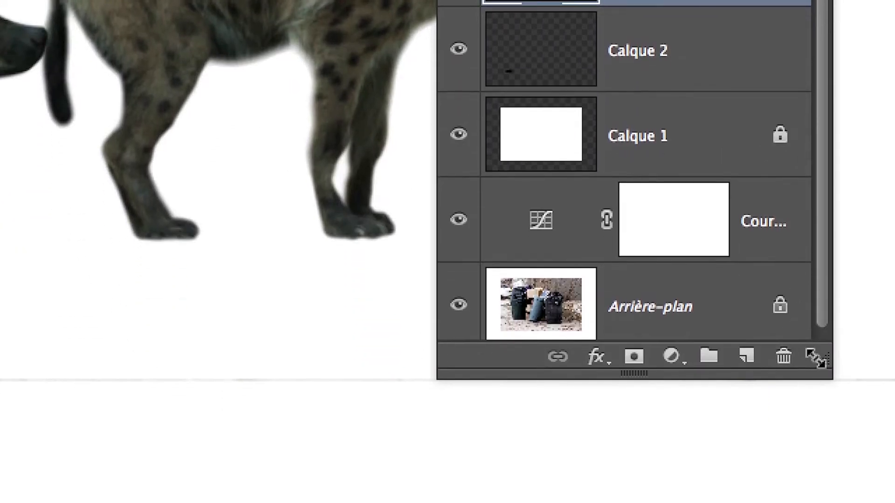
Enlarge the Layers panel and paint a single soft black dab beneath the leftmost hyena's front feet on Calque 3
mouse_move(815, 358)
mouse_down()
mouse_move(841, 499)
mouse_move(853, 502)
mouse_up()
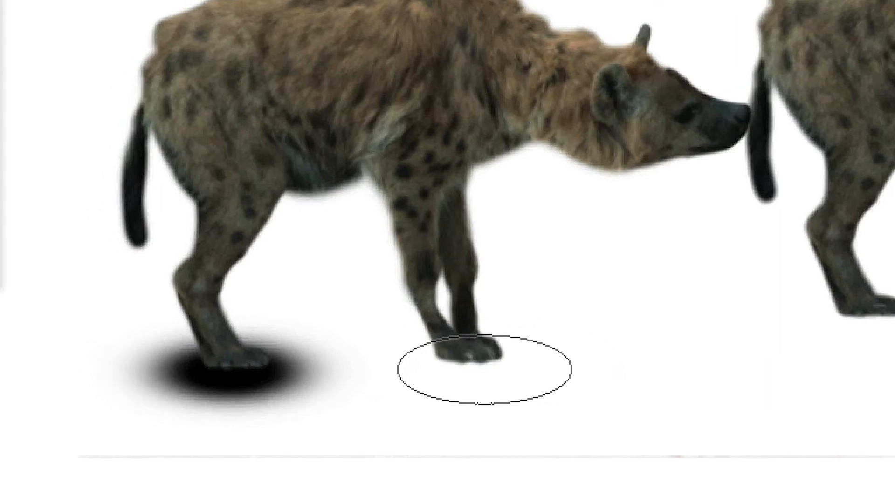
click(484, 370)
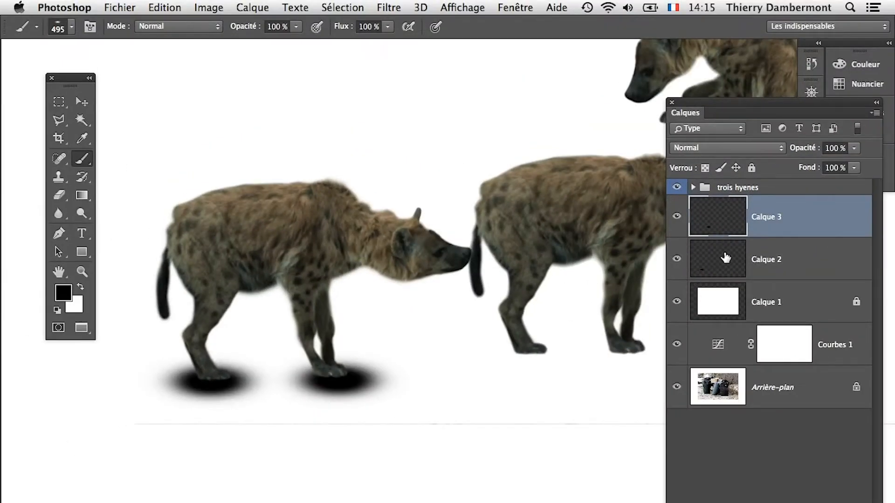
Shift the hind-foot shadow on Calque 2 slightly towards the leftmost hyena's front feet
click(726, 258)
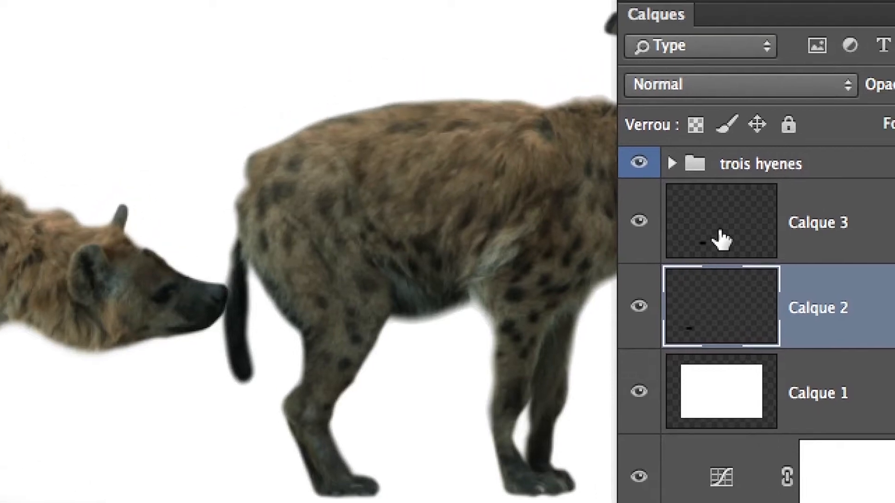
click(717, 224)
click(716, 264)
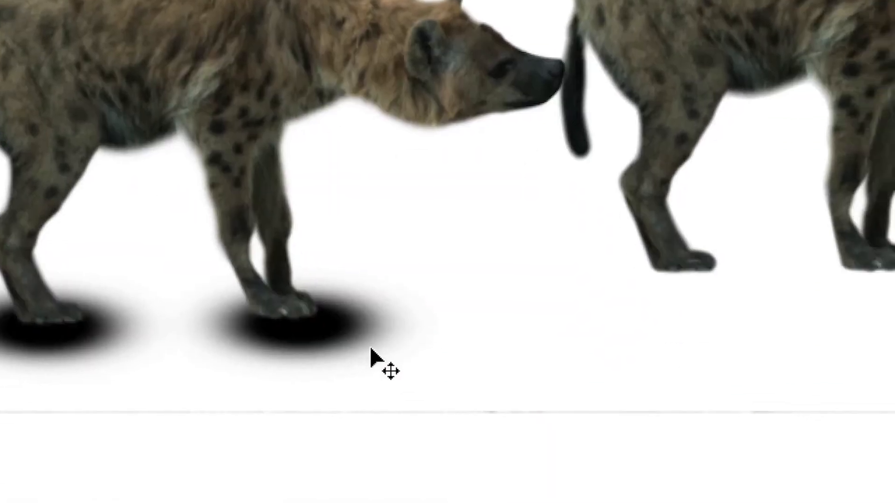
drag(369, 364, 399, 334)
drag(207, 349, 188, 342)
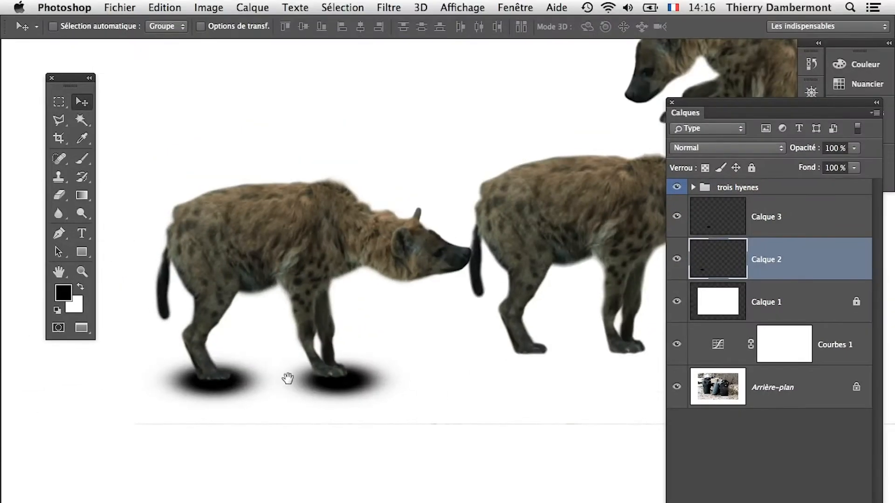
drag(333, 323, 722, 242)
drag(429, 356, 446, 355)
Move the front-foot shadow on Calque 3 slightly towards the hyena's hind foot
click(743, 232)
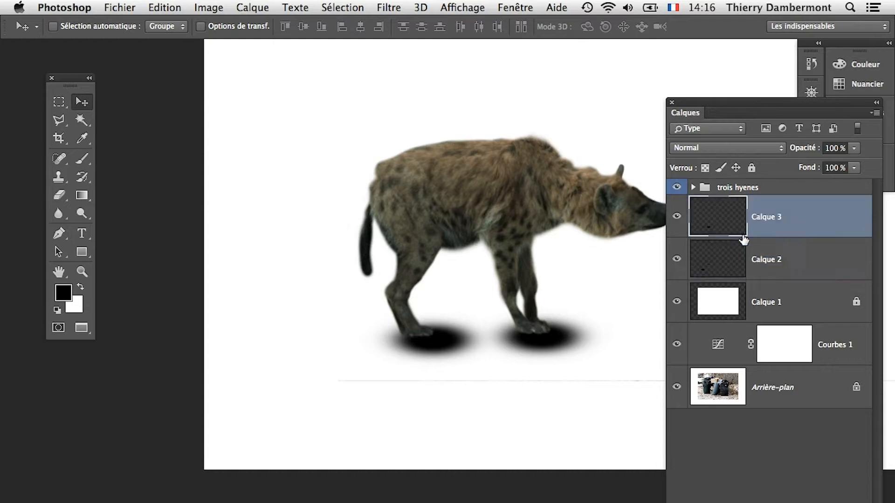
mouse_move(565, 359)
mouse_down()
mouse_move(581, 346)
mouse_move(572, 354)
mouse_up()
scroll(467, 368, up, 5)
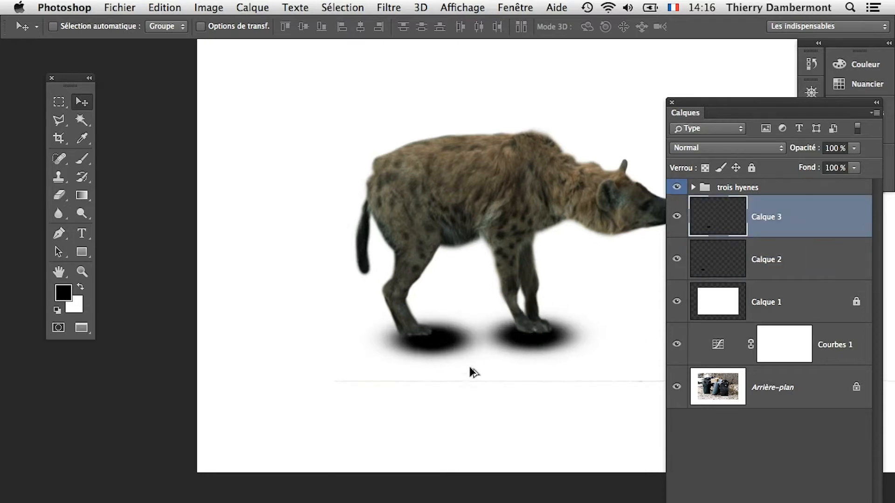
Flatten the Calque 3 shadow to about 96% width and 39% height and place it directly under the front feet
drag(468, 373, 289, 431)
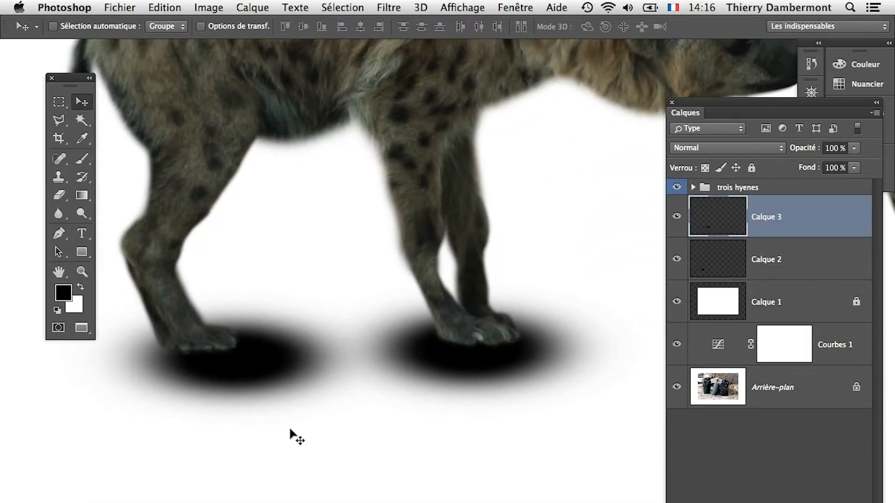
key(super+t)
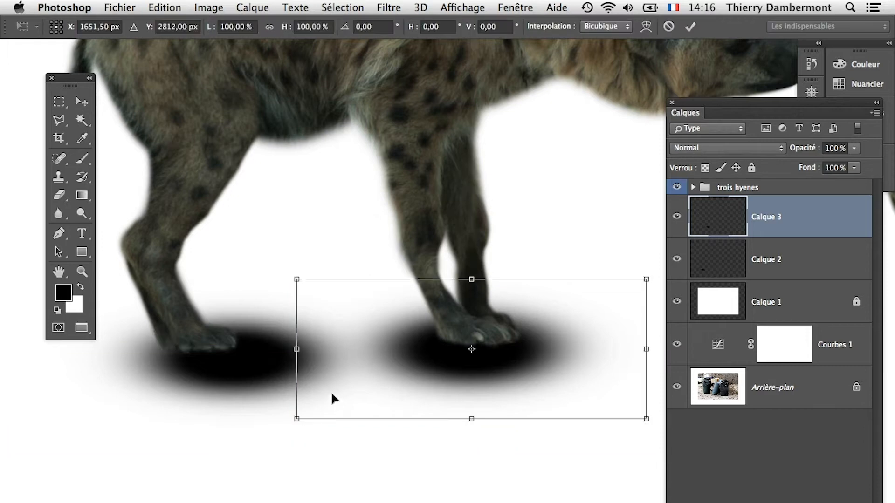
drag(301, 293, 306, 362)
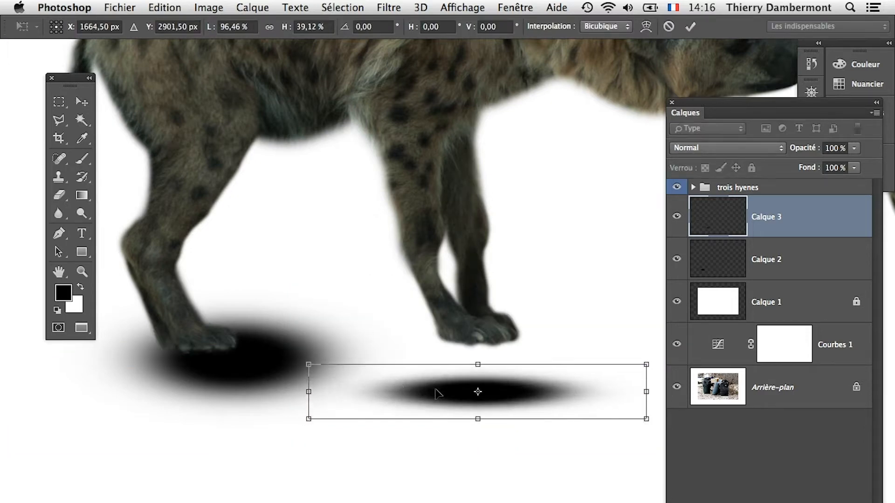
drag(435, 389, 437, 337)
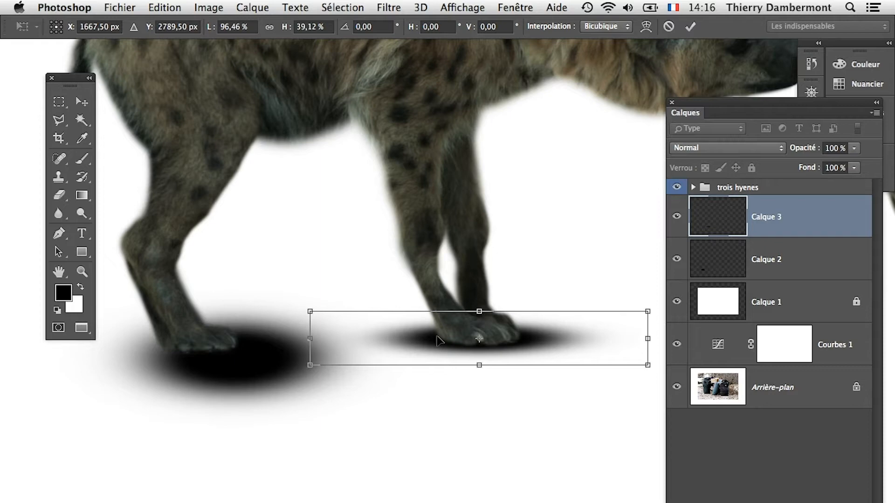
key(Return)
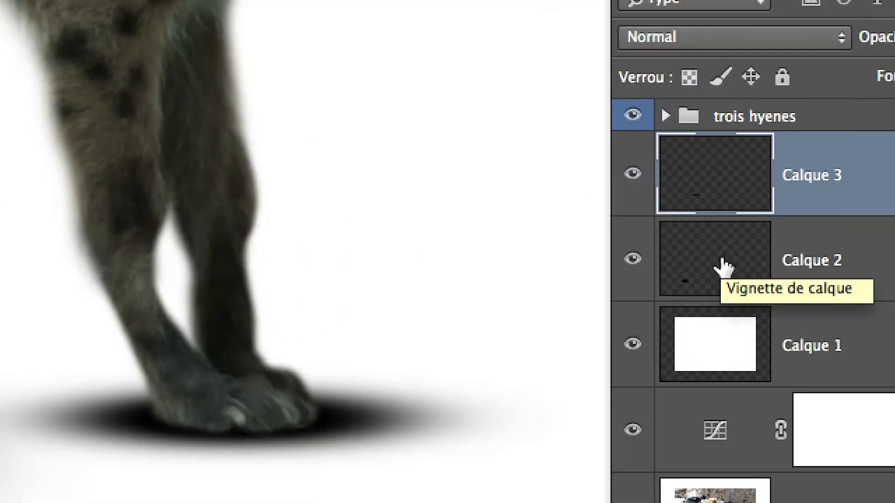
Flatten the Calque 2 shadow to about 98% width and 36% height and place it directly under the hind foot
click(724, 268)
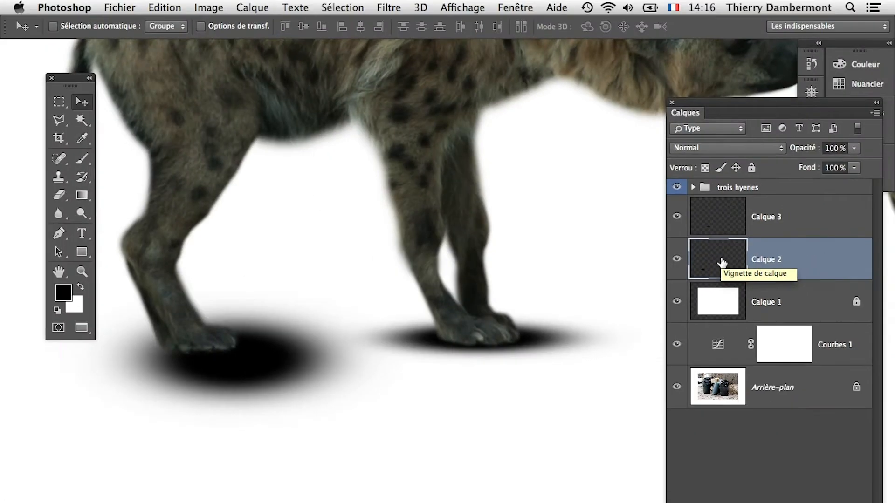
key(ctrl+t)
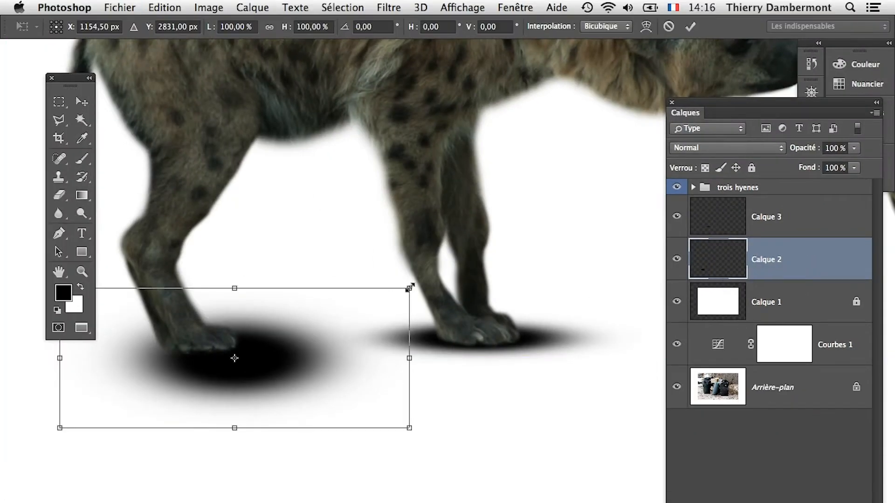
drag(409, 287, 401, 379)
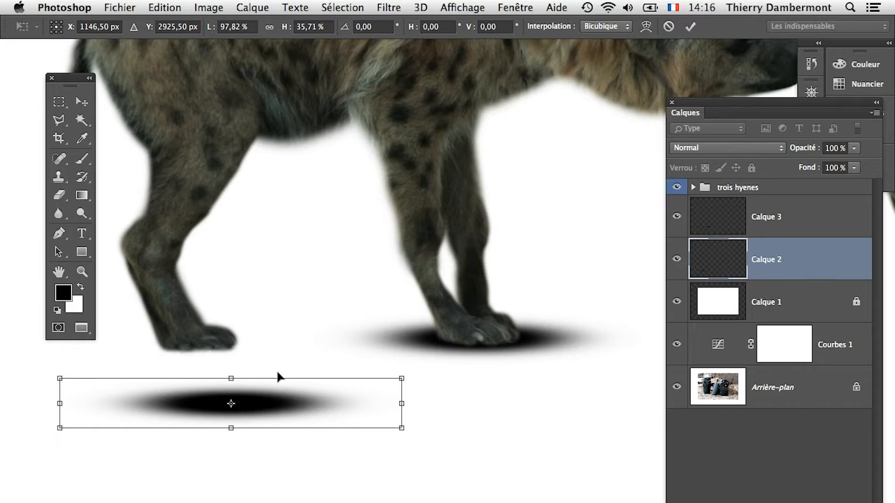
drag(288, 409, 262, 352)
key(Return)
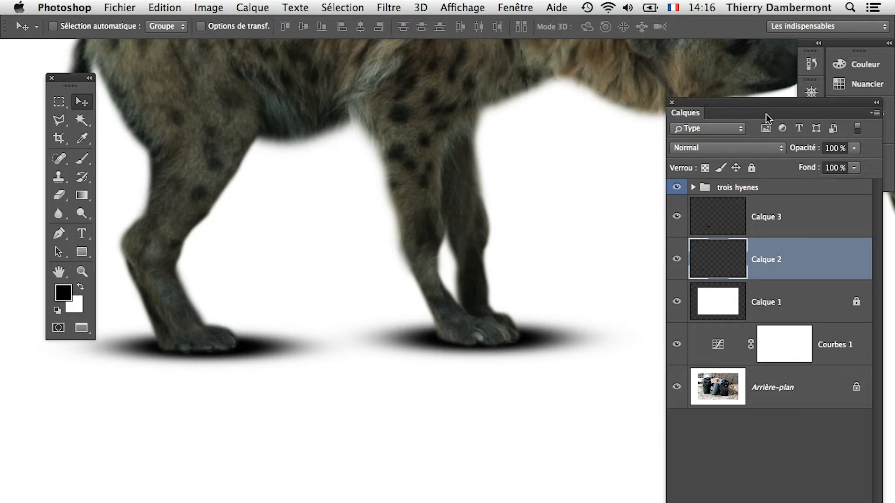
Lower the opacity of Calque 2 to 68% and of Calque 3 to 79%
drag(764, 111, 734, 105)
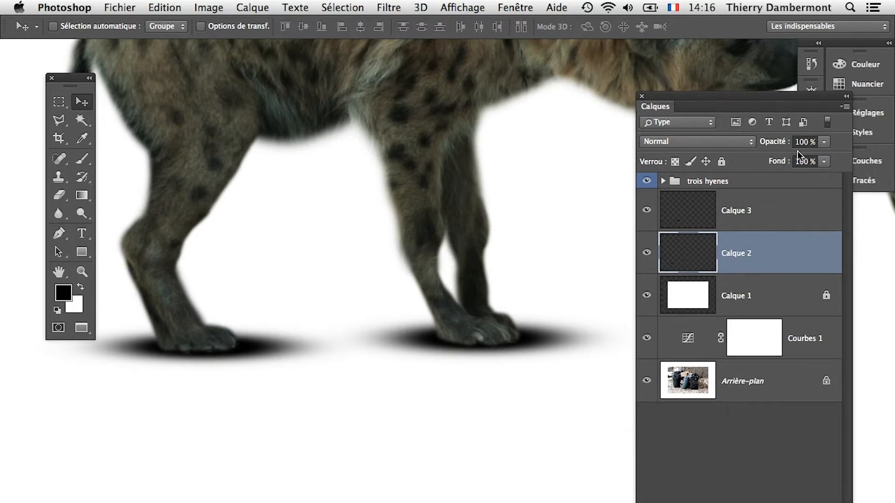
click(824, 142)
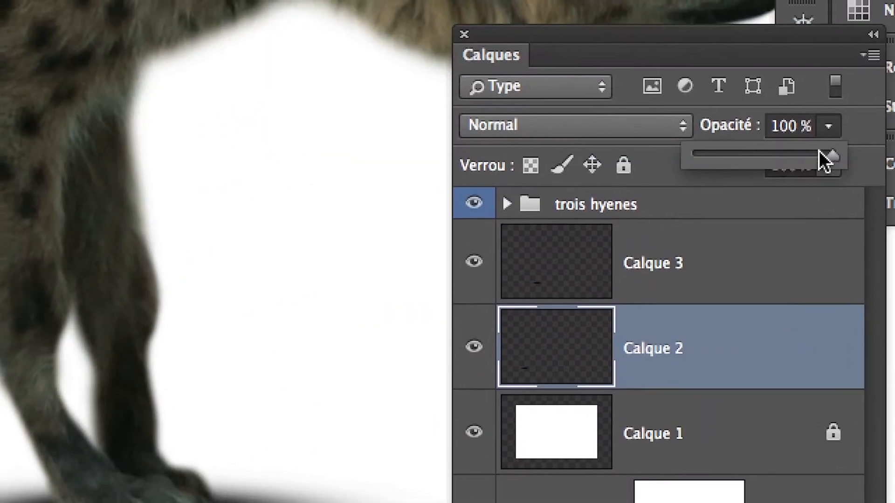
drag(827, 167, 803, 154)
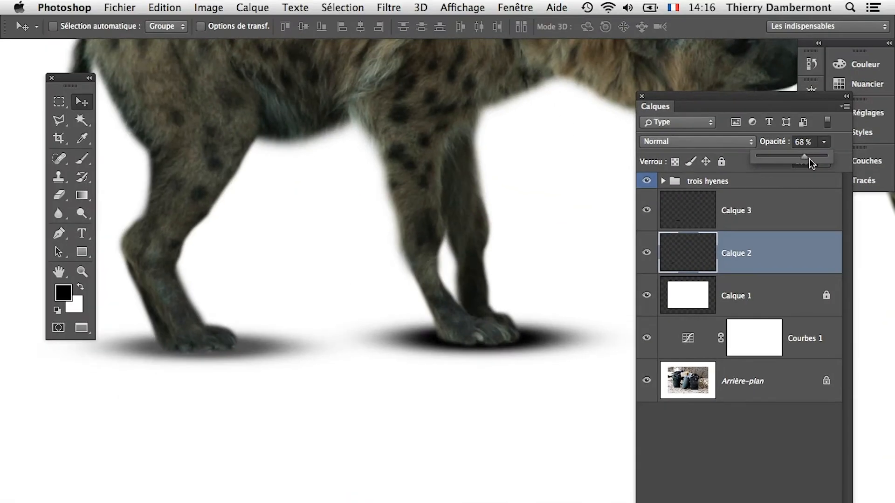
click(751, 212)
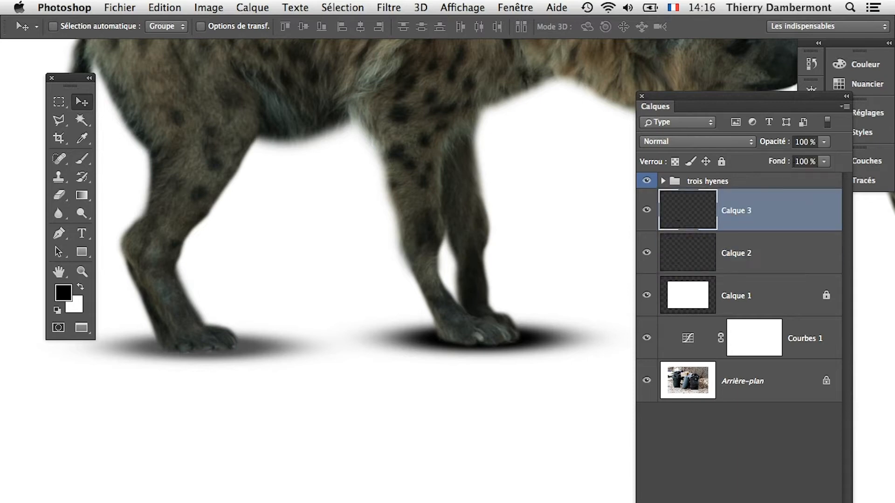
drag(828, 143, 808, 158)
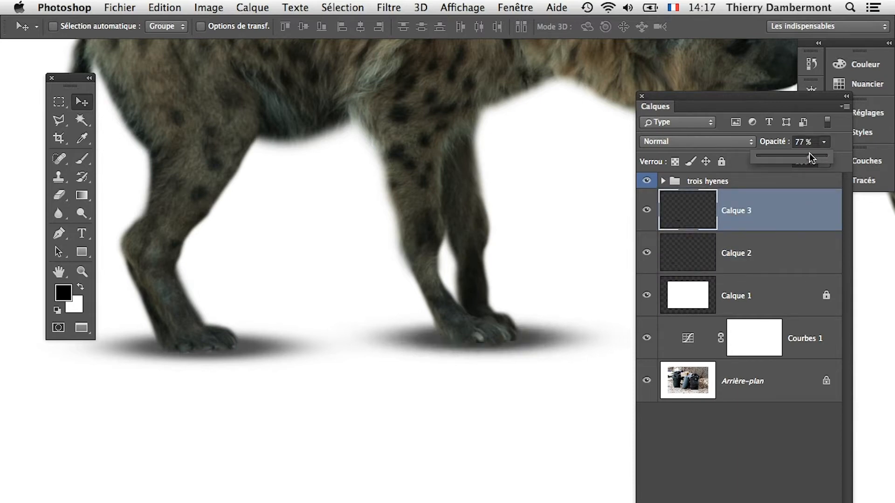
Set the opacity of Calque 2 to 87% and of Calque 3 to 84%
click(782, 238)
click(825, 142)
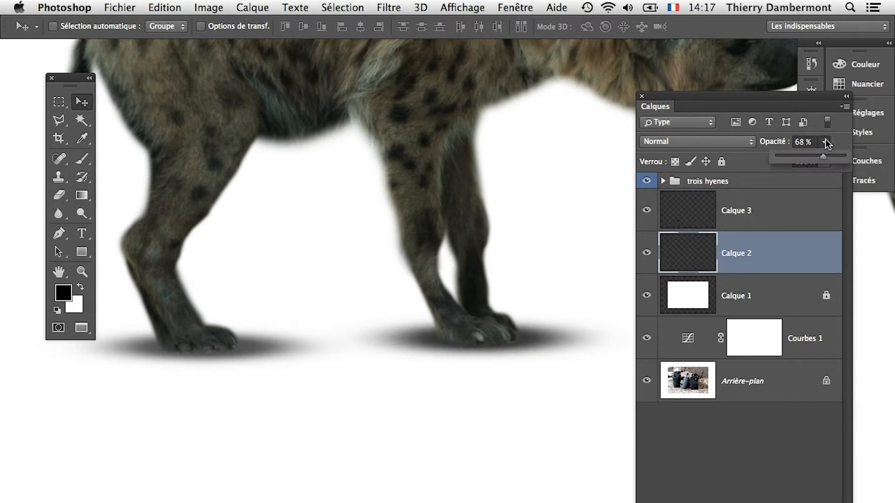
drag(824, 160, 835, 150)
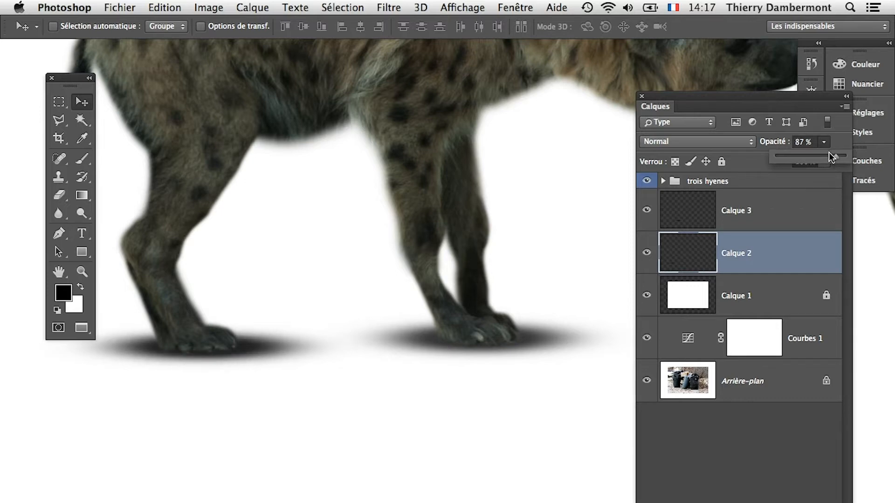
click(783, 206)
click(823, 142)
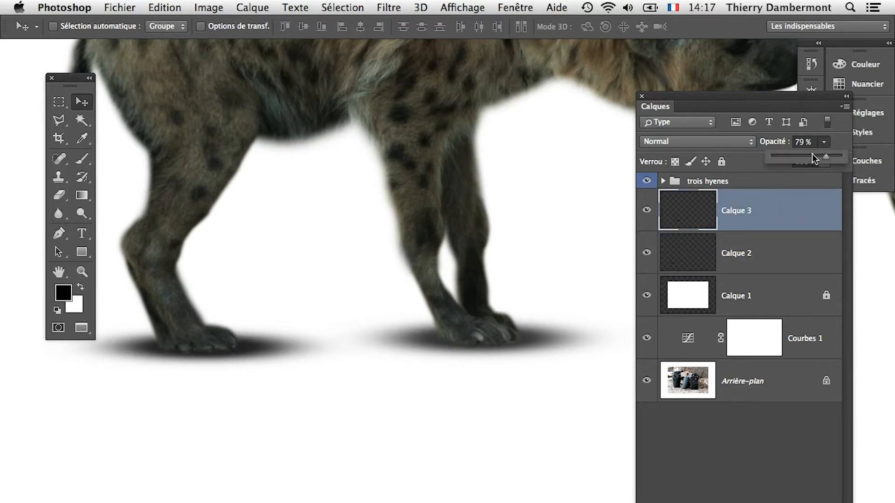
drag(827, 155, 830, 156)
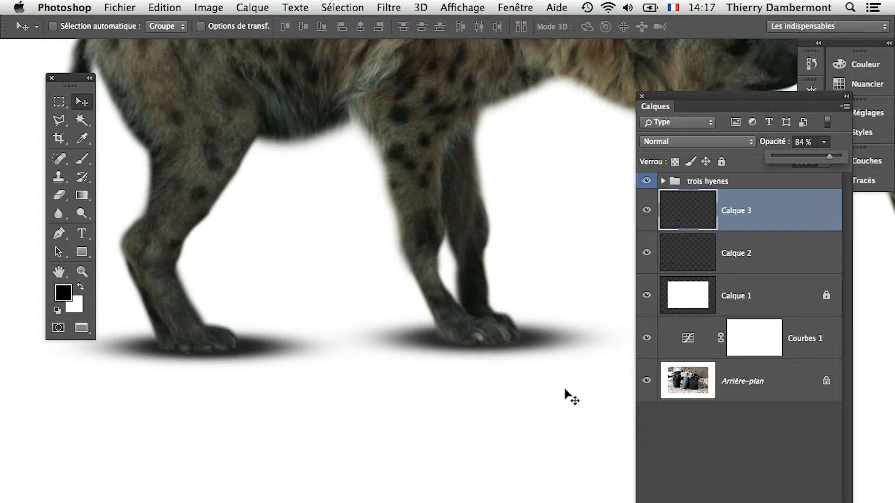
Scale the front-foot shadow on Calque 3 down around its centre to about 66%
alt+super+click(468, 377)
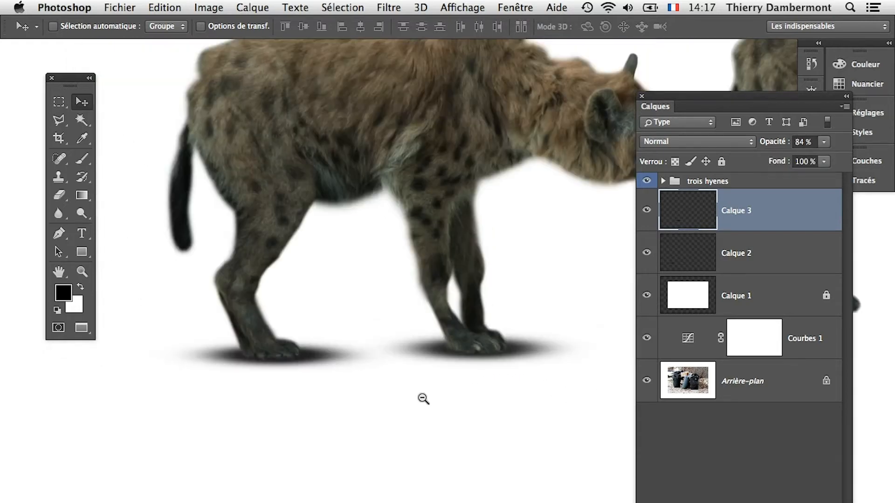
alt+super+click(423, 399)
drag(457, 413, 392, 379)
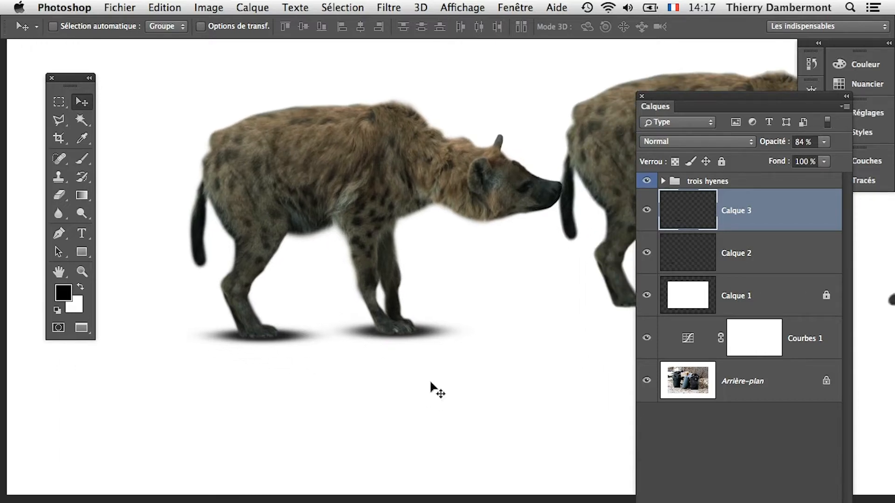
key(super+t)
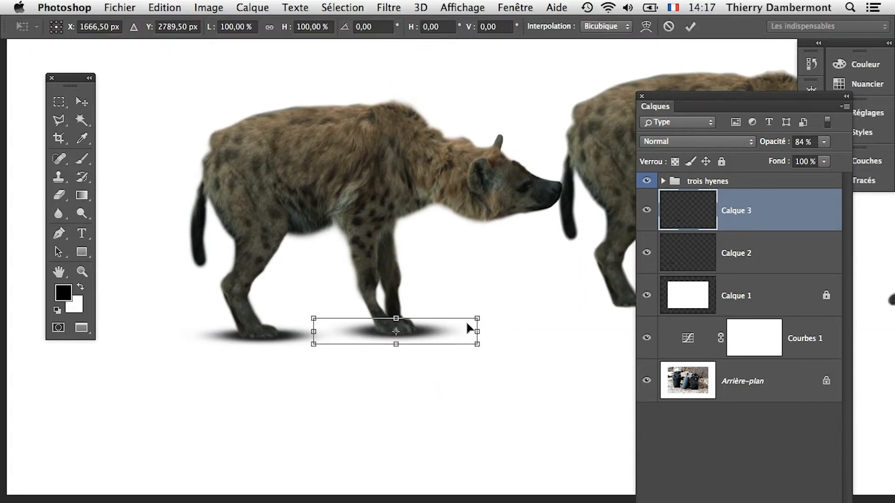
drag(473, 322, 451, 330)
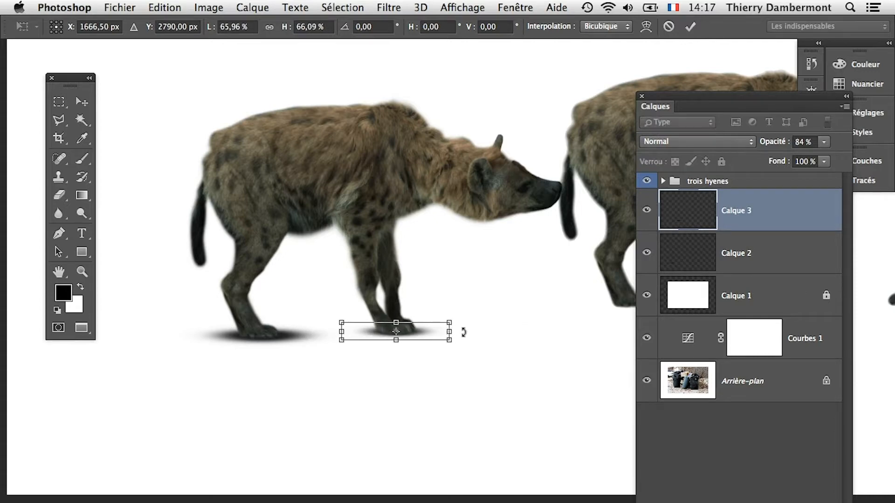
key(Return)
Scale the hind-foot shadow on Calque 2 down around its centre to about 75%
click(725, 254)
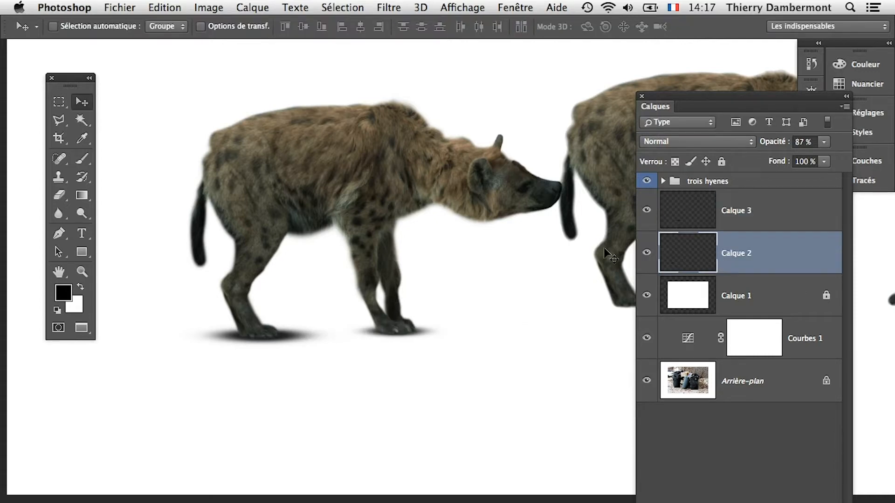
key(super+t)
drag(341, 322, 323, 327)
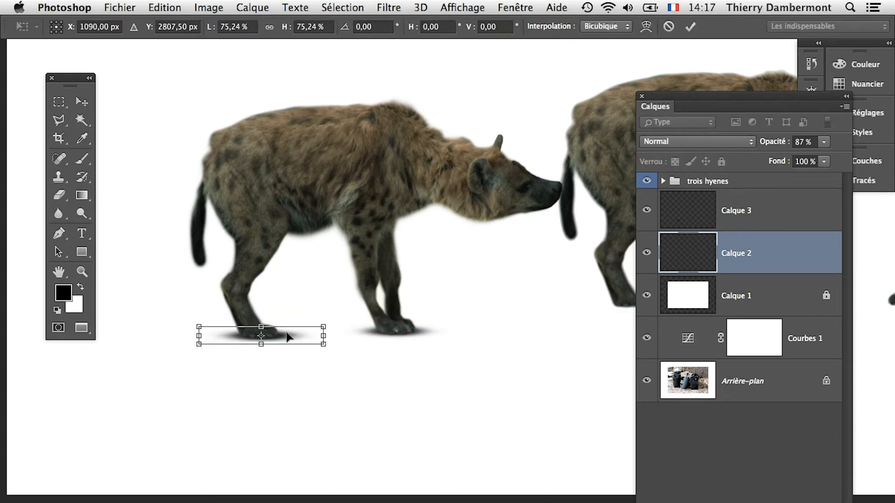
key(Return)
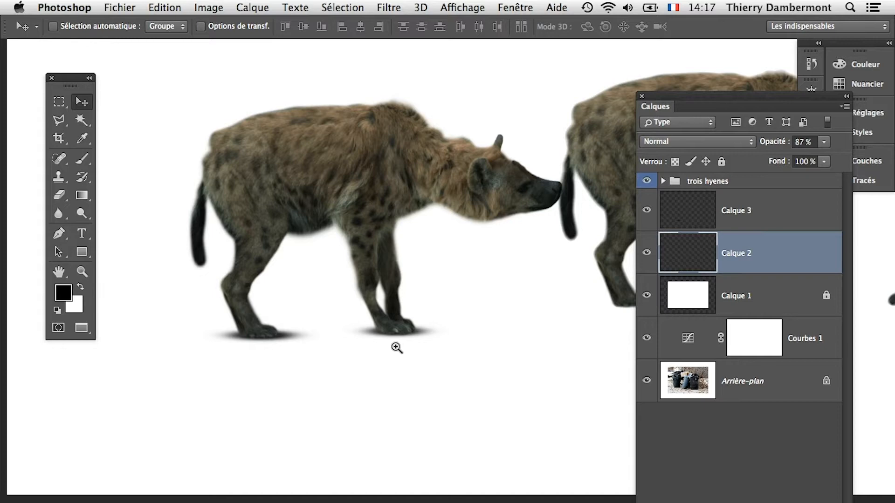
Scale the hind-foot shadow on Calque 2 down around its centre to about 73%
super+click(397, 348)
super+click(282, 347)
drag(282, 346, 365, 368)
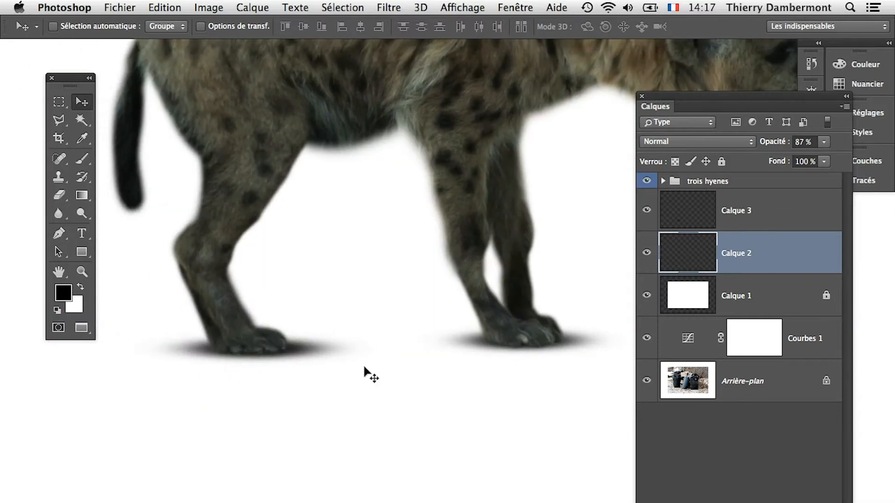
key(super+t)
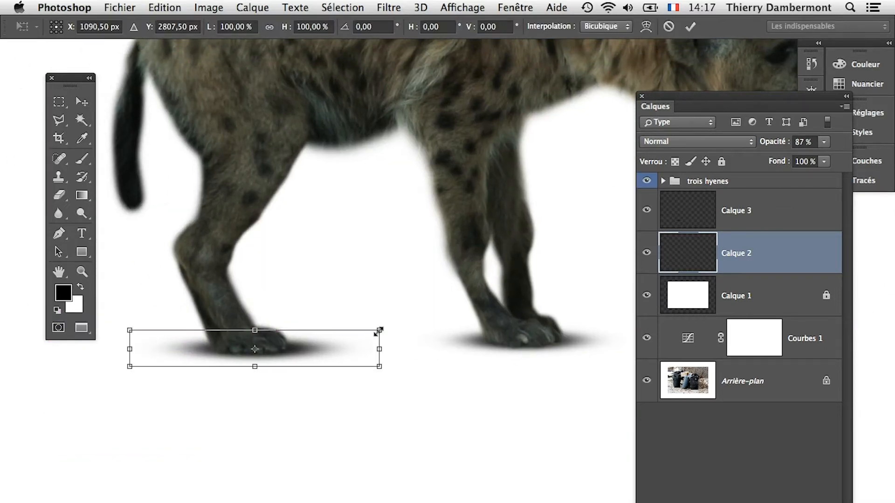
drag(379, 330, 346, 335)
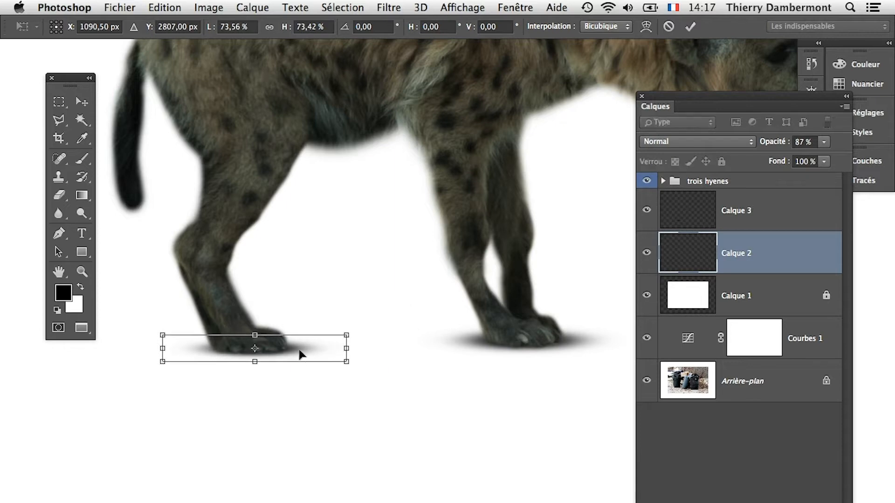
key(Return)
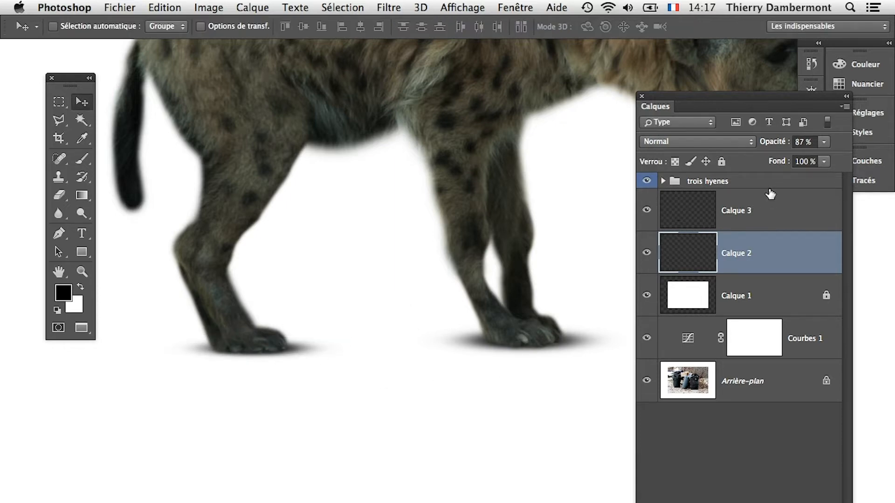
Set the opacity of Calque 2 to 100% and of Calque 3 to 95%
click(824, 143)
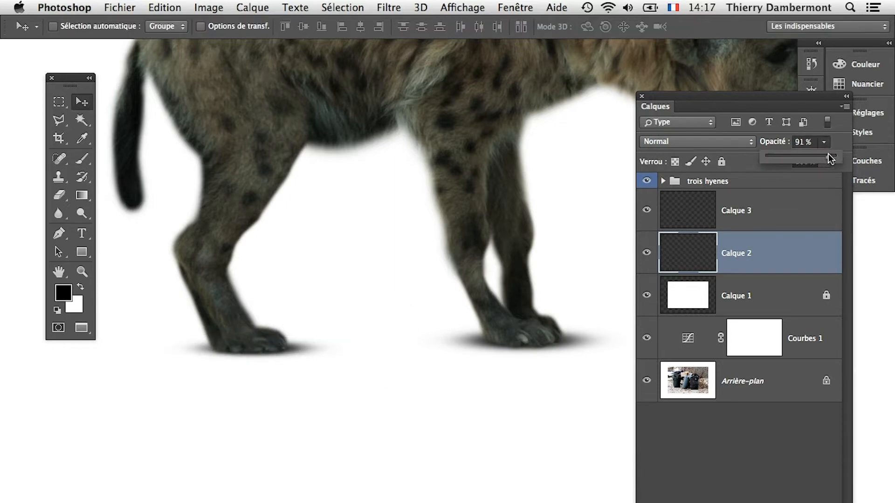
drag(836, 159, 833, 159)
click(783, 210)
click(824, 143)
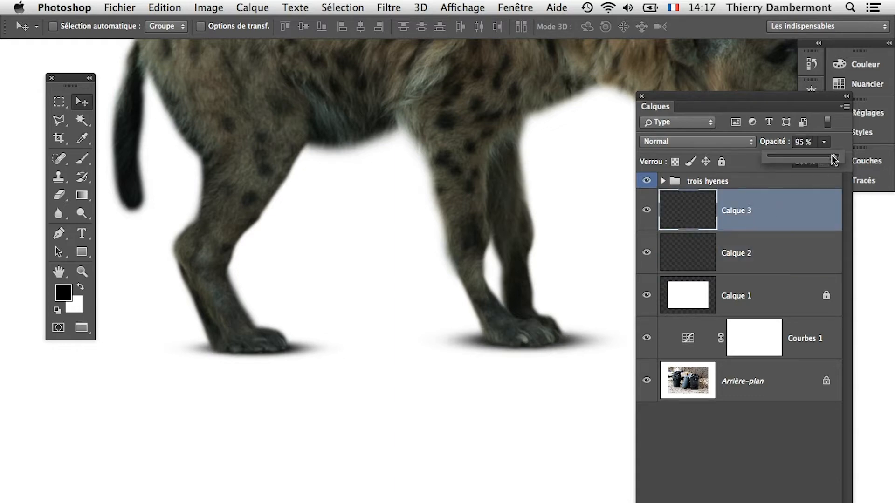
alt+click(479, 357)
drag(442, 363, 348, 368)
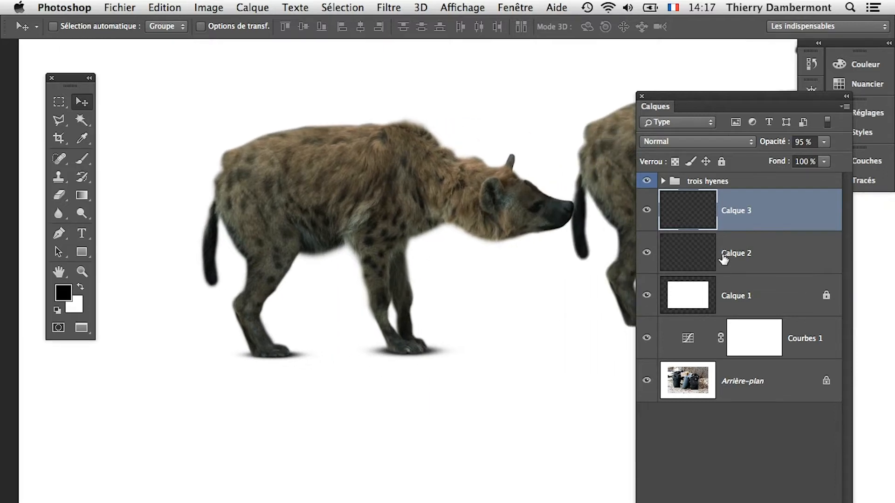
Check which shadow Calque 2 holds and enlarge it around its centre to about 121%
click(685, 261)
click(647, 253)
click(646, 253)
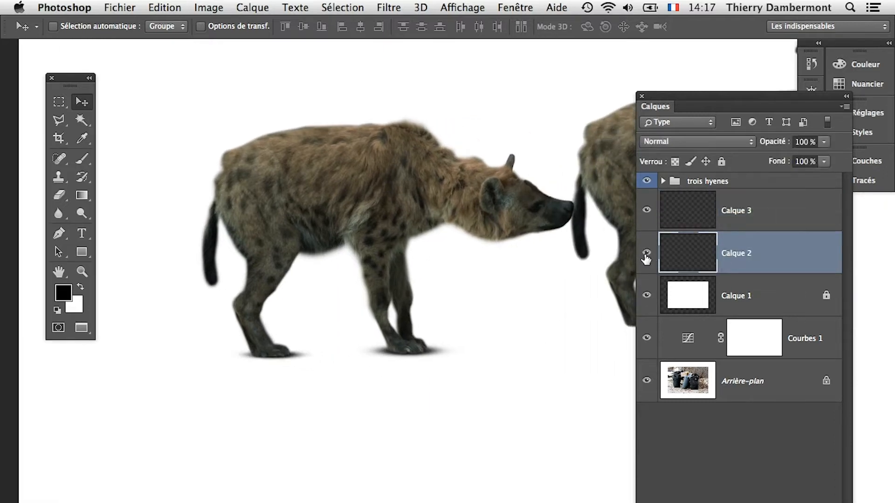
key(super+t)
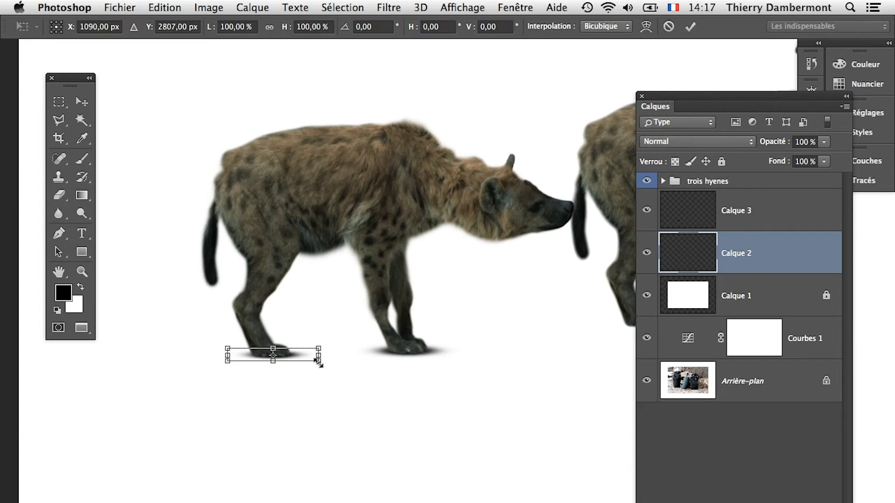
drag(318, 361, 327, 362)
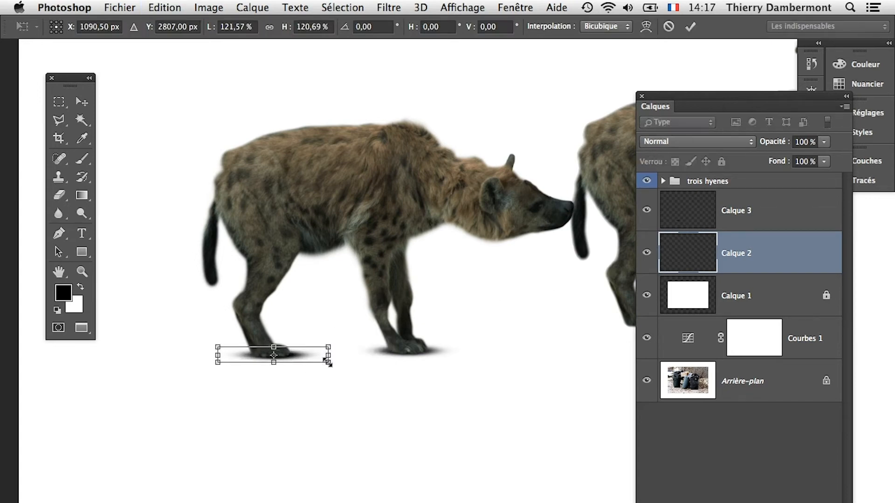
key(Return)
Return to Photoshop and hide the white Calque 1 layer to check the foot shadows against the street photo, with and without Calque 2
super+click(368, 353)
super+click(368, 353)
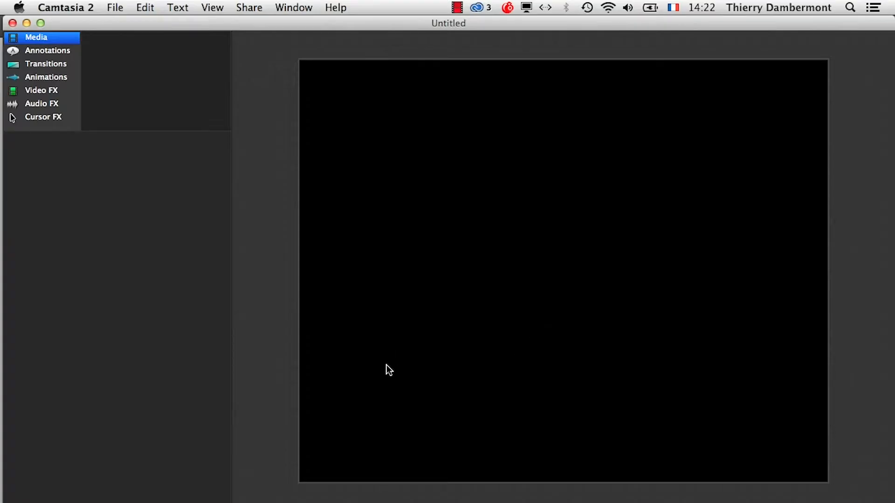
key(super+Tab)
key(super+Tab)
click(378, 366)
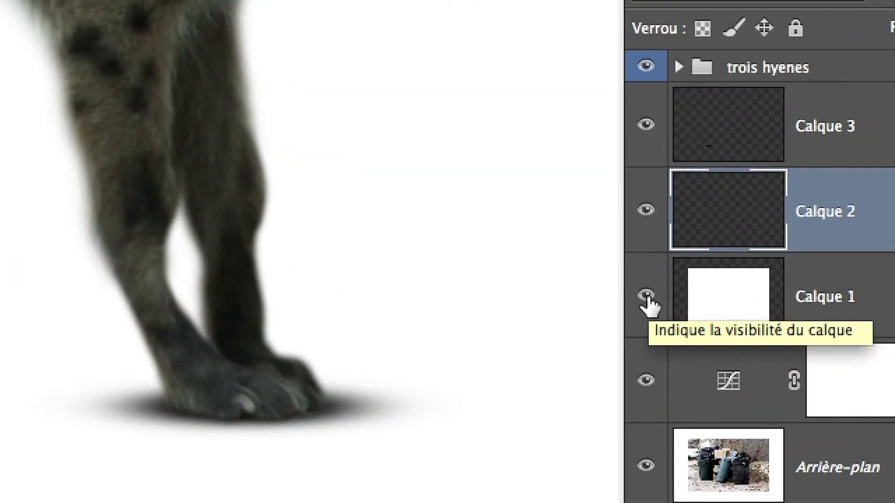
click(646, 296)
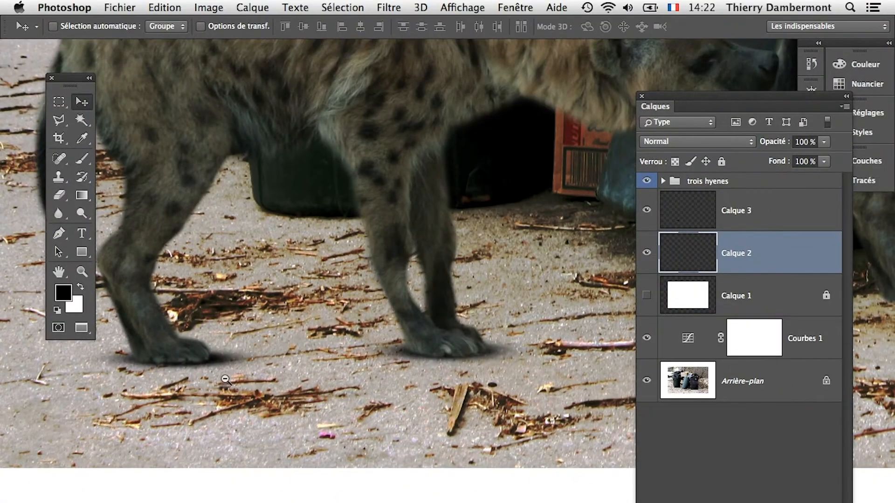
alt+click(292, 376)
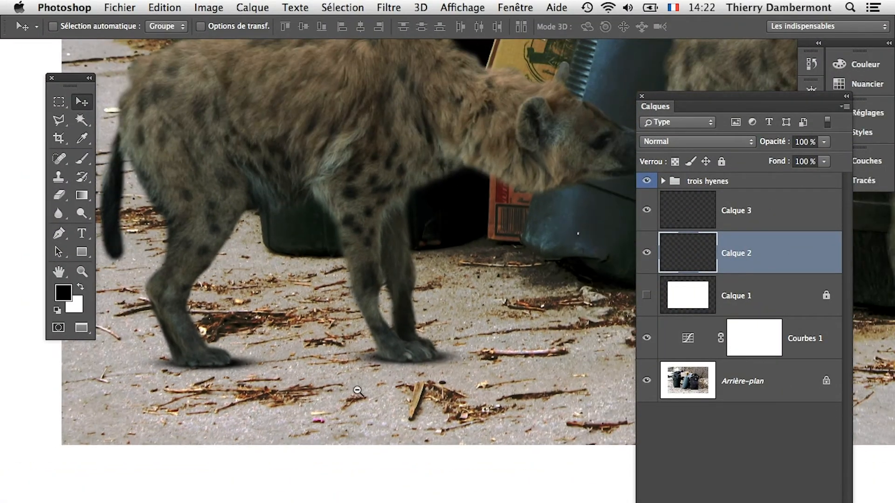
alt+click(387, 393)
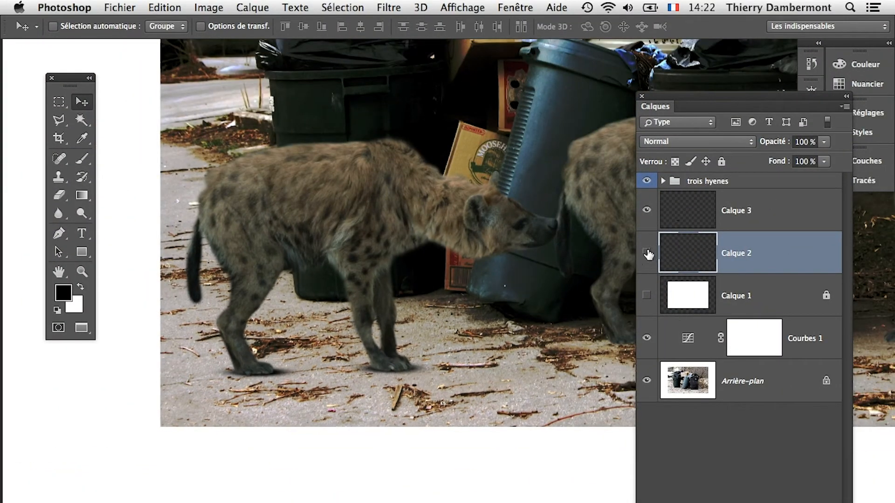
mouse_move(646, 253)
mouse_down()
mouse_move(648, 211)
mouse_move(648, 253)
mouse_up()
Move the tool palette aside and compare the hyena's feet with and without the shadows on Calque 3 and Calque 2
scroll(251, 369, up, 5)
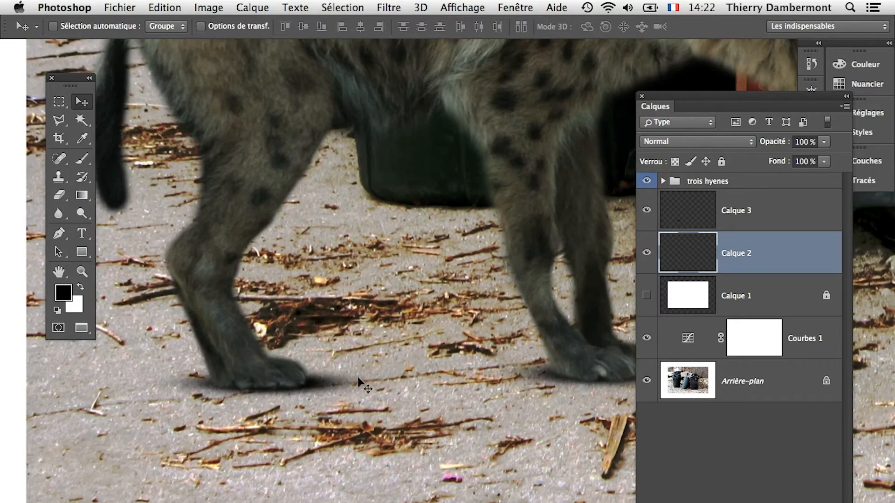
drag(399, 384, 335, 360)
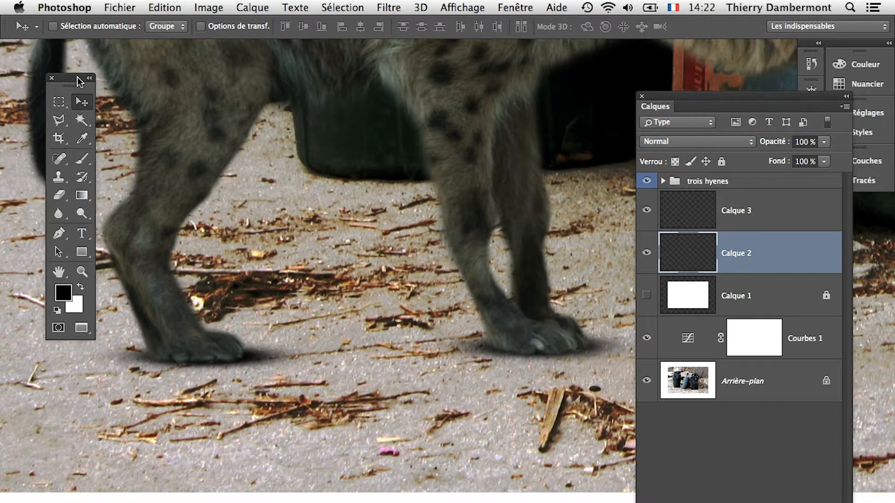
drag(78, 82, 52, 68)
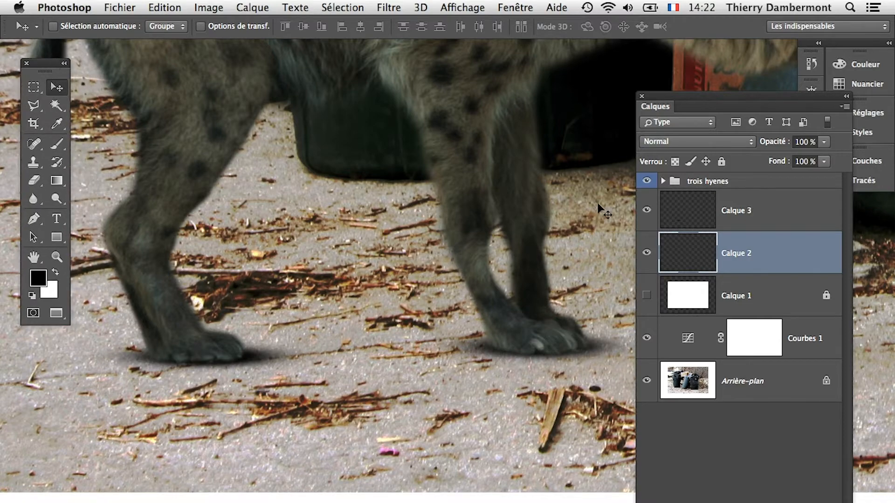
click(647, 211)
click(649, 254)
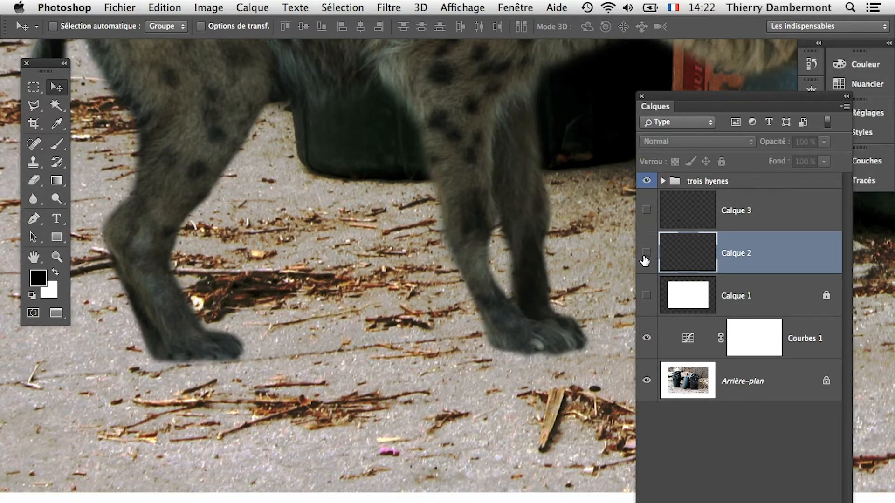
click(647, 254)
click(648, 209)
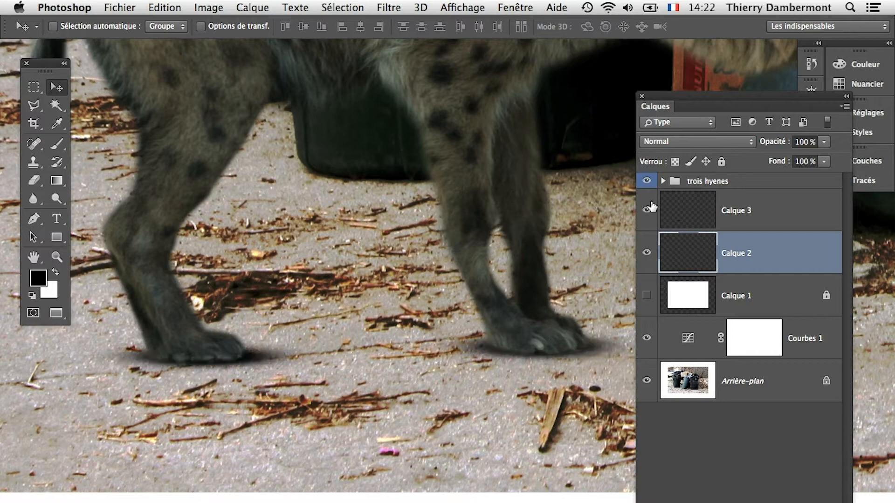
Show the white Calque 1 layer again and look over the hyenas standing on it
click(646, 295)
alt+click(533, 301)
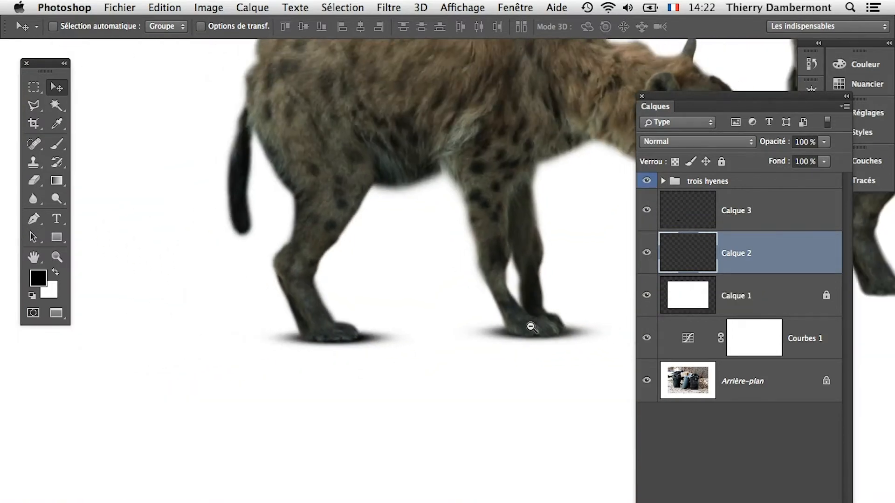
alt+click(530, 325)
drag(517, 293, 355, 301)
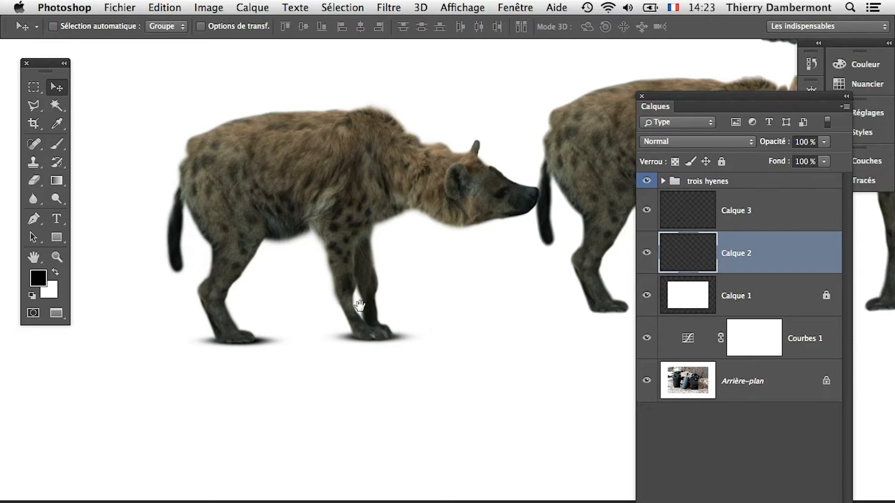
drag(431, 326, 469, 502)
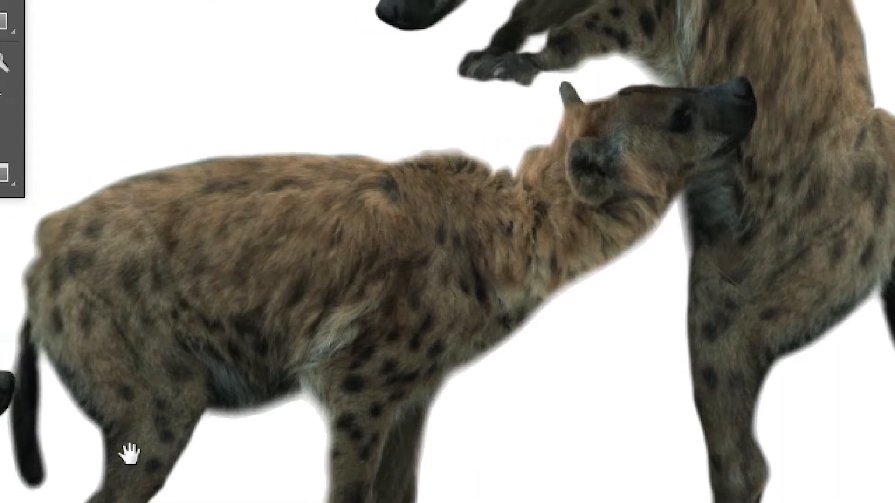
drag(130, 455, 345, 437)
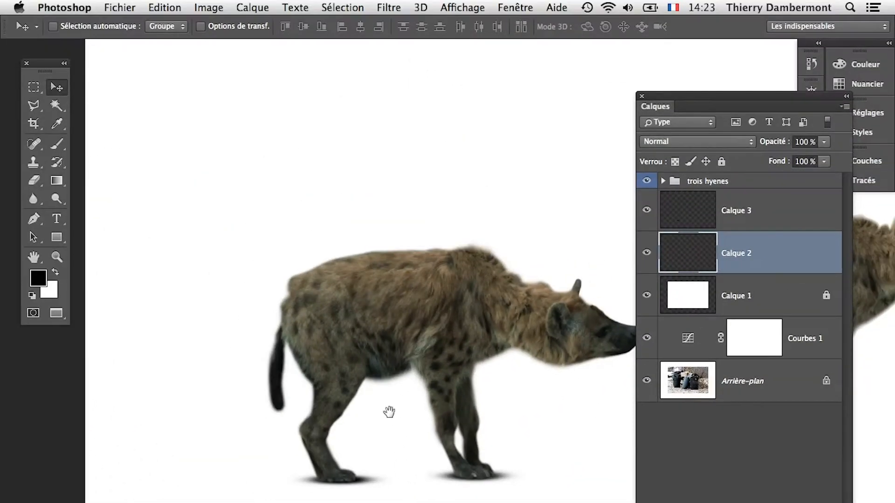
drag(390, 414, 281, 350)
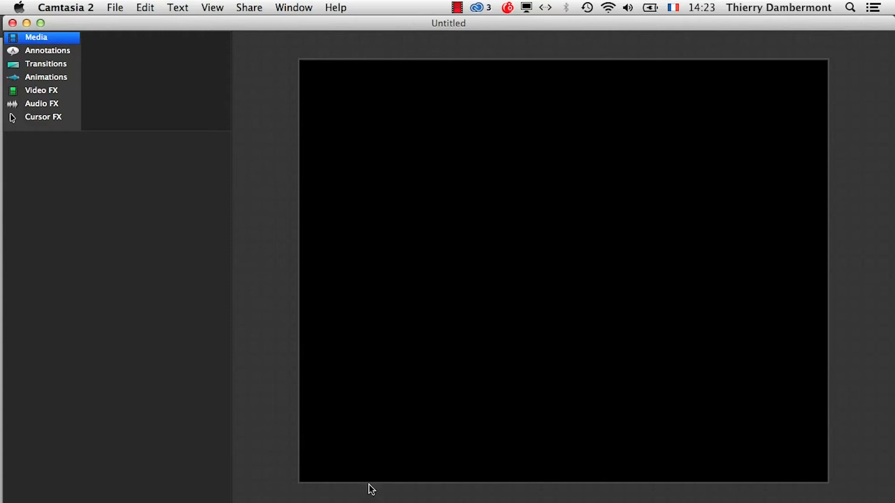
Switch back to Photoshop and add a new layer directly above Calque 3
key(super+Tab)
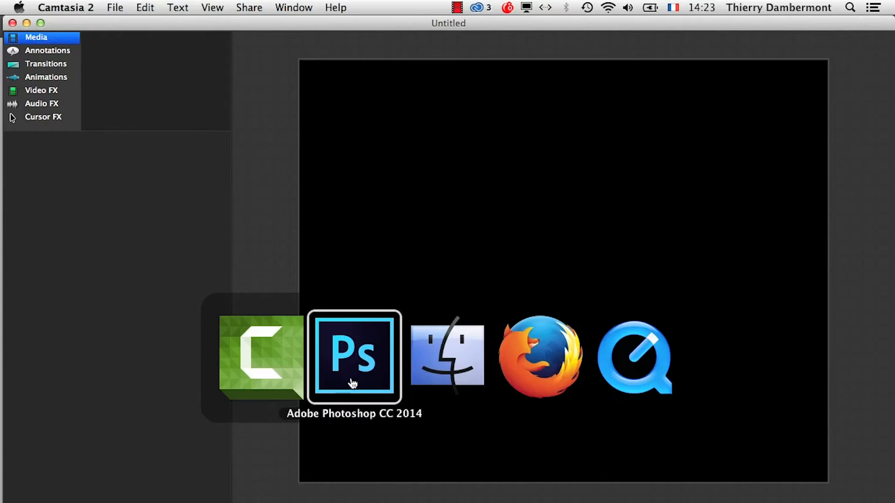
scroll(400, 376, right, 3)
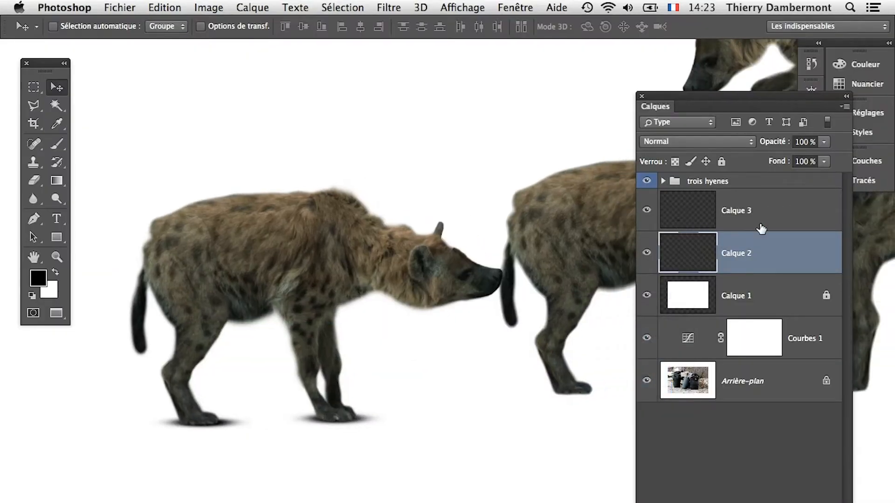
click(766, 218)
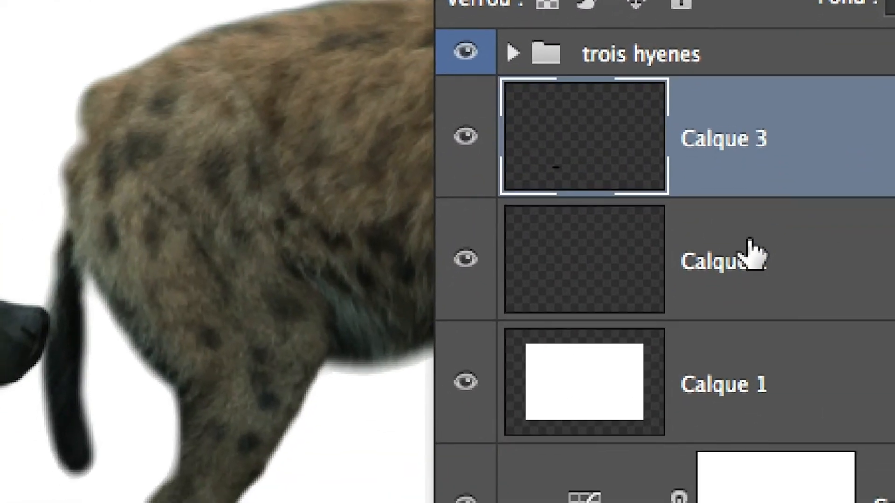
click(709, 311)
click(720, 250)
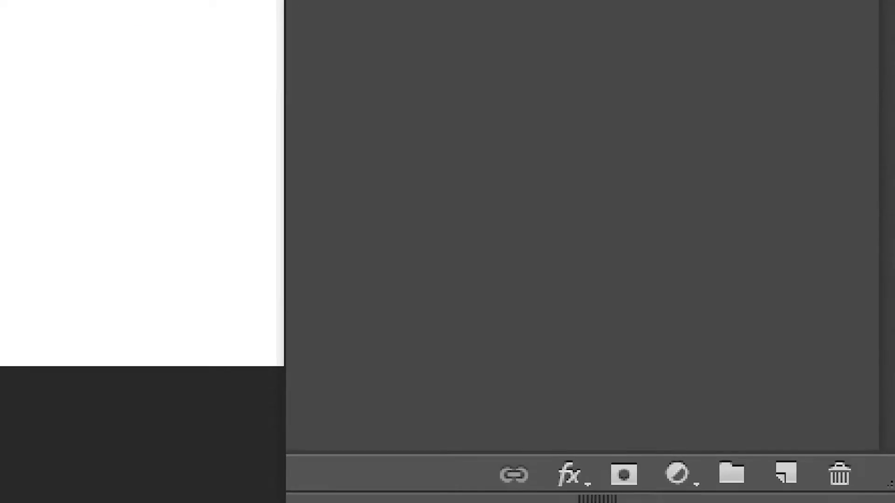
click(795, 501)
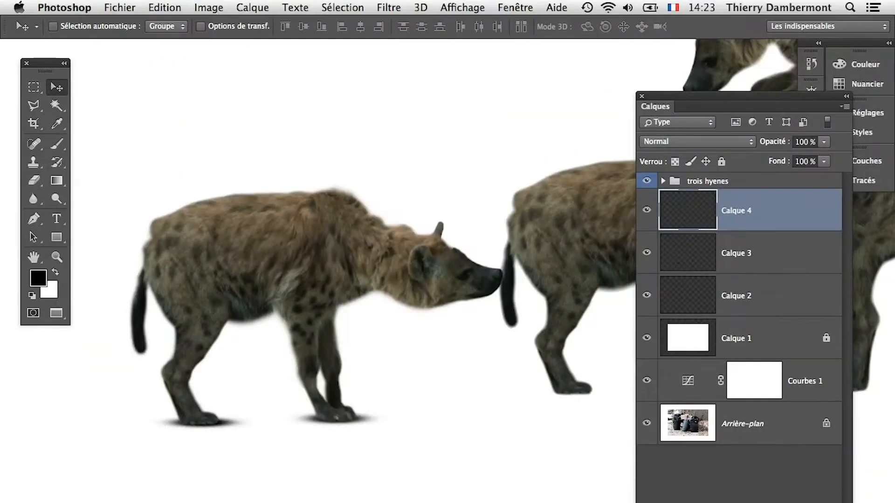
Paint one soft black dab with the 495 px brush on Calque 4, on the ground between the left hyena's hind and front feet
key(b)
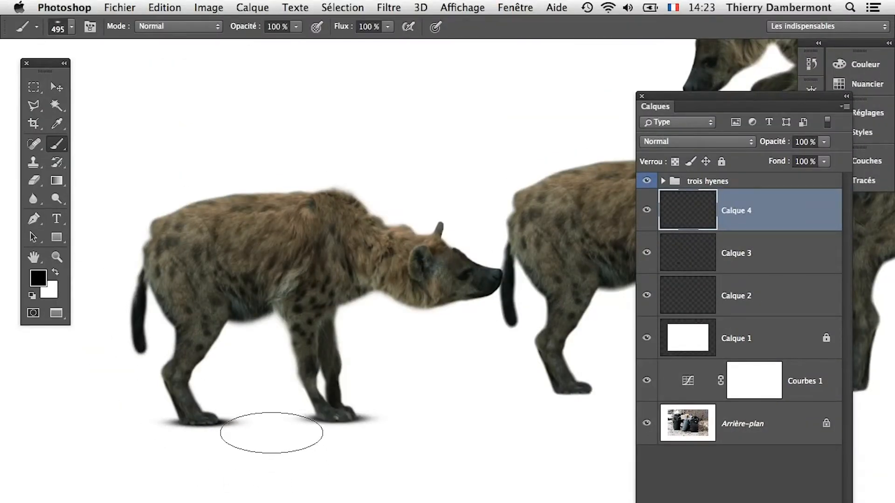
click(266, 428)
scroll(246, 441, up, 3)
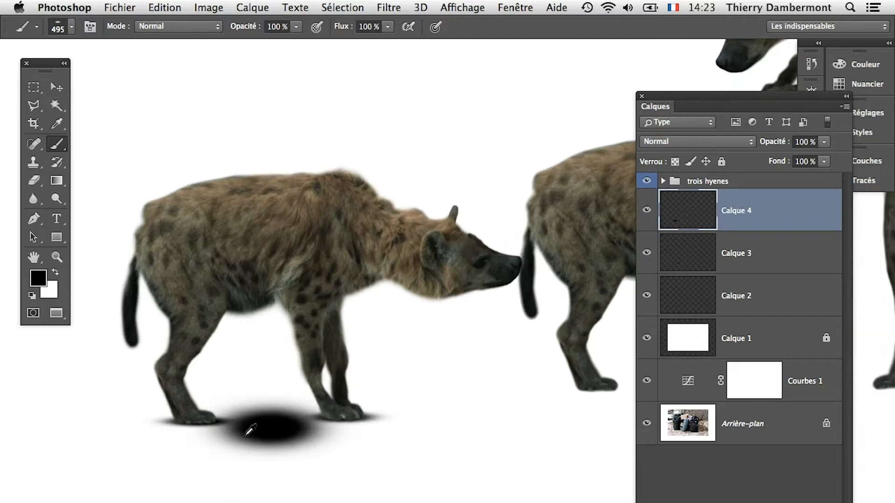
scroll(237, 441, down, 3)
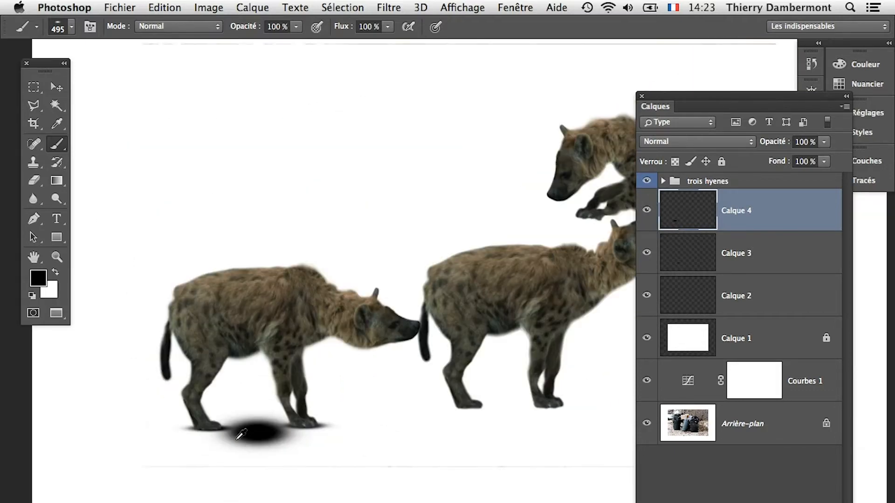
Free-transform the soft dab on Calque 4 into a flat shadow, 246% wide and 60.88% high, centred near the left hyena's front feet
key(super+t)
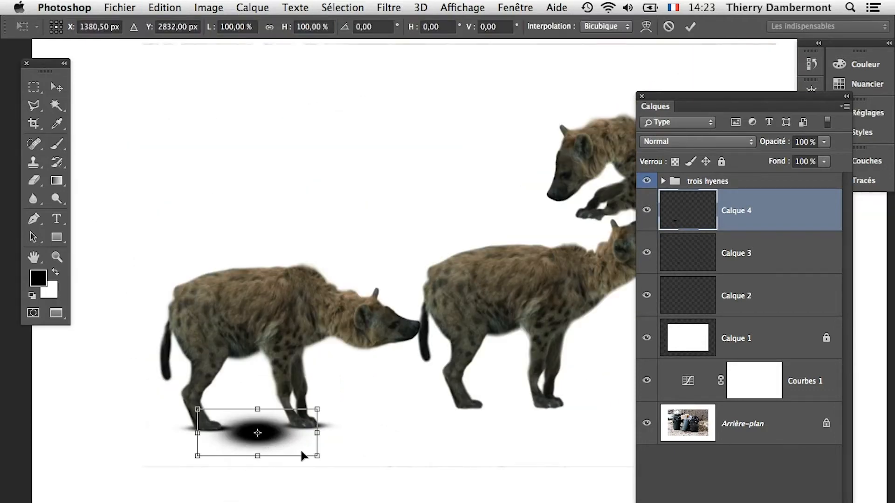
drag(317, 455, 492, 437)
drag(383, 424, 361, 426)
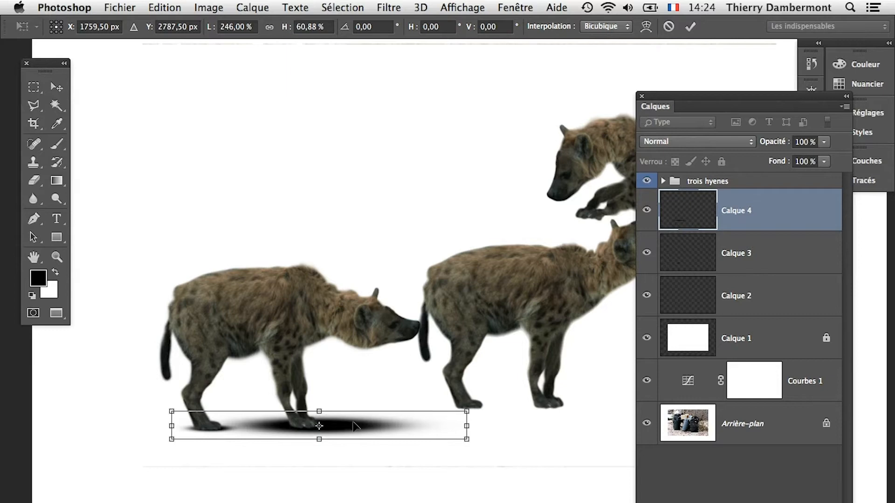
key(Return)
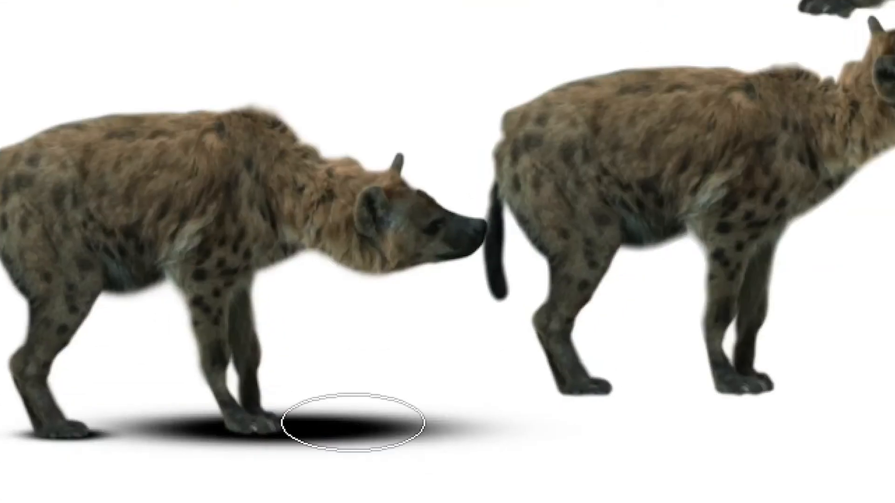
scroll(351, 435, up, 3)
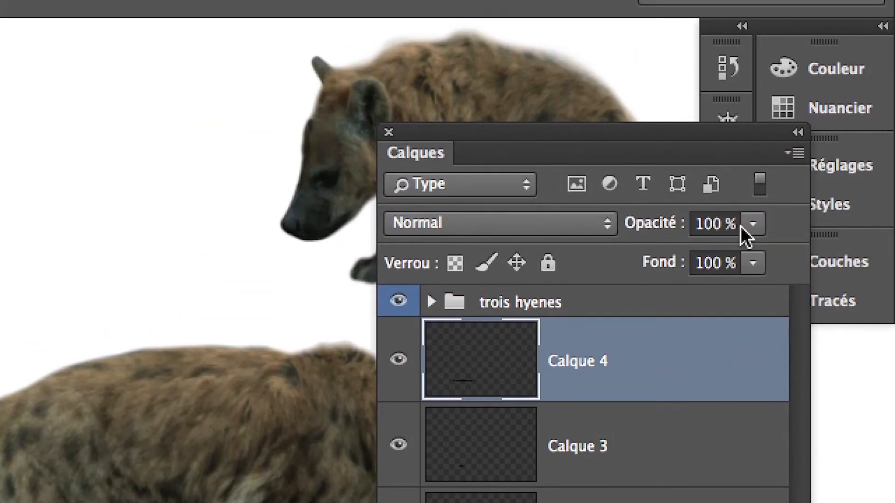
Lower Calque 4's opacity in two passes, to 69% and down to 47%
click(753, 224)
drag(762, 254, 717, 257)
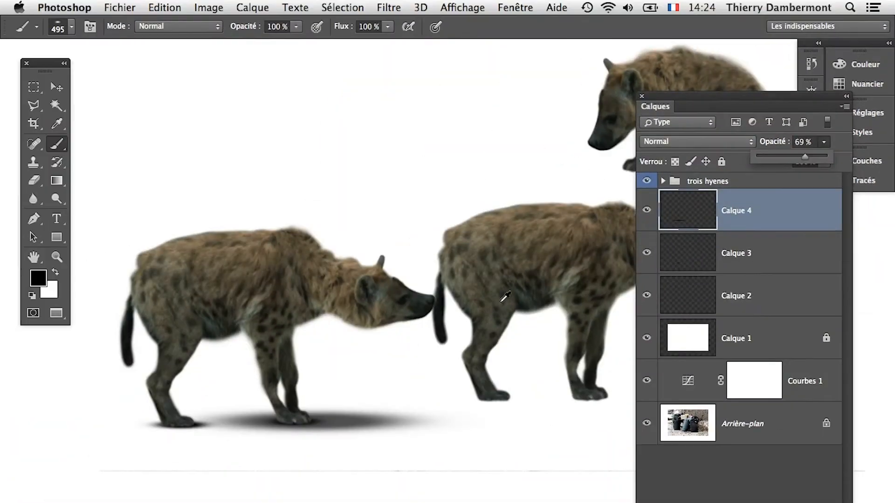
scroll(82, 472, up, 5)
key(space)
drag(316, 390, 424, 312)
scroll(408, 326, down, 5)
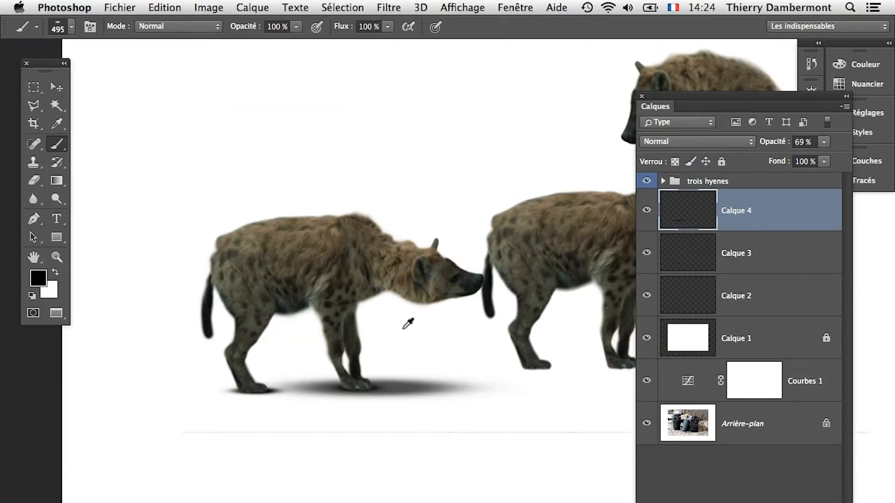
scroll(441, 312, up, 5)
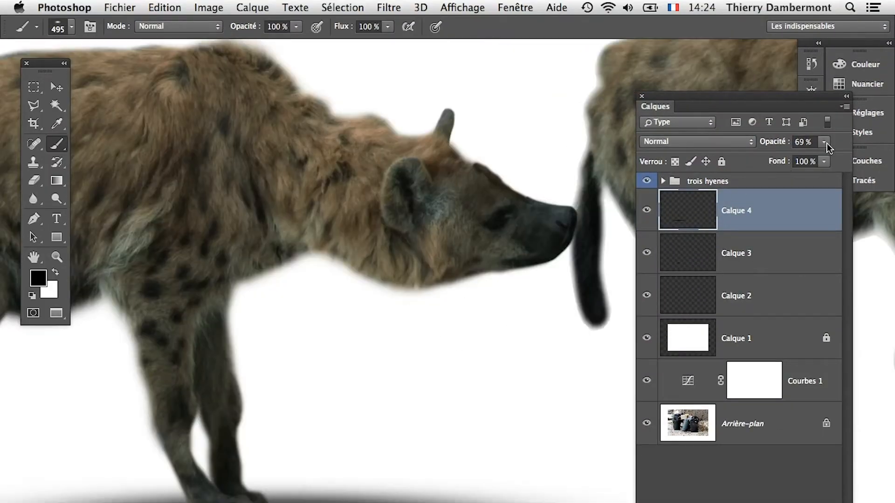
drag(827, 146, 807, 155)
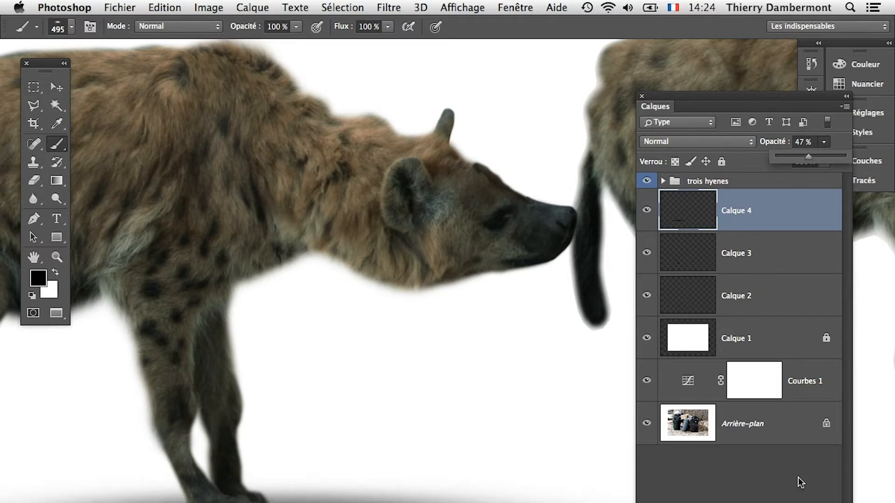
Add a new layer above Calque 4 and paint one soft black dab on it beneath the left hyena
key(super+alt+shift+n)
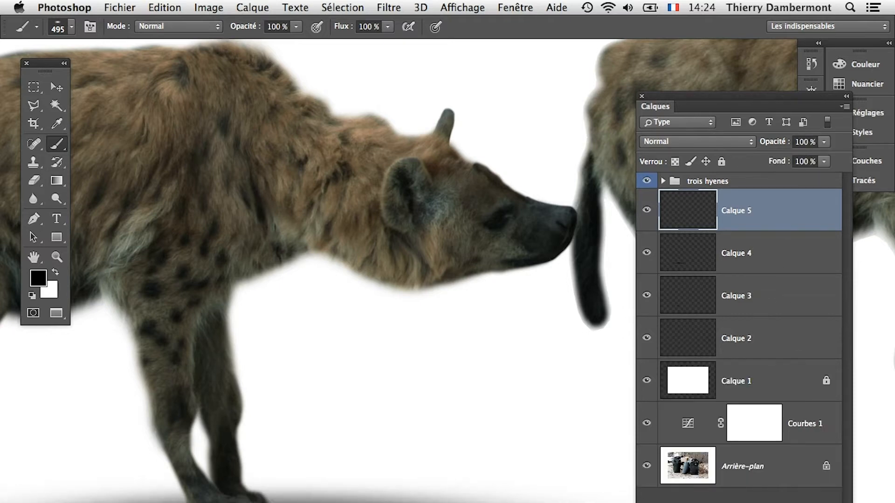
key(super+minus)
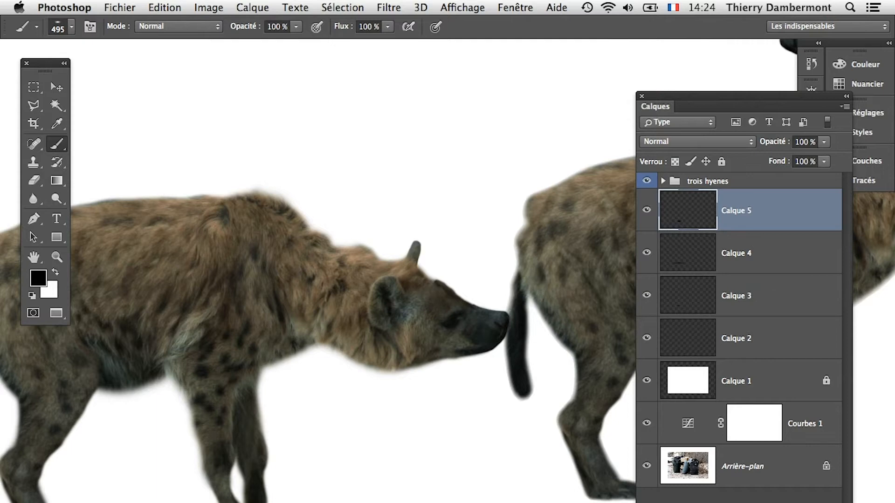
scroll(316, 326, left, 5)
Stretch and flatten the dab on Calque 5 to 208.01% width and 68.71% height beneath the left hyena
key(super+t)
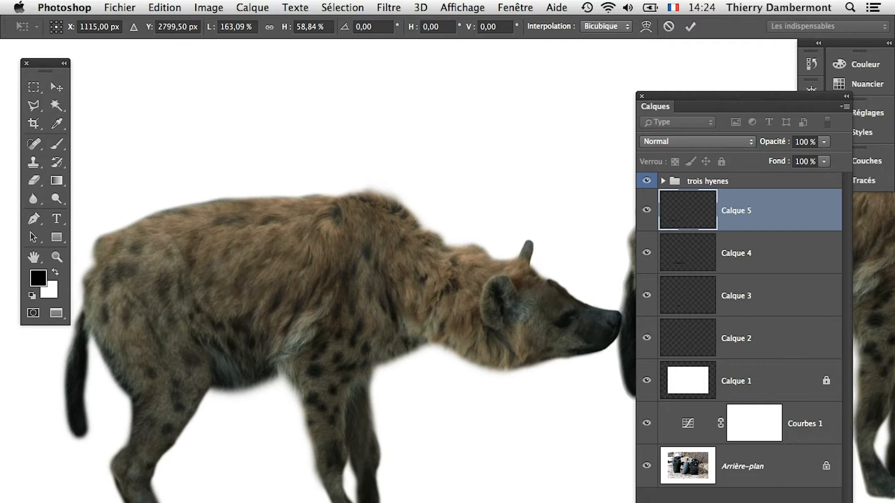
key(super+minus)
drag(345, 502, 401, 501)
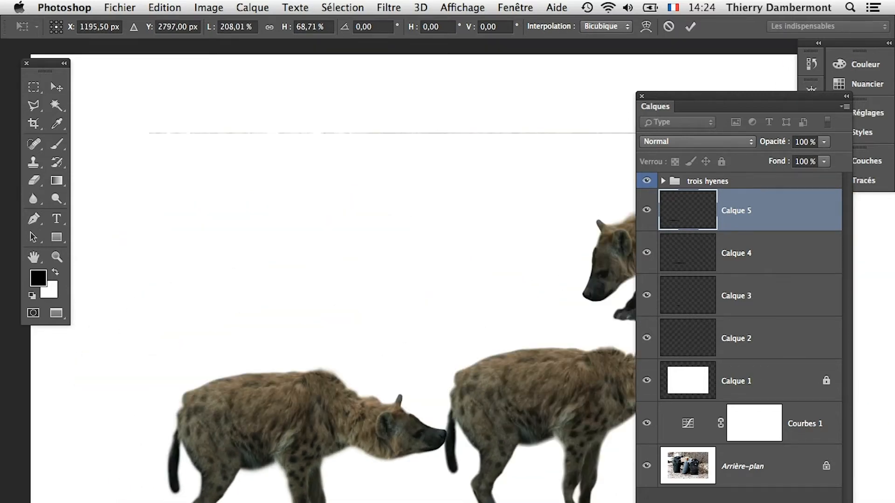
key(Return)
key(b)
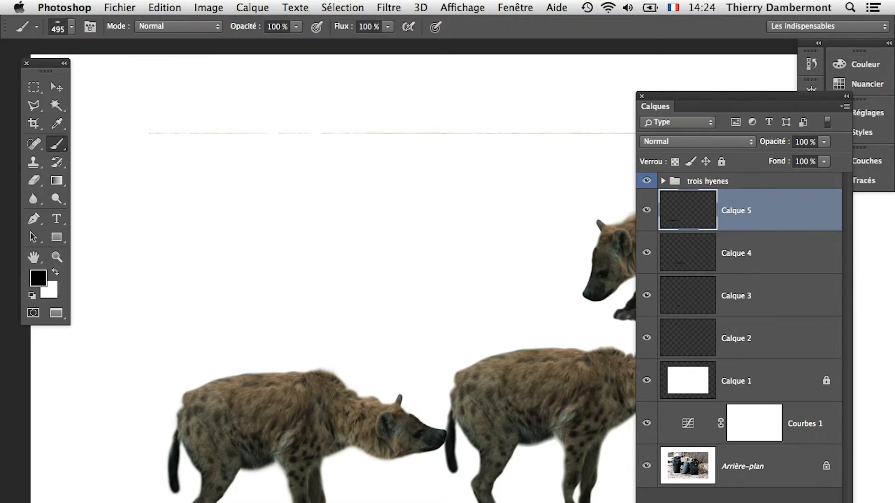
Fade the wide shadow on Calque 5 to 29% opacity
key(super+plus)
key(super+plus)
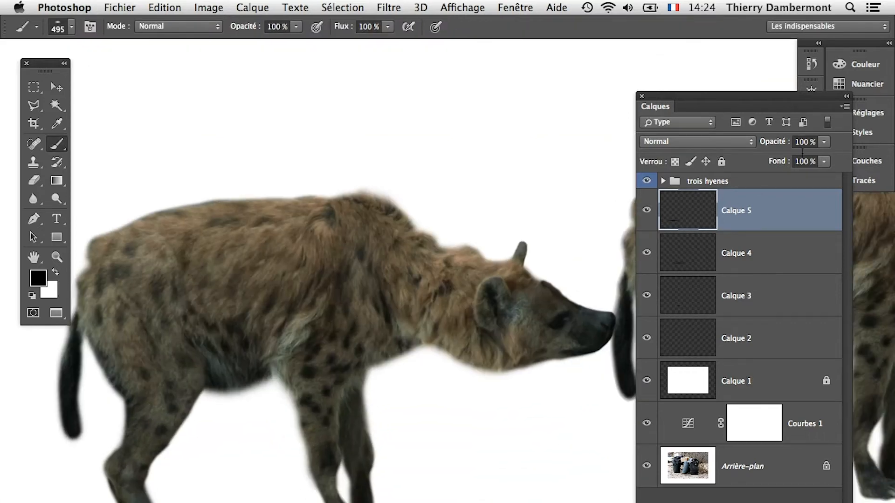
click(824, 141)
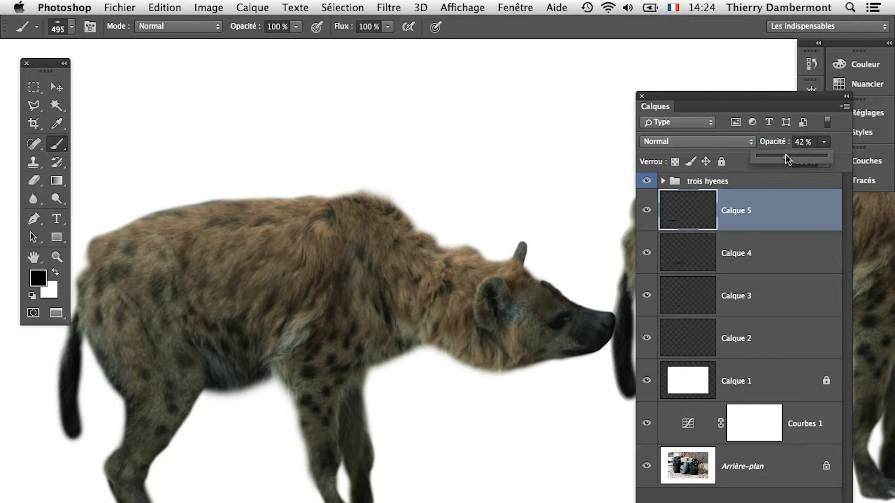
drag(788, 155, 789, 154)
alt+super+click(447, 492)
alt+super+click(445, 493)
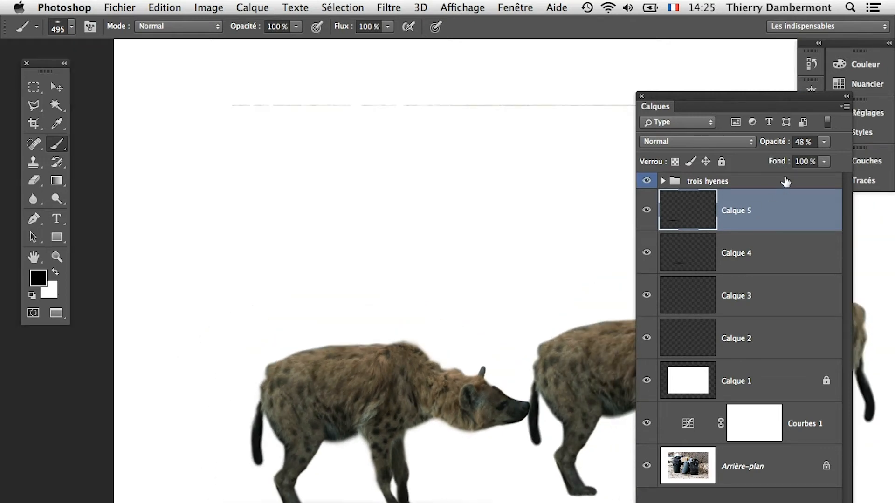
click(824, 142)
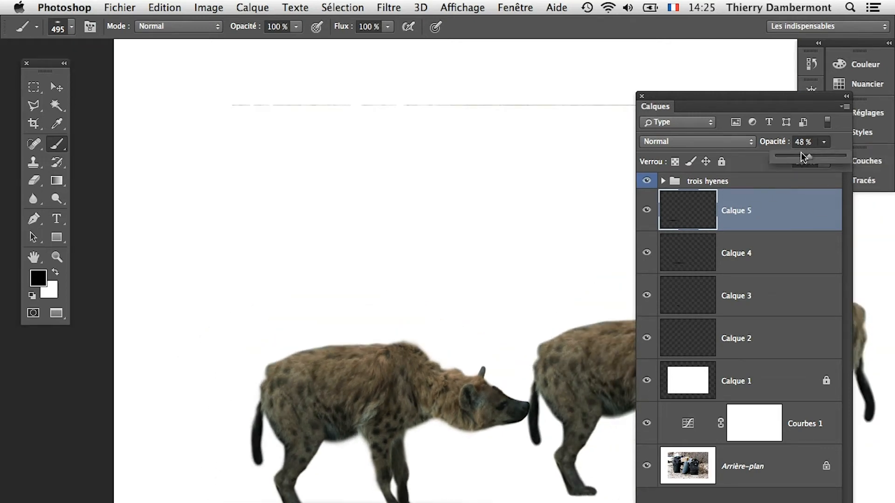
Fade the shadow on Calque 4 to 26% opacity
click(767, 248)
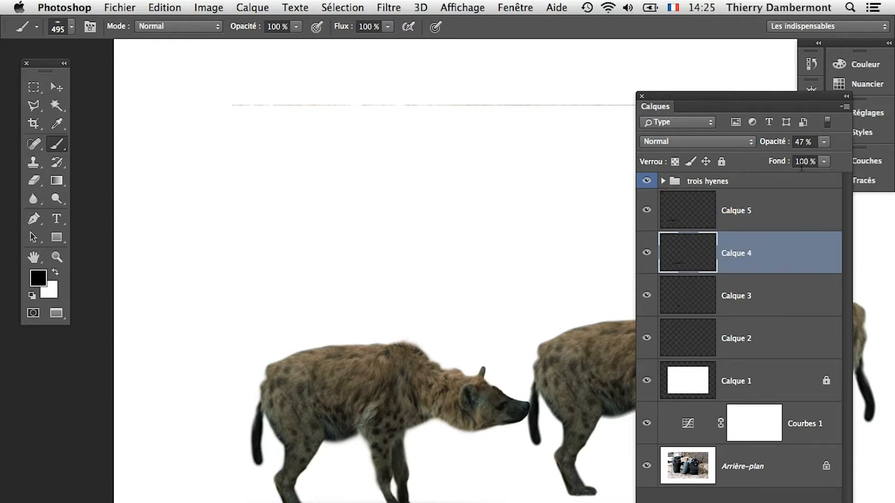
click(823, 143)
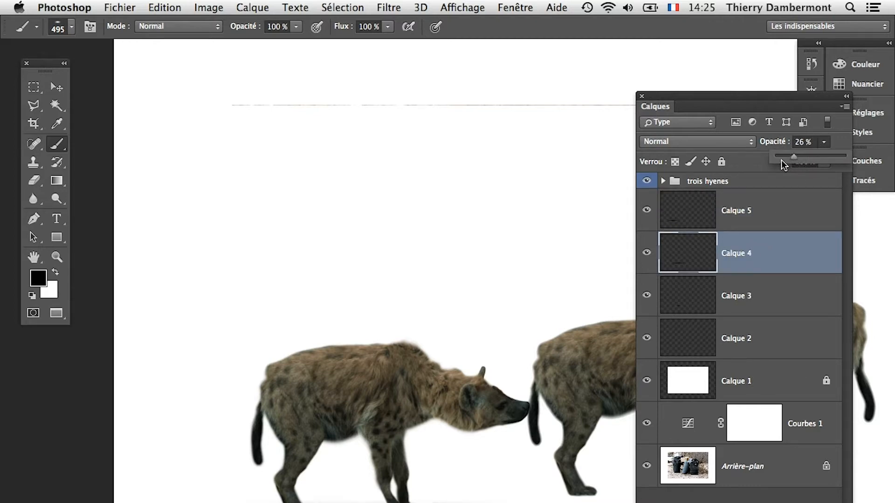
key(Return)
Adjust the size and position of the Calque 5 shadow under the left hyena's hind feet with Free Transform
key(super+plus)
key(super+plus)
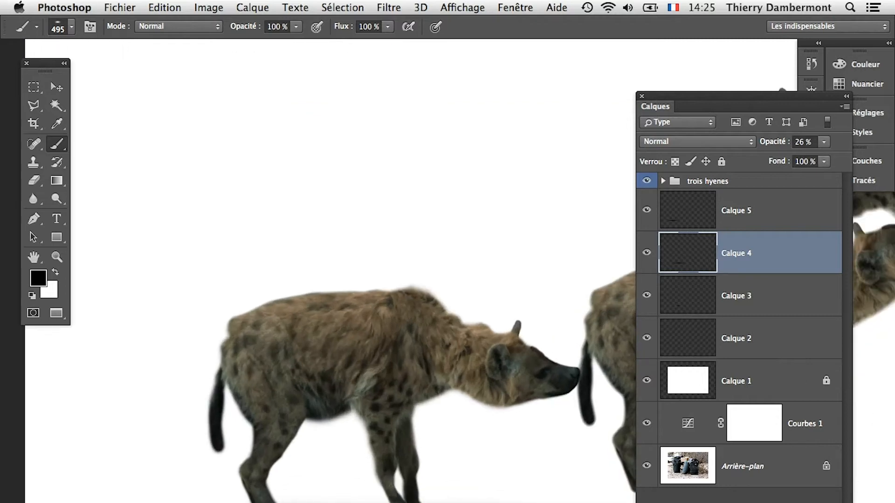
key(super+plus)
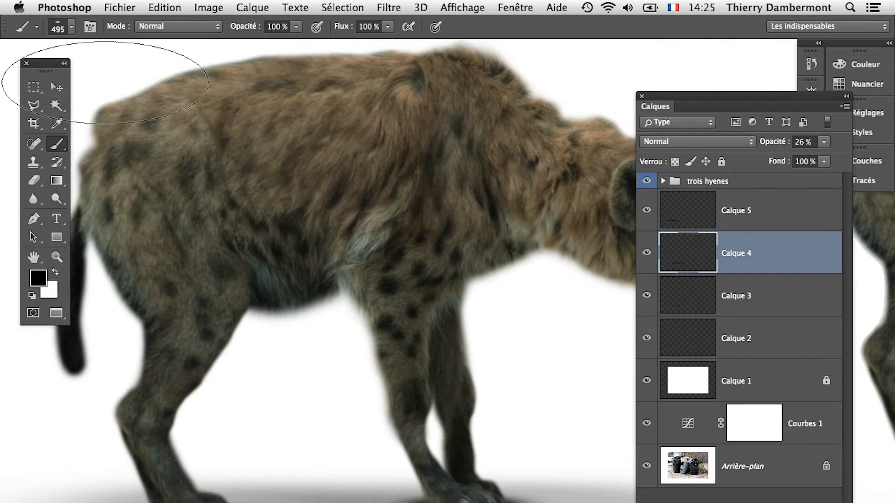
click(56, 86)
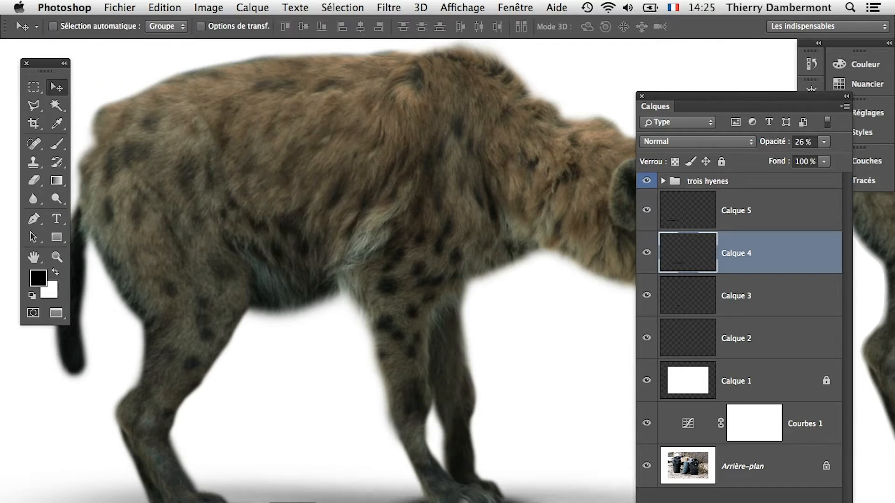
click(713, 209)
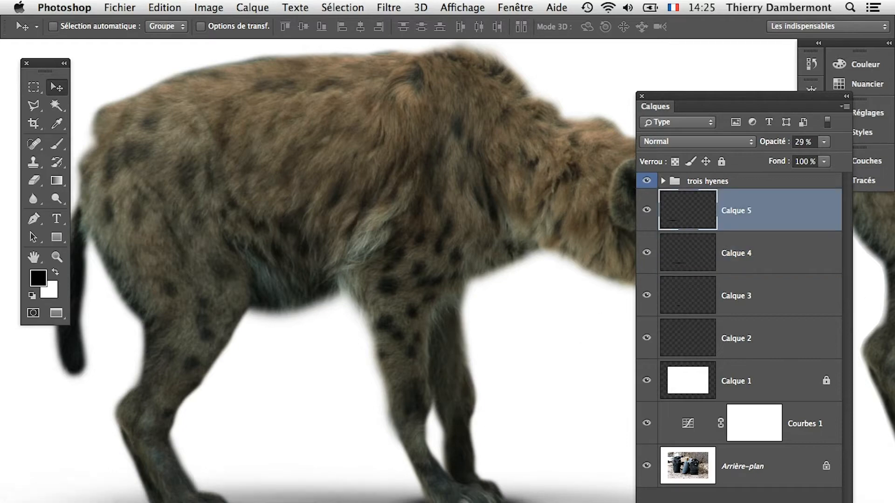
key(super+t)
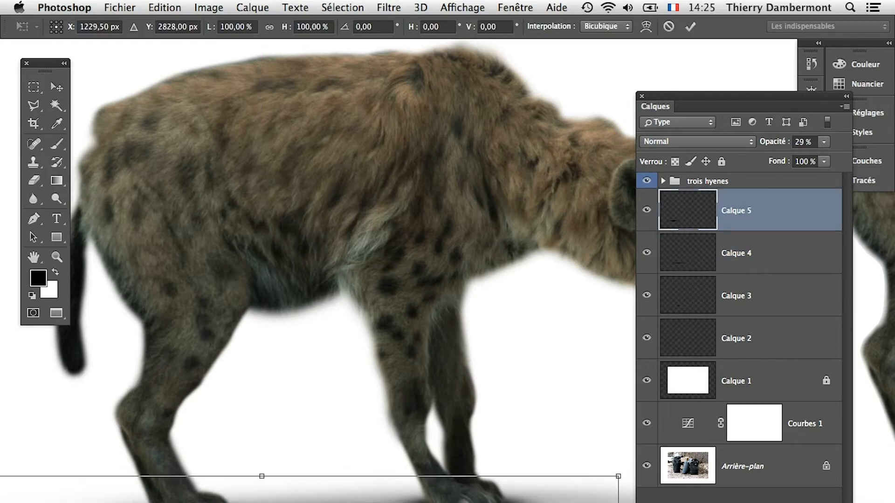
key(super+minus)
drag(451, 499, 456, 502)
drag(351, 502, 353, 499)
key(Return)
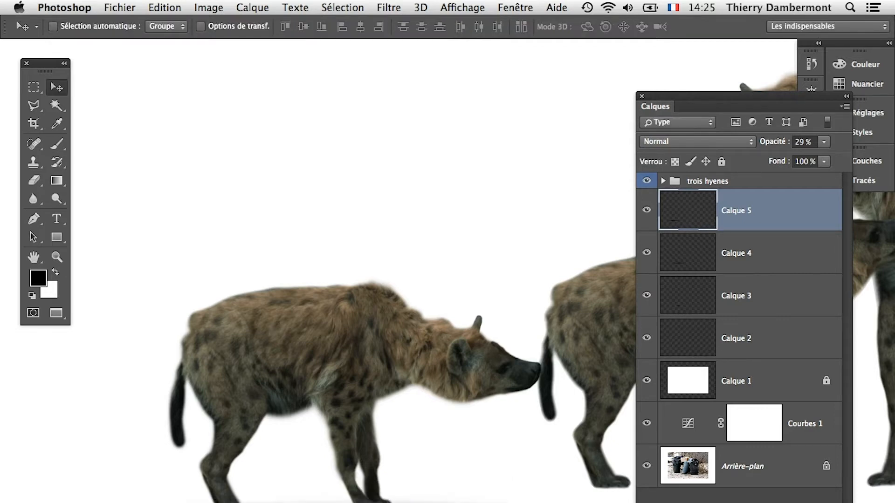
Scale down the Calque 4 shadow with Free Transform and shift it onto the ground in front of the left hyena's front feet
scroll(315, 502, up, 6)
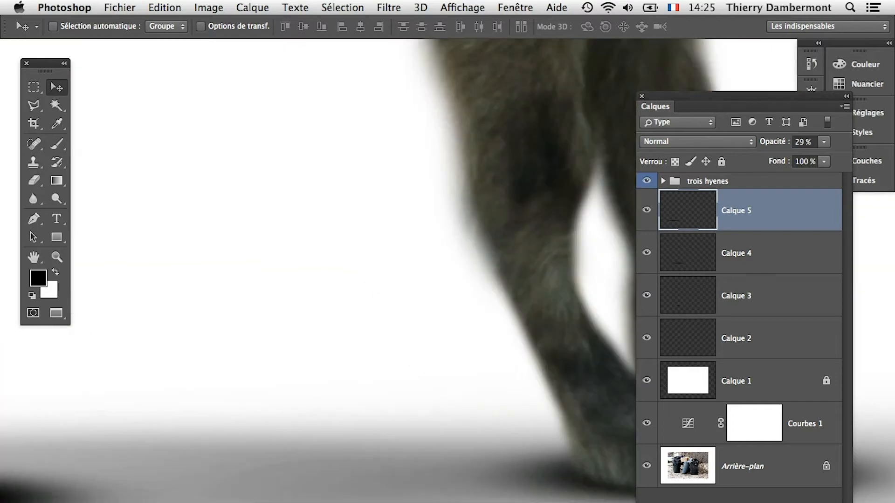
scroll(315, 502, down, 3)
scroll(315, 502, down, 3)
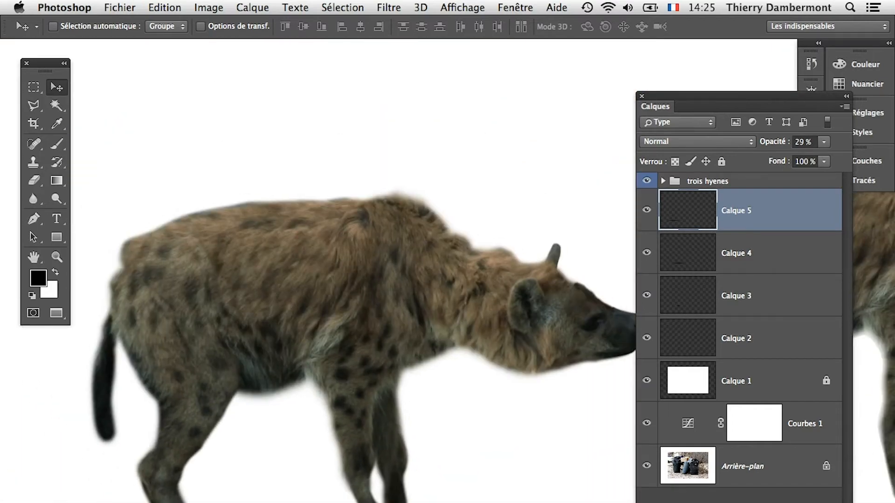
click(741, 252)
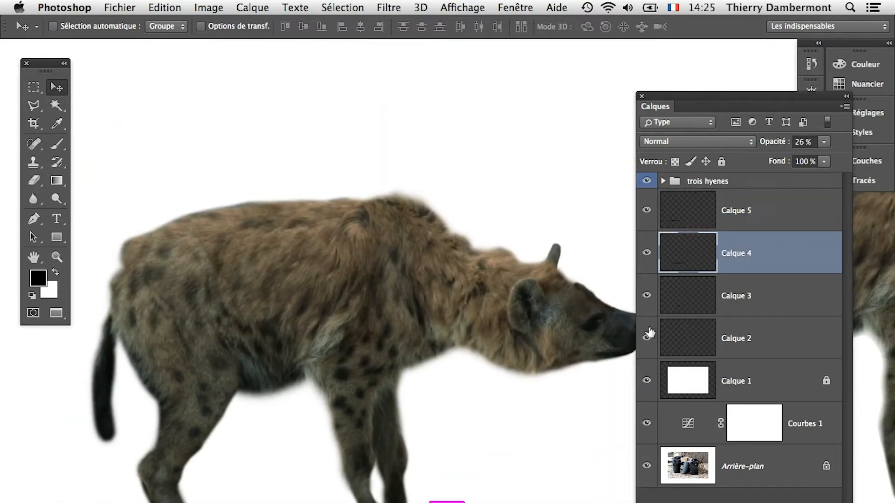
key(ctrl+t)
scroll(527, 476, down, 2)
scroll(527, 476, down, 3)
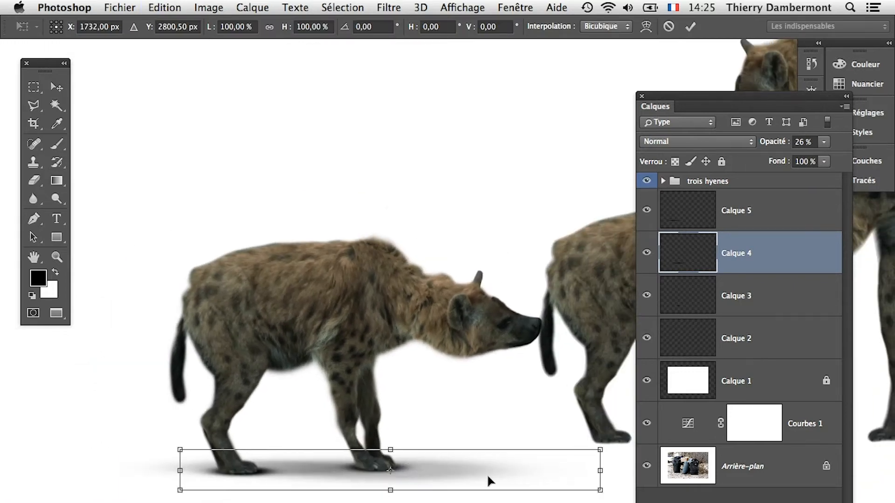
drag(589, 483, 576, 473)
drag(449, 460, 494, 475)
key(Return)
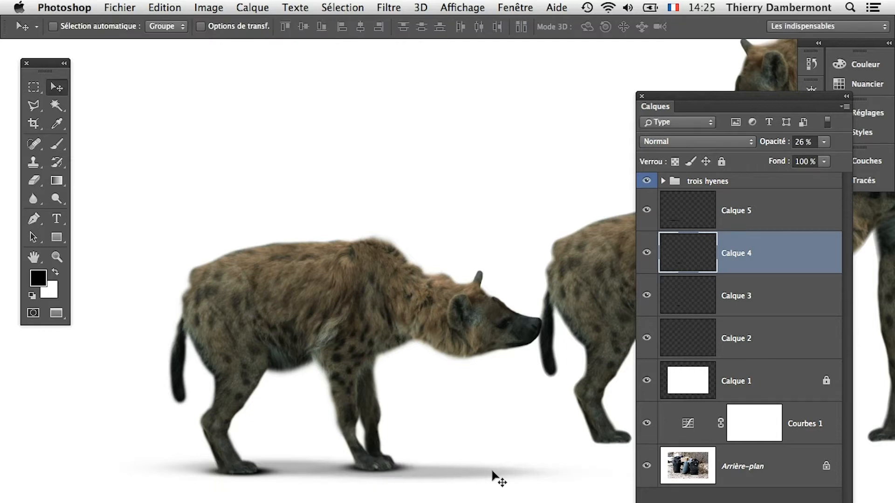
Resize the Calque 3 shadow to 84.09% width and 106.58% height beneath the left hyena's front feet
click(701, 299)
key(super+t)
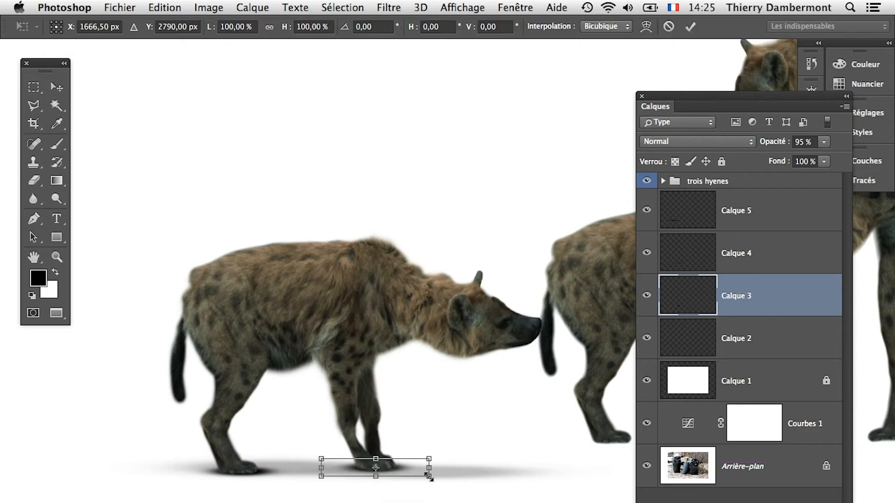
drag(428, 476, 394, 465)
scroll(398, 482, up, 2)
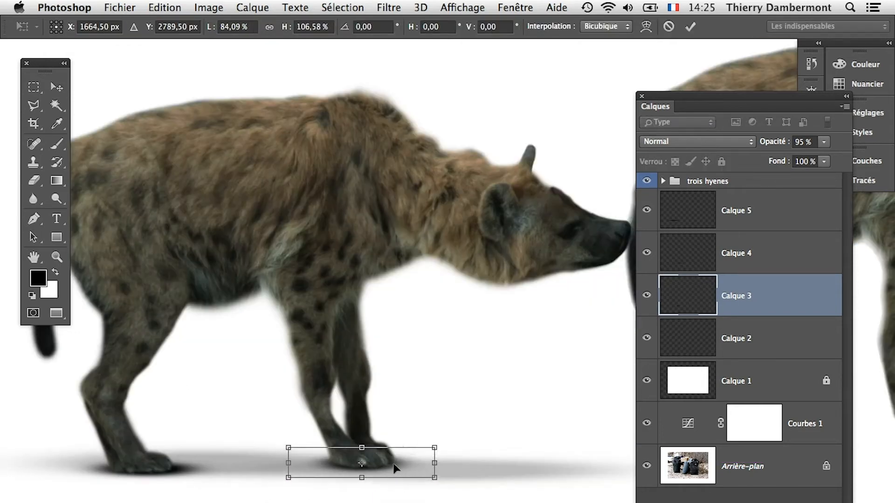
key(Return)
Reshape the contact shadow on Calque 2 with Free Transform so it fits tightly beneath the left hyena's hind feet
click(662, 354)
key(super+t)
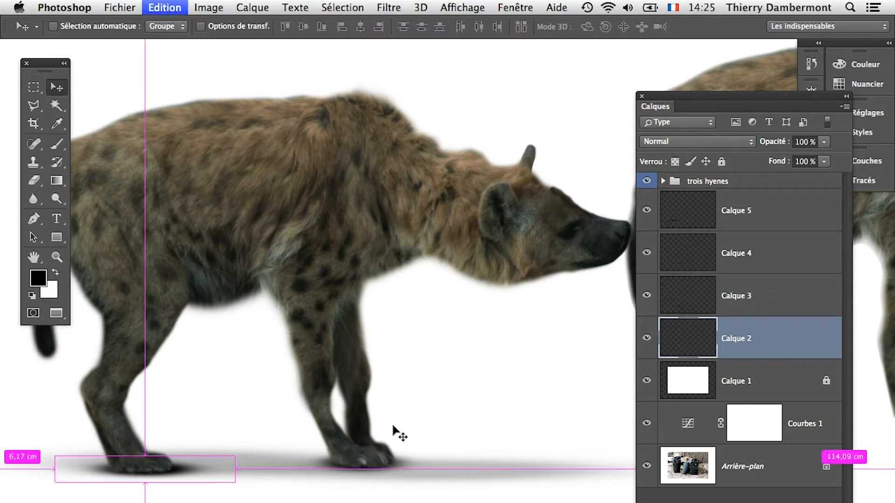
drag(235, 483, 166, 475)
key(Return)
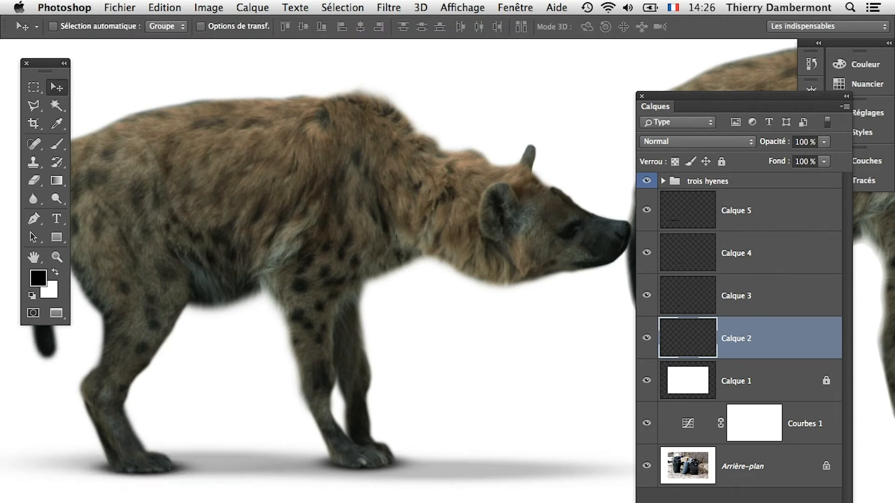
Check the state of the snapping option (Magnétisme) for the document view
scroll(247, 500, down, 2)
drag(248, 501, 249, 500)
click(448, 7)
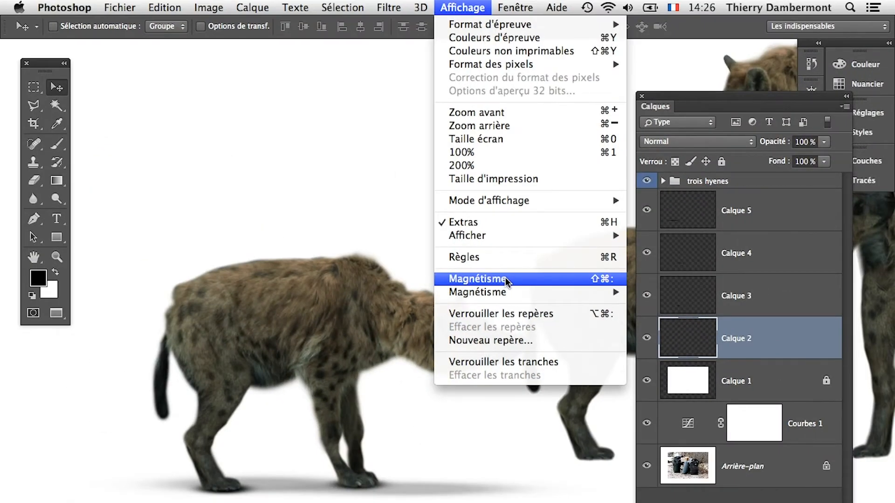
click(505, 277)
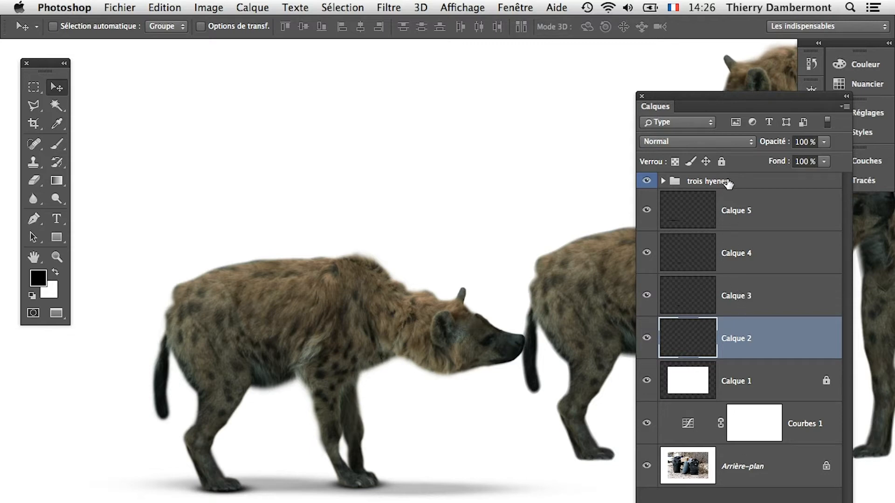
Add two empty layers above the trois hyenes group
click(727, 186)
key(shift+alt+super+n)
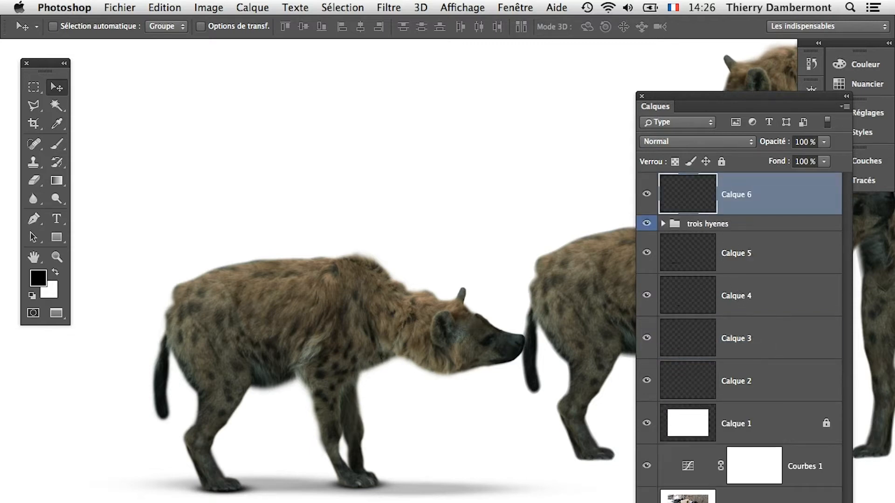
key(shift+alt+super+n)
Select a square area in the blank space above the left hyena and fill it with red #c61c1c on the topmost layer
click(34, 87)
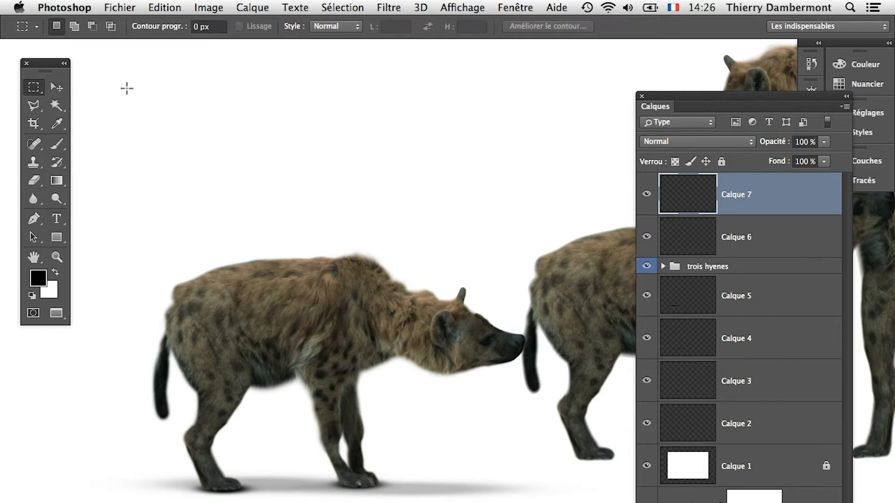
drag(129, 87, 225, 181)
key(shift+BackSpace)
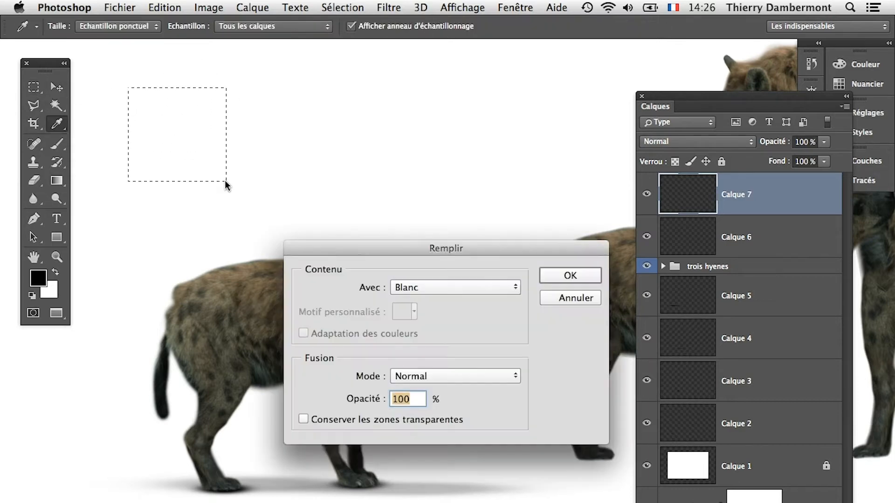
click(422, 286)
click(434, 197)
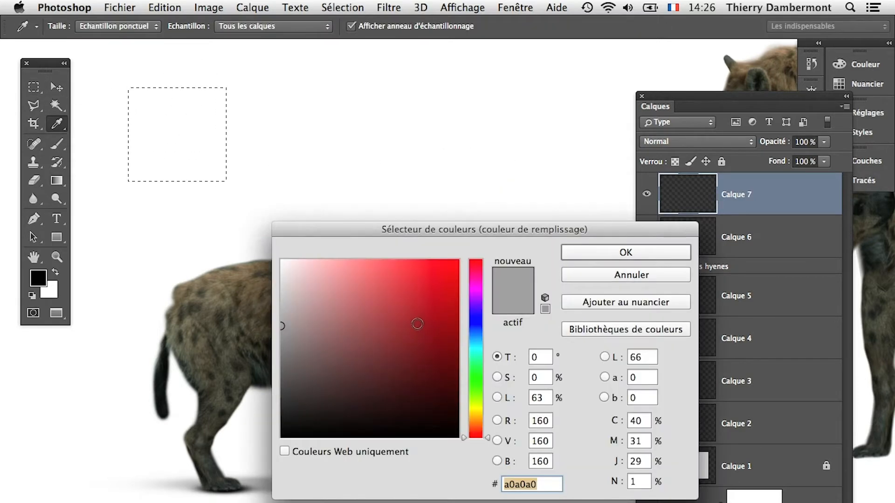
click(434, 299)
click(620, 251)
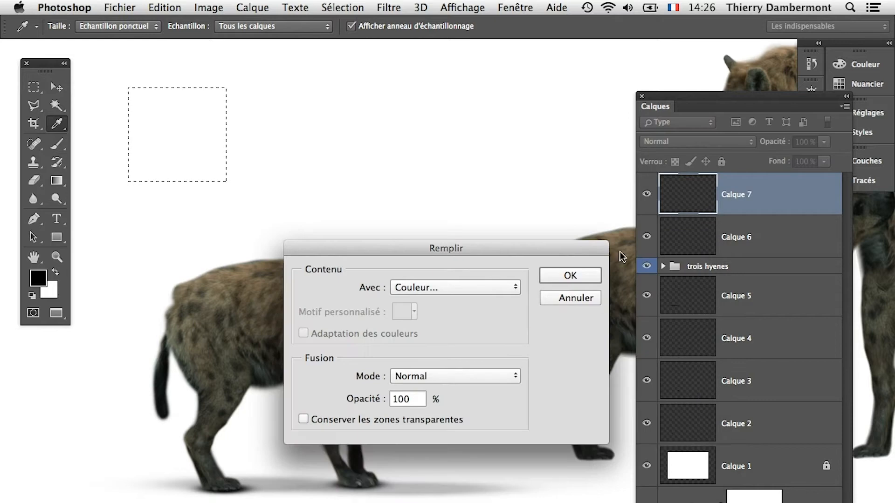
click(587, 274)
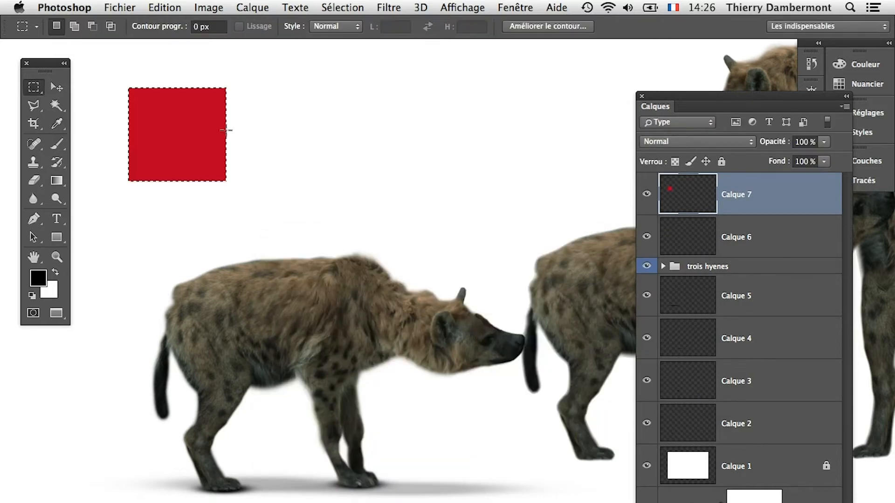
Shift the square selection outline to the blank area beside the red square and add a new layer for it
drag(191, 129, 341, 148)
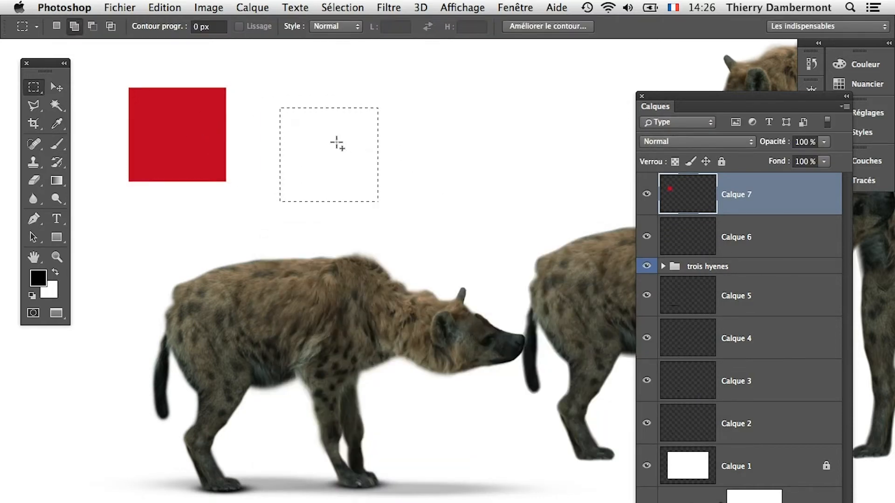
key(shift+F5)
click(594, 281)
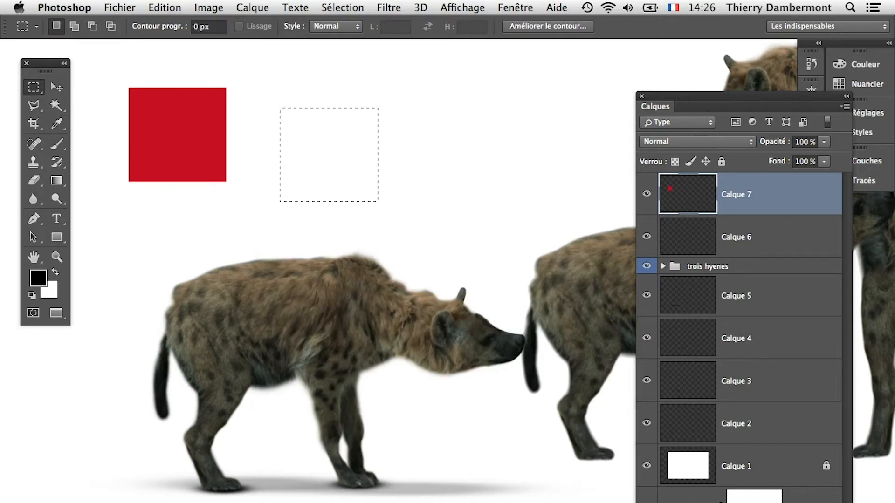
key(super+alt+shift+n)
Fill the square selection with green #34c61c on the new layer and deselect it
key(shift+F5)
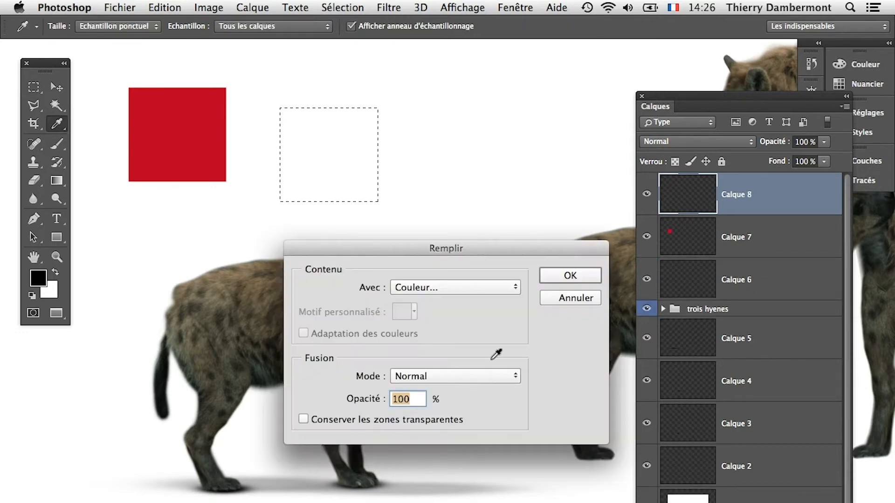
click(450, 288)
click(448, 286)
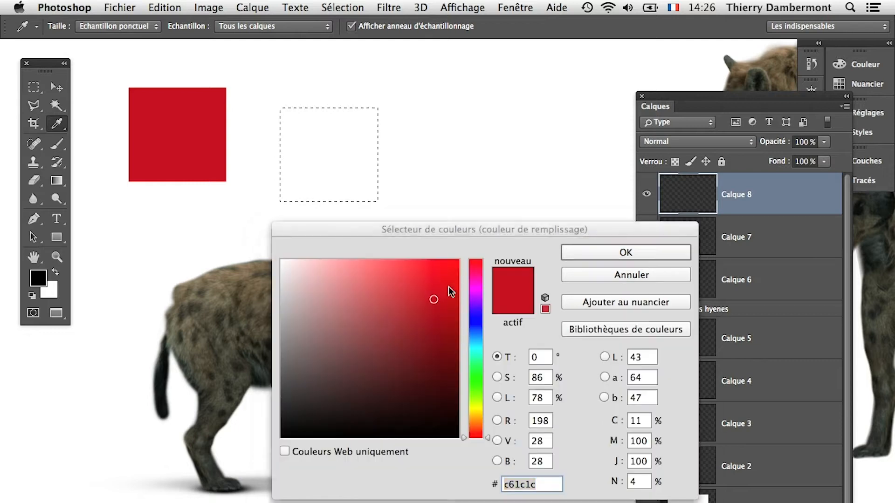
click(475, 381)
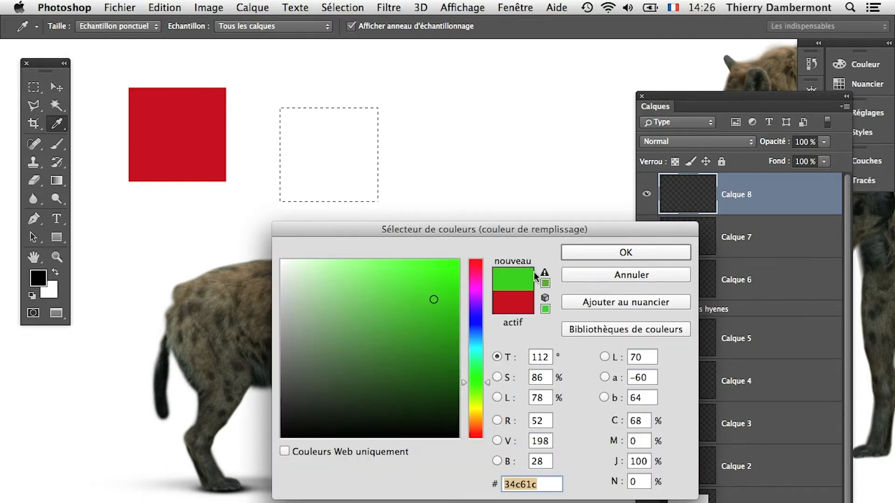
click(636, 251)
click(577, 275)
key(m)
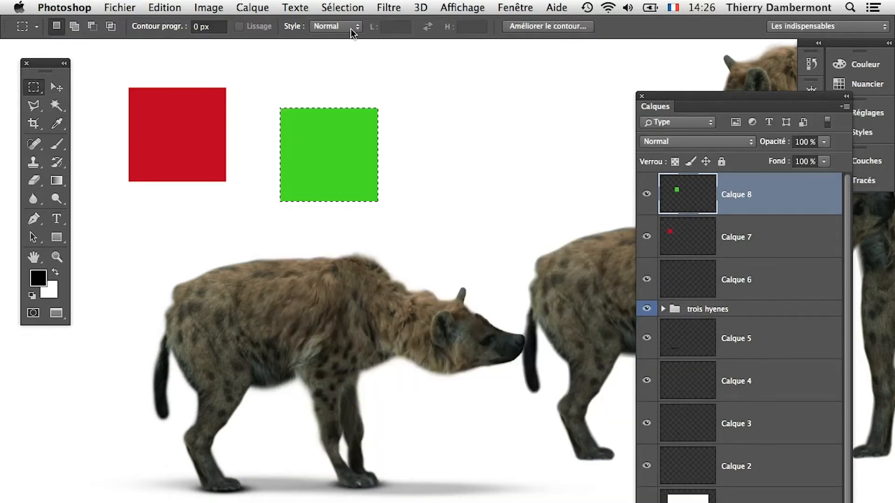
click(344, 7)
click(353, 37)
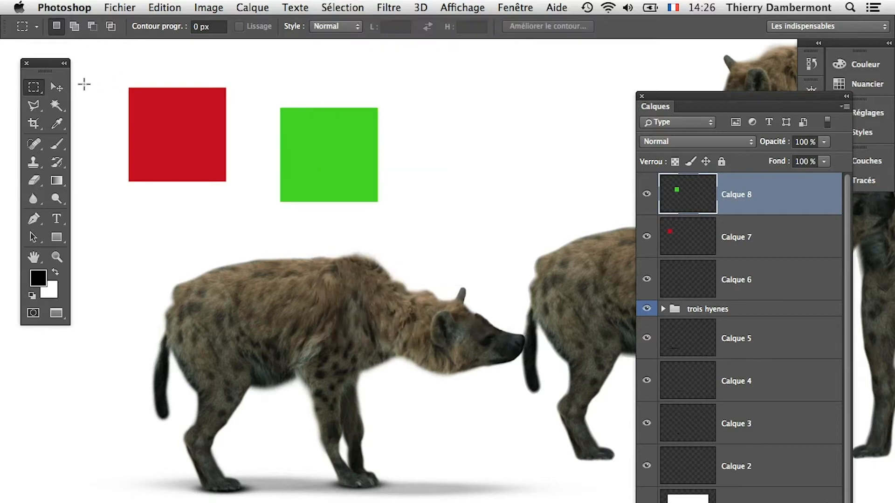
Move the green square freely beside the red square with the Move tool, with snapping off
click(61, 89)
drag(200, 246, 298, 307)
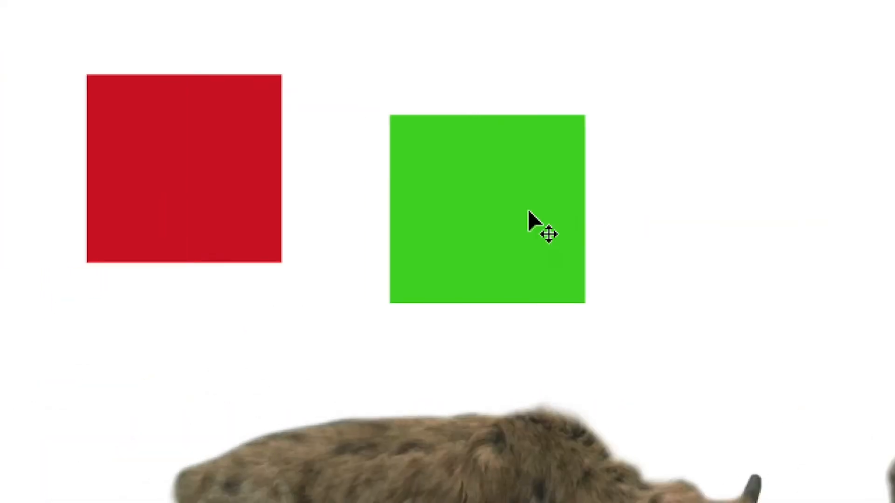
drag(487, 210, 518, 205)
Turn on snapping (Magnétisme) and move the green square so it snaps against and in line with the red square's edges
click(600, 14)
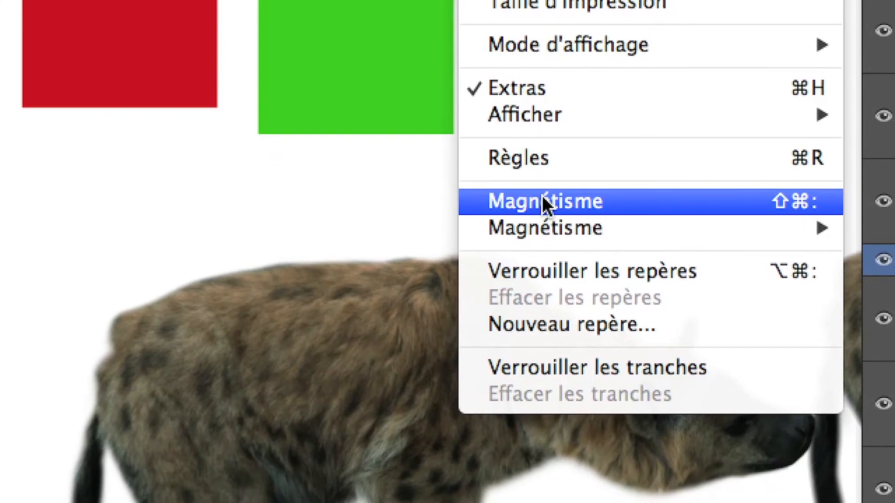
click(566, 370)
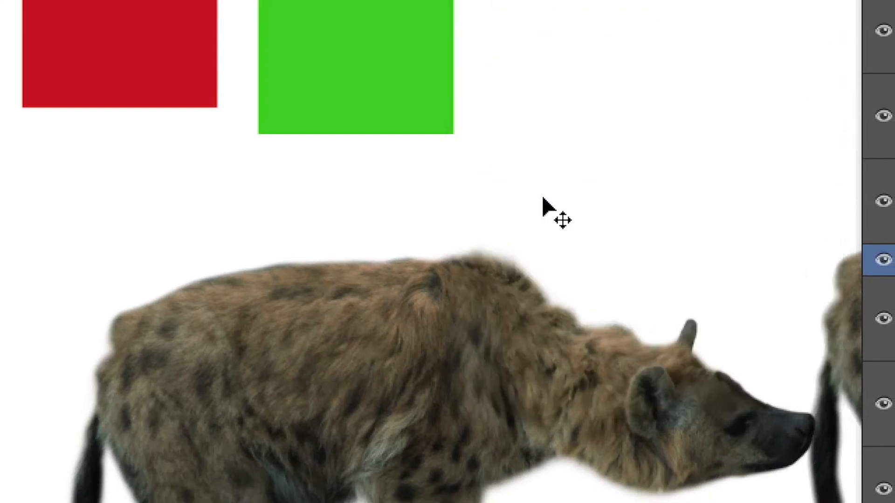
drag(479, 138, 464, 132)
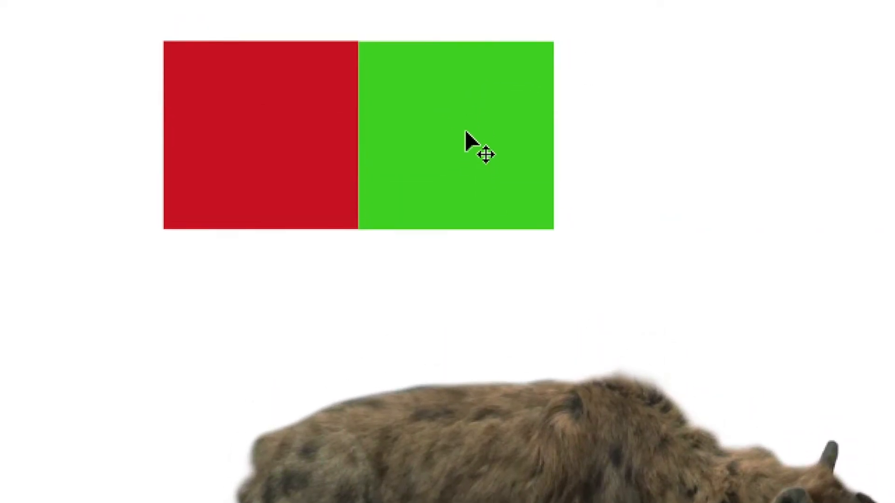
drag(469, 91, 307, 254)
drag(409, 193, 617, 123)
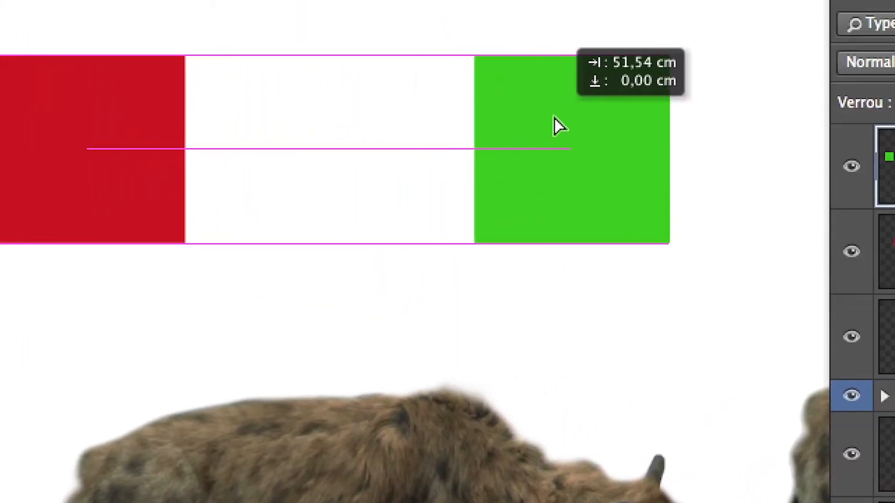
drag(559, 126, 596, 0)
drag(458, 133, 436, 132)
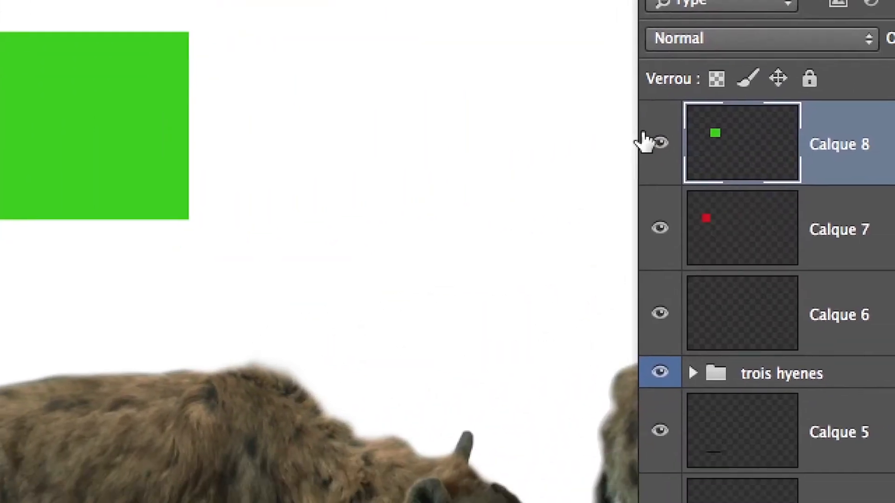
Hide the green and red square layers and turn snapping (Magnétisme) off
drag(644, 140, 650, 224)
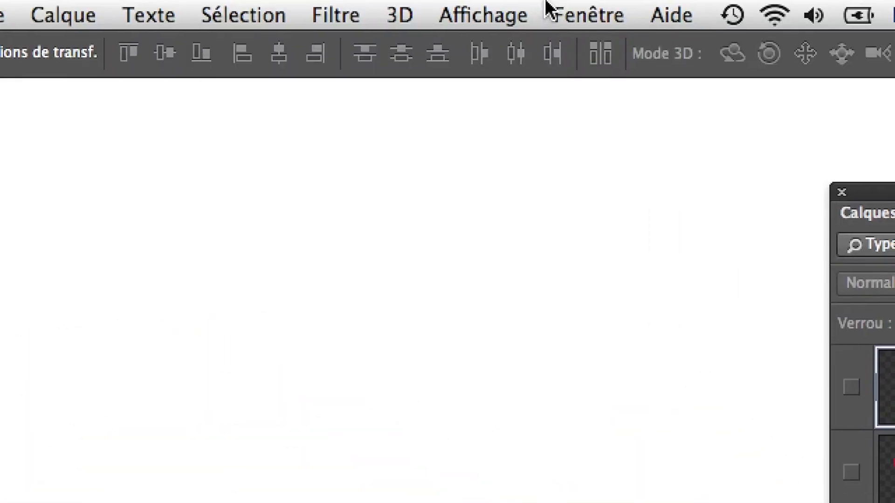
click(527, 10)
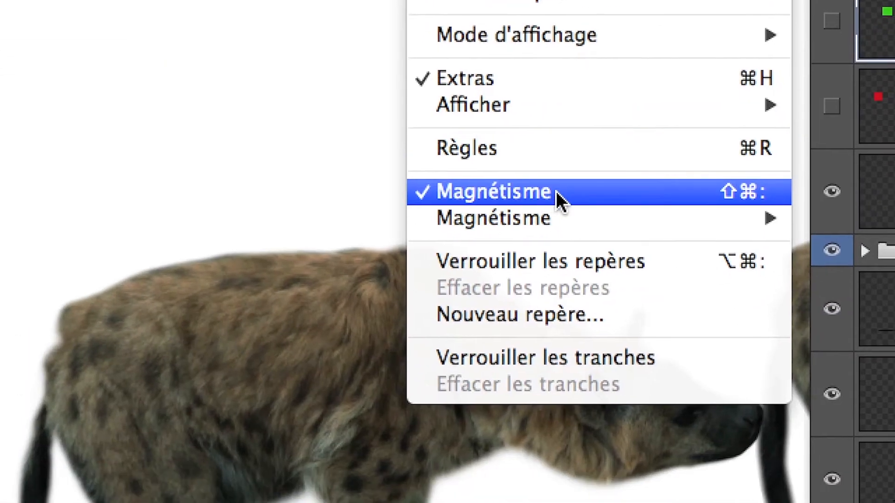
click(556, 192)
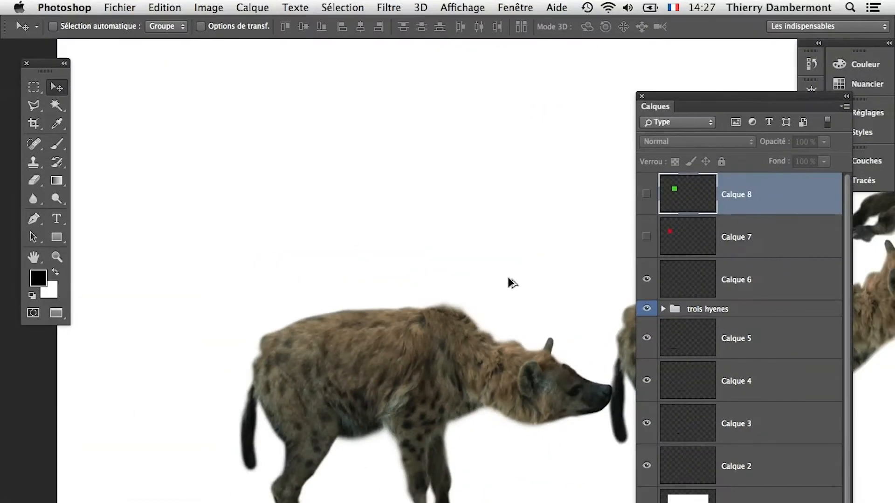
Hide the white Calque 1 layer and inspect the shadows under the left hyena's feet against the street photo without the panels
scroll(515, 287, down, 5)
scroll(515, 287, right, 3)
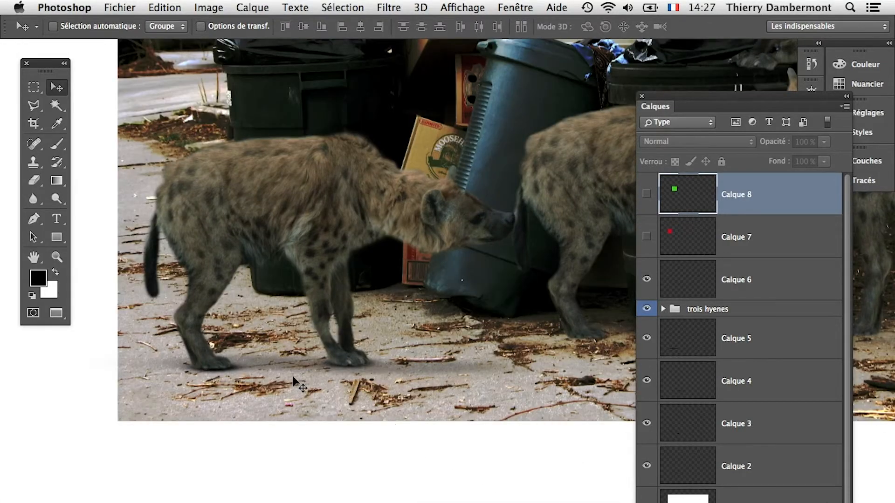
key(Tab)
click(272, 350)
drag(286, 370, 407, 385)
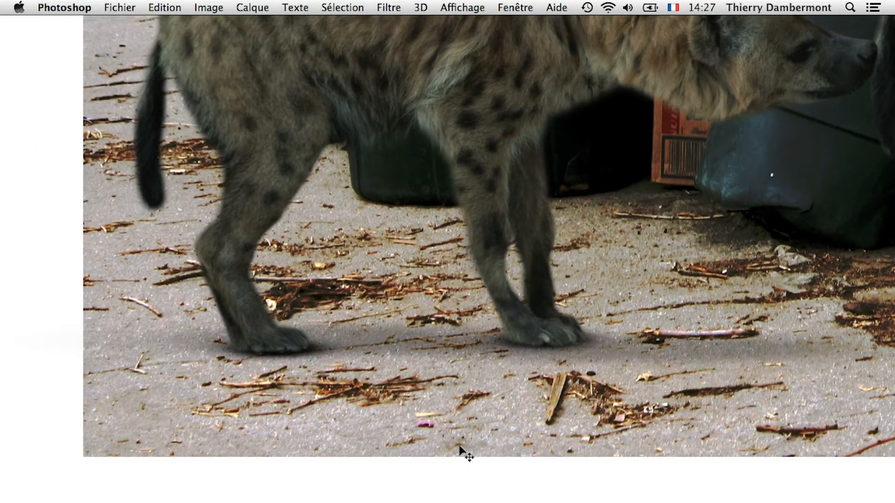
alt+click(479, 344)
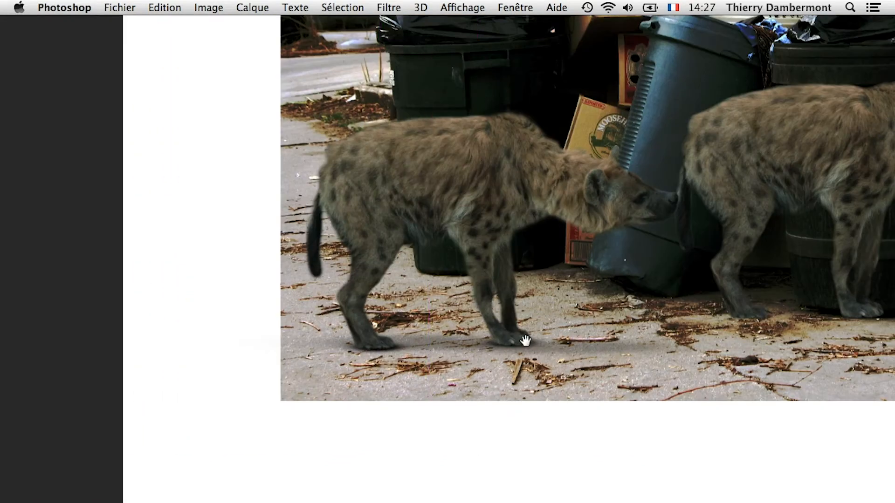
drag(525, 341, 402, 393)
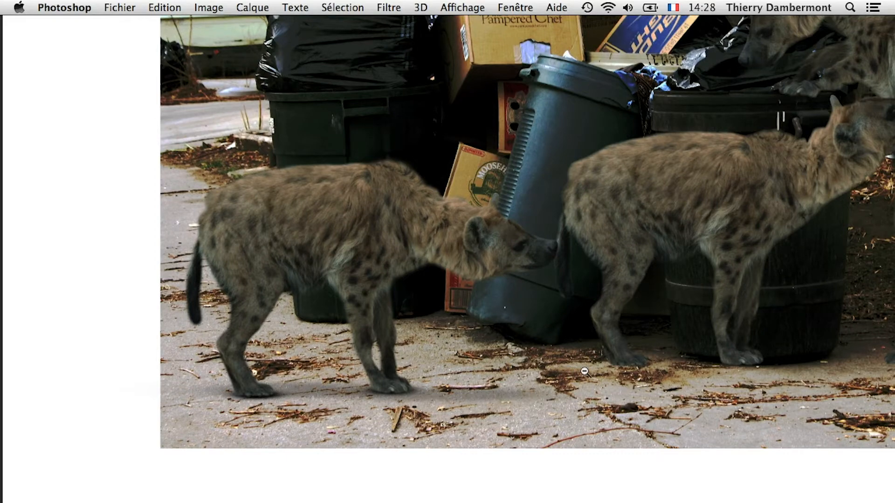
Select the middle hyena's layer inside the trois hyenes group and move the hyena slightly lower on the pavement
alt+click(741, 369)
super+click(748, 373)
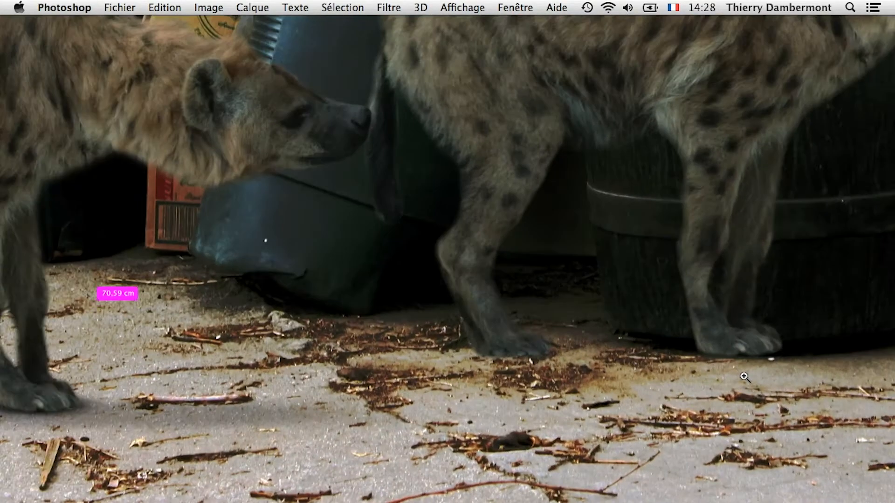
drag(634, 377, 337, 405)
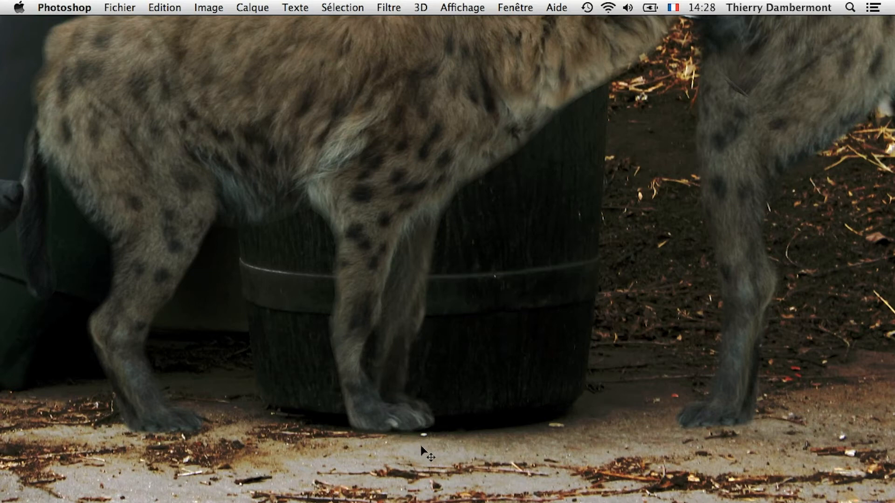
key(Tab)
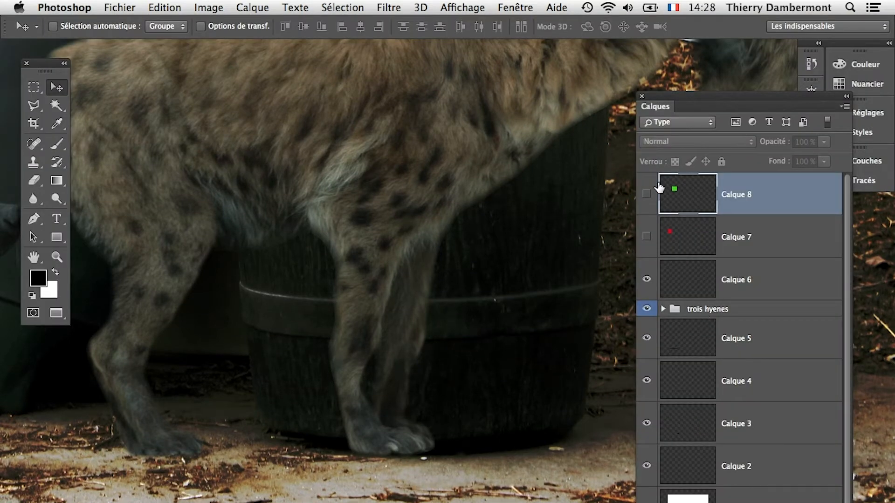
click(663, 310)
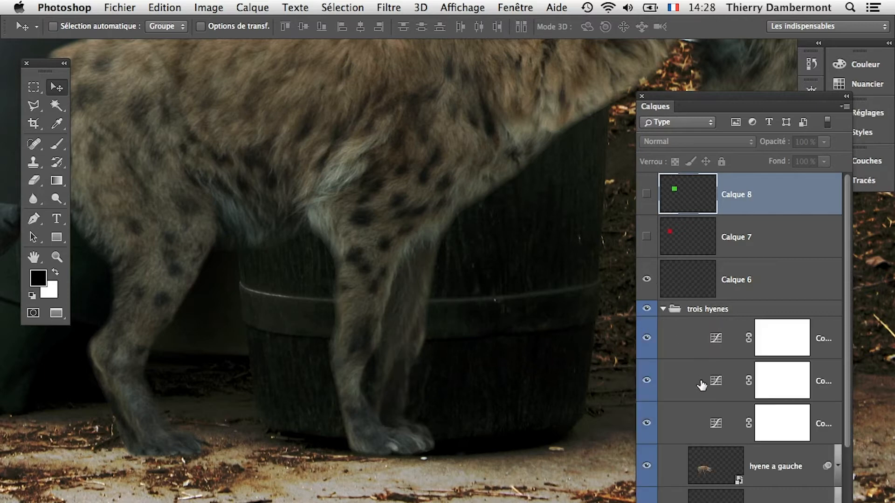
click(713, 500)
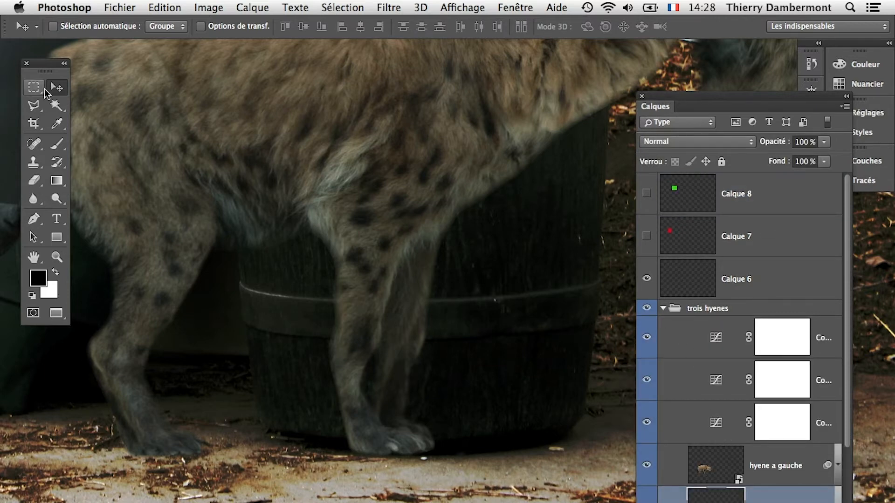
drag(393, 342, 390, 350)
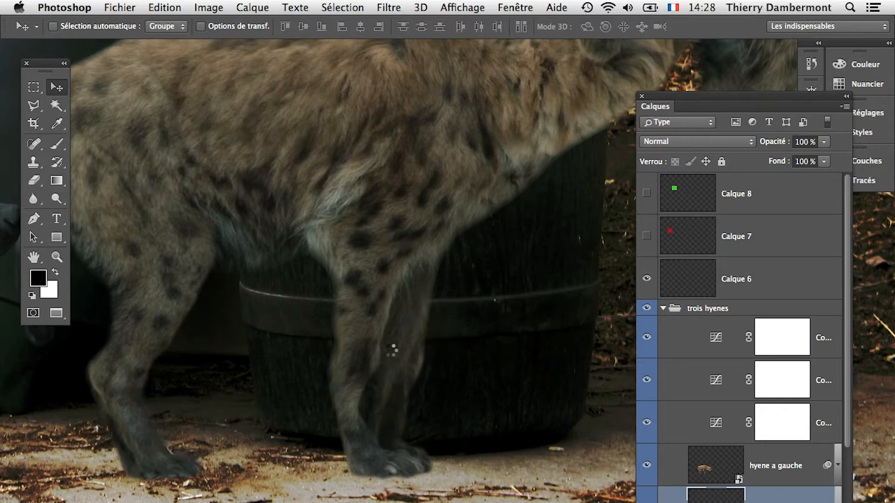
drag(525, 410, 256, 467)
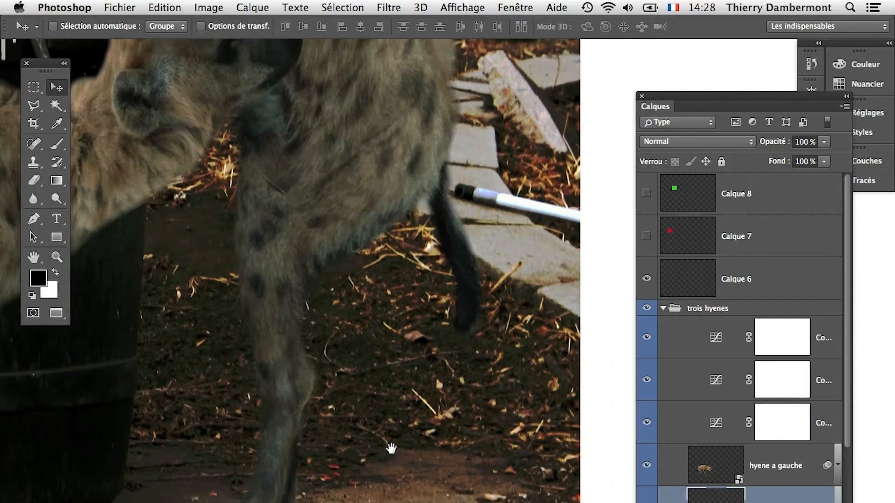
Examine the three hyenas across the whole street photo, including the shadows under the left hyena's feet
drag(392, 449, 340, 449)
alt+click(336, 444)
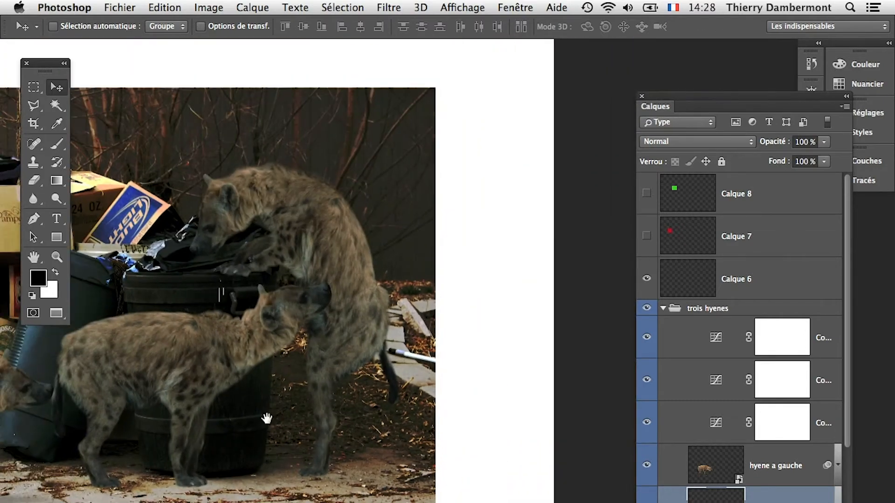
drag(266, 418, 500, 389)
alt+click(372, 405)
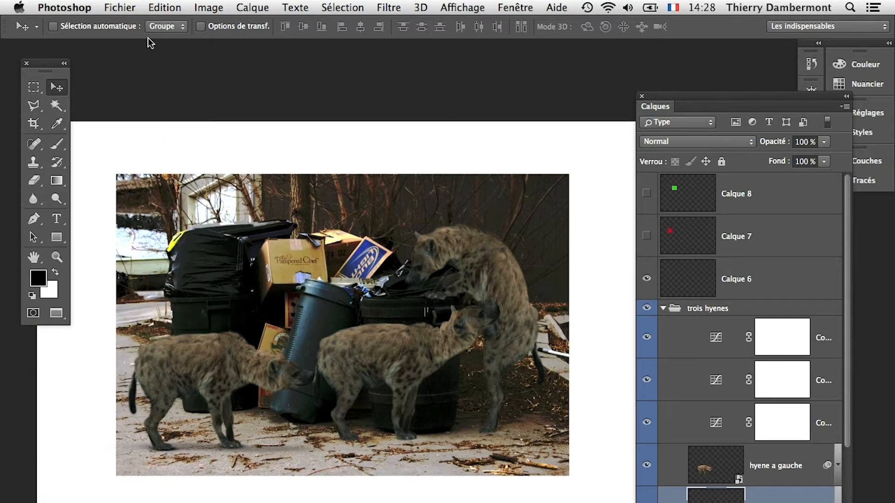
click(127, 6)
click(126, 7)
super+click(107, 459)
drag(107, 459, 108, 460)
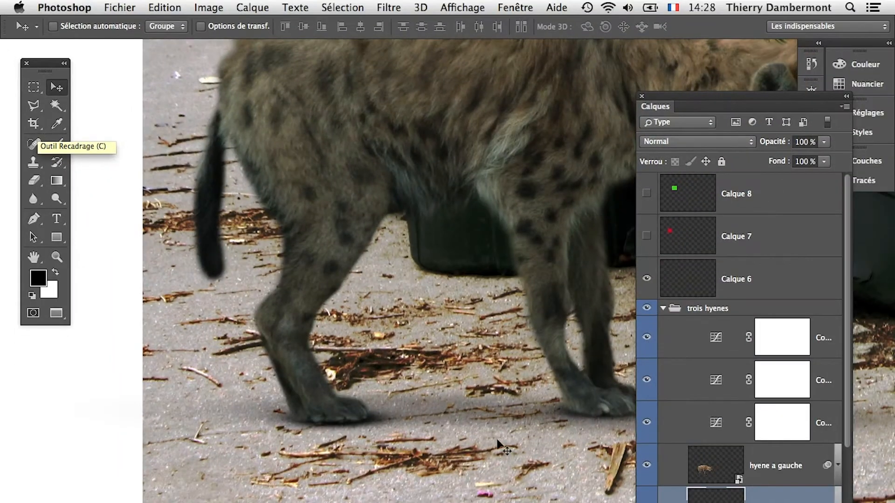
Collapse the trois hyenes group and show the white Calque 1 layer to examine the left hyena's shadow on plain white
scroll(741, 335, down, 5)
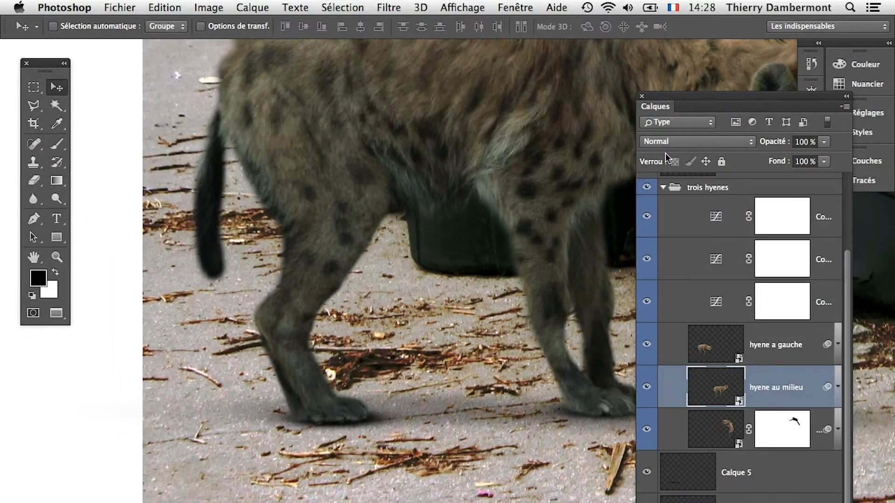
scroll(664, 212, up, 2)
click(663, 245)
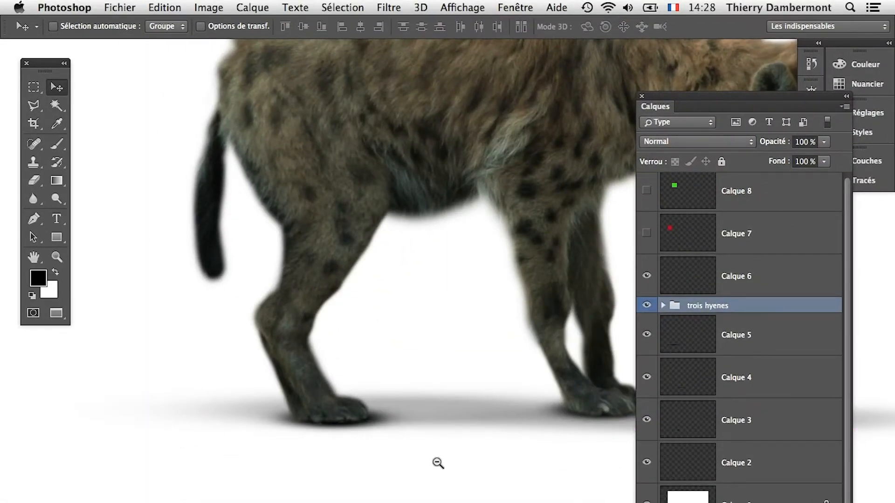
alt+click(438, 463)
alt+click(435, 461)
drag(329, 448, 237, 444)
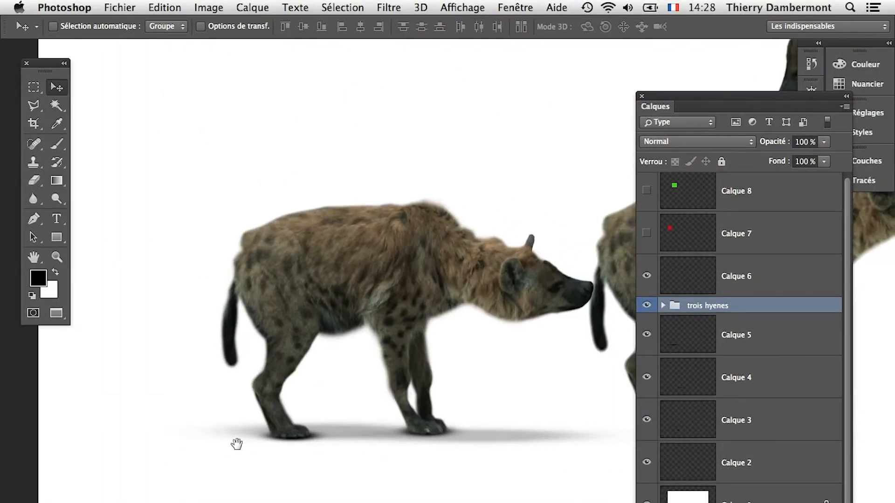
drag(300, 474, 256, 473)
alt+click(306, 467)
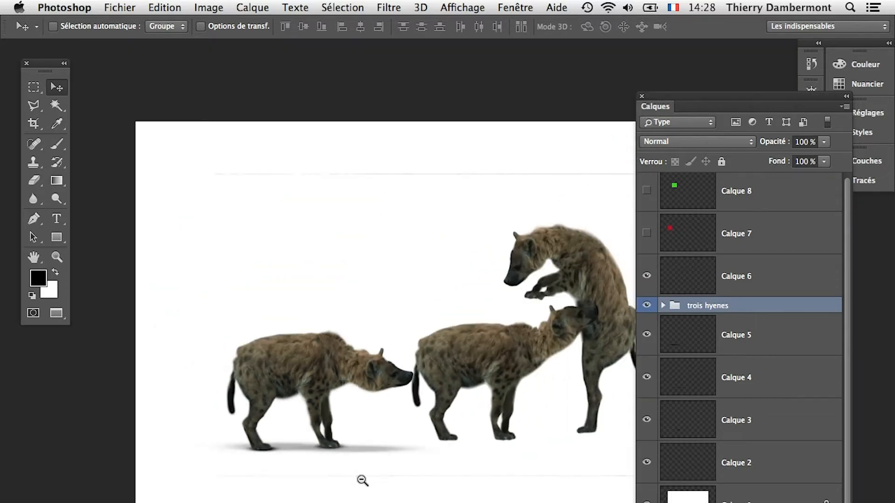
drag(451, 477, 401, 454)
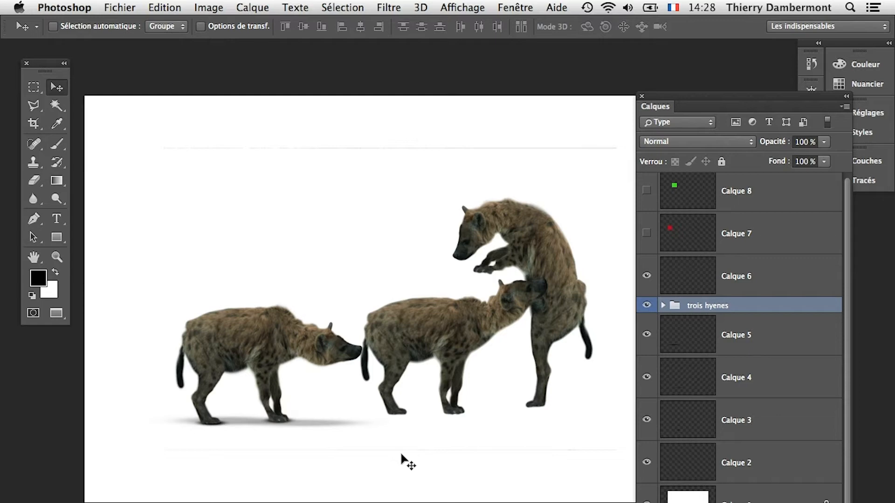
Move the Calques panel so more of the layer stack fits on screen, keeping the trois hyenes group collapsed
click(662, 306)
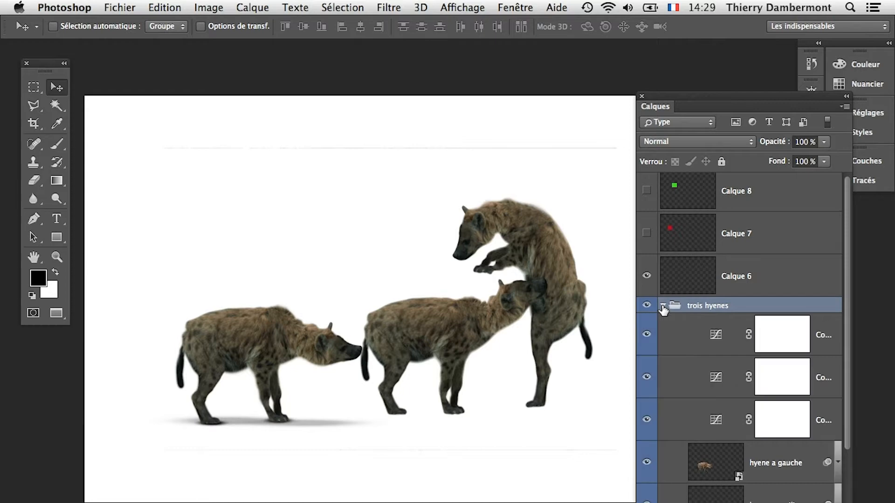
drag(691, 110, 659, 74)
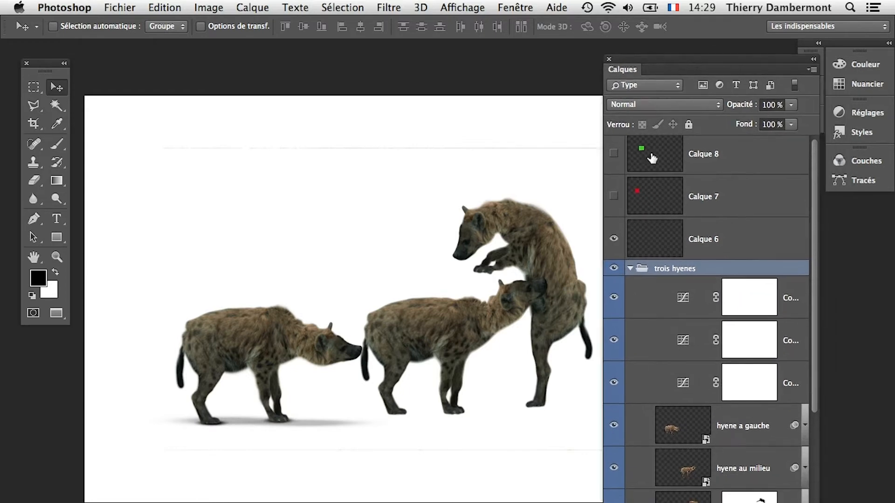
click(632, 269)
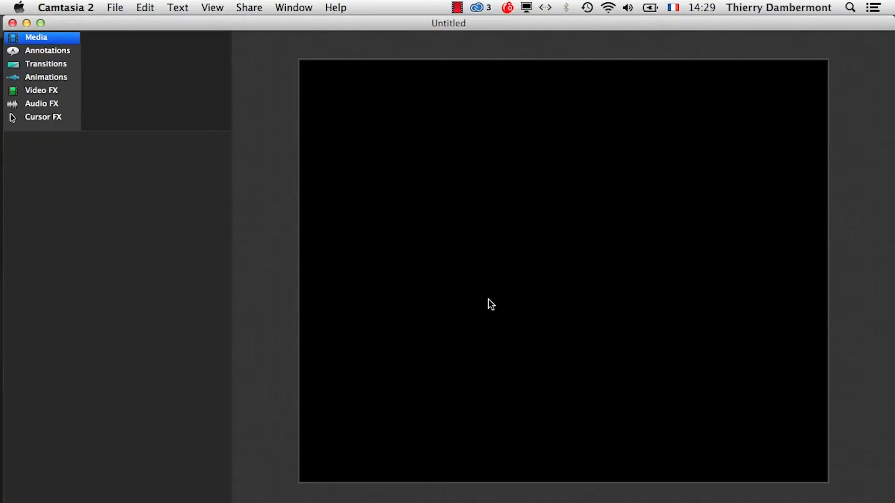
key(super+Tab)
key(Tab)
key(super+shift+Tab)
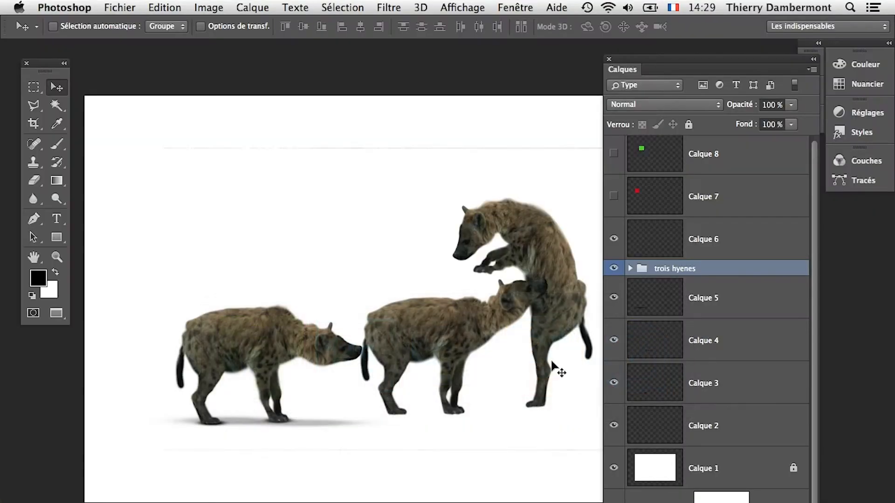
Hide the white Calque 1 layer and select the shadow layers Calque 5 through Calque 2
click(613, 468)
scroll(226, 432, up, 5)
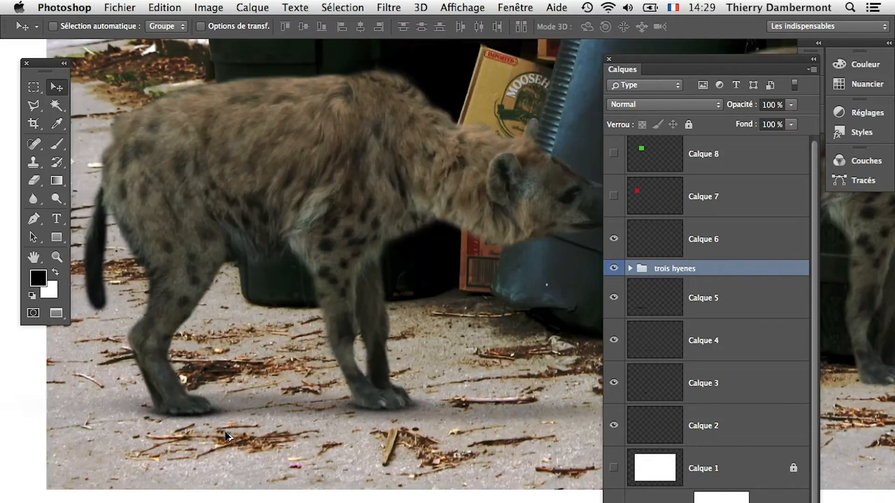
click(705, 297)
shift+click(709, 425)
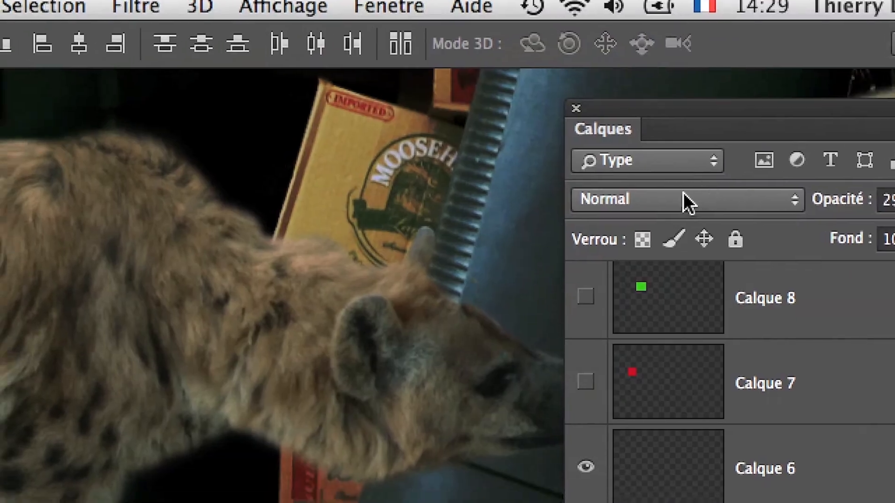
Compare the Produit and Normal blend modes on the selected shadow layers, ending on Produit
click(683, 198)
click(671, 229)
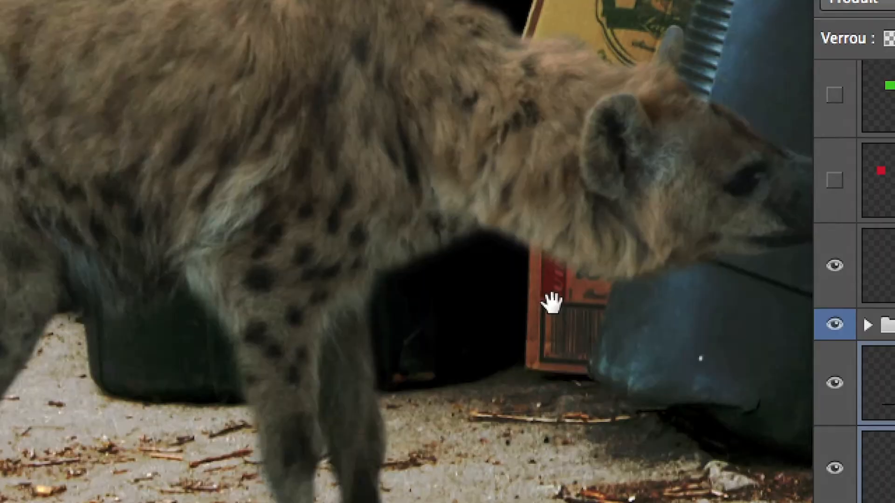
drag(333, 424, 587, 0)
click(848, 2)
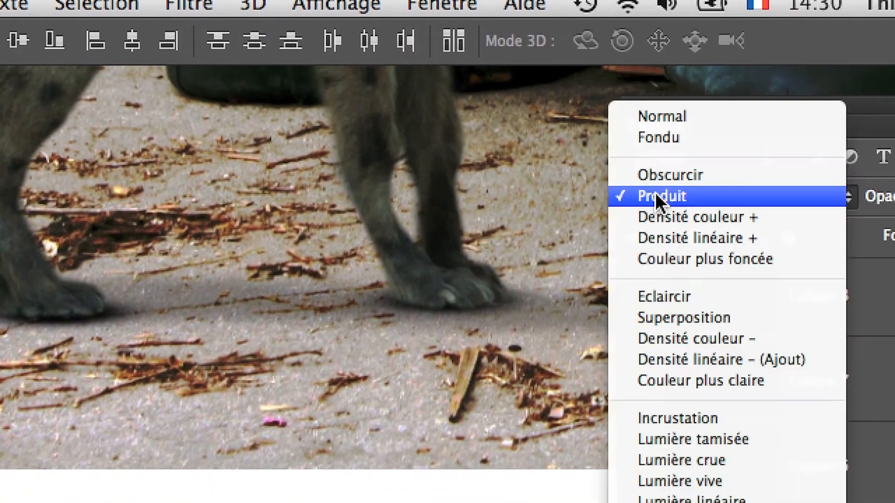
click(657, 118)
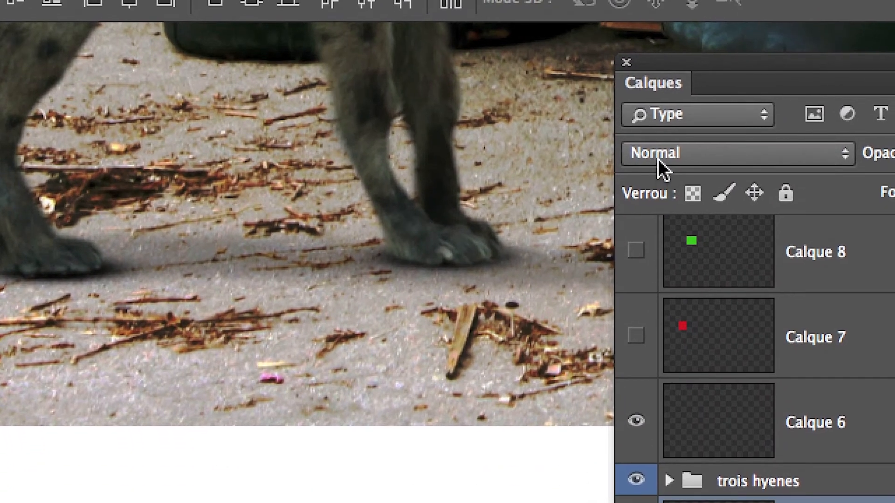
click(658, 209)
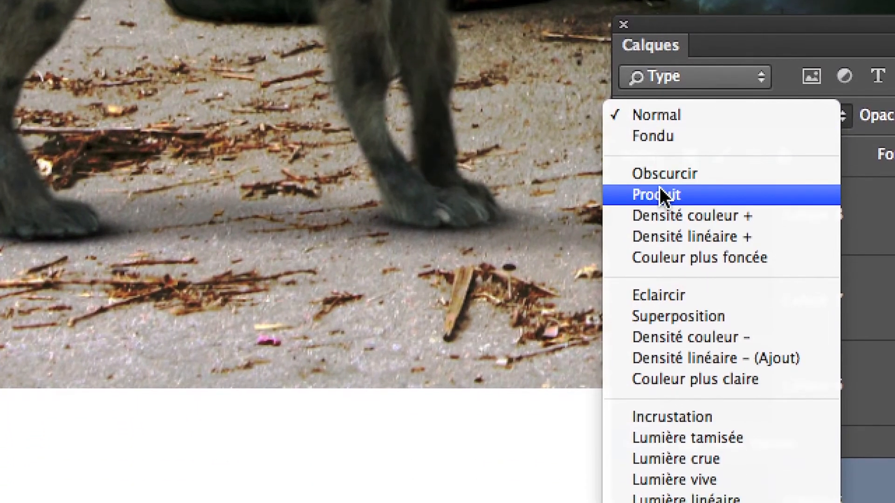
click(659, 225)
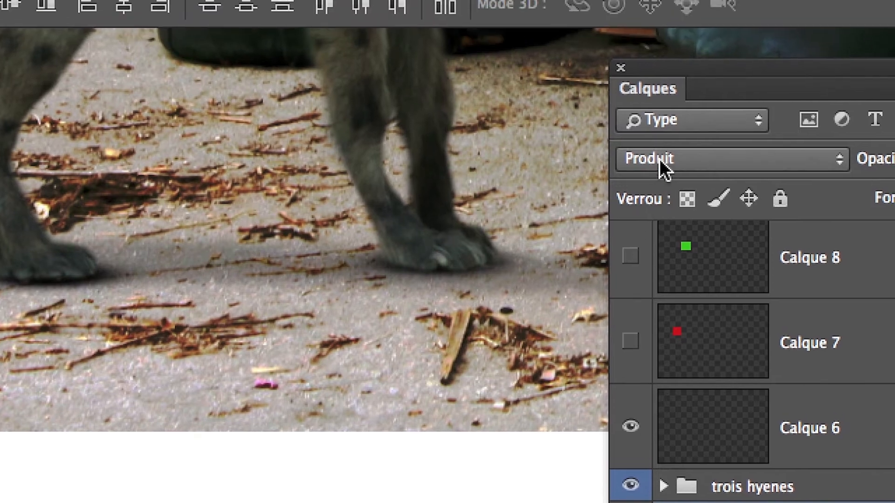
Try the Incrustation, Luminosité, Couleur and Superposition blend modes on the selected shadow layers, and return them to Normal
click(659, 139)
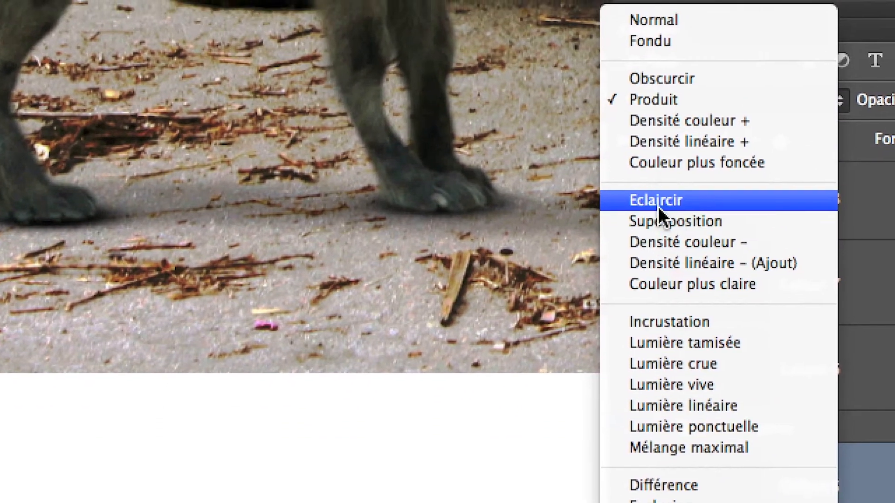
click(667, 322)
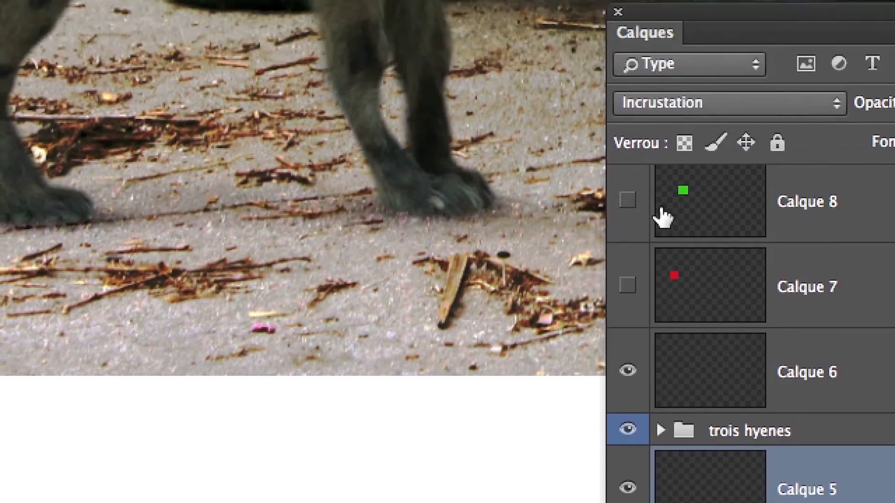
click(671, 102)
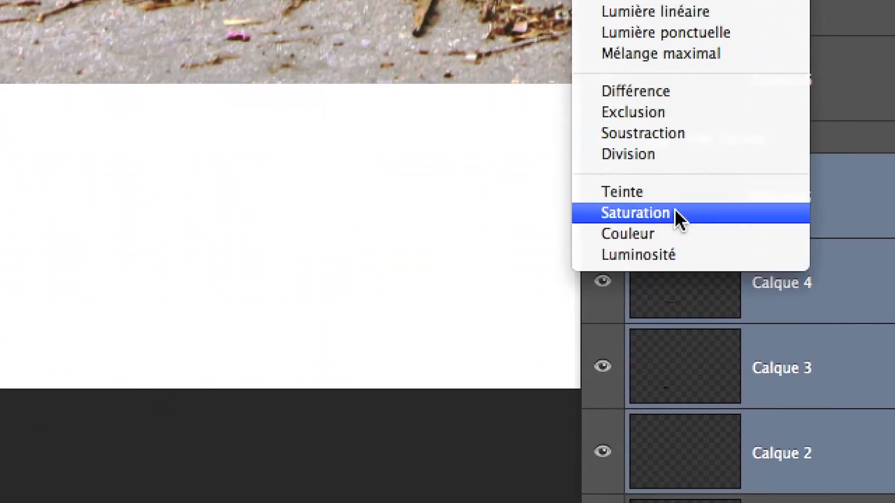
click(677, 231)
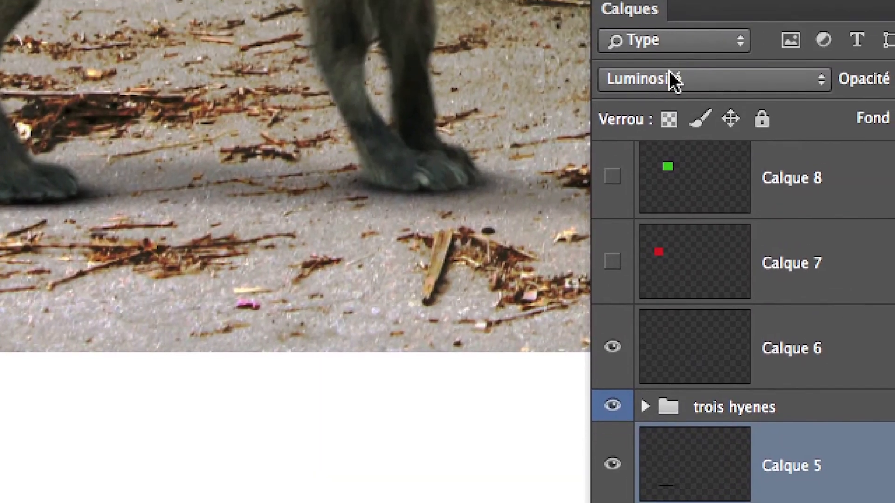
click(669, 73)
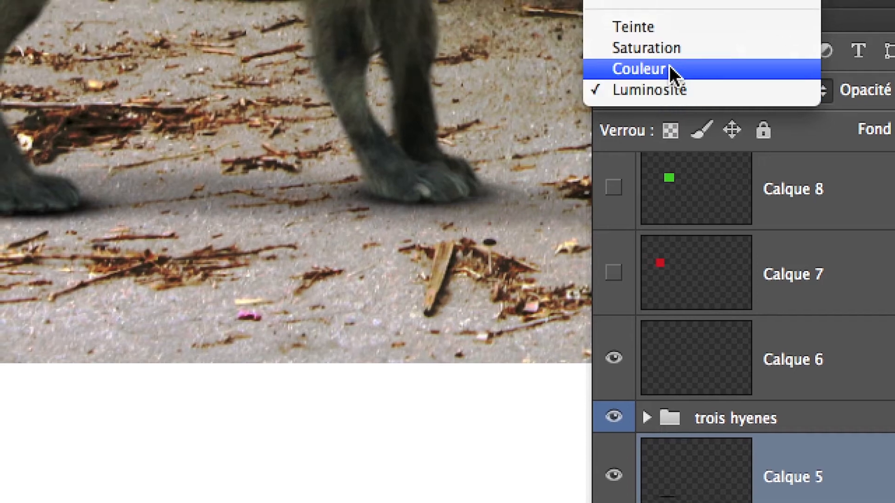
click(678, 55)
click(669, 86)
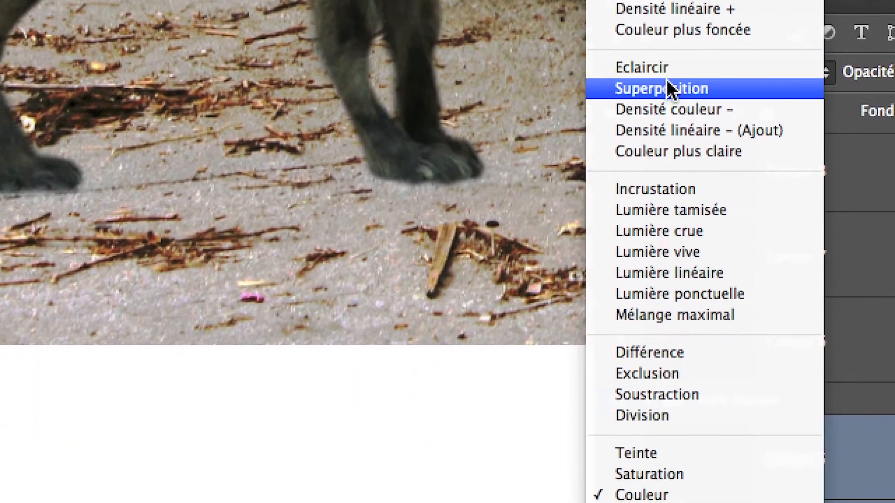
click(667, 82)
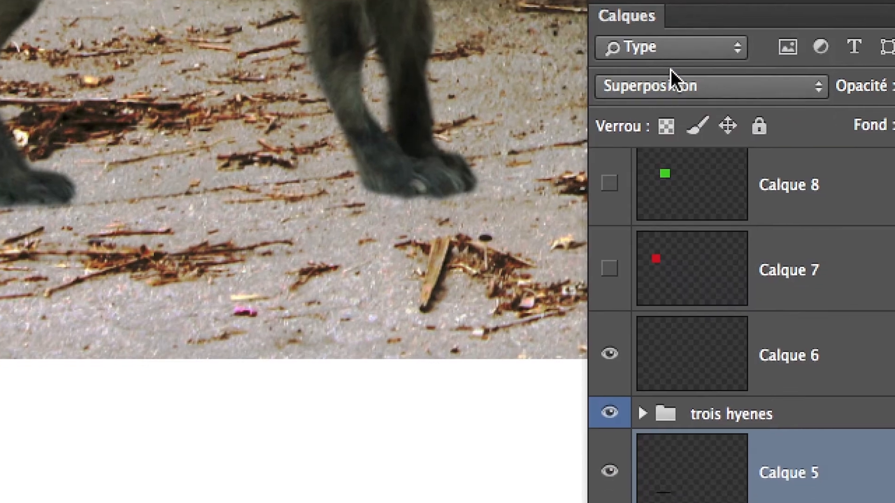
click(671, 70)
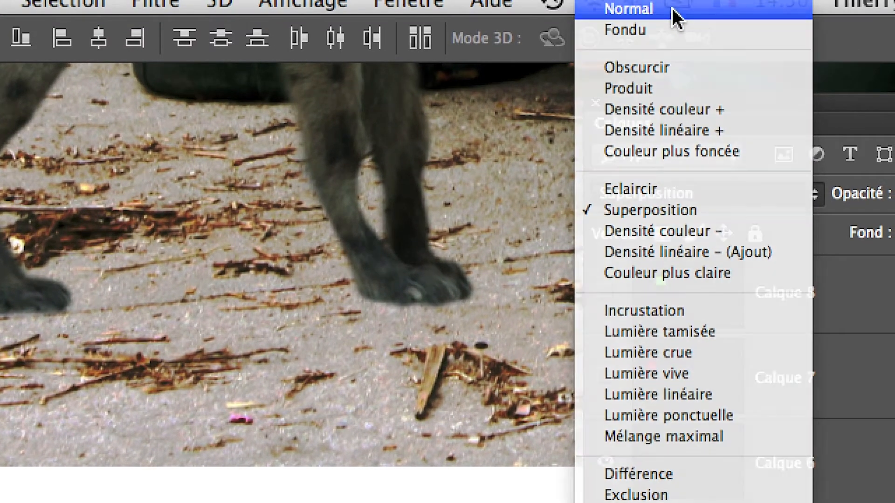
click(674, 13)
Switch back to Photoshop and expand the trois hyenes group so the hyena layers and the shadow layers can be reached
key(super+Tab)
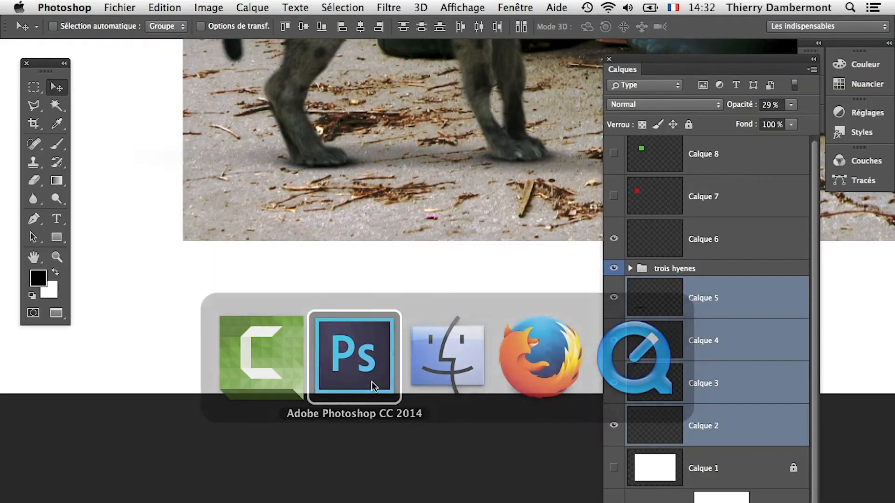
click(373, 386)
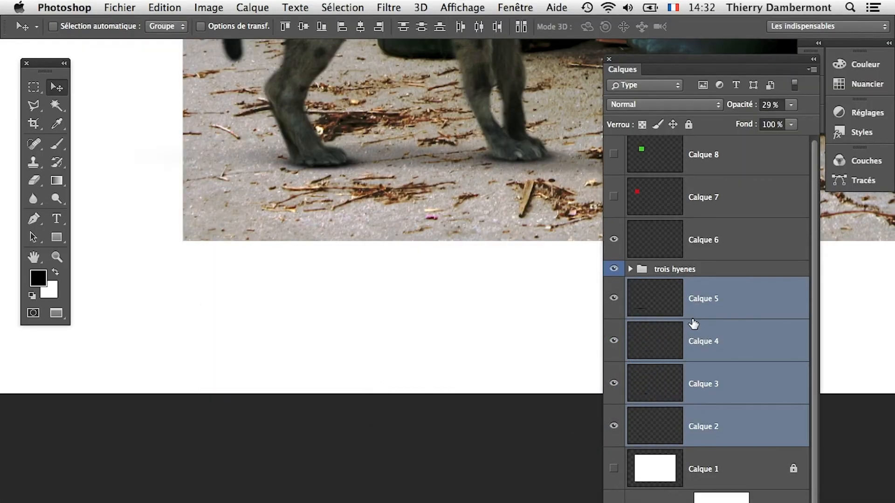
click(632, 269)
scroll(678, 345, down, 3)
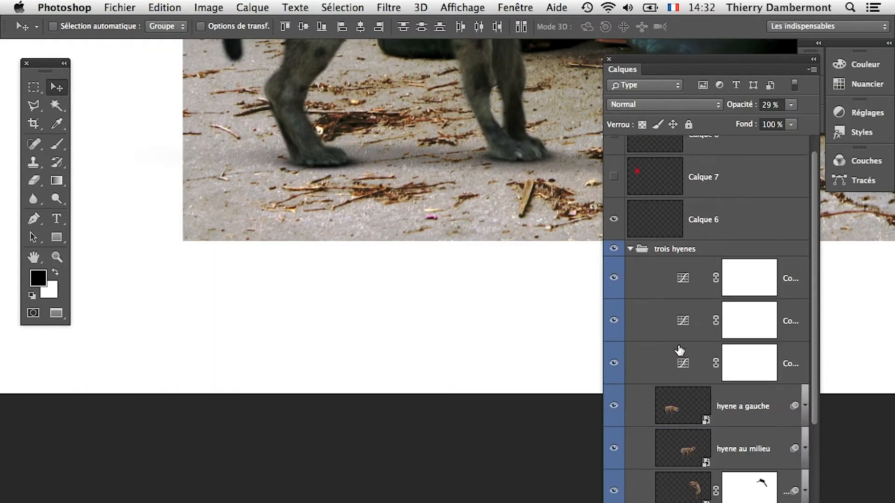
scroll(676, 349, down, 5)
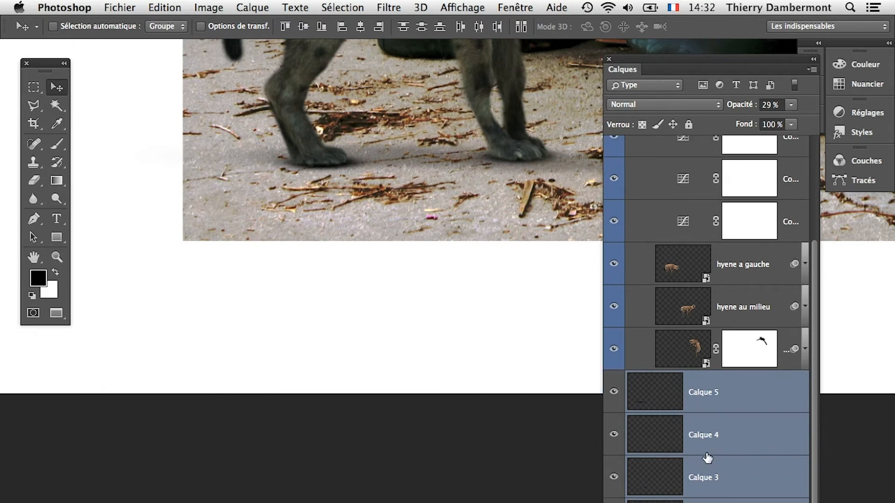
Set the Calques panel's layer thumbnails to the medium size and select only the Calque 2 layer
click(811, 69)
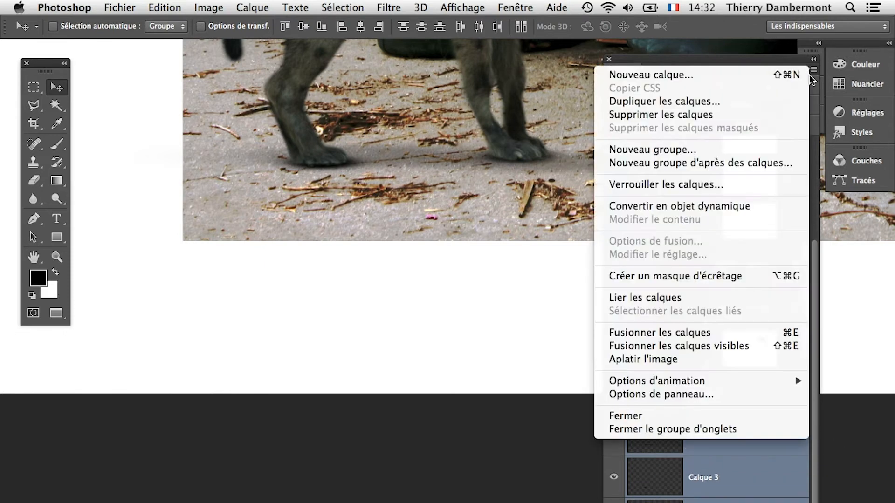
click(693, 396)
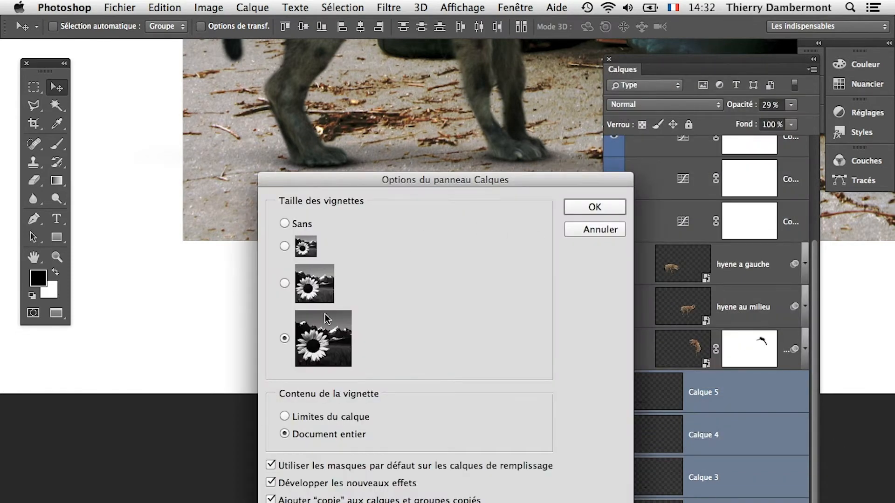
click(595, 208)
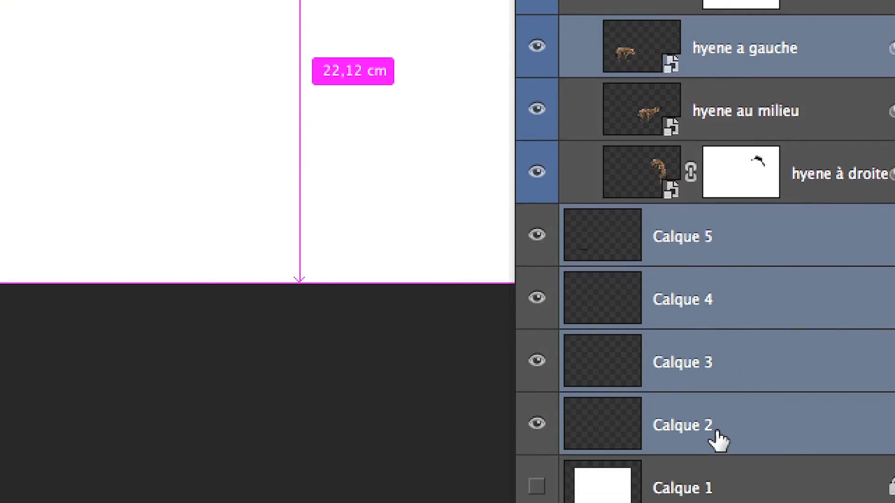
click(730, 497)
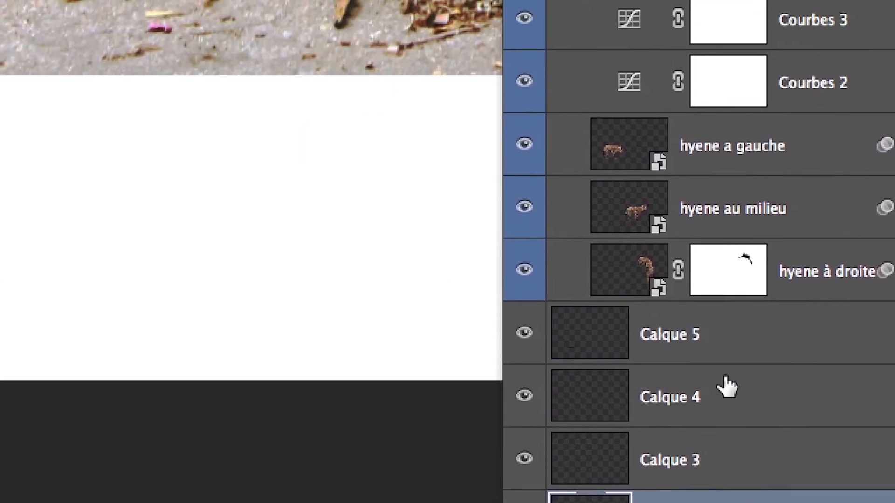
Select the hyene a gauche layer together with only the four shadow layers Calque 5, Calque 4, Calque 3 and Calque 2
shift+click(730, 308)
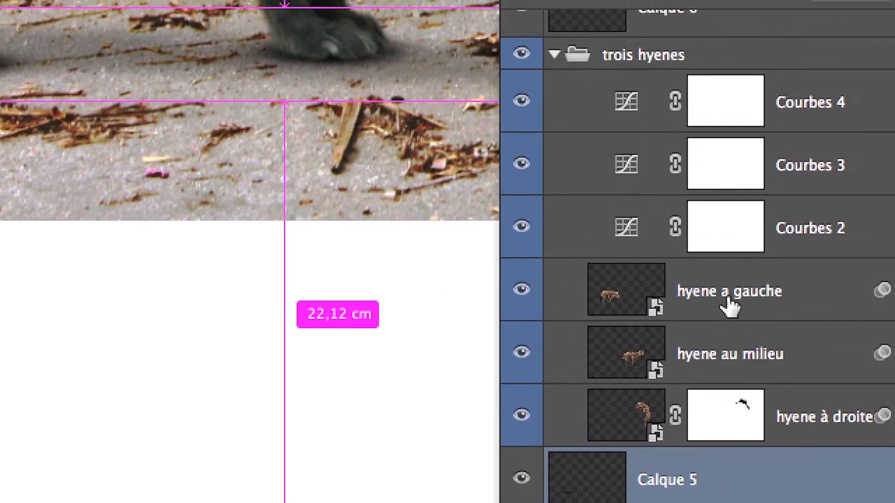
super+click(729, 305)
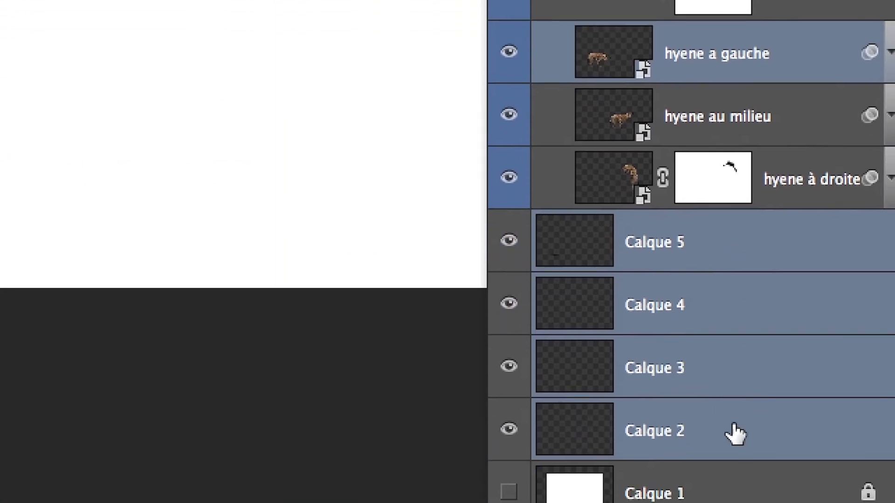
click(735, 427)
shift+click(718, 483)
shift+click(738, 278)
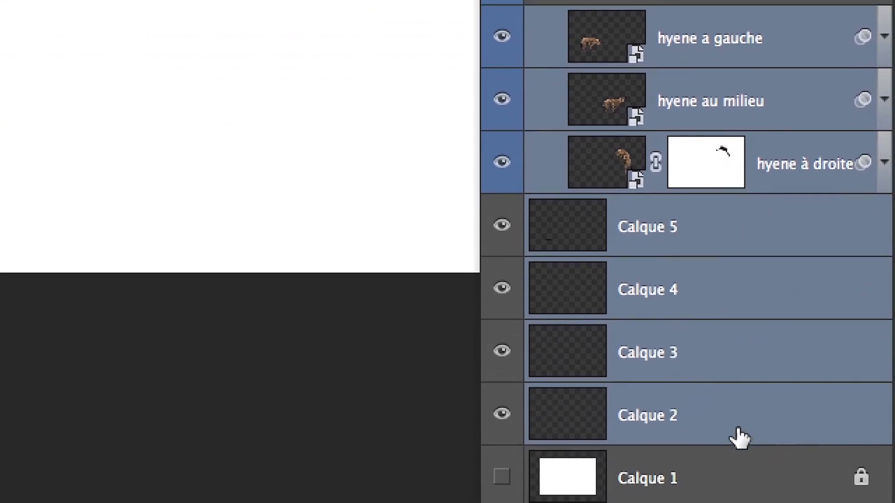
click(739, 429)
shift+click(725, 339)
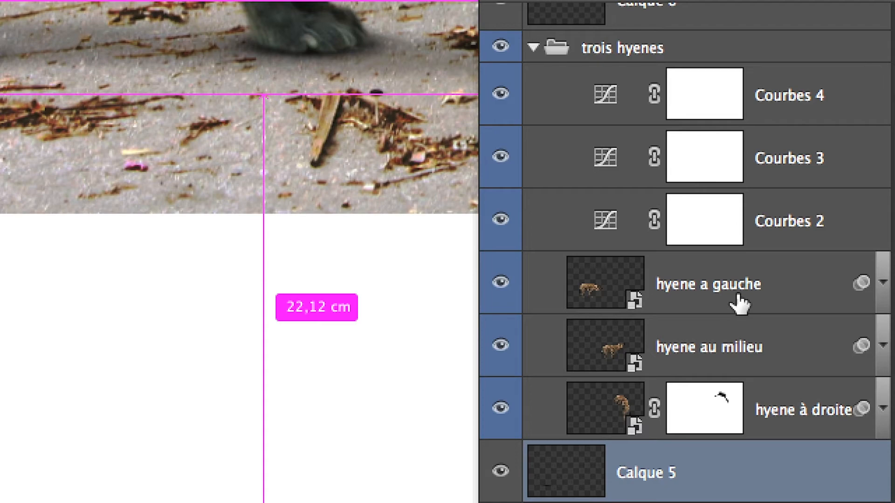
super+click(763, 162)
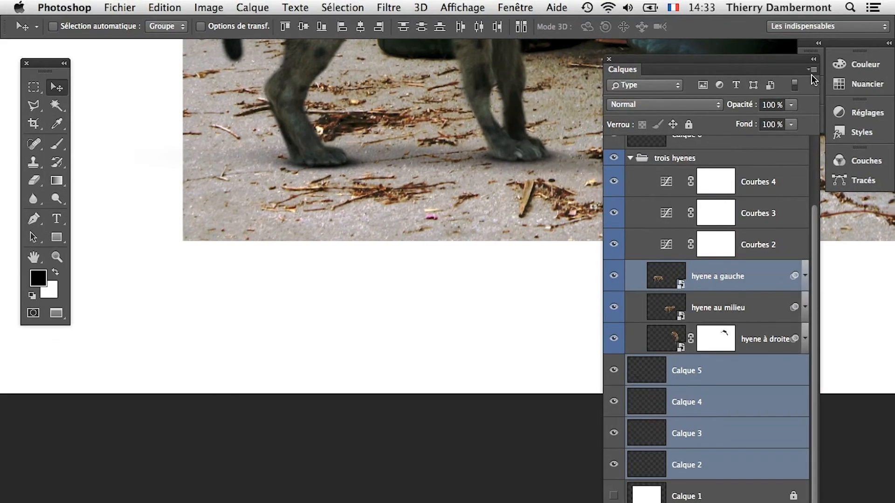
Create a new group from the selected layers and name it "hyene de gauche et ombres"
click(812, 72)
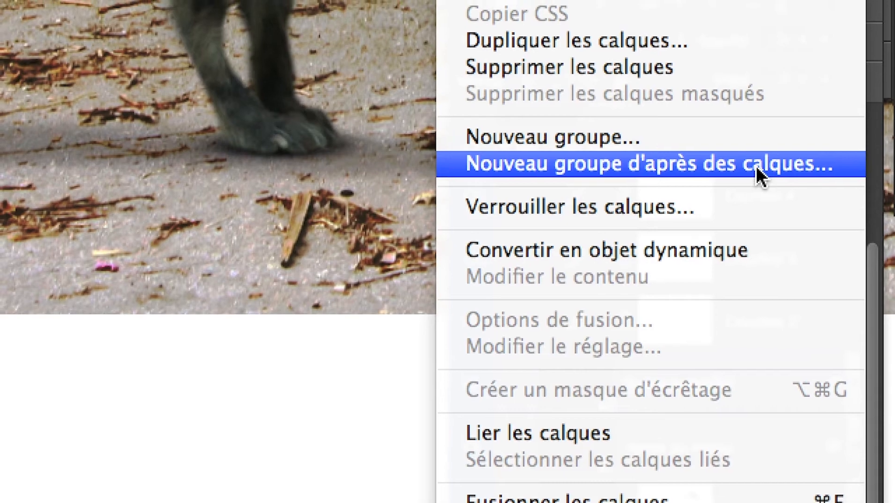
click(757, 168)
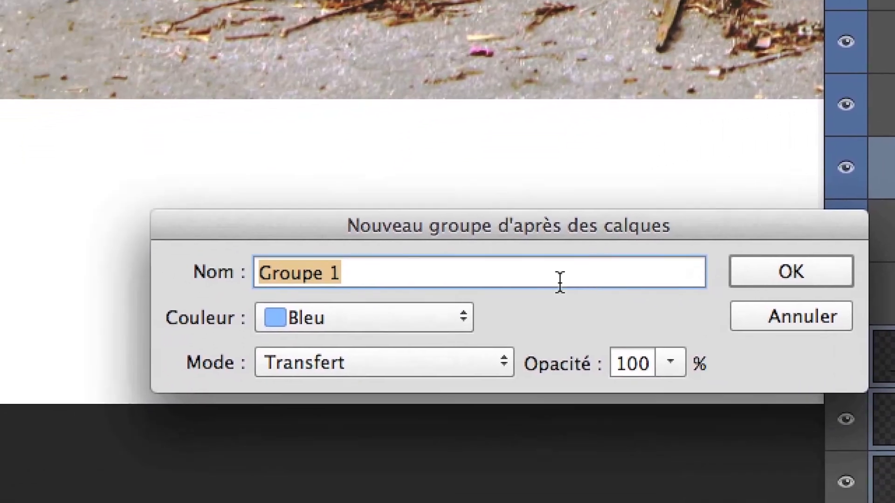
text(he et ombres)
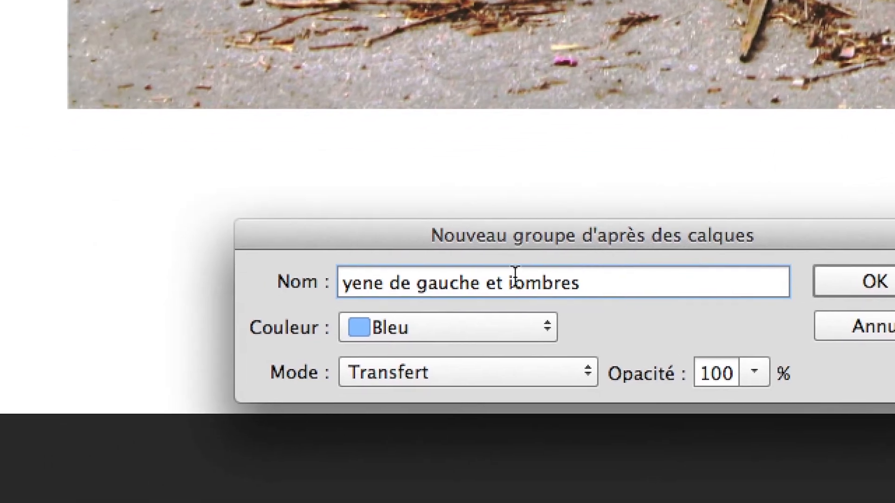
triple_click(448, 272)
key(BackSpace)
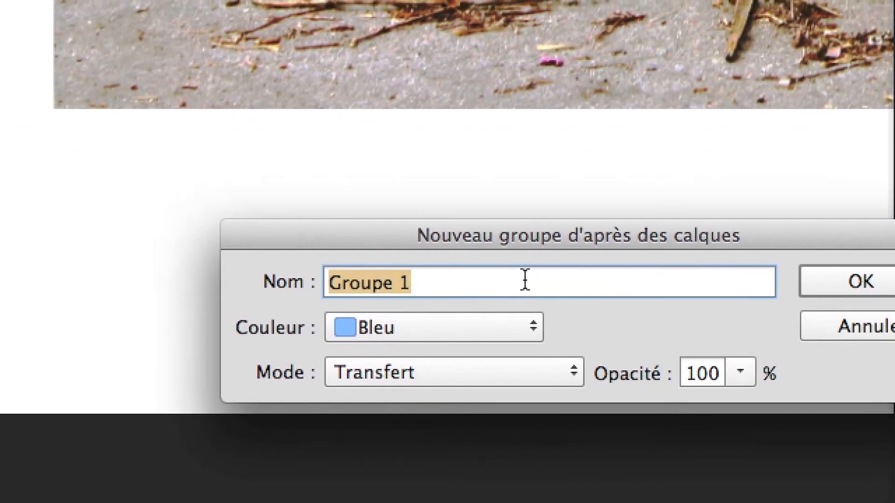
text(hye)
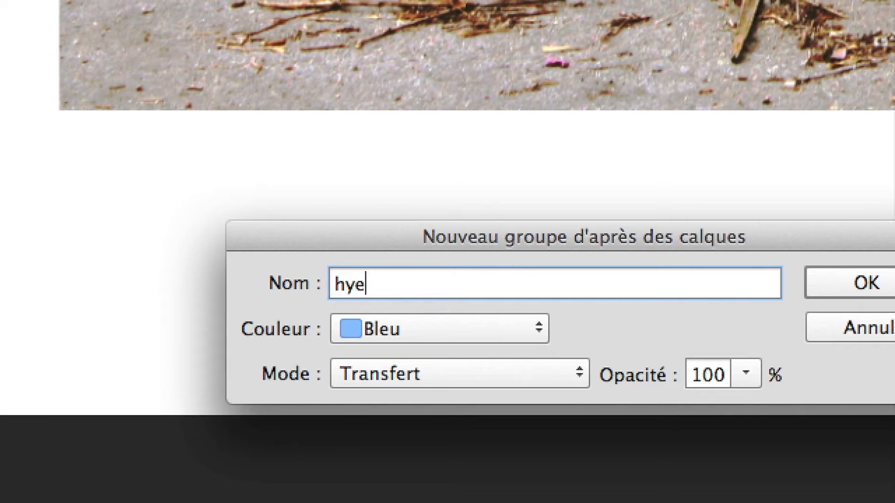
text(ne de gauche et imbres)
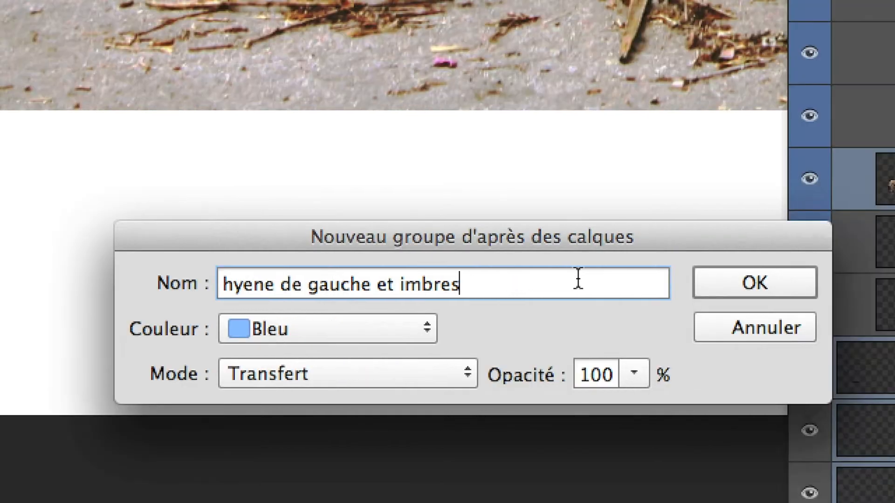
key(super+a)
key(BackSpace)
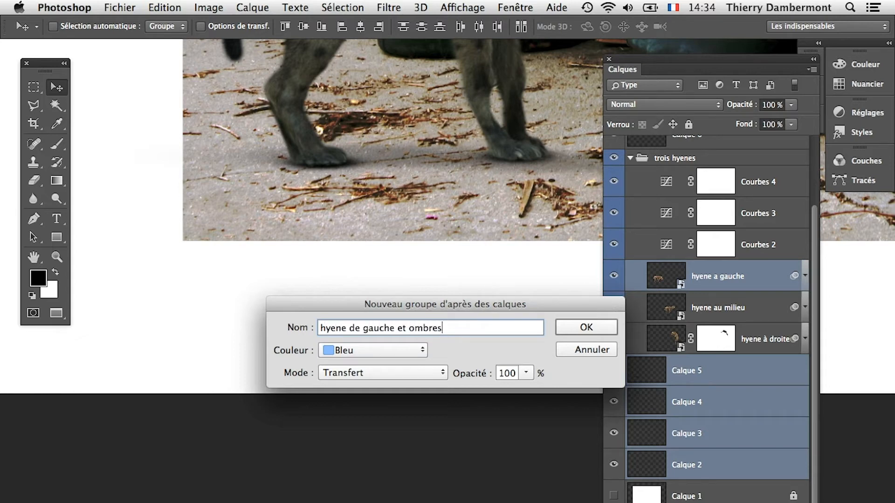
click(579, 328)
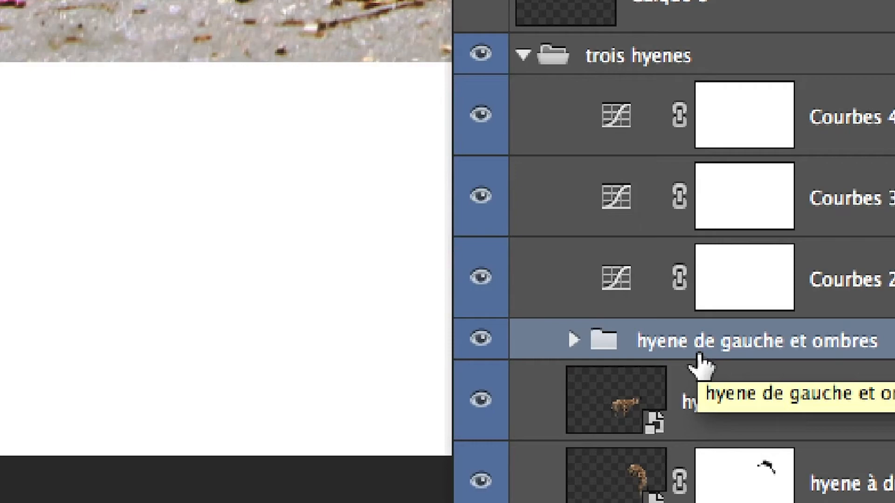
Examine the nesting of the hyene de gauche et ombres group inside trois hyenes by expanding and collapsing both groups, leaving them expanded
click(574, 340)
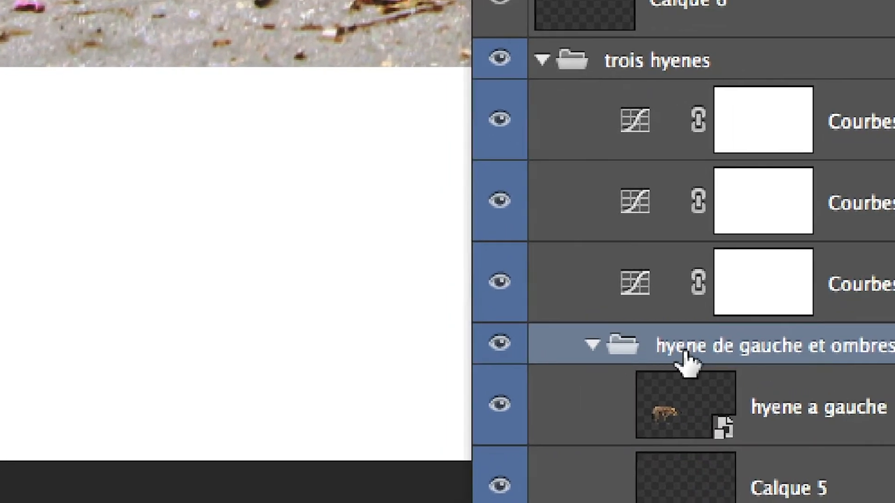
click(657, 354)
click(656, 350)
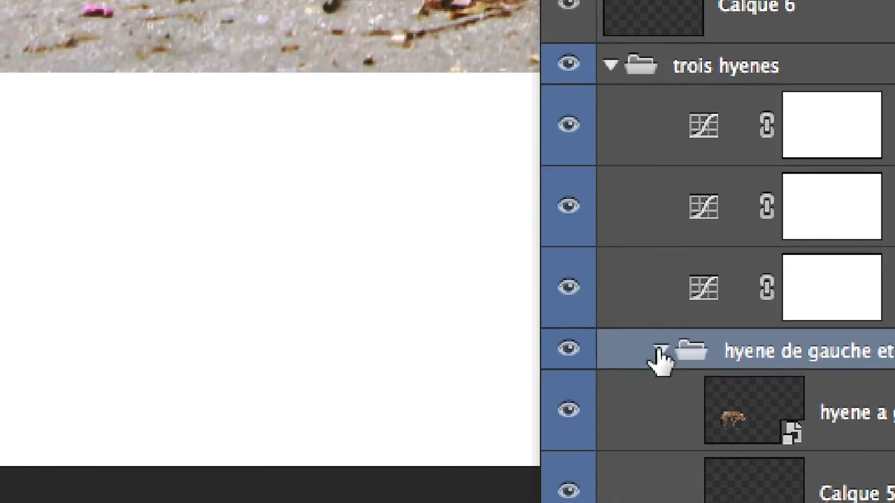
click(645, 348)
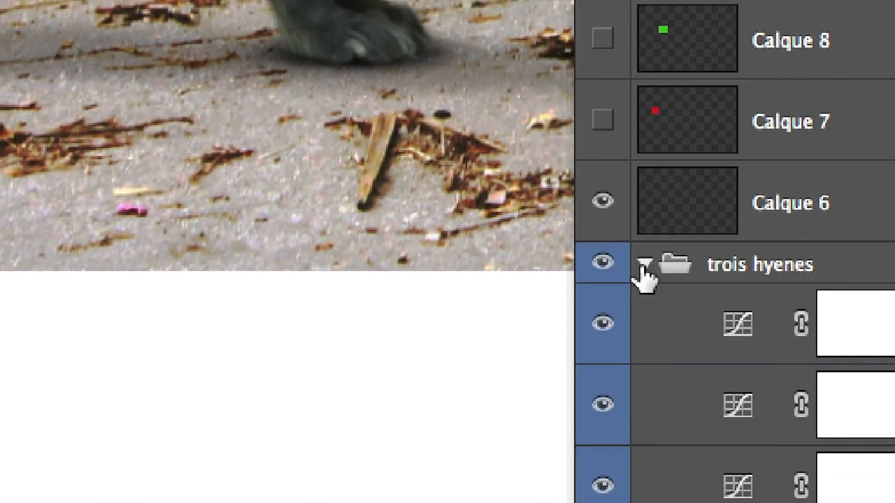
click(641, 252)
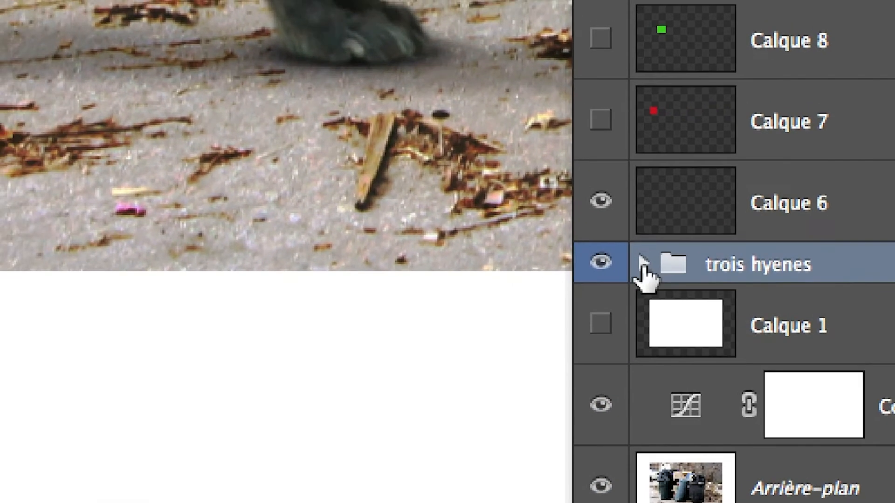
click(571, 255)
click(681, 357)
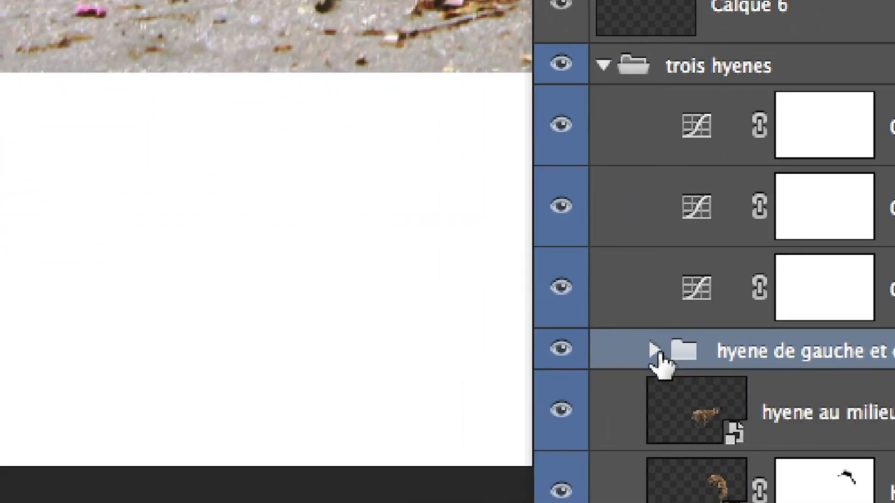
click(641, 355)
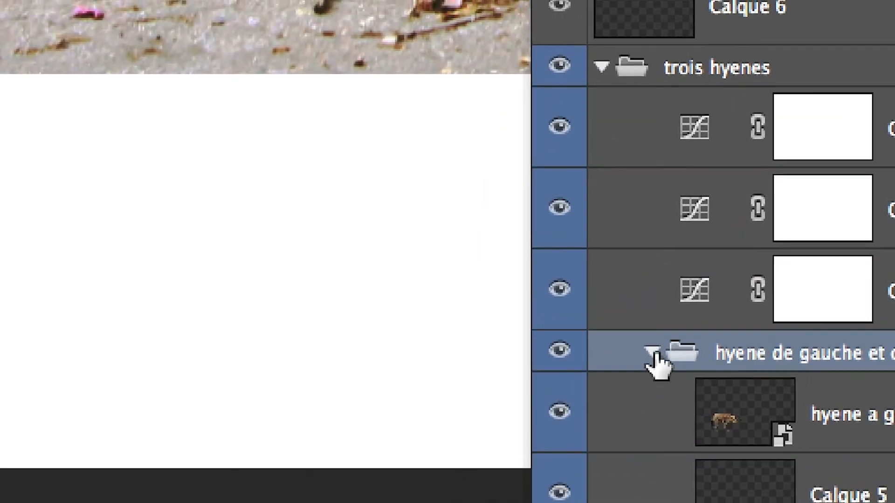
Review the contents of the trois hyenes group and its hyene de gauche et ombres subgroup by expanding and collapsing them
click(652, 354)
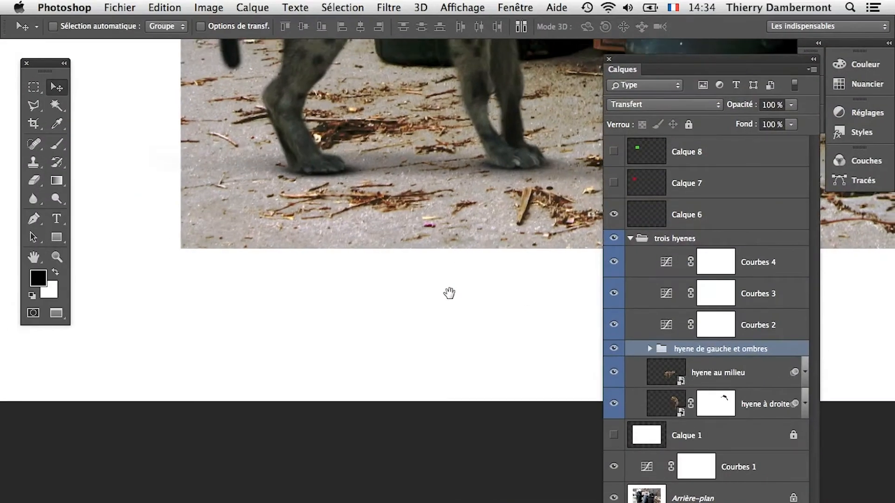
drag(449, 293, 429, 359)
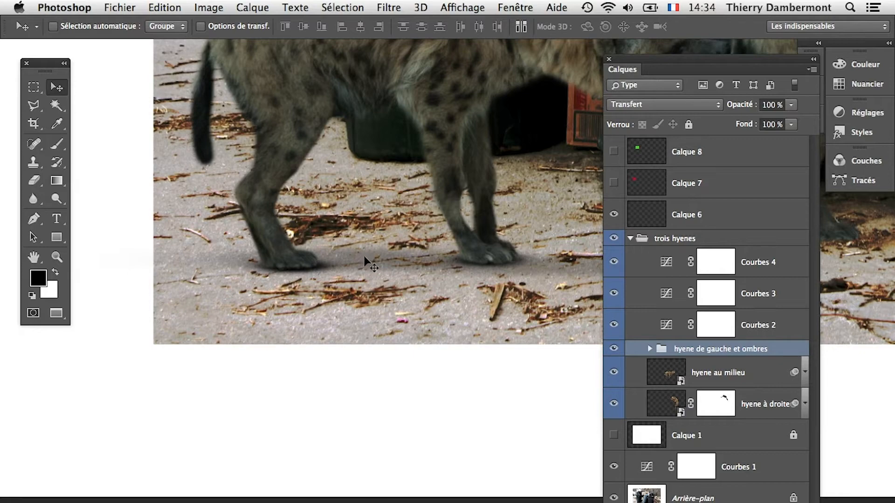
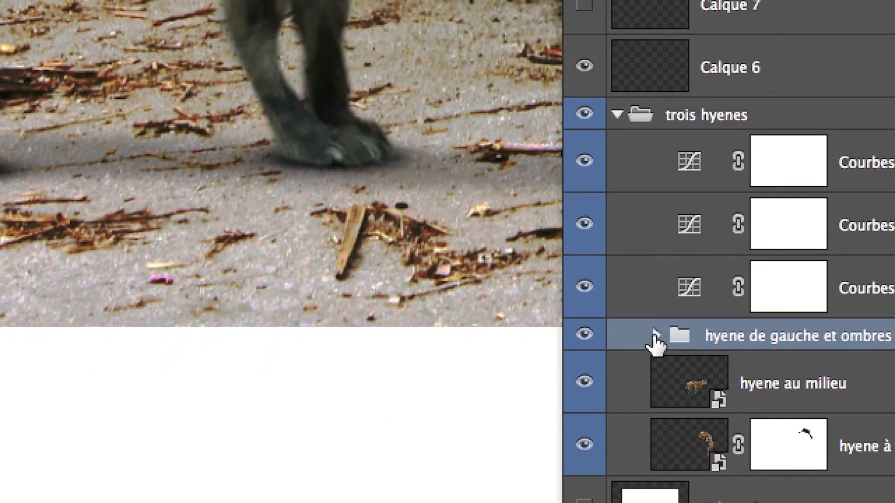
click(655, 343)
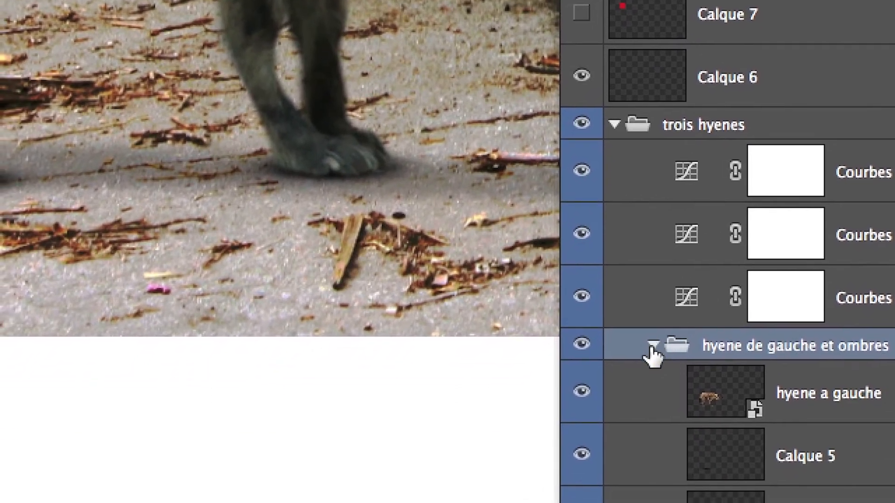
click(633, 371)
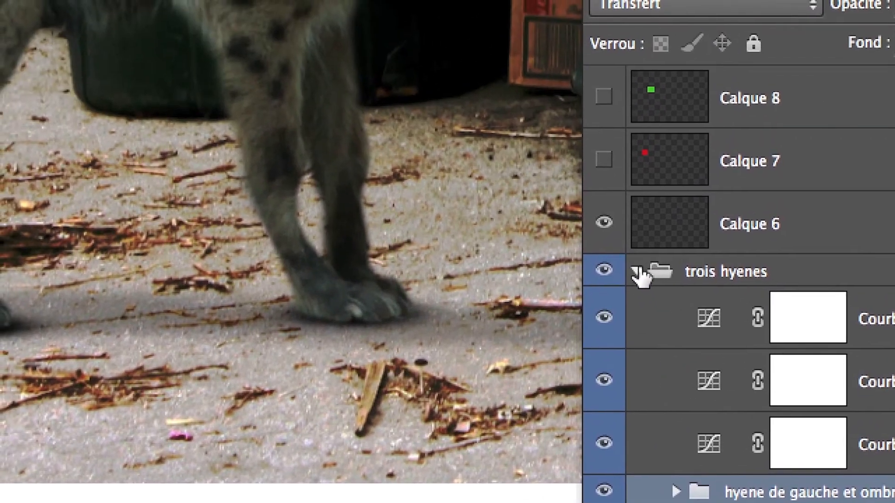
click(636, 268)
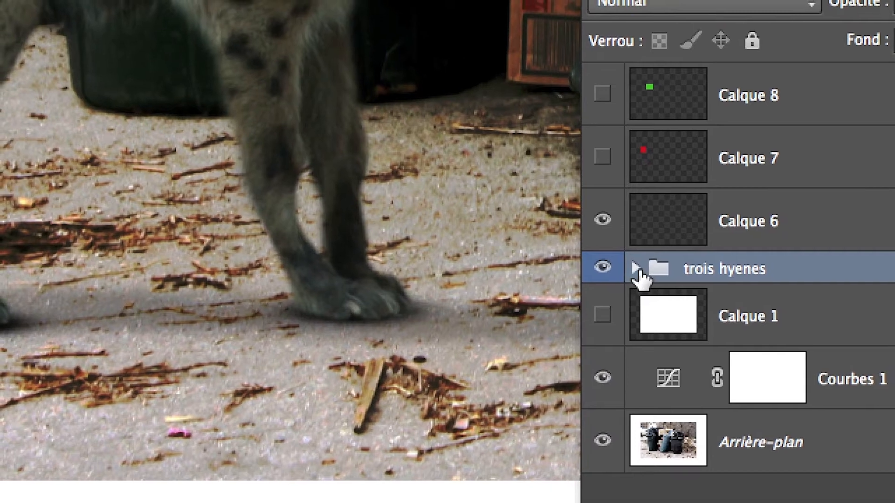
click(636, 268)
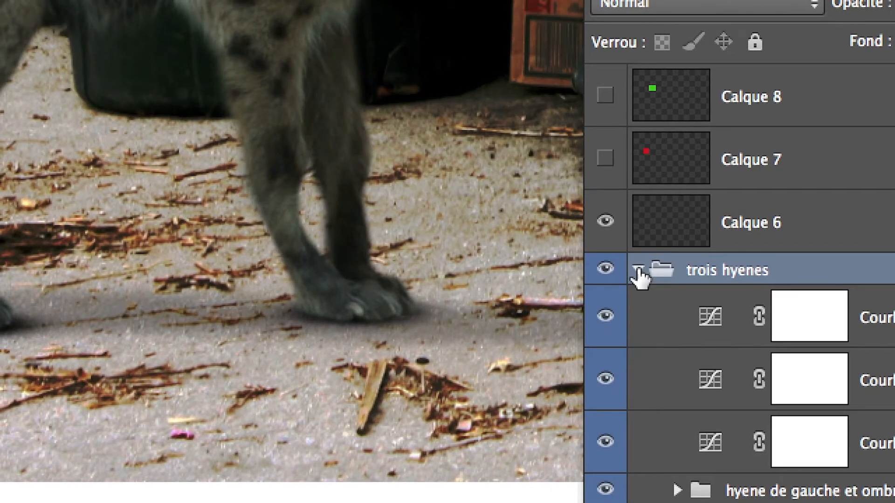
click(637, 269)
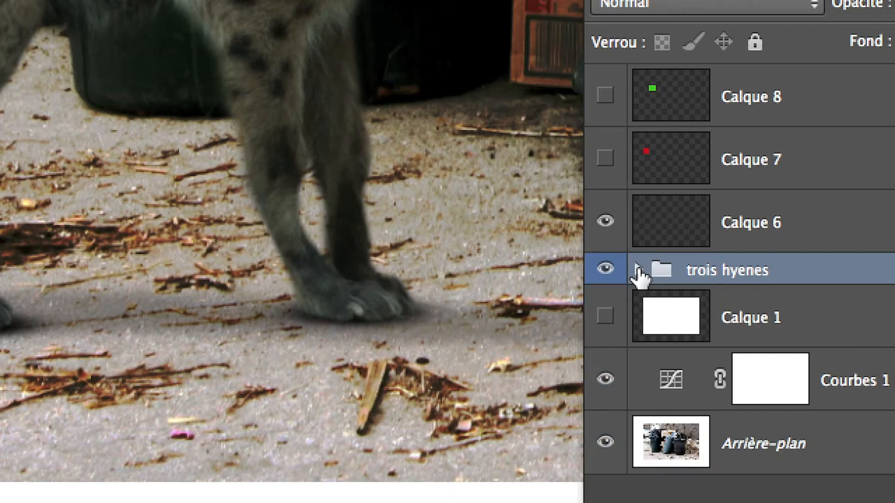
click(638, 273)
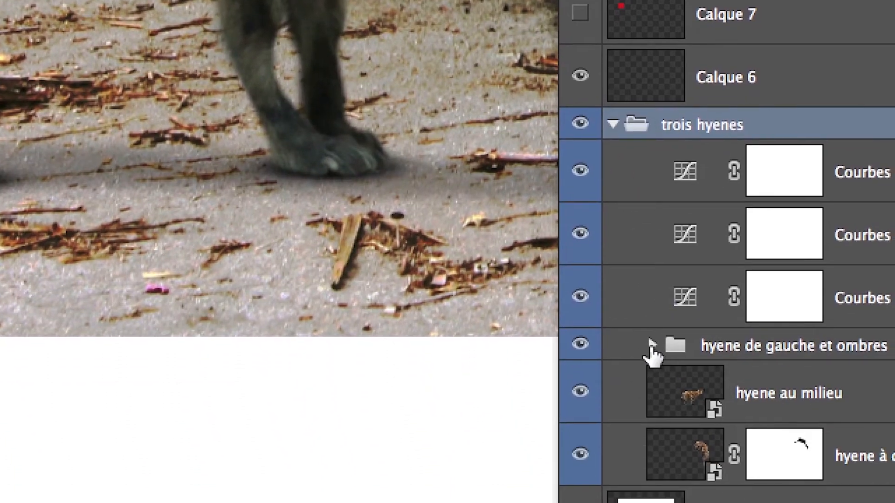
click(650, 346)
click(650, 346)
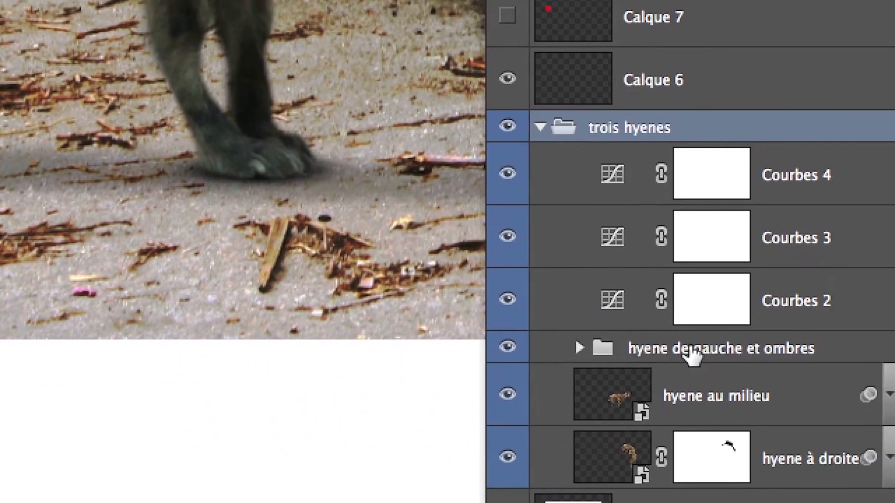
Assign a yellow colour label to the hyene de gauche et ombres group and expand it to show its layers
right_click(885, 347)
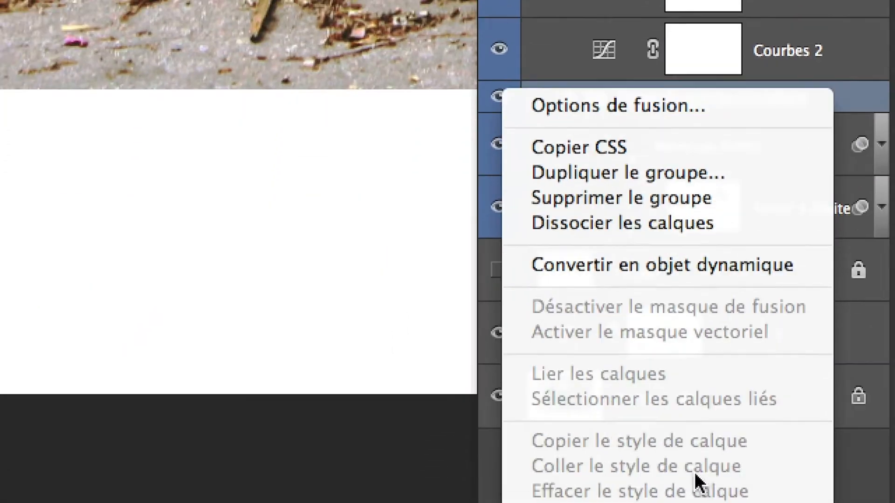
key(Escape)
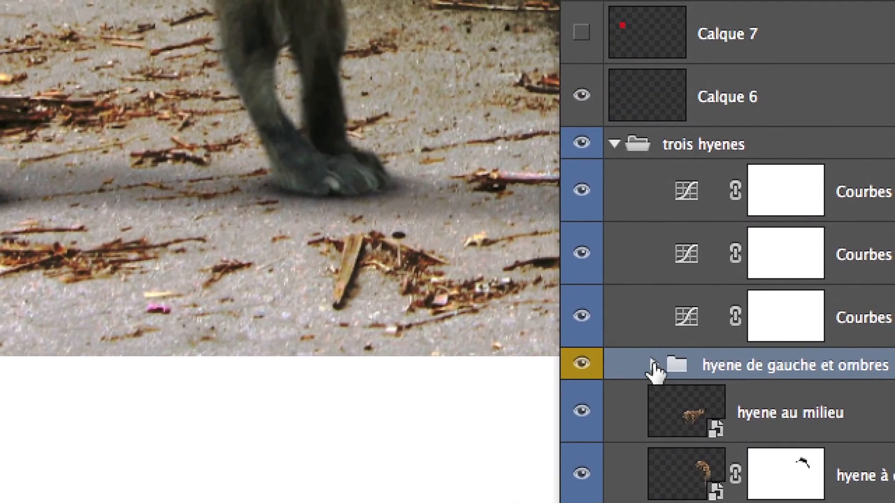
click(654, 368)
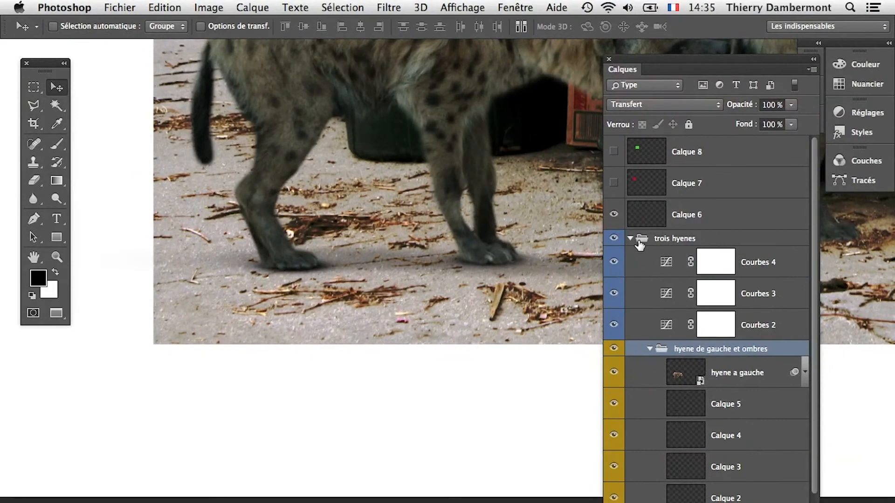
Collapse the hyene de gauche et ombres subgroup and the parent trois hyenes group
click(631, 239)
click(632, 239)
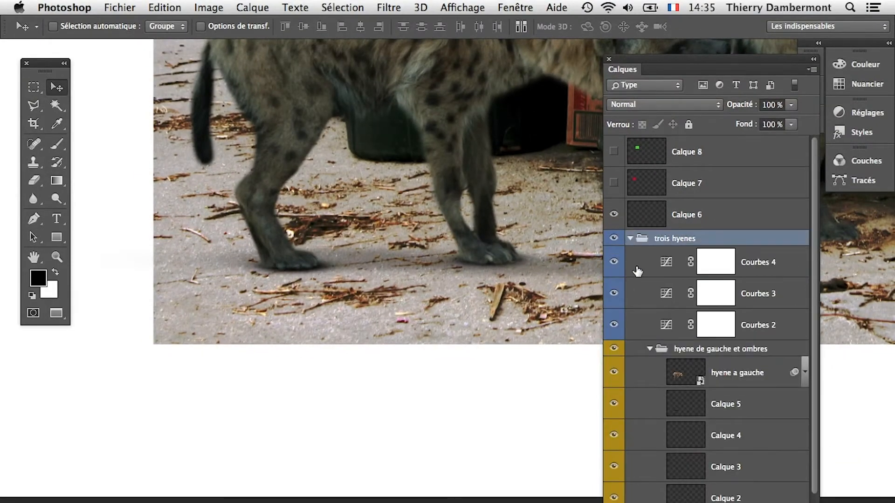
click(648, 349)
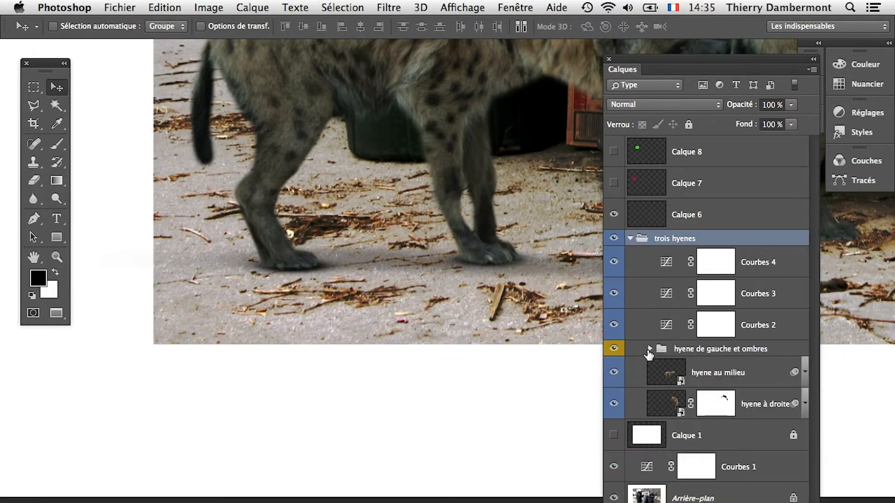
click(630, 239)
Save the document as poubelles-10.psd in Photoshop format with maximised compatibility
click(122, 8)
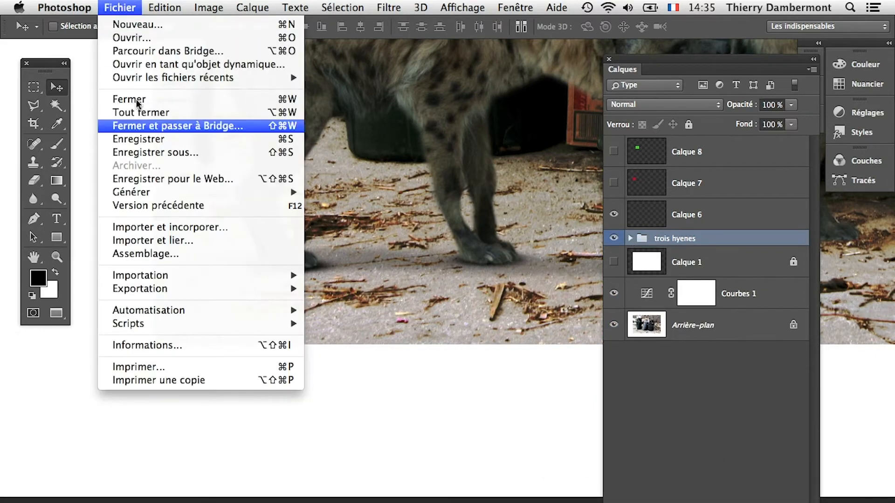
click(155, 152)
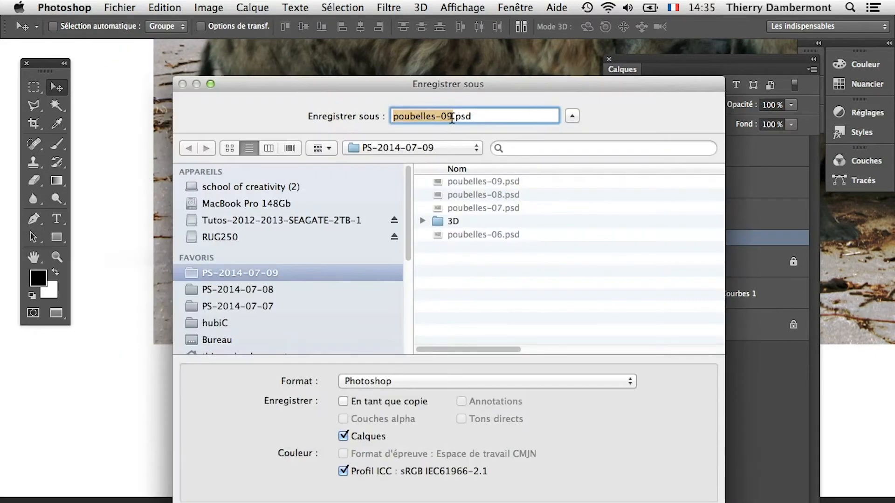
click(451, 118)
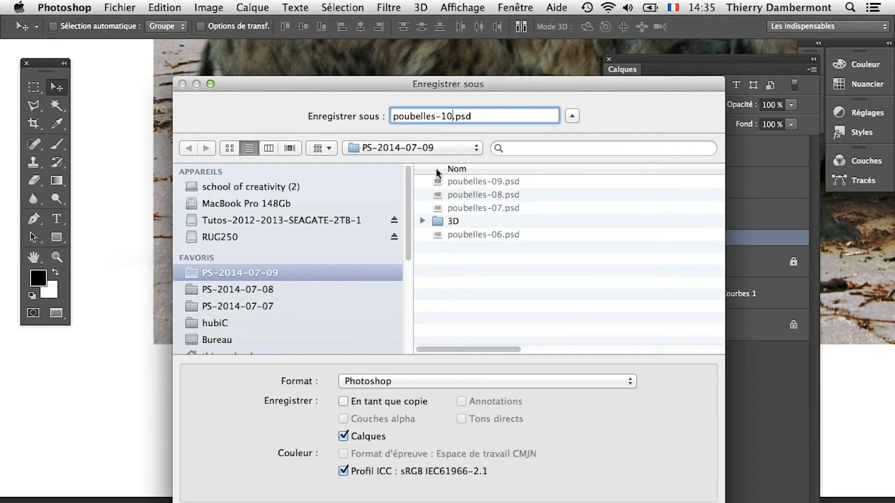
key(Return)
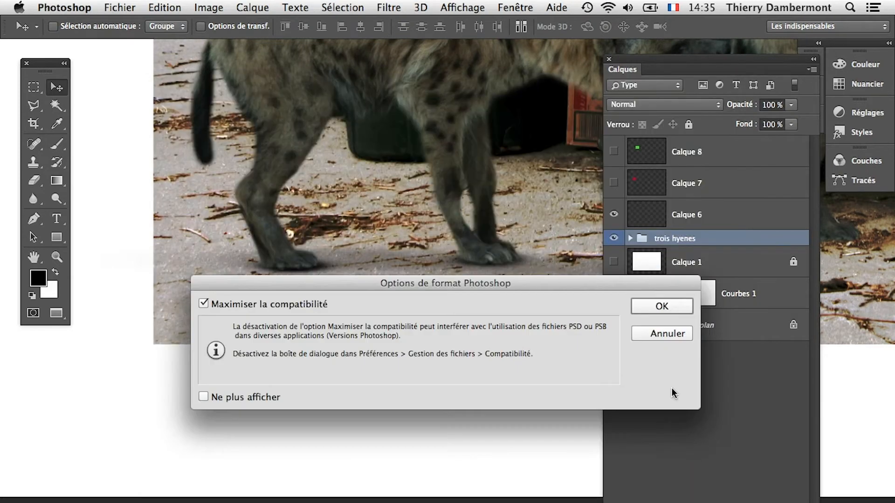
click(670, 305)
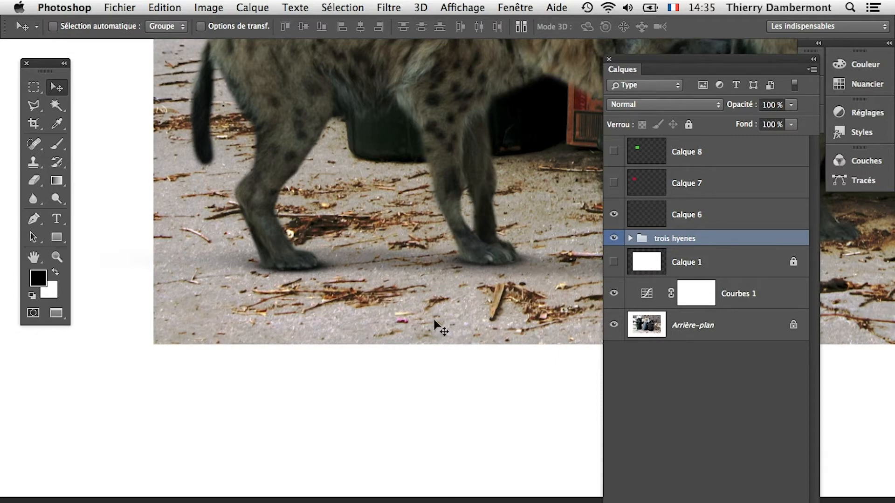
Expand the trois hyenes and hyene de gauche et ombres groups and show the white Calque 1 layer behind the hyenas
click(630, 238)
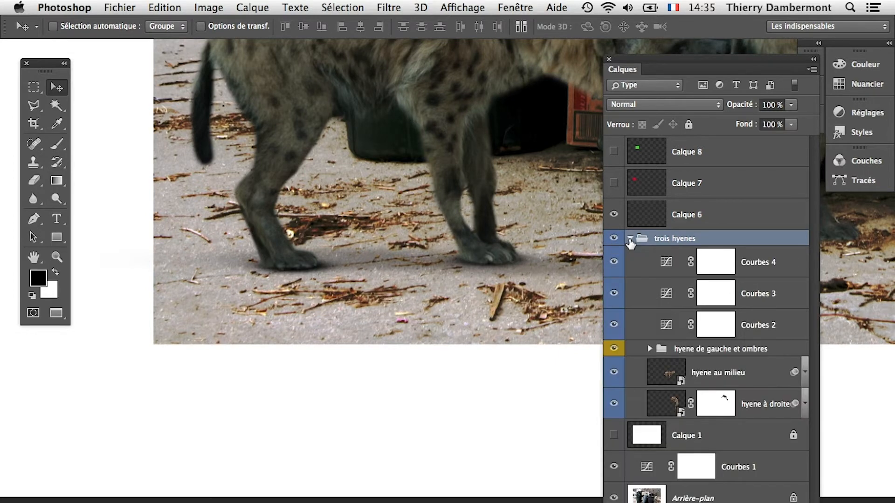
click(649, 350)
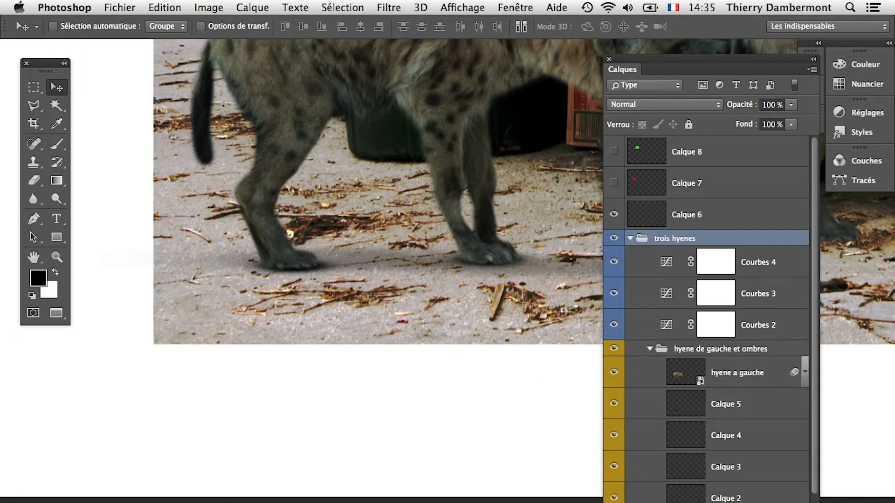
scroll(706, 317, down, 3)
click(613, 497)
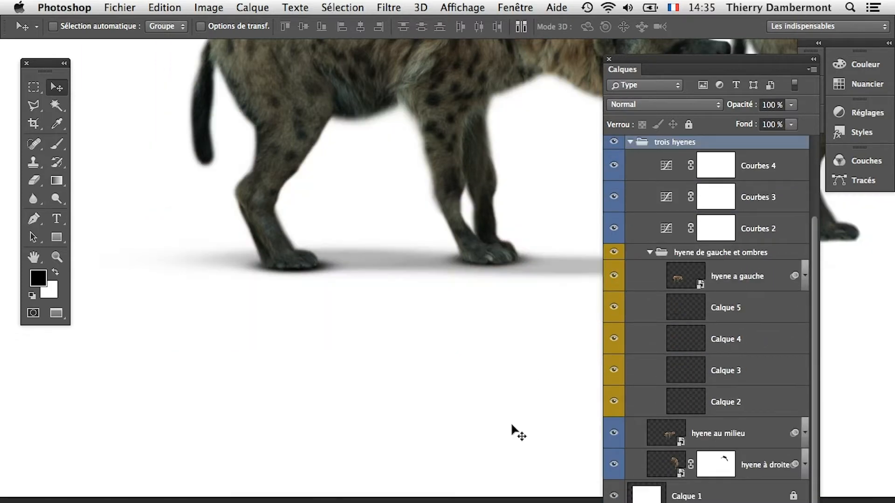
Check which shadow is on Calque 5 by hiding and showing it, and make Calque 5 the active layer
drag(363, 263, 397, 285)
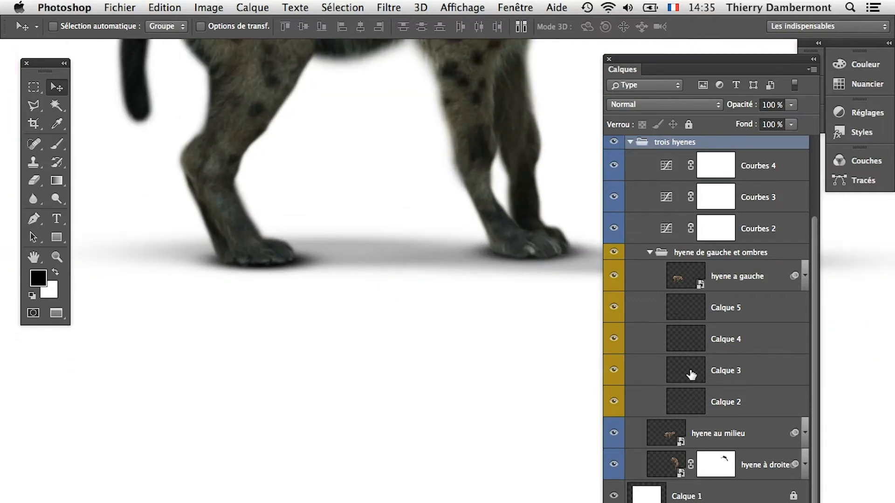
click(699, 399)
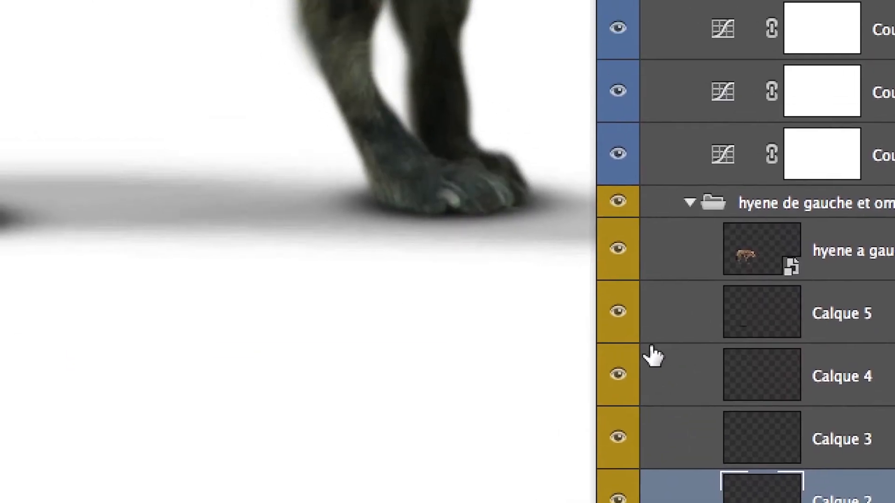
click(614, 306)
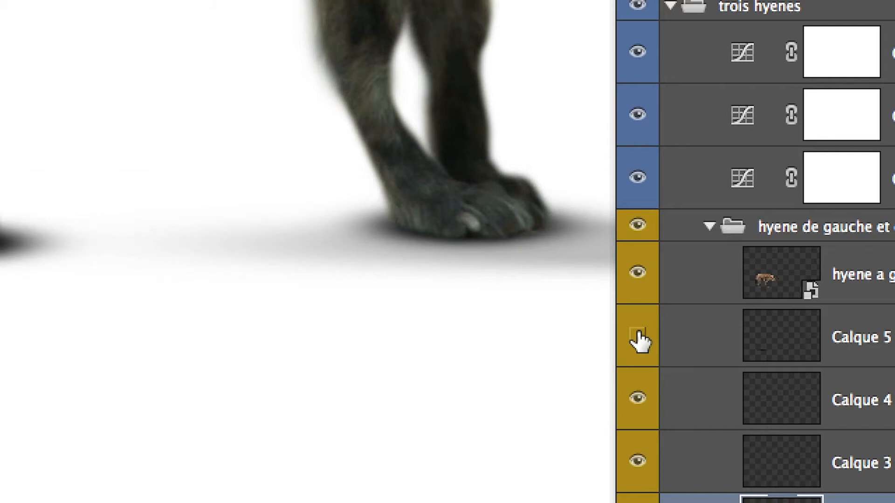
click(638, 339)
click(743, 342)
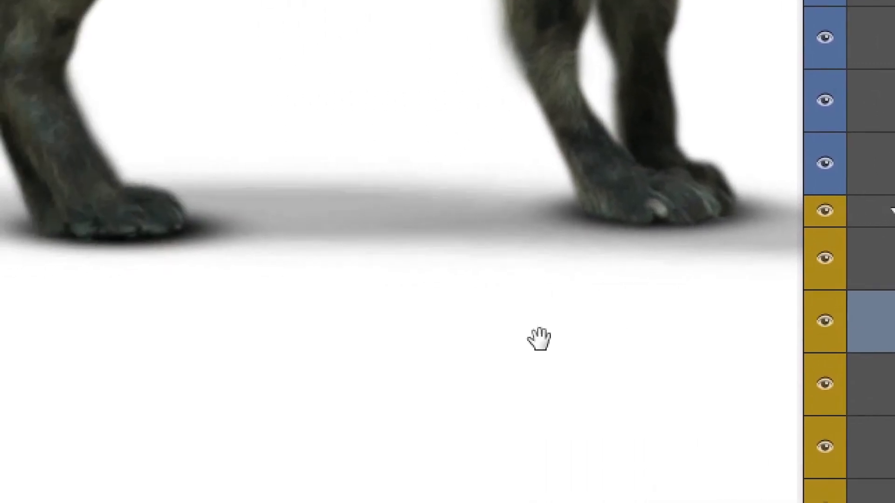
drag(342, 349, 596, 421)
click(628, 328)
click(640, 339)
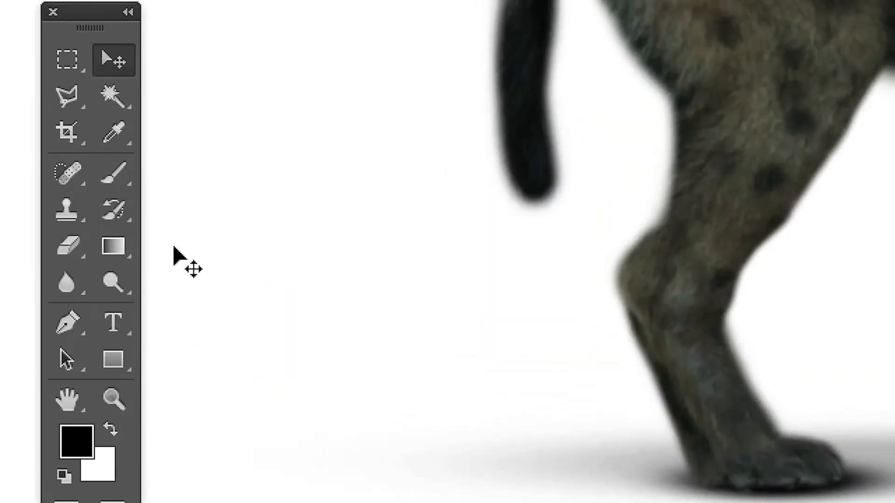
Activate the Eraser with a soft tip enlarged to 201 px
click(74, 245)
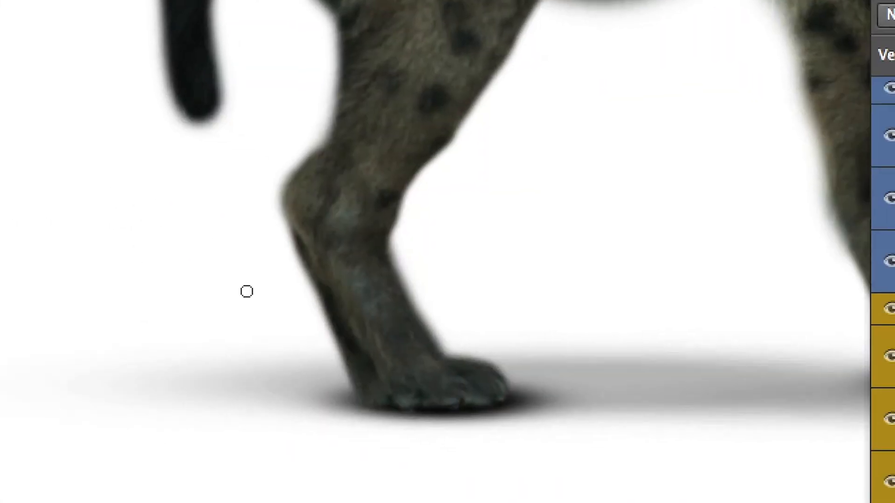
mouse_move(246, 290)
mouse_down()
mouse_move(247, 300)
mouse_move(282, 303)
mouse_up()
mouse_move(267, 271)
mouse_down()
mouse_move(258, 399)
mouse_move(264, 91)
mouse_up()
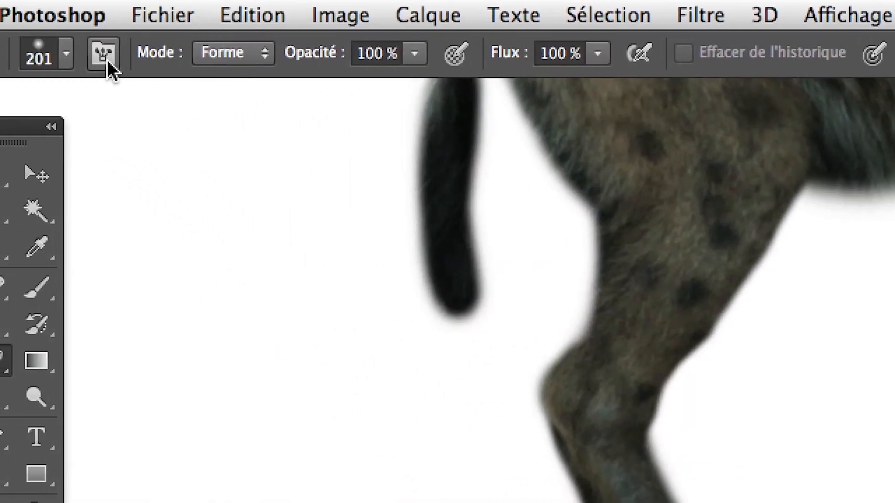
Flatten the eraser tip into a horizontal ellipse with 36 % roundness in the brush tip settings
click(56, 53)
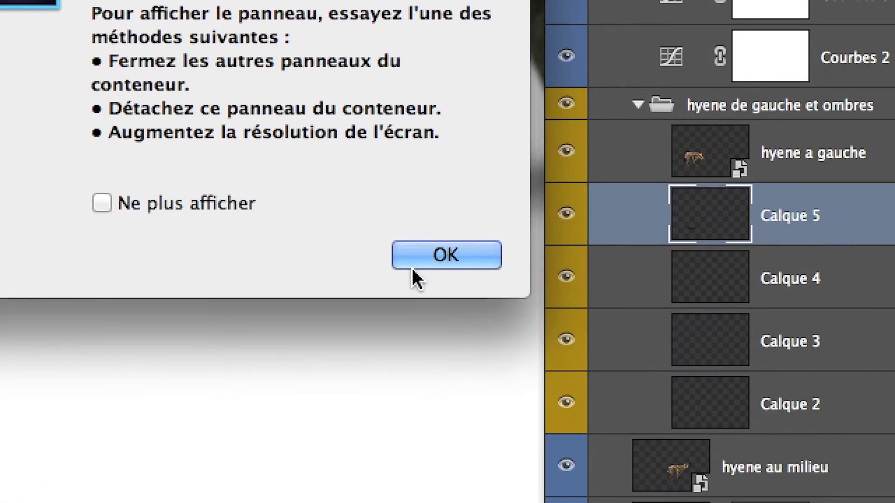
click(413, 267)
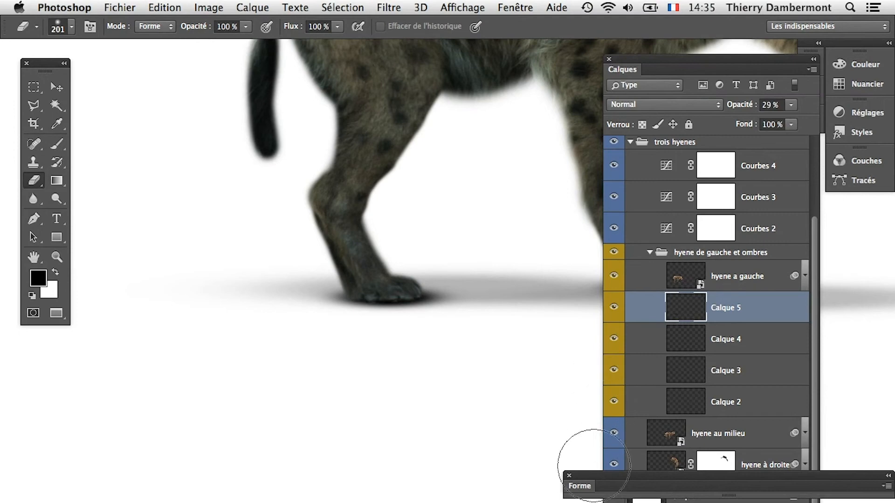
drag(589, 483, 485, 176)
click(485, 176)
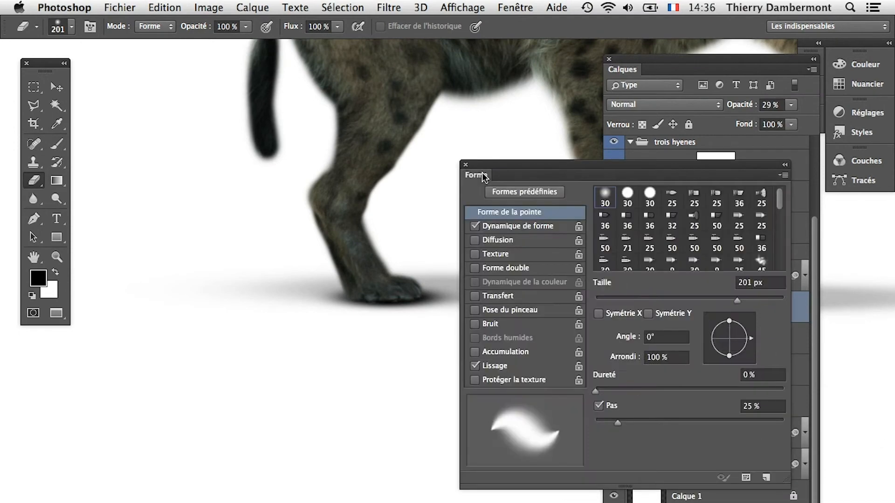
drag(729, 323, 730, 332)
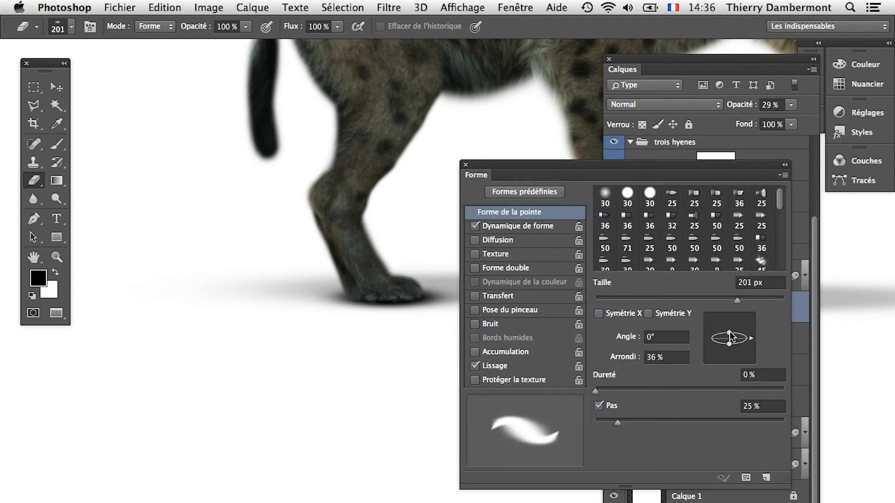
click(465, 164)
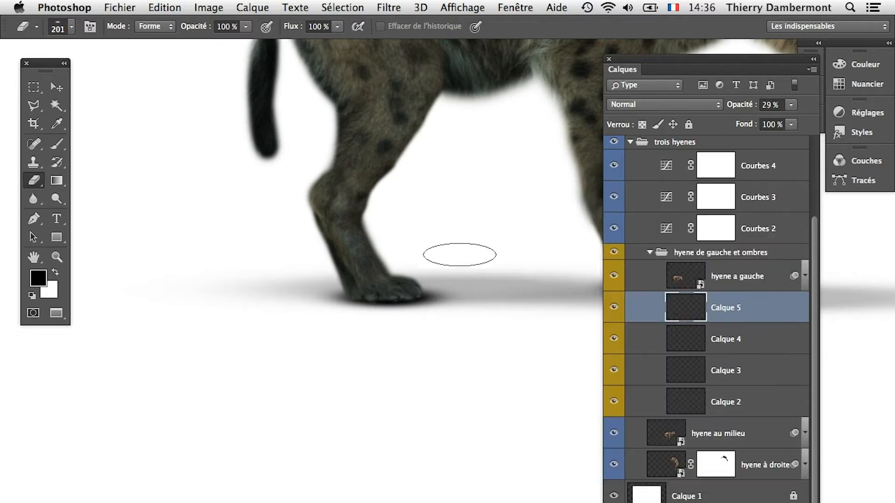
Try erasing Calque 5's shadow between the left hyena's legs with a 398 px tip, undo it and reactivate Calque 5
mouse_move(443, 374)
mouse_down()
mouse_move(485, 381)
mouse_move(499, 359)
mouse_move(477, 360)
mouse_up()
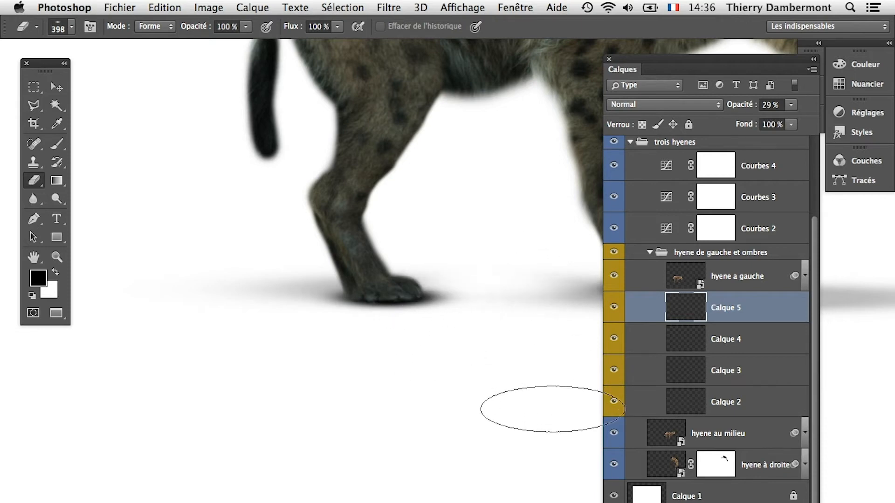
drag(415, 439, 326, 446)
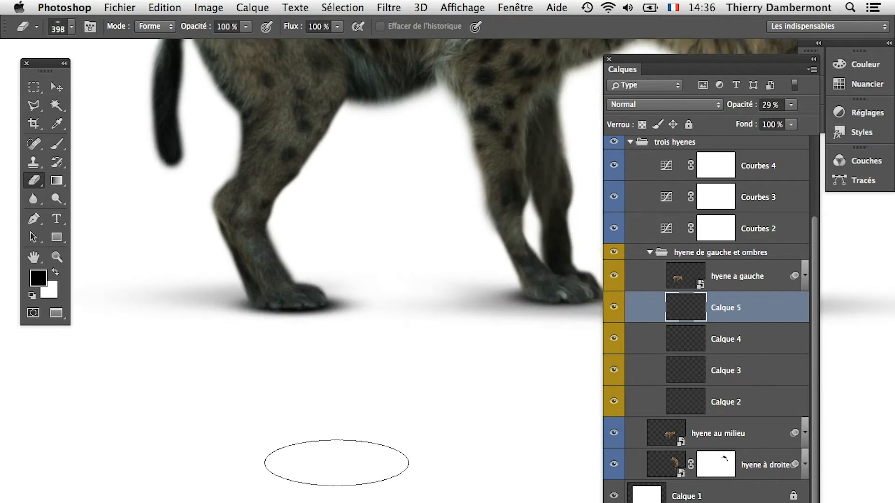
key(super+alt+z)
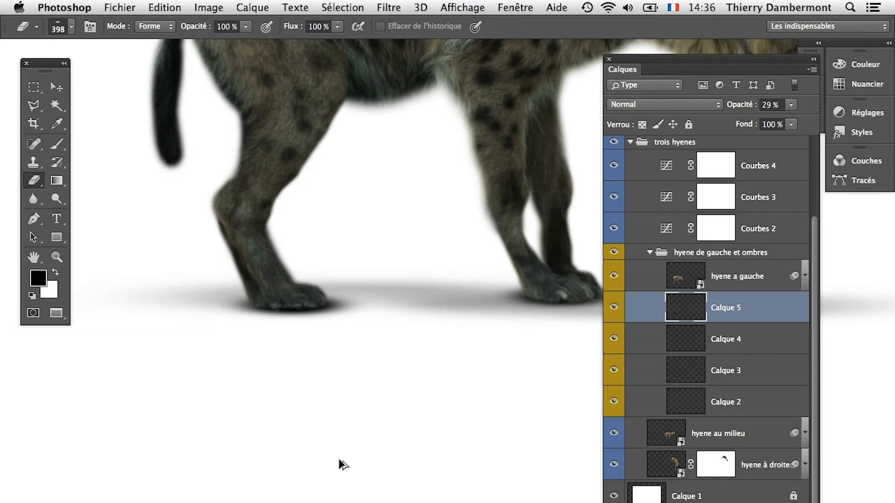
key(super+z)
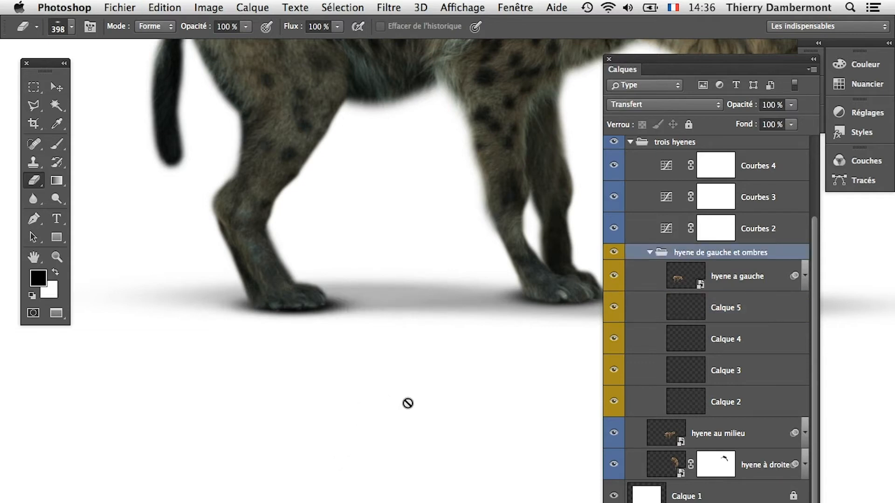
click(681, 283)
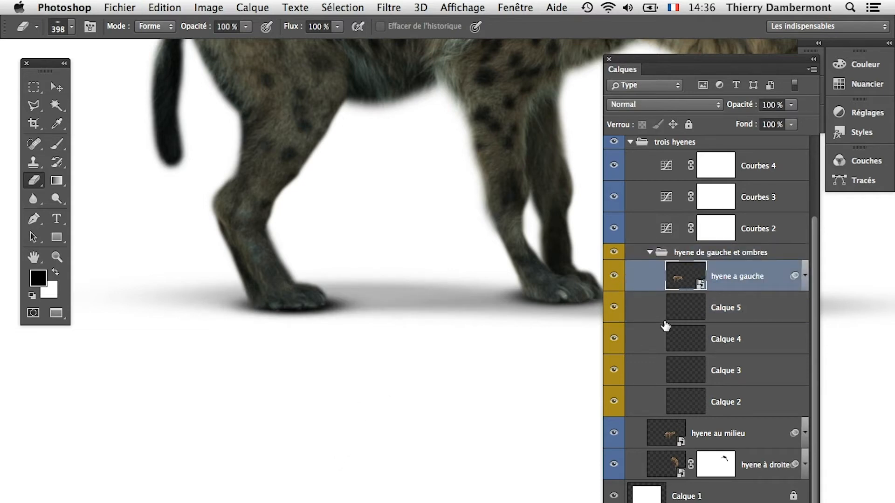
click(681, 319)
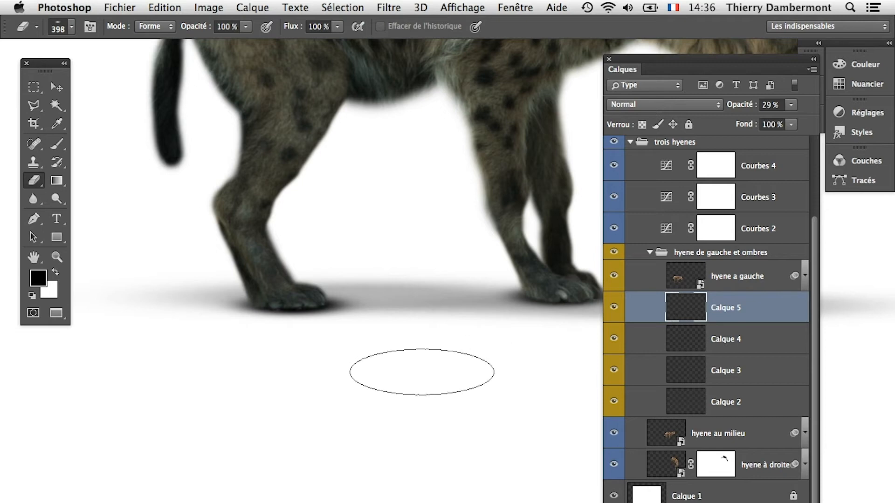
Reduce the eraser to 198 px, try a stroke on the ground shadow beside the left hyena's hind paw, and undo it
drag(419, 373, 373, 373)
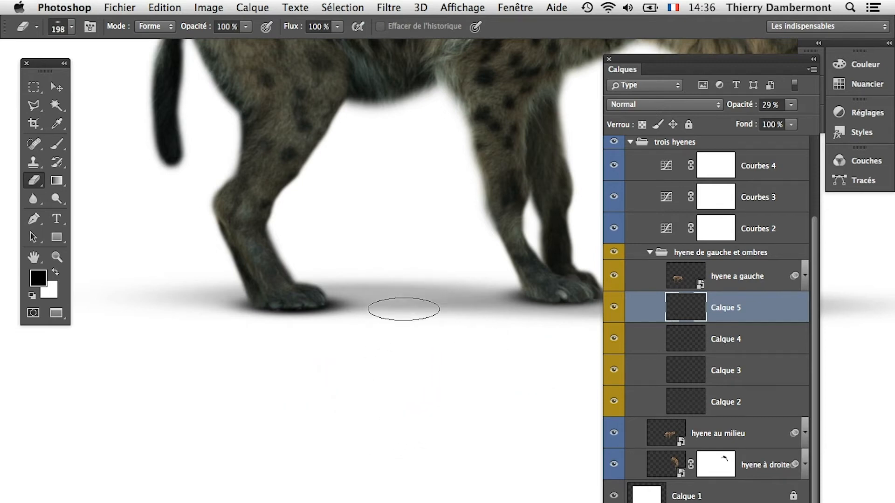
drag(404, 308, 368, 294)
key(super+z)
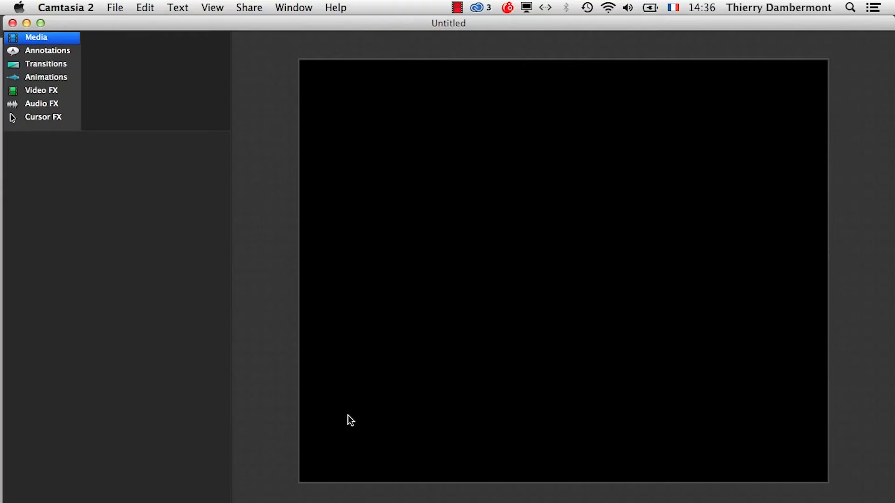
Switch back to Photoshop and activate the Move tool with the whole composite in view
key(super+Tab)
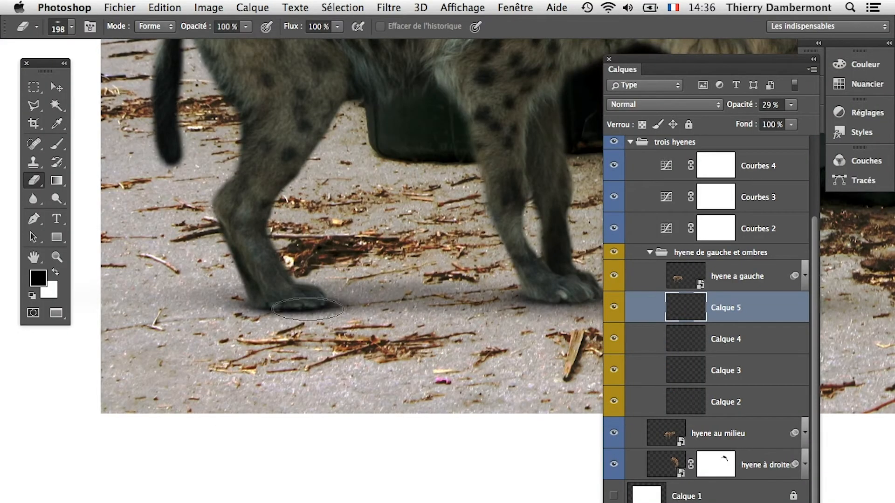
click(56, 87)
scroll(429, 296, down, 5)
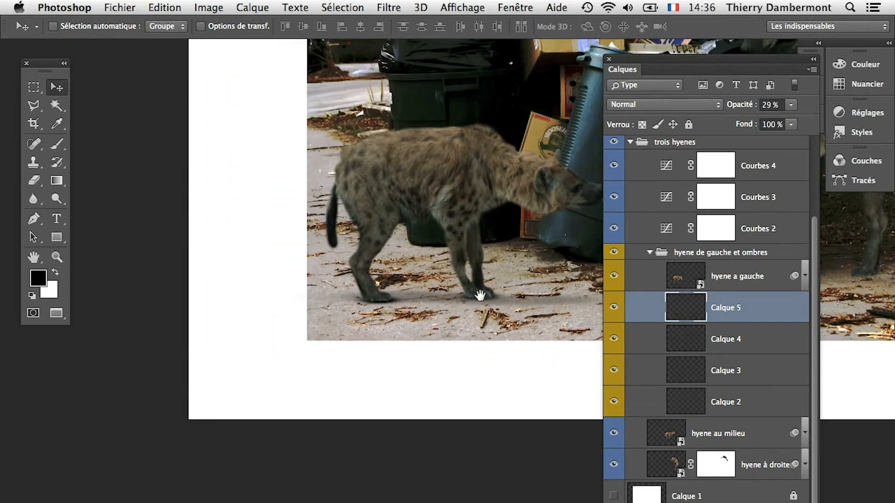
scroll(479, 295, down, 8)
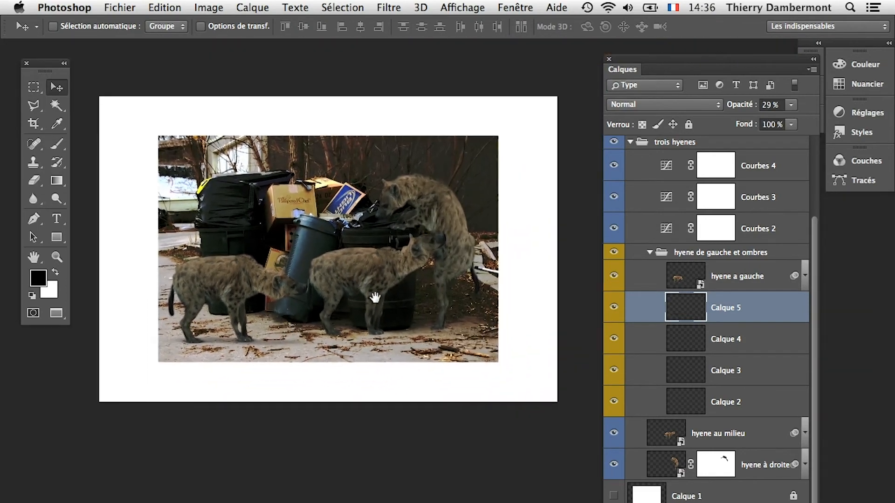
drag(375, 297, 375, 295)
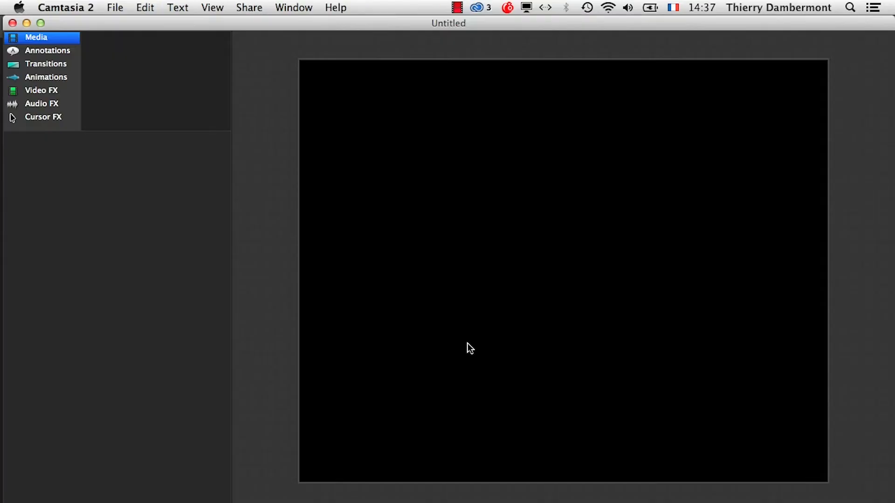
key(super+Tab)
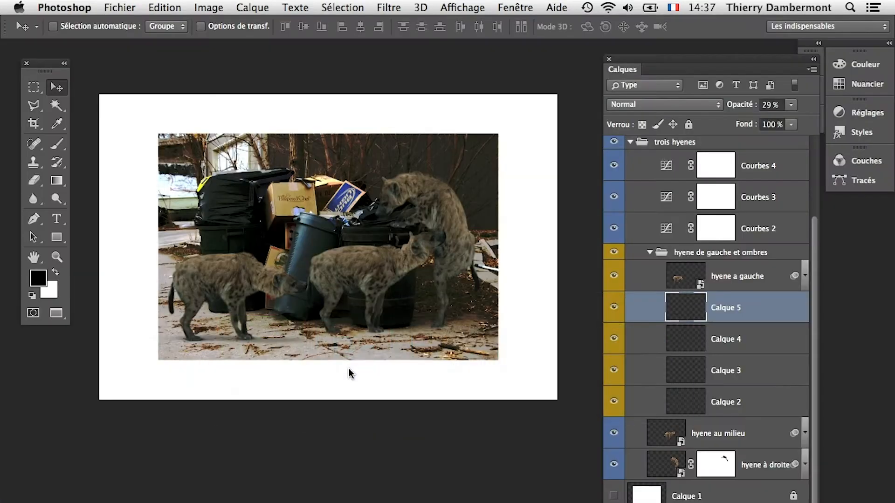
Collapse the hyene de gauche et ombres and trois hyenes layer groups
click(649, 253)
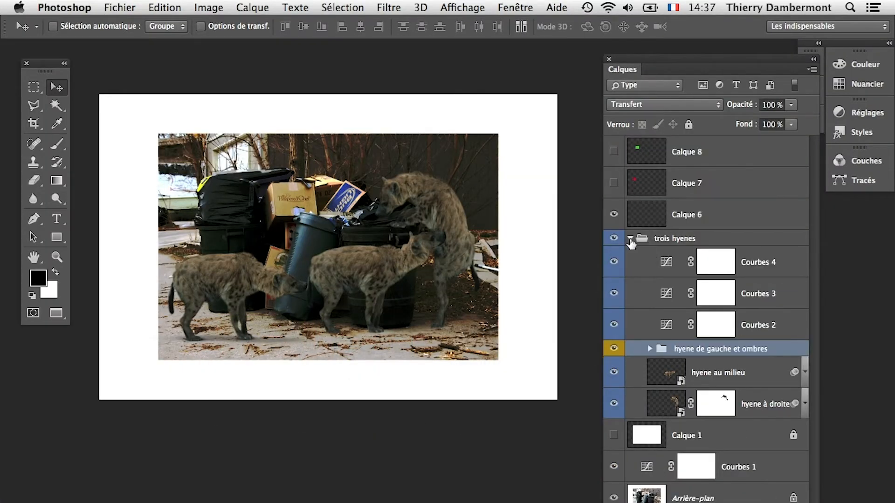
click(630, 239)
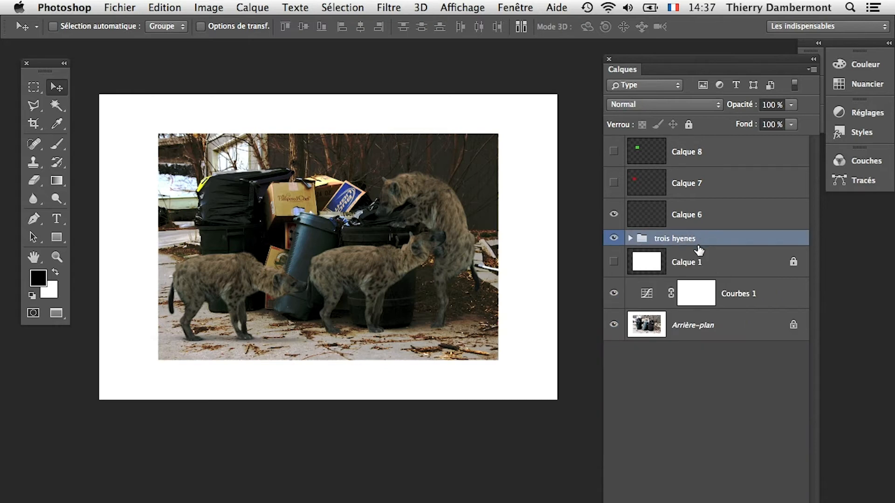
click(613, 214)
Examine the left hyena up close and review the layers inside the trois hyenes group and its hyene de gauche et ombres subgroup
click(400, 243)
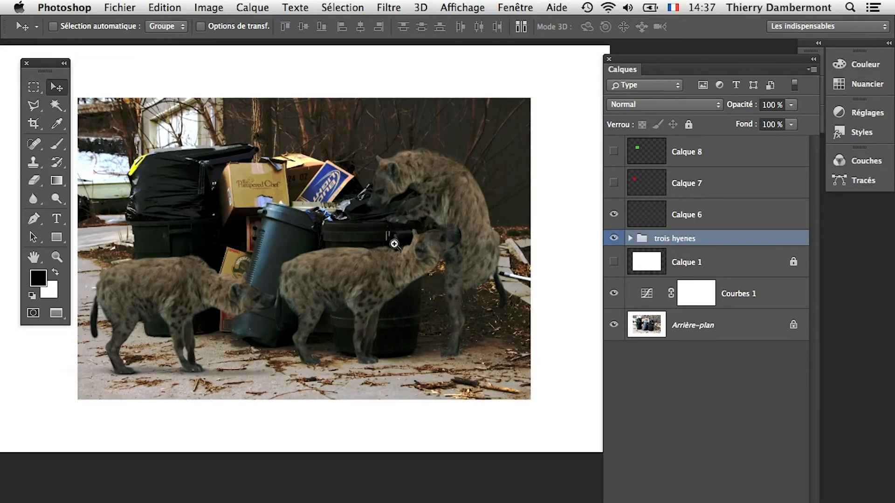
click(234, 285)
scroll(233, 285, left, 5)
scroll(285, 300, down, 1)
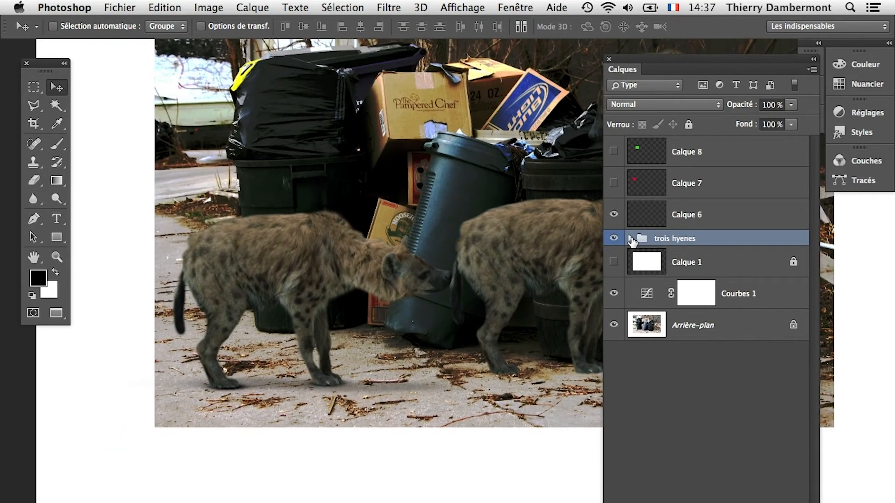
click(630, 239)
click(649, 349)
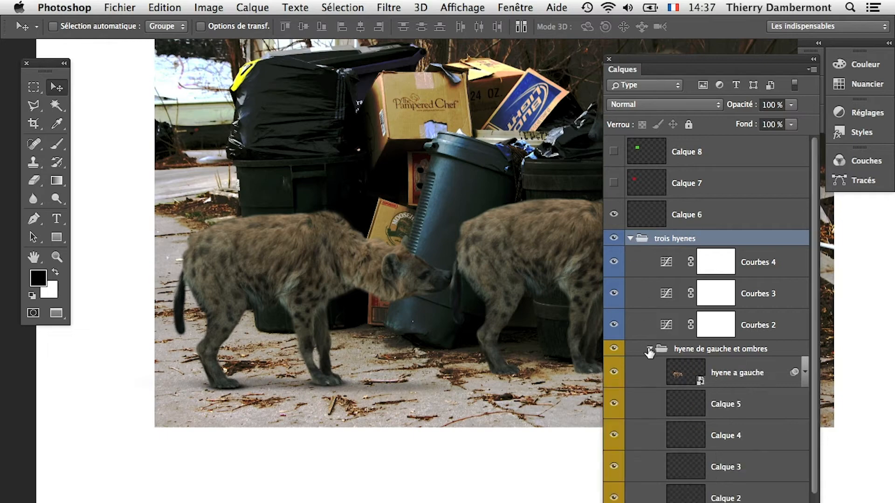
click(649, 350)
click(630, 239)
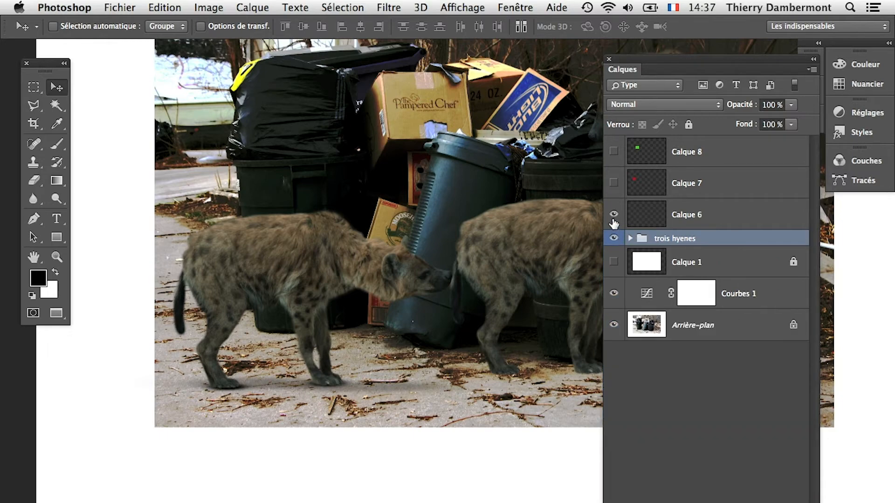
Check Calque 6 on its own and delete the layers Calque 6, Calque 7 and Calque 8
alt+click(613, 216)
alt+click(613, 215)
click(647, 217)
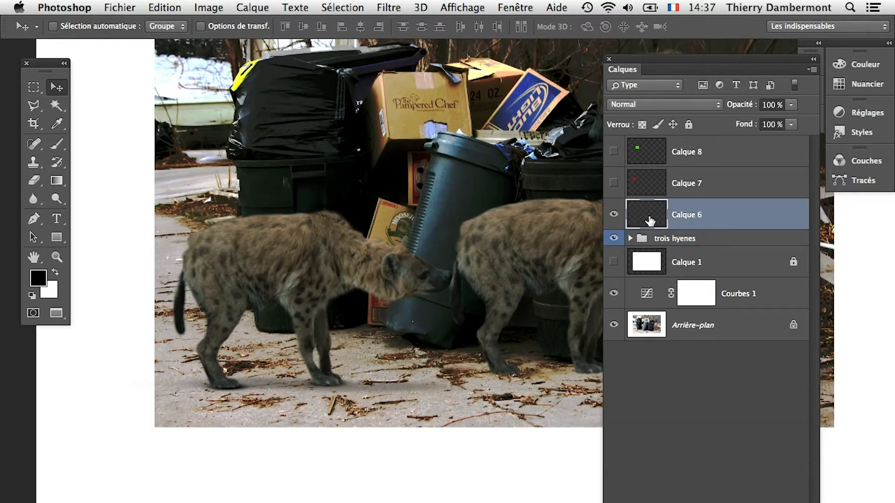
shift+click(720, 150)
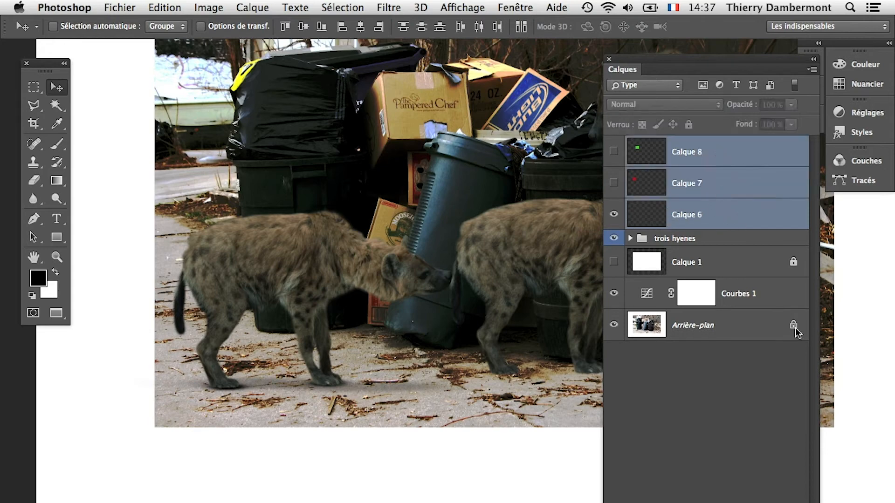
key(BackSpace)
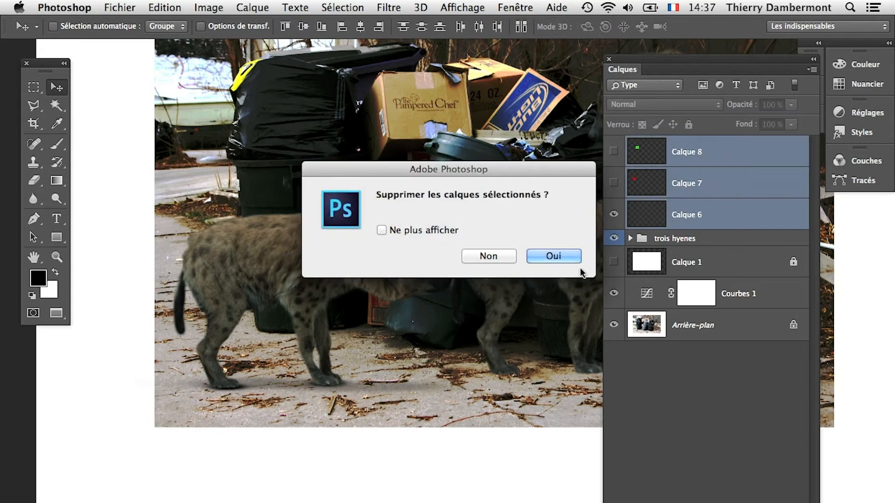
click(565, 258)
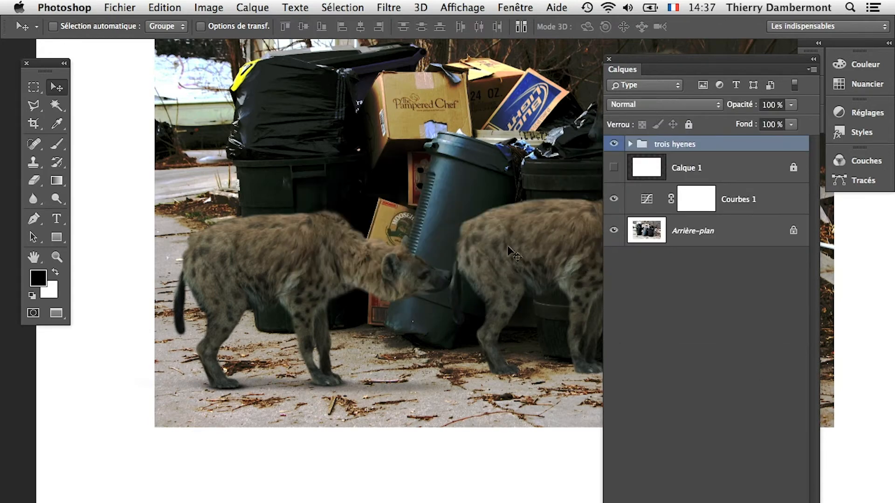
Check the white Calque 1 layer by showing and hiding it, and examine the complete composite
click(614, 167)
click(614, 168)
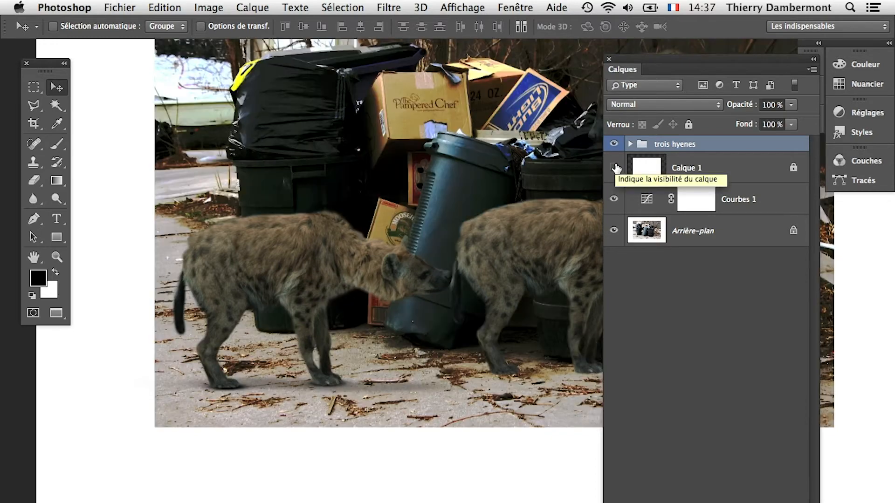
alt+super+click(410, 297)
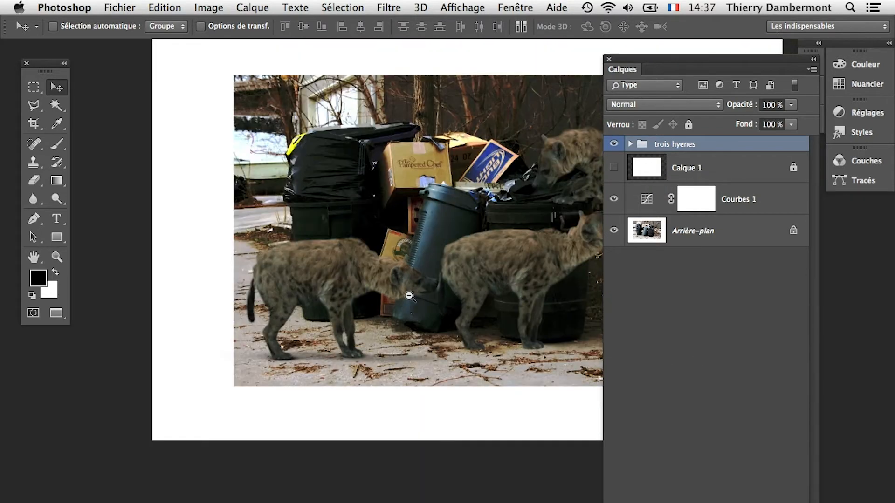
drag(431, 302, 342, 328)
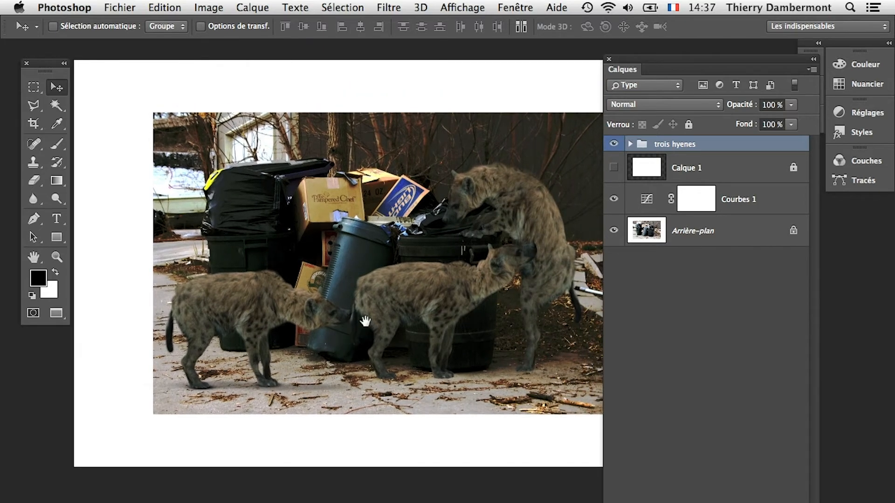
drag(377, 295, 357, 291)
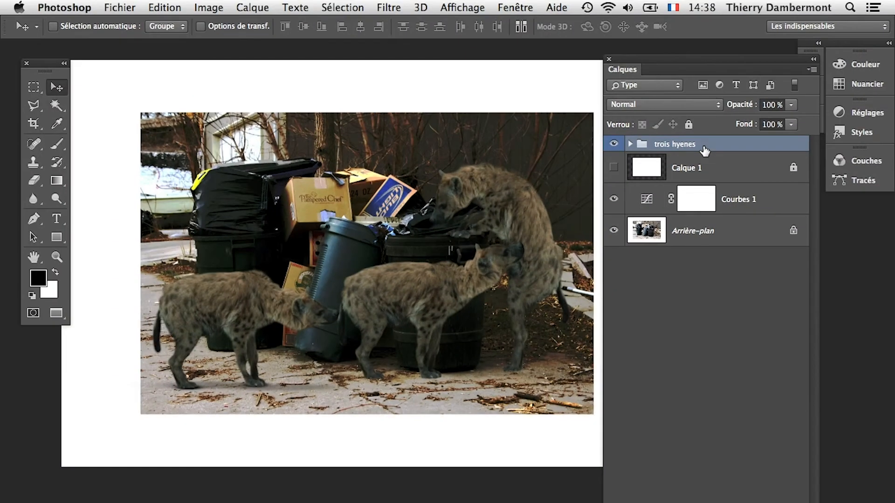
Add a Teinte/Saturation adjustment layer above the trois hyenes group
drag(411, 258, 385, 252)
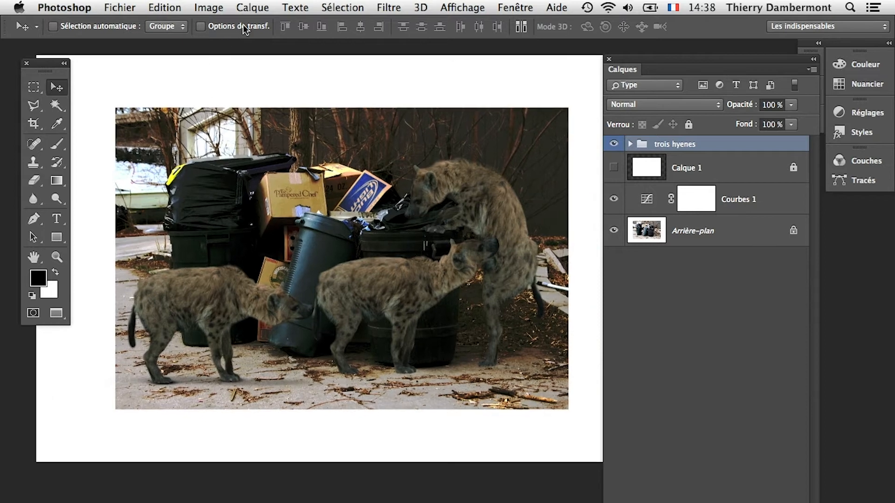
click(252, 7)
mouse_move(275, 149)
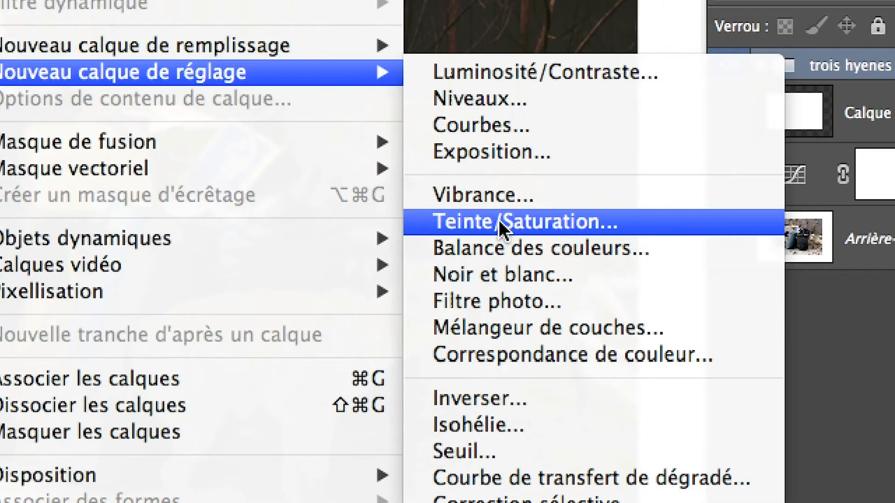
click(499, 222)
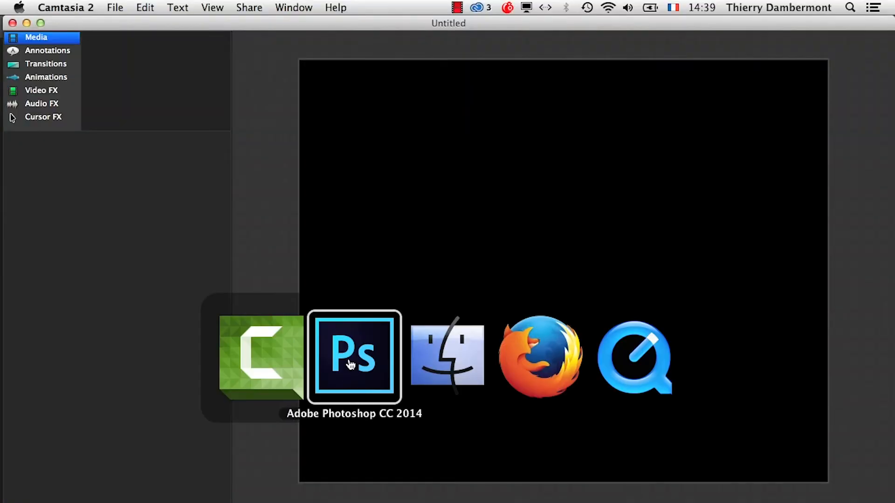
key(super+Tab)
click(599, 325)
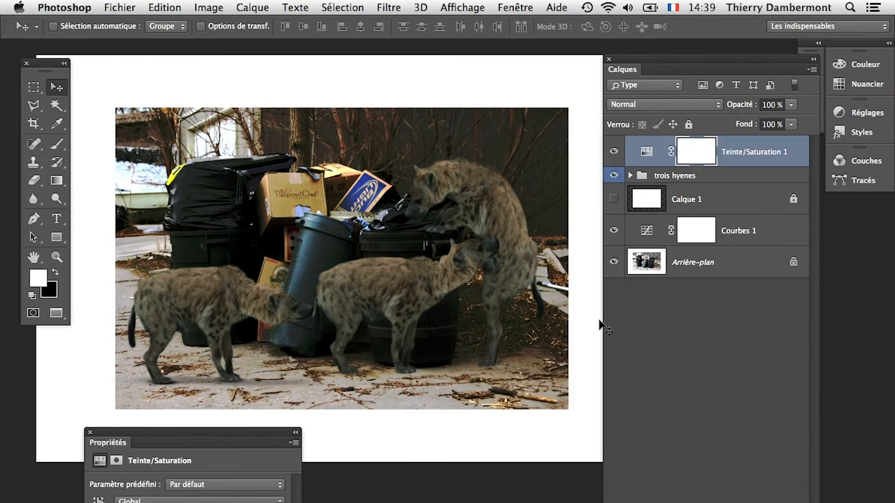
drag(648, 165, 639, 158)
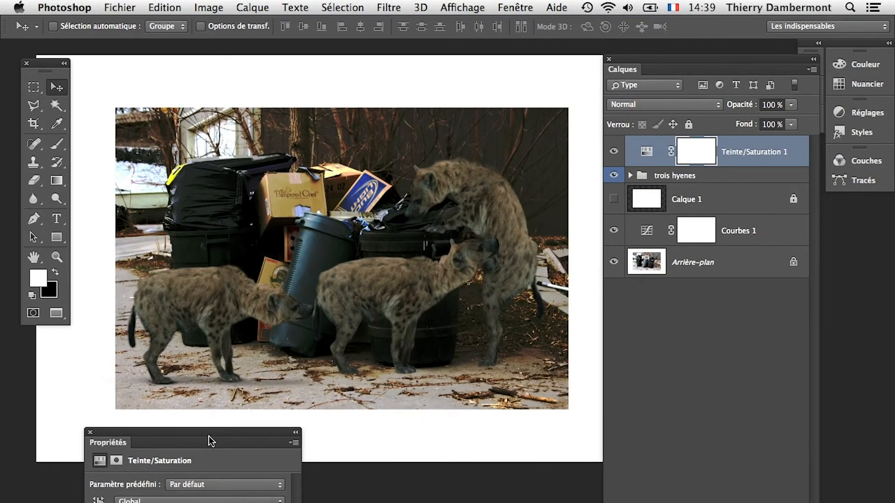
Rearrange the Propriétés and Calques panels so that the hyena composite stays visible beside the Teinte/Saturation settings
drag(212, 441, 511, 68)
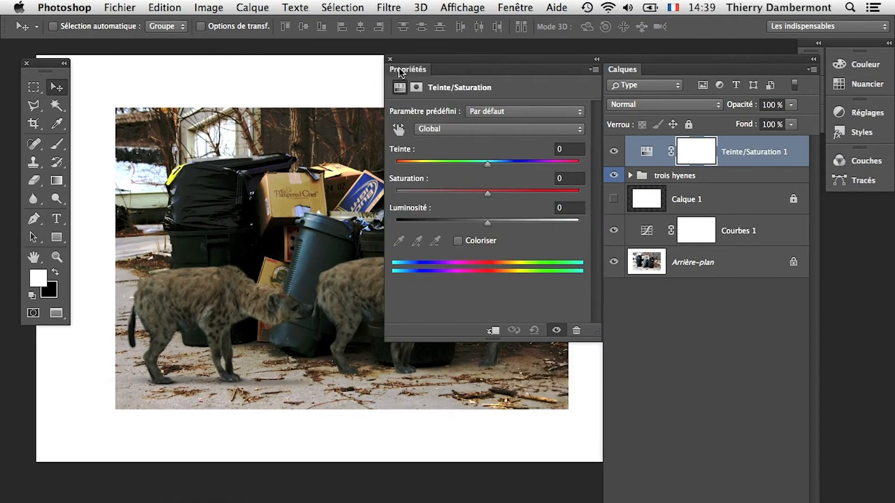
drag(398, 68, 249, 166)
drag(427, 67, 574, 130)
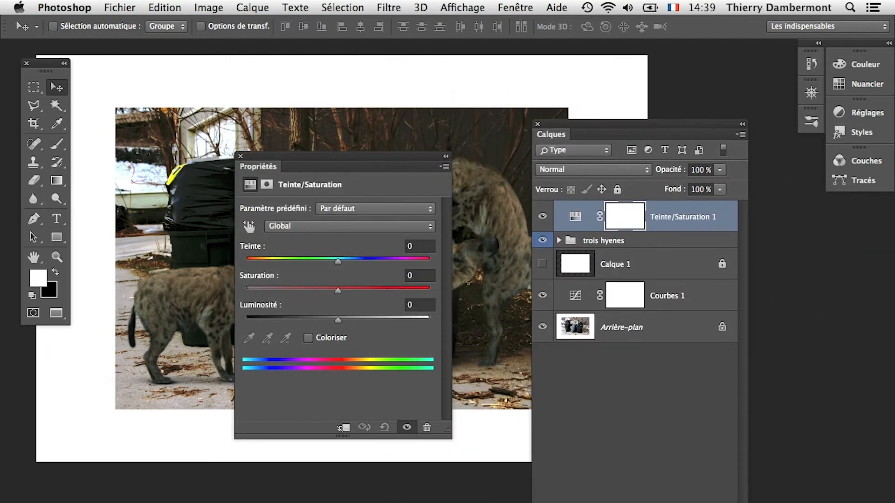
drag(745, 501, 774, 408)
drag(552, 127, 646, 401)
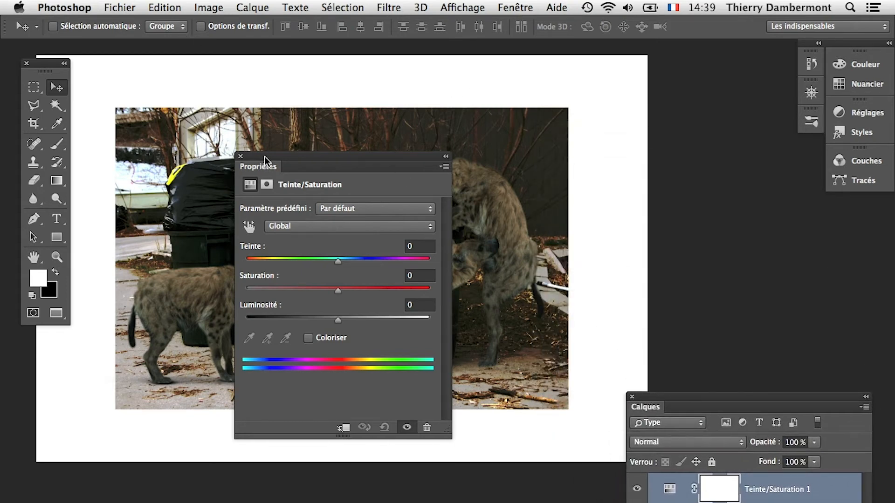
drag(265, 157, 599, 68)
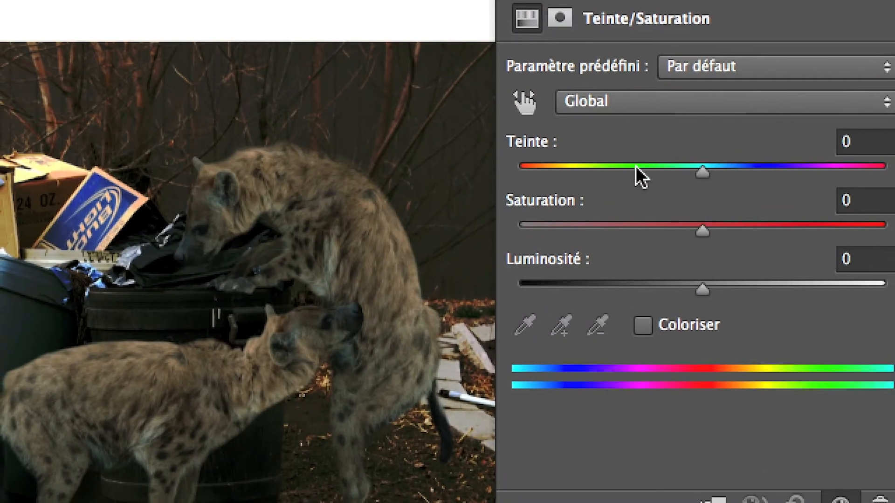
Try different global colour shifts on the adjustment layer, ending with Teinte +143 and Saturation +51
click(636, 175)
drag(633, 167, 537, 169)
drag(594, 169, 790, 173)
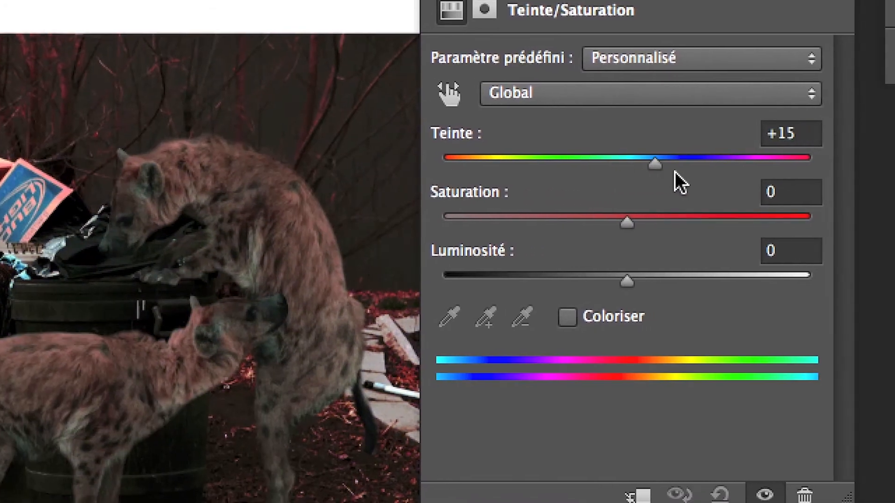
drag(675, 173, 577, 170)
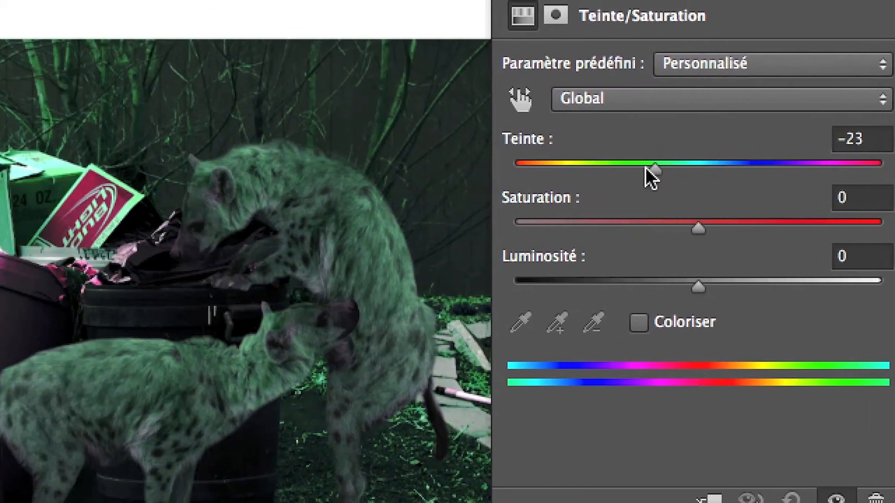
drag(645, 168, 711, 170)
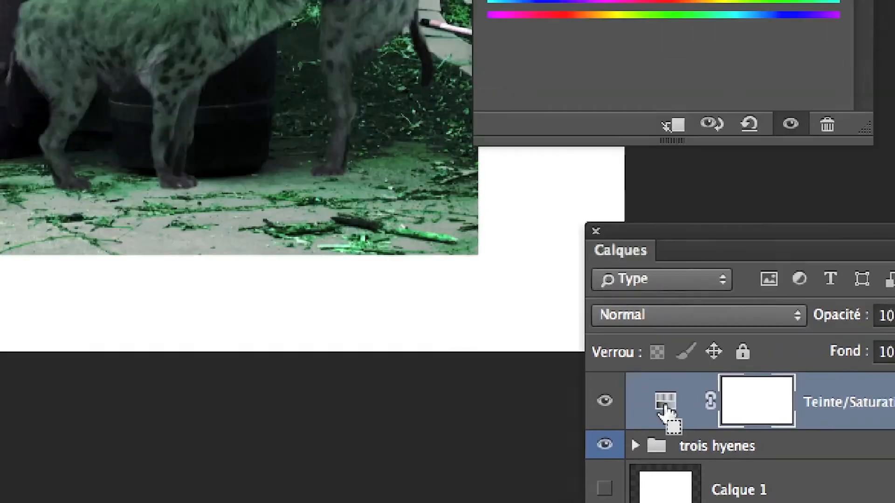
key(super+Tab)
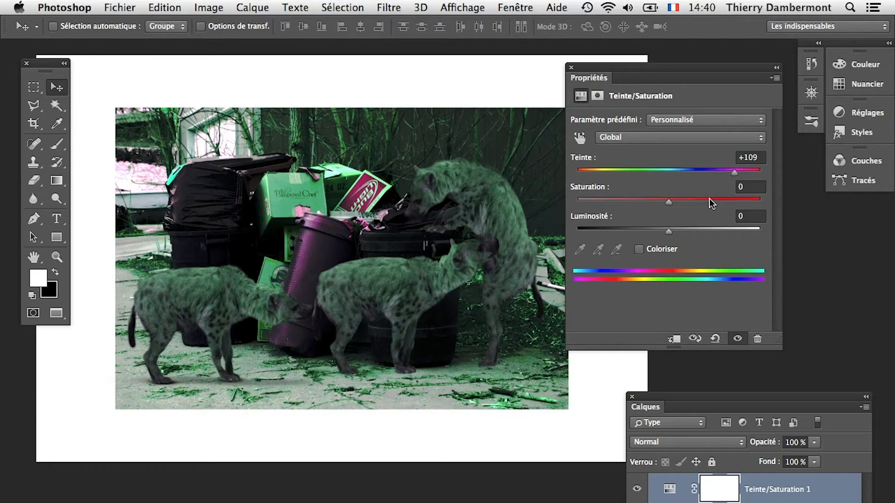
drag(703, 174, 724, 179)
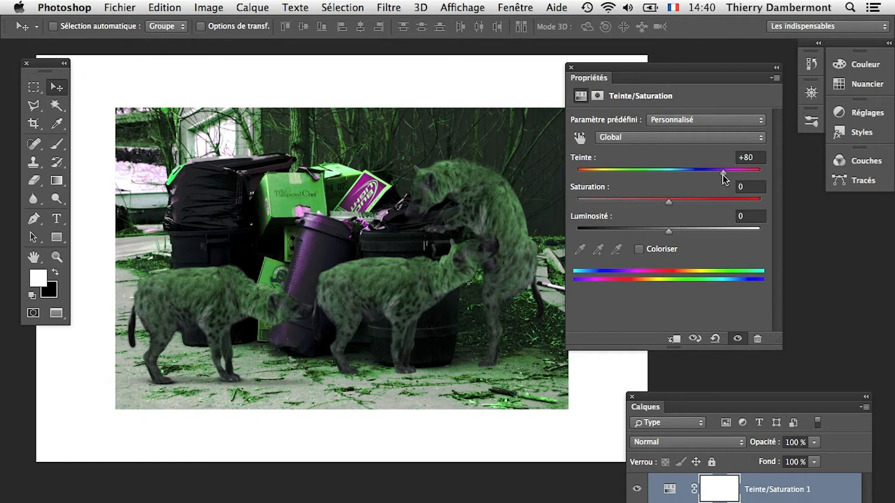
drag(676, 205, 746, 171)
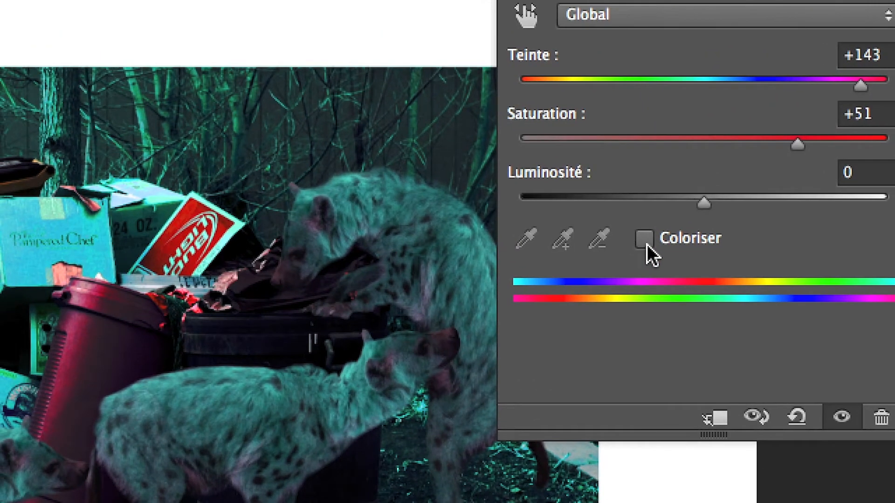
Compare the image with and without the Coloriser option, and leave Coloriser enabled
click(644, 239)
click(646, 244)
click(647, 245)
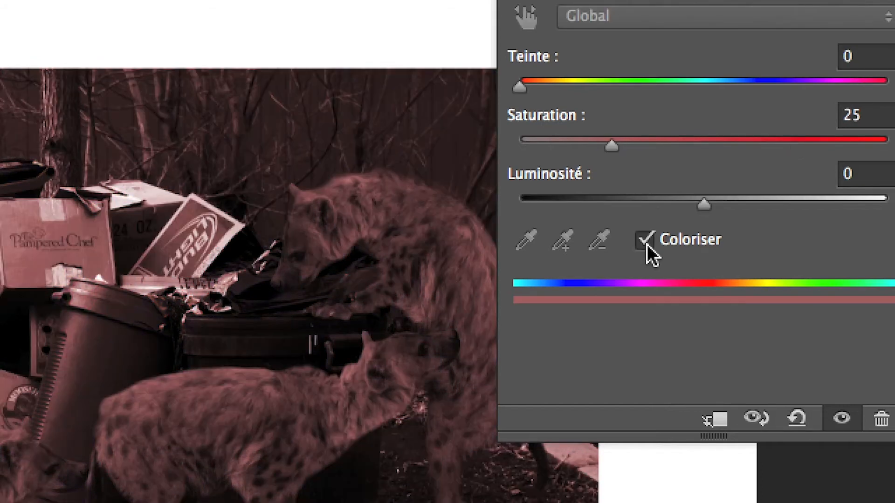
click(647, 244)
click(647, 244)
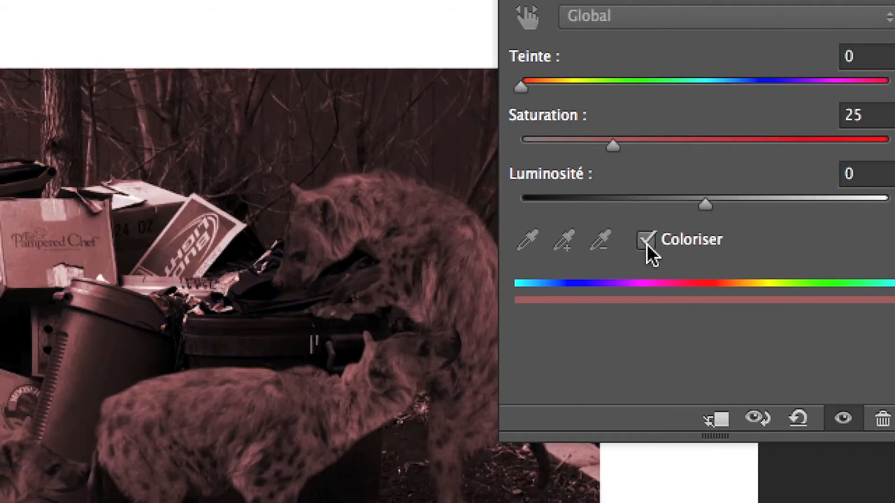
click(647, 244)
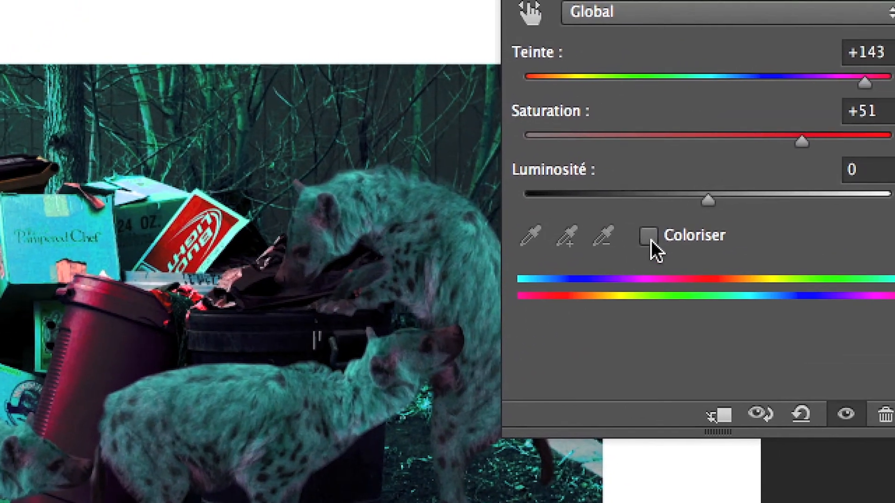
click(650, 239)
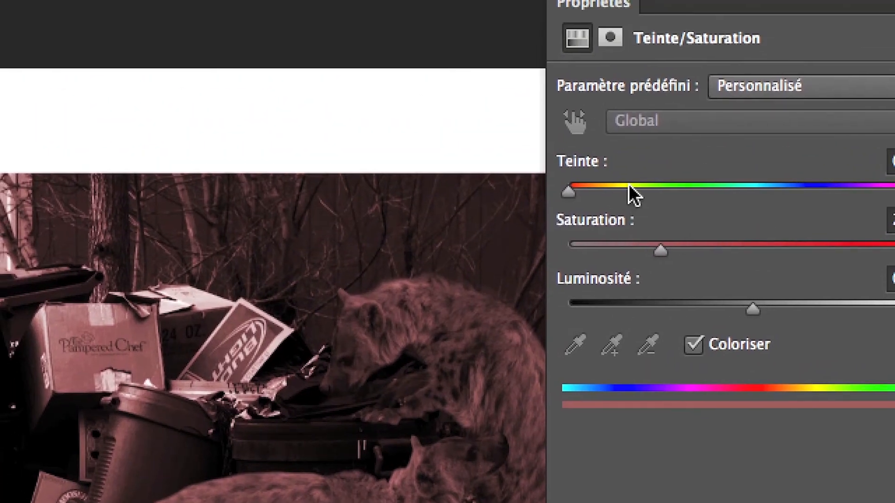
Tint the colourised image blue-violet by setting the Teinte to 244
drag(630, 164, 709, 163)
drag(663, 186, 671, 186)
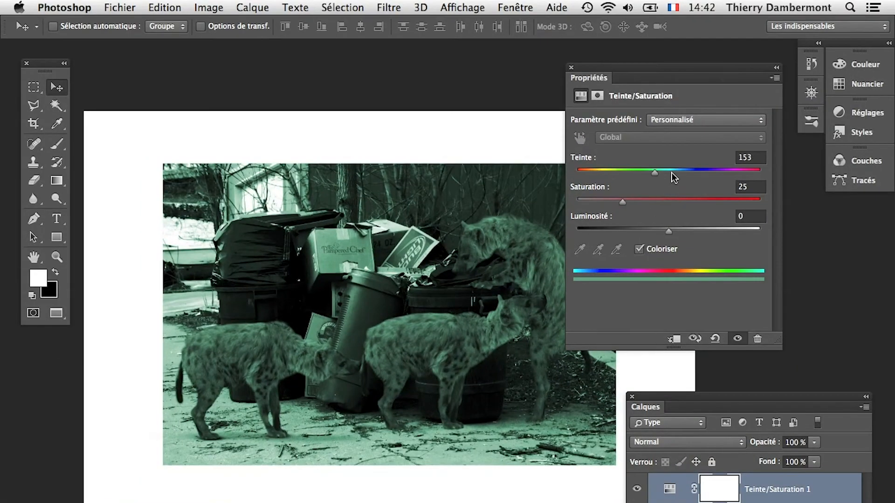
drag(672, 173, 701, 174)
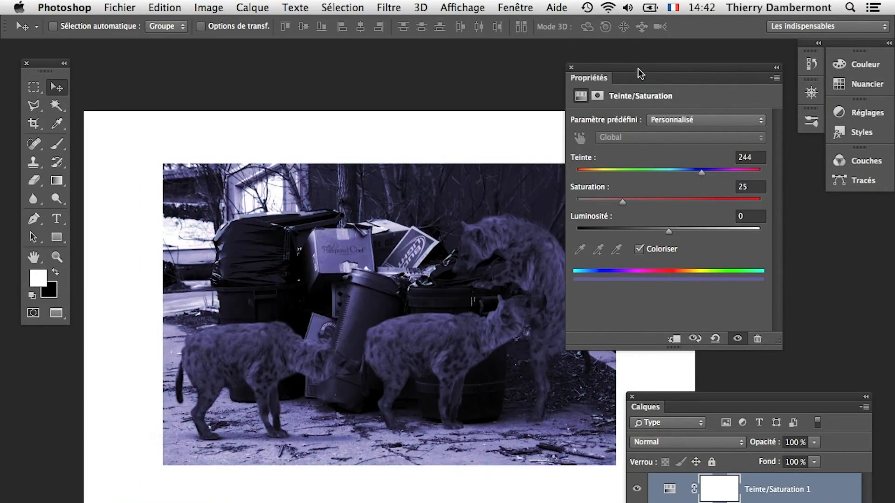
Move the Propriétés panel out of the way and examine the tinted hyenas and rubbish bins up close
drag(637, 66, 75, 431)
scroll(298, 211, up, 2)
scroll(299, 211, up, 1)
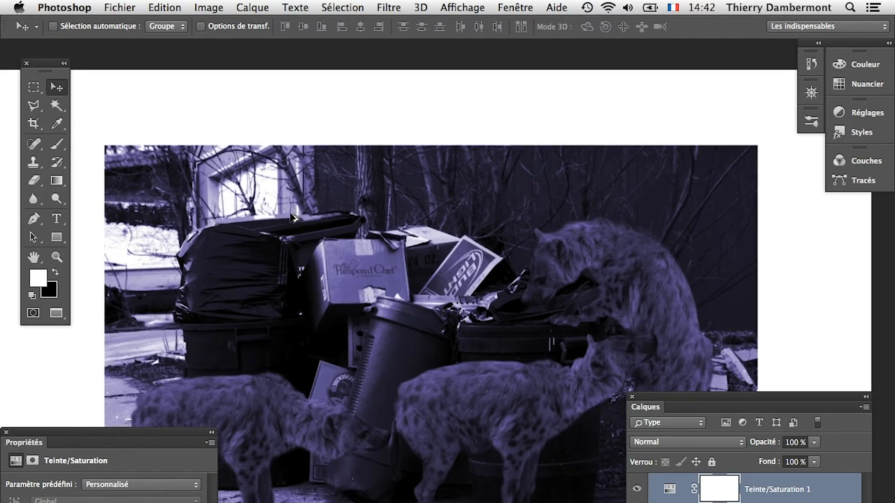
scroll(466, 307, down, 5)
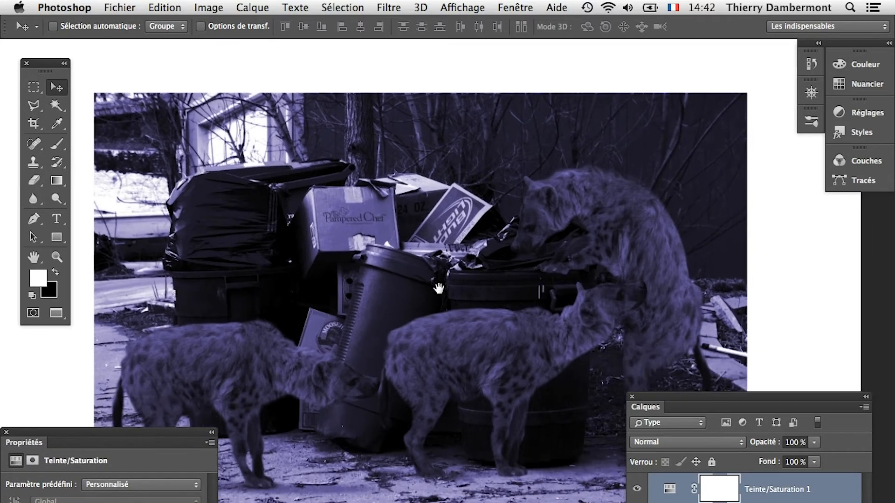
drag(425, 304, 465, 326)
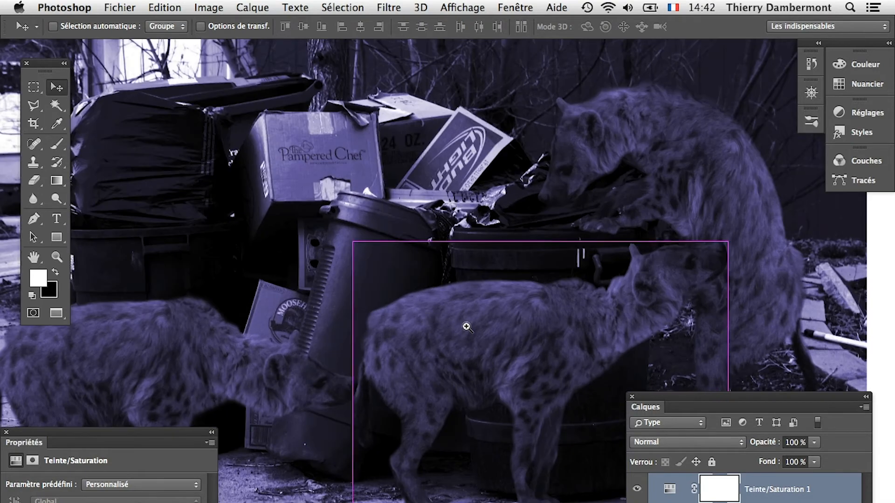
drag(551, 317, 461, 304)
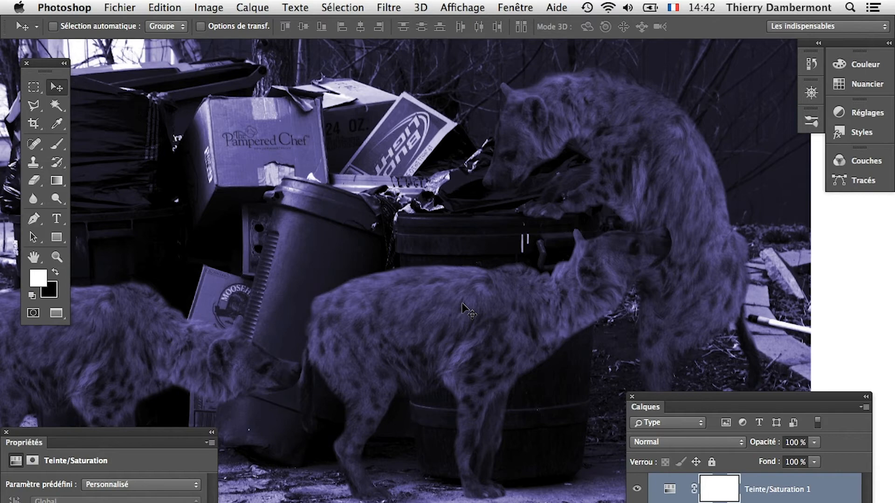
drag(409, 278, 543, 272)
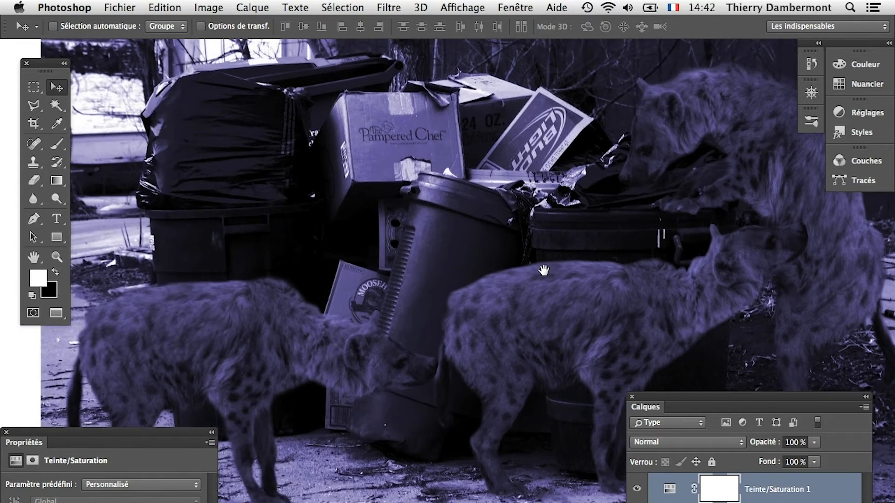
drag(468, 284, 437, 344)
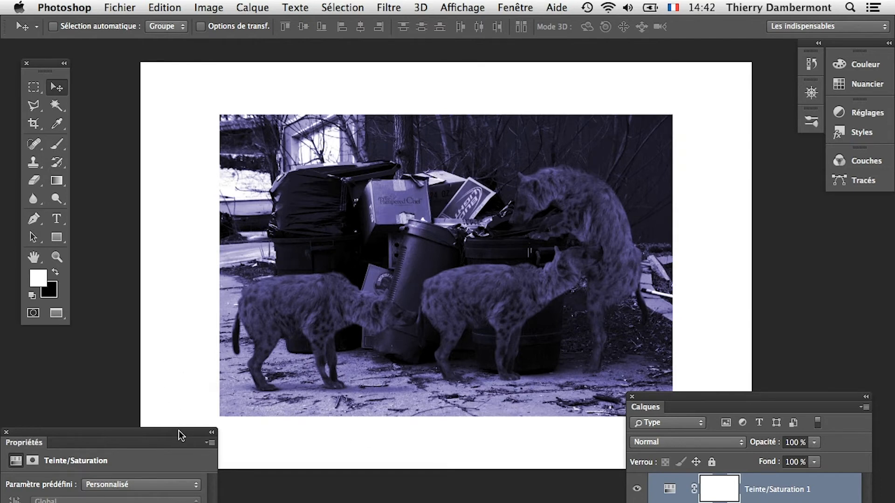
drag(180, 433, 285, 247)
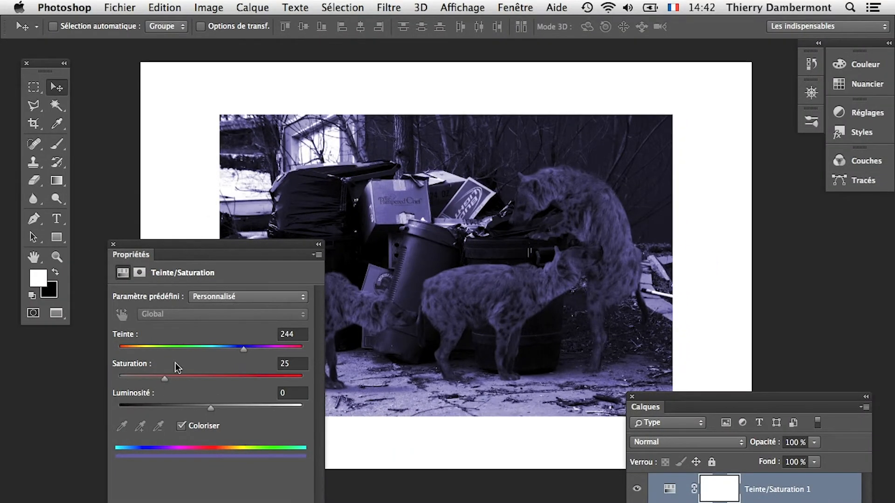
drag(202, 242, 135, 354)
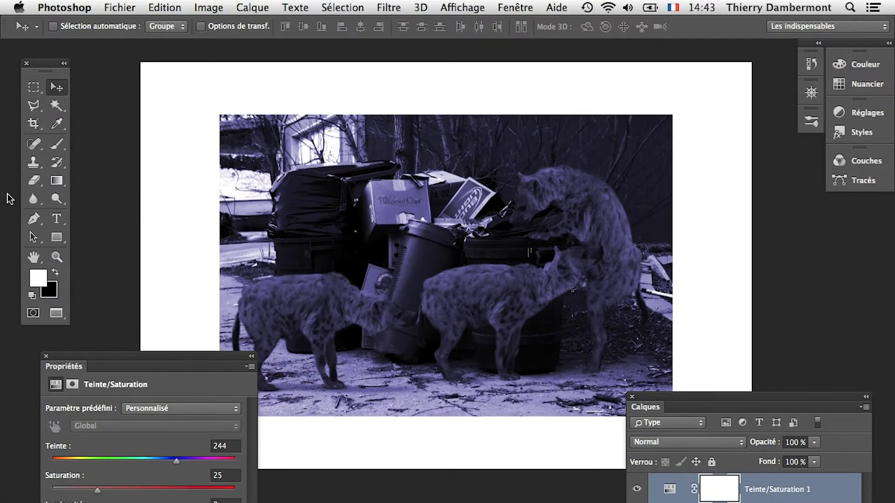
Choose the Gradient tool and set its blending mode to Normal
click(55, 186)
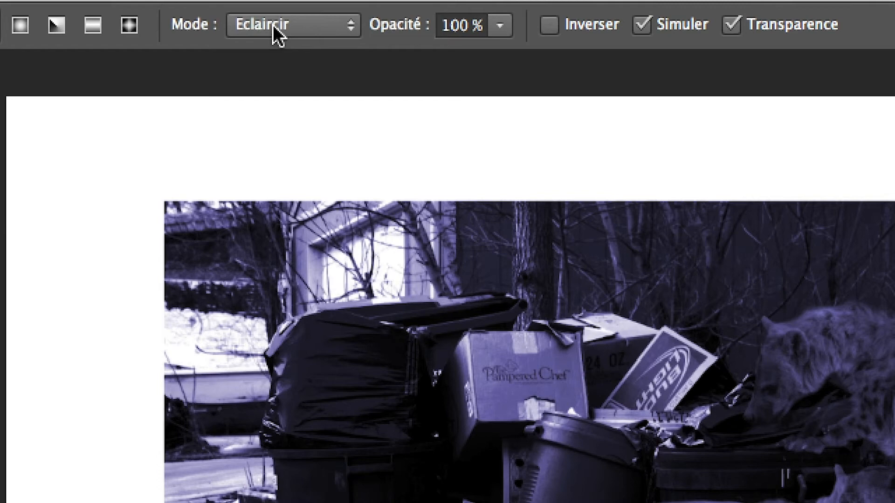
click(274, 27)
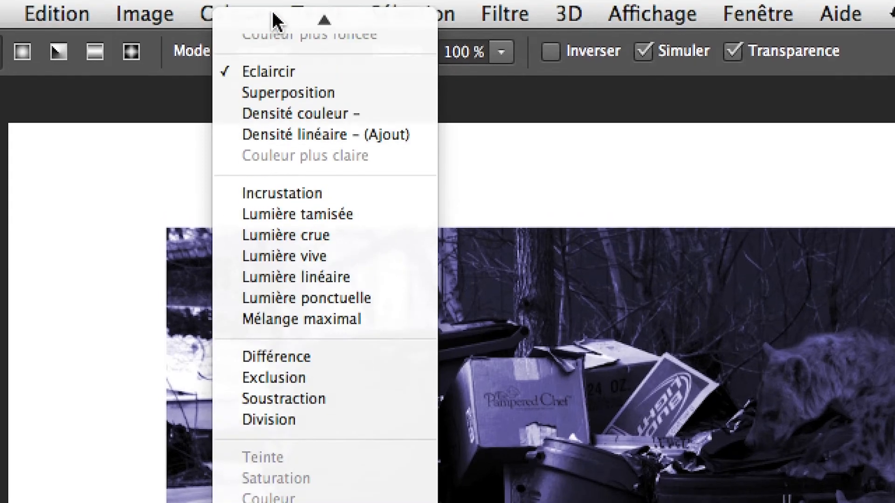
mouse_move(275, 21)
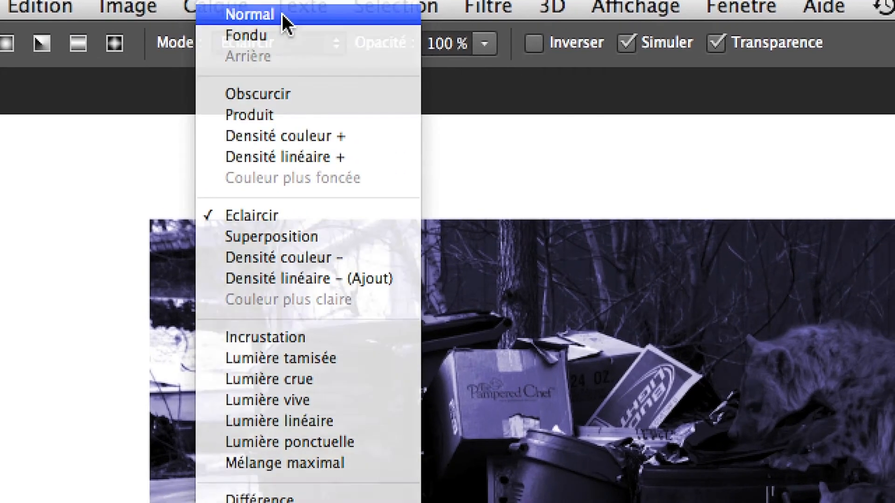
click(282, 16)
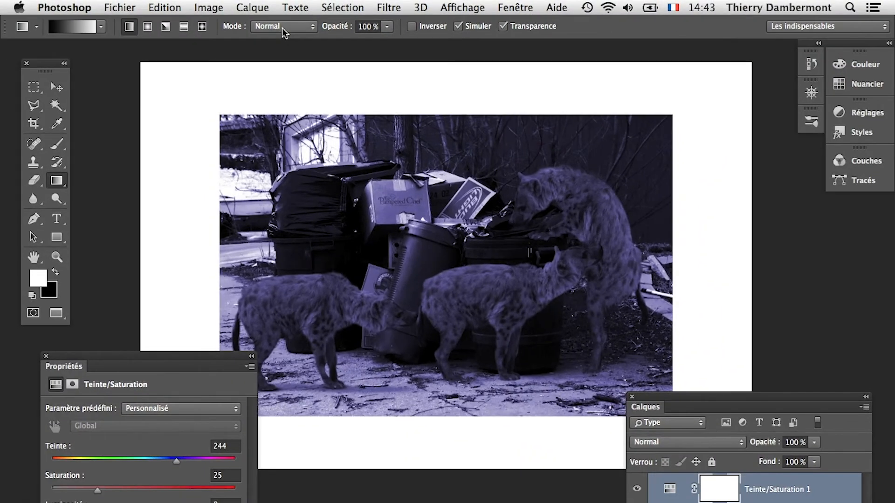
Draw an upward black-to-white linear gradient on the Teinte/Saturation mask, redrawing it until the violet tint covers only the image's upper part
mouse_move(398, 122)
mouse_down()
mouse_move(405, 207)
mouse_move(401, 155)
mouse_up()
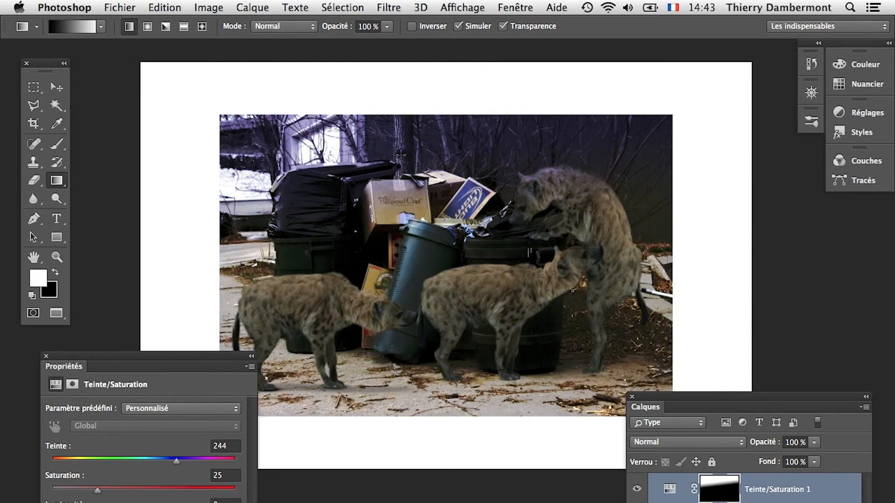
drag(442, 292, 428, 158)
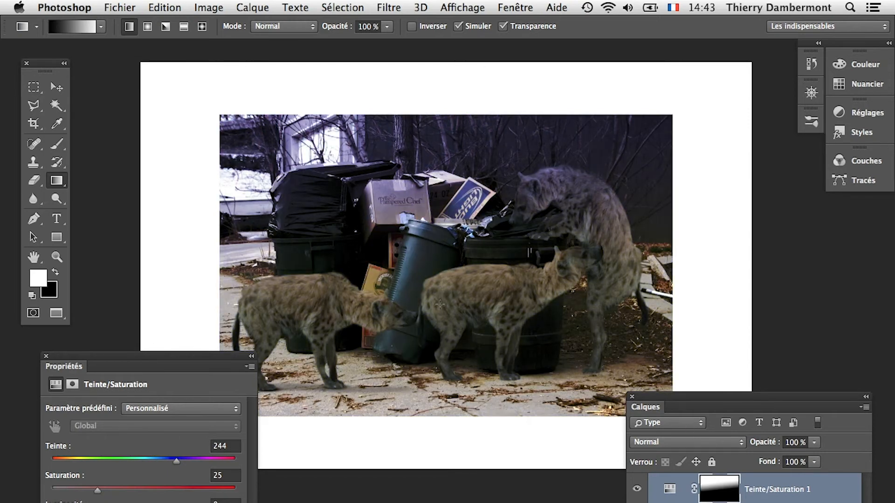
drag(440, 303, 425, 133)
drag(453, 319, 396, 81)
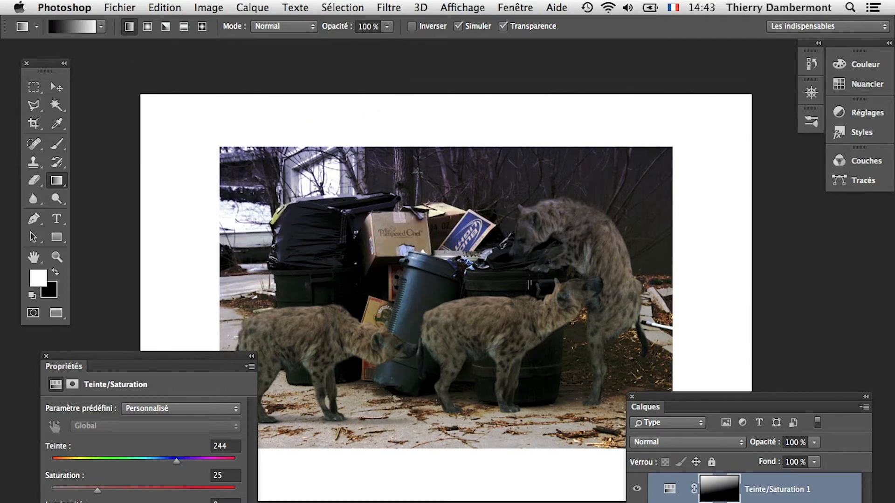
scroll(432, 229, down, 4)
drag(431, 274, 415, 189)
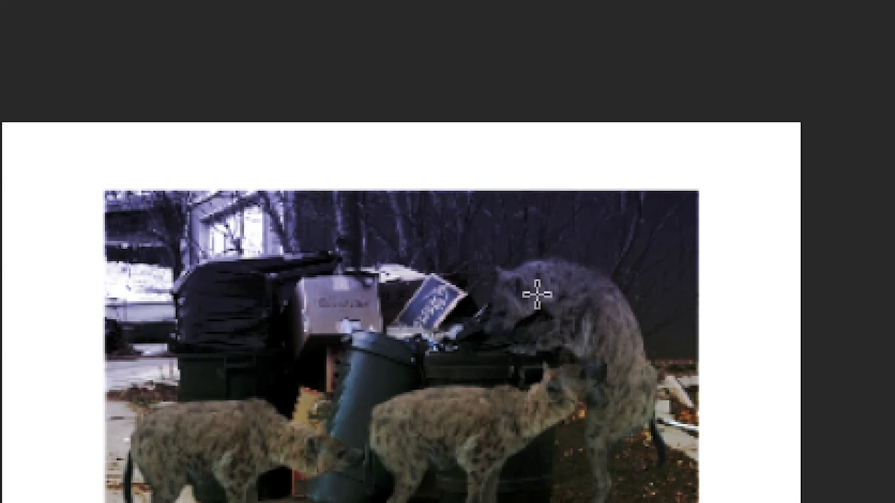
alt+scroll(537, 296, up, 10)
alt+scroll(536, 295, down, 1)
alt+scroll(552, 275, down, 3)
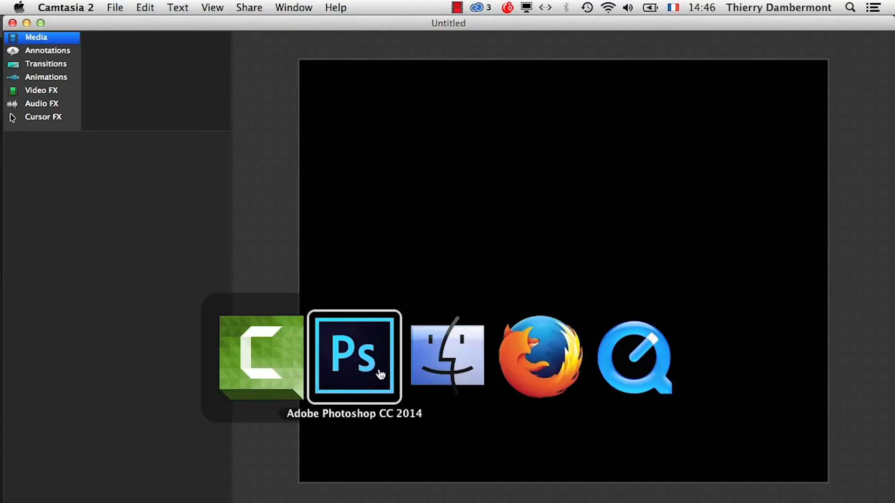
Switch to Photoshop, try moving the Teinte/Saturation 1 layer onto the trois hyenes group, and undo the move
click(381, 342)
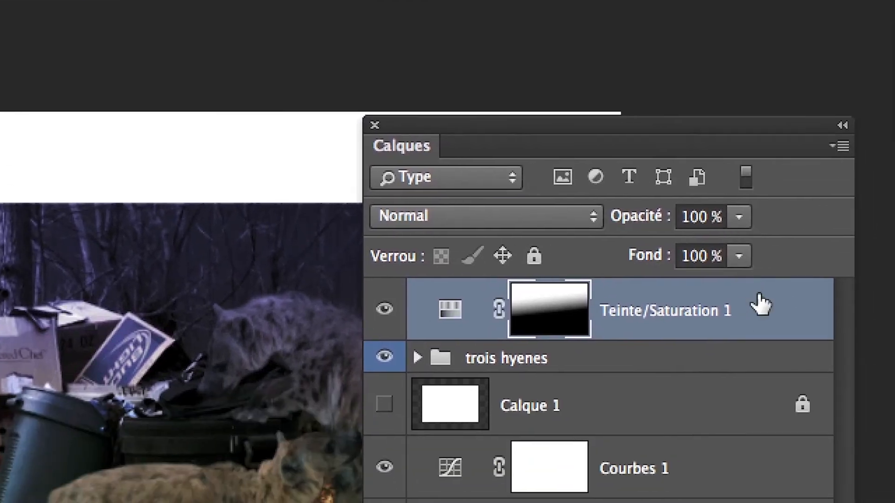
drag(762, 307, 751, 328)
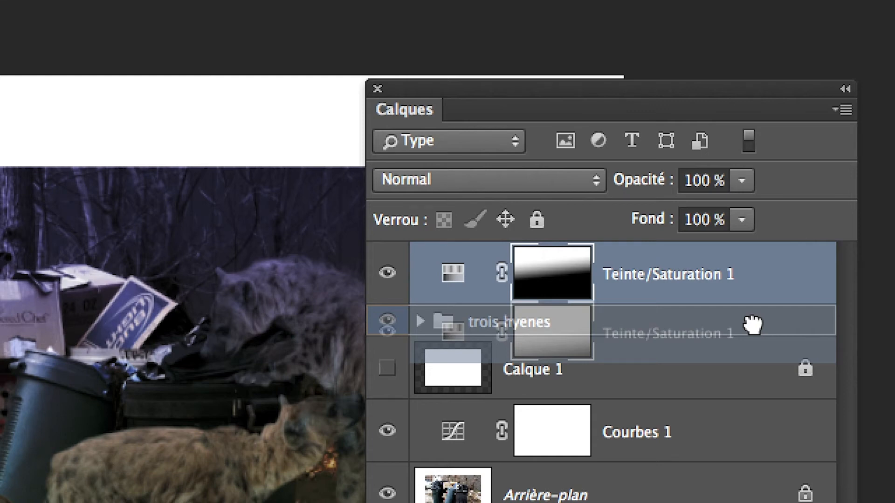
drag(751, 326, 751, 324)
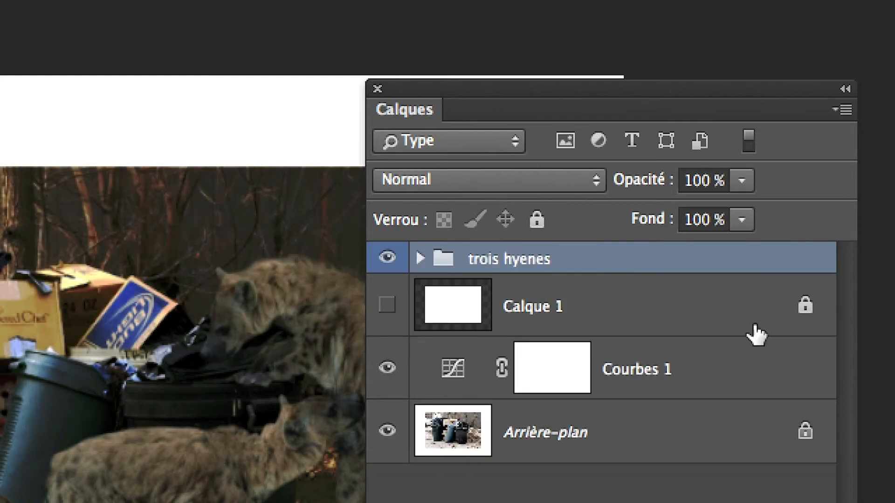
key(ctrl+z)
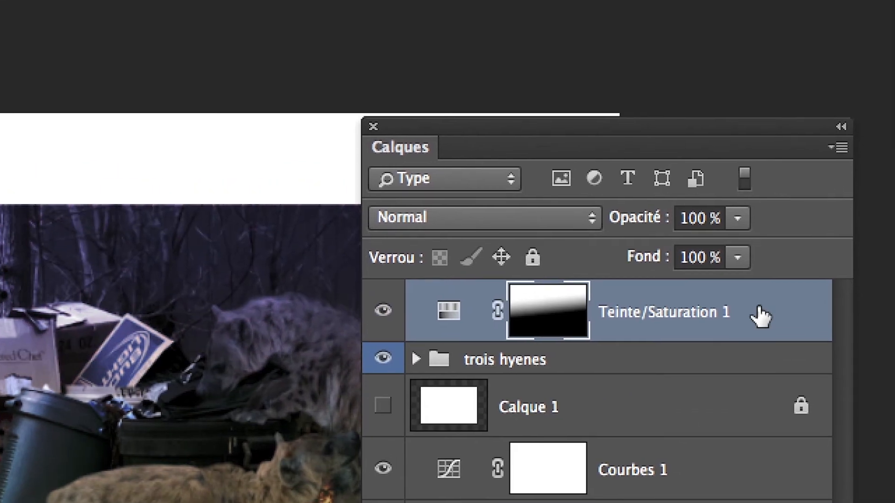
Place the Teinte/Saturation 1 adjustment layer directly below the trois hyenes group and move the Calques panel clear of the image
drag(760, 317, 749, 364)
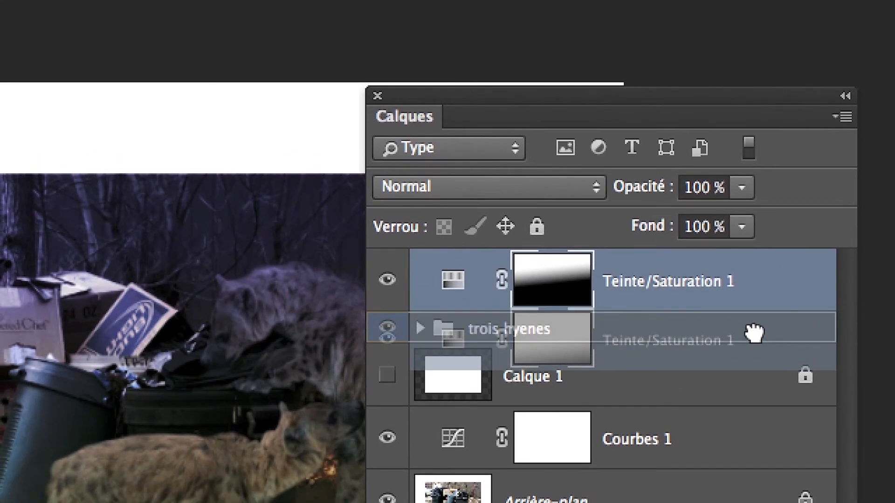
mouse_move(754, 333)
mouse_down()
mouse_move(753, 344)
mouse_move(755, 322)
mouse_move(755, 340)
mouse_up()
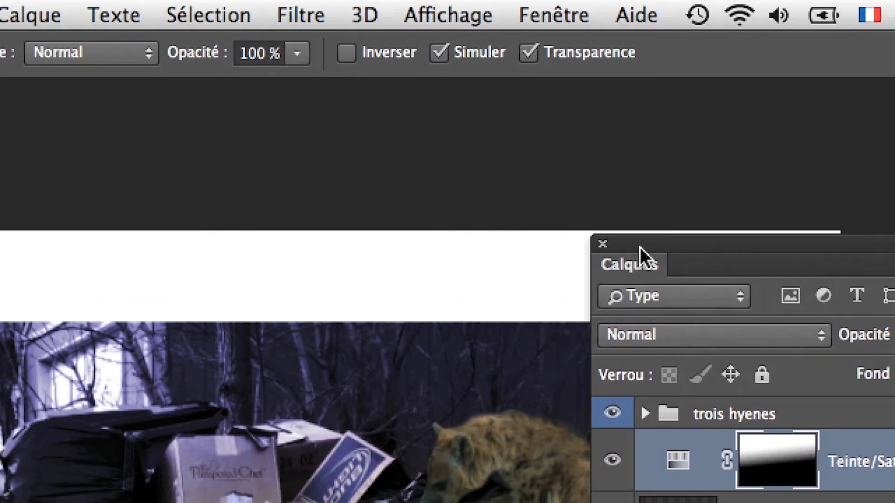
drag(639, 247, 806, 264)
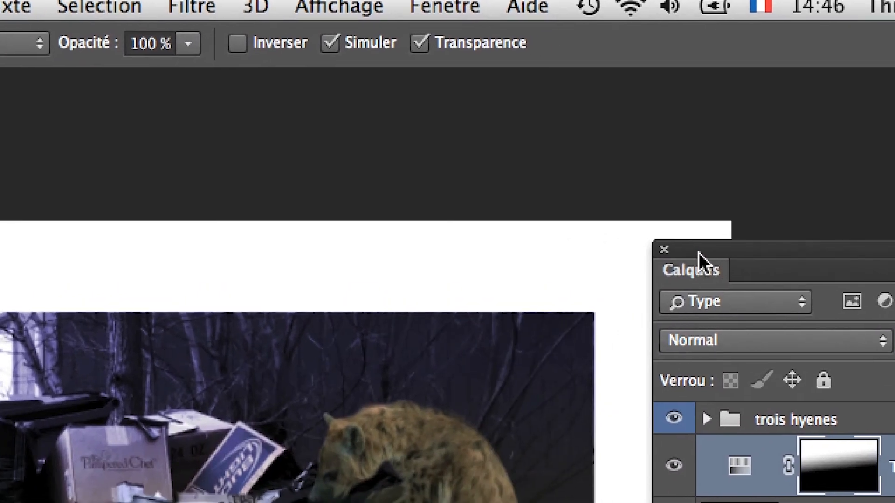
key(z)
alt+click(561, 432)
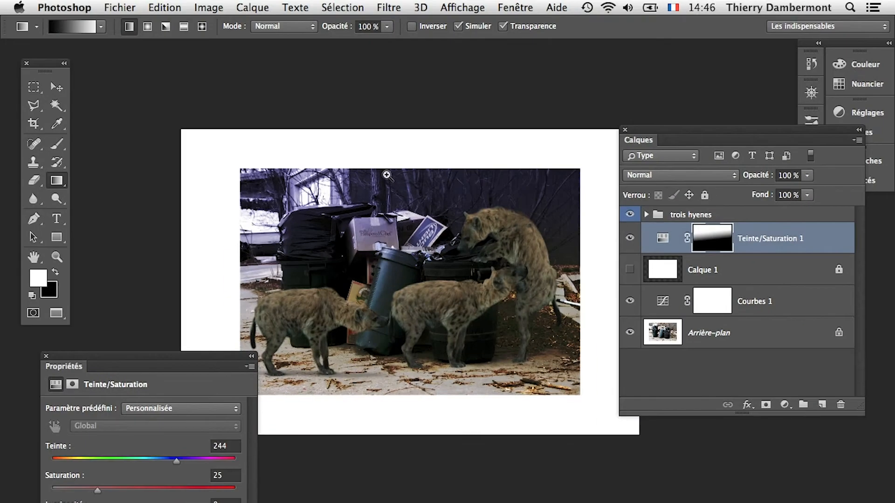
click(390, 184)
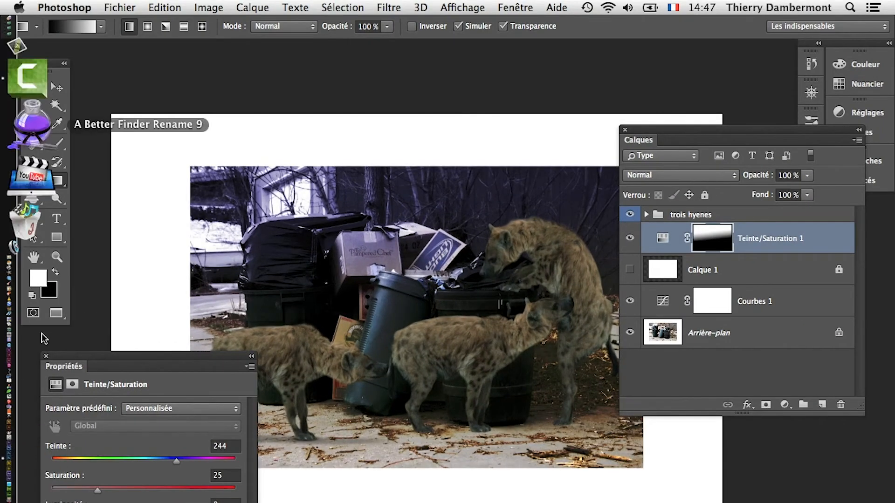
Save the composite as a new Photoshop version named poubelles-11.psd in the PS-2014-07-09 folder
click(119, 7)
click(154, 152)
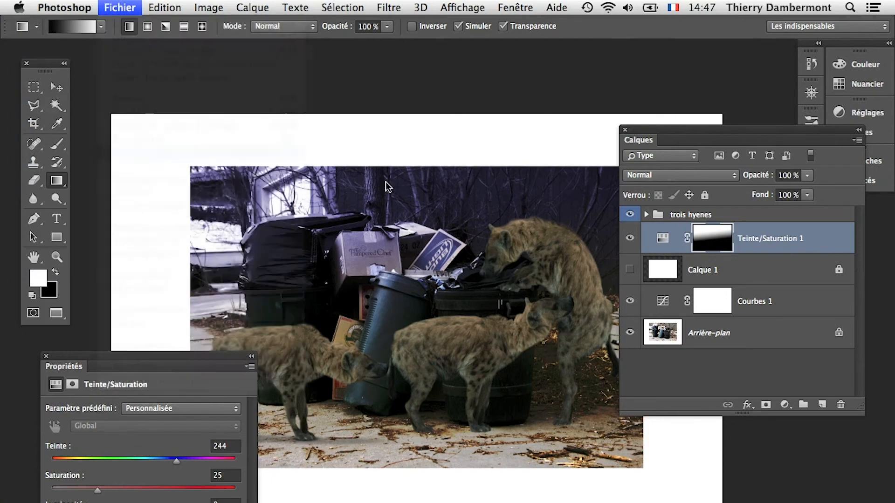
click(447, 115)
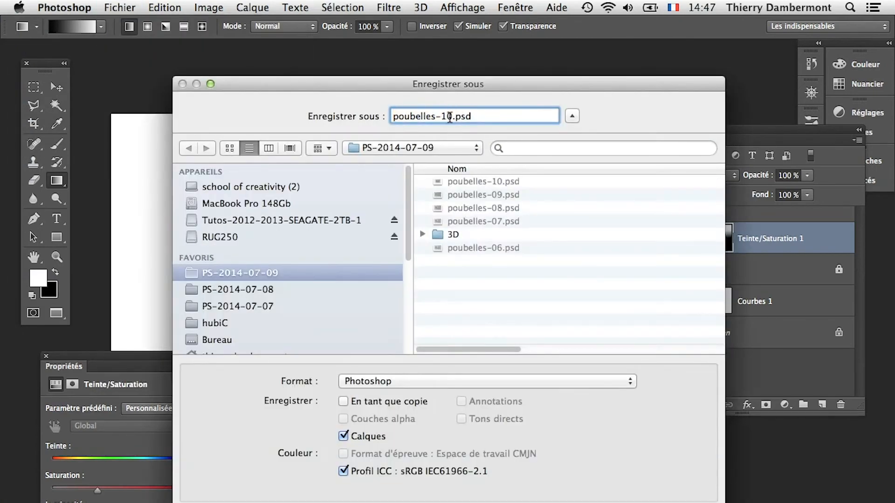
drag(449, 117, 453, 116)
key(Return)
click(649, 312)
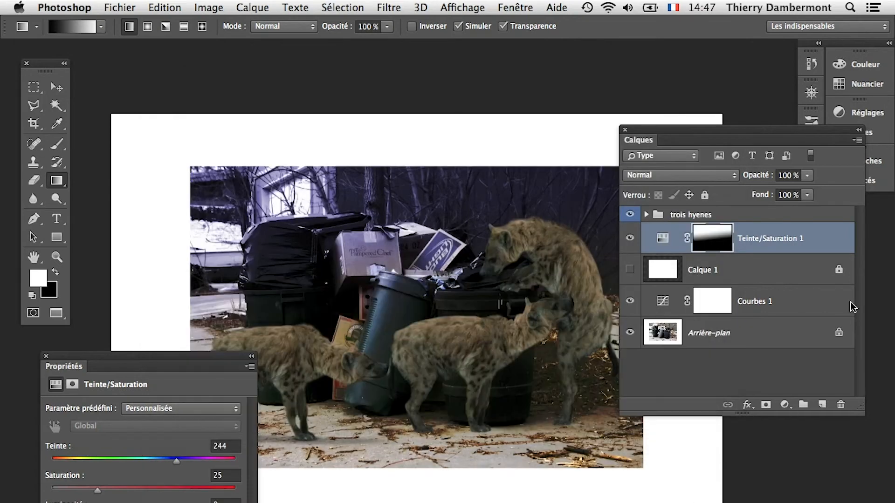
Switch to Firefox and open a new browser window
click(16, 495)
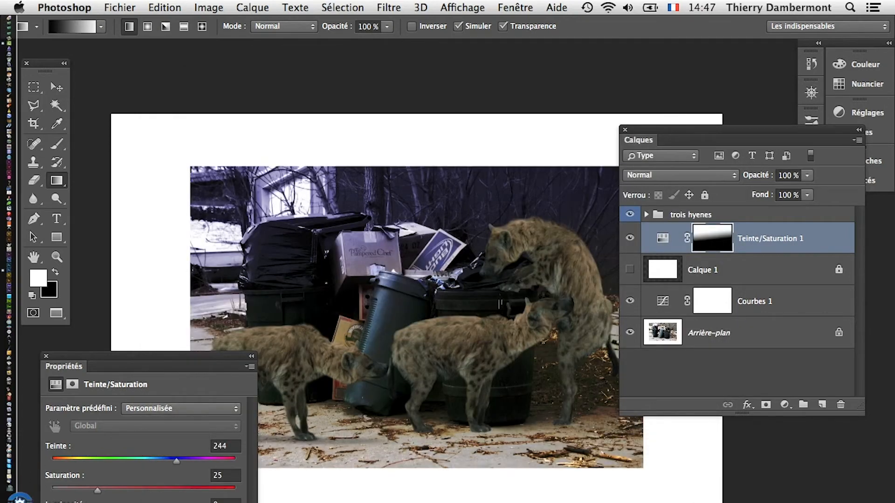
click(97, 8)
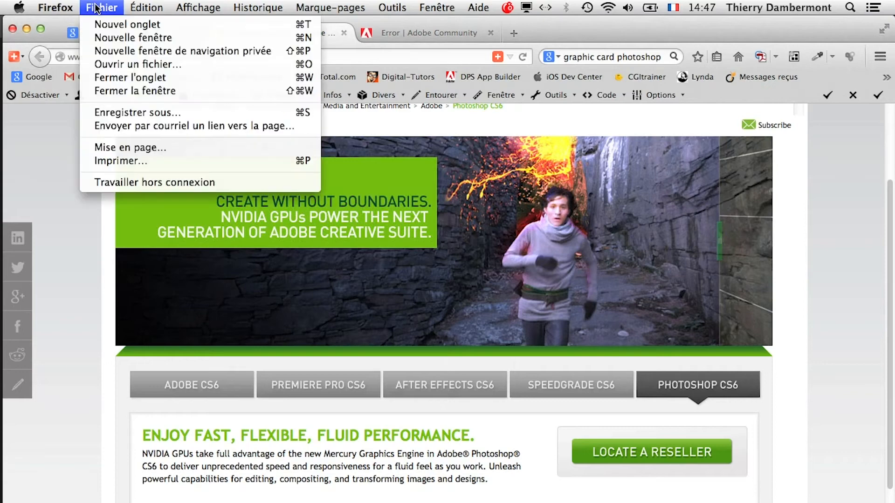
click(543, 167)
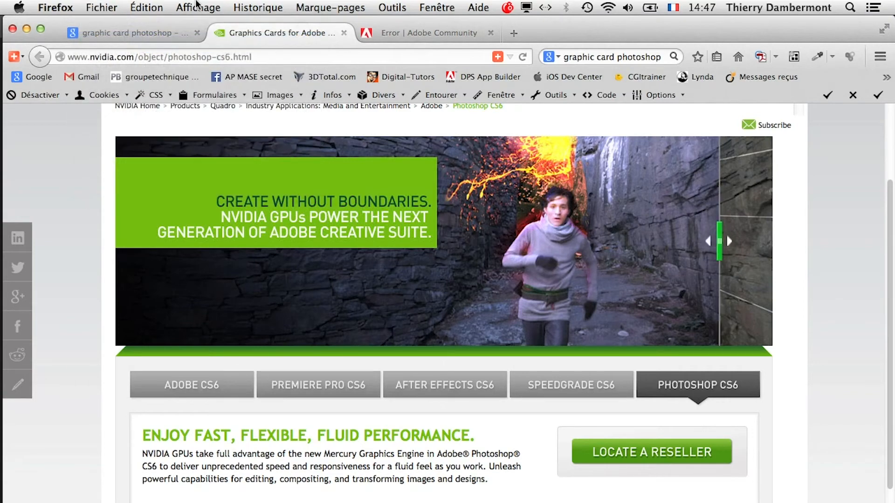
click(106, 8)
click(113, 8)
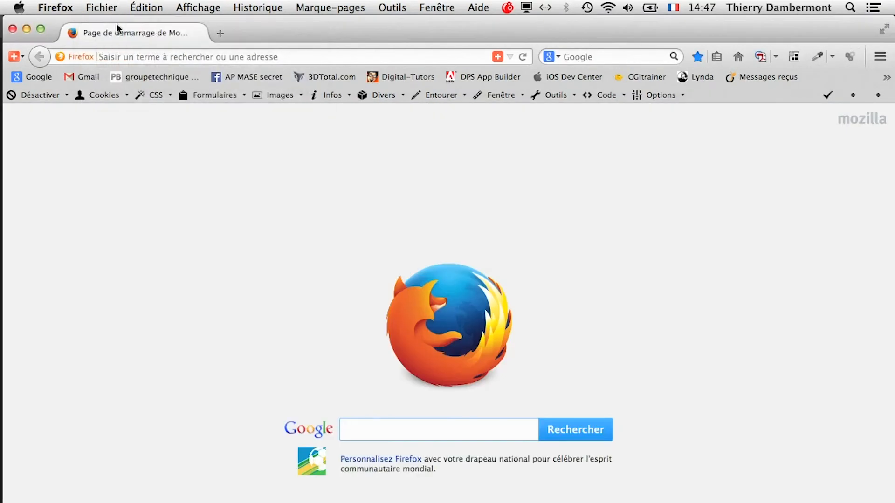
Search Google for mountain "public domain"
text(mountain "public)
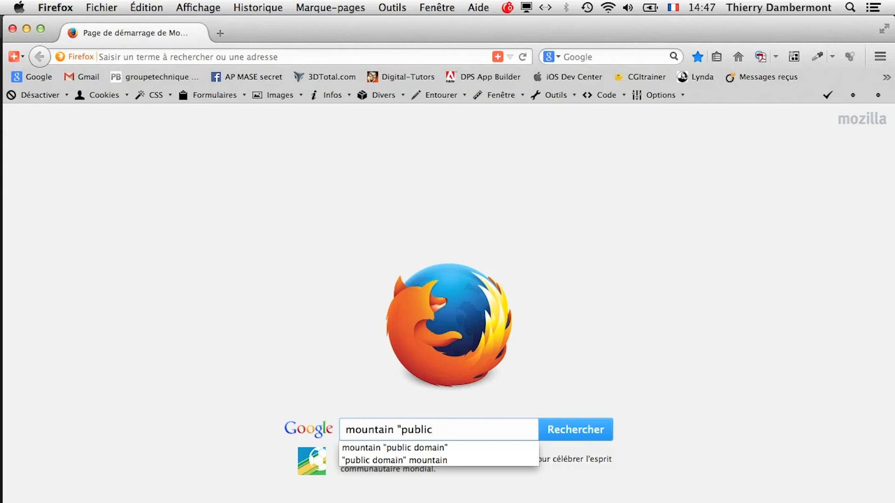
key(Down)
key(Return)
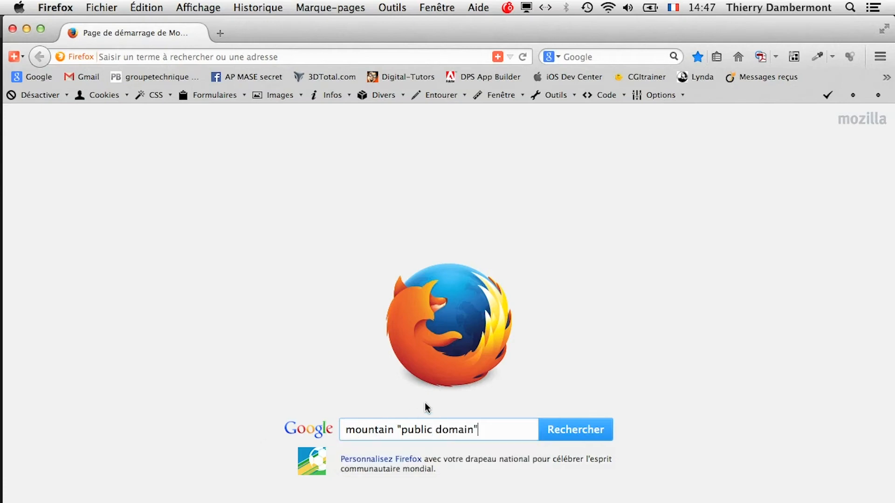
click(578, 429)
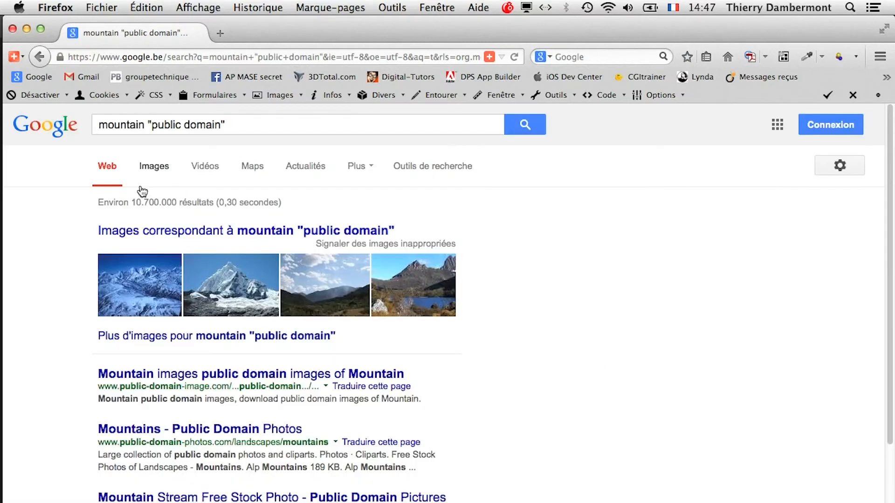
Show the image results for the mountain search and narrow them with the size filter
click(154, 172)
click(447, 172)
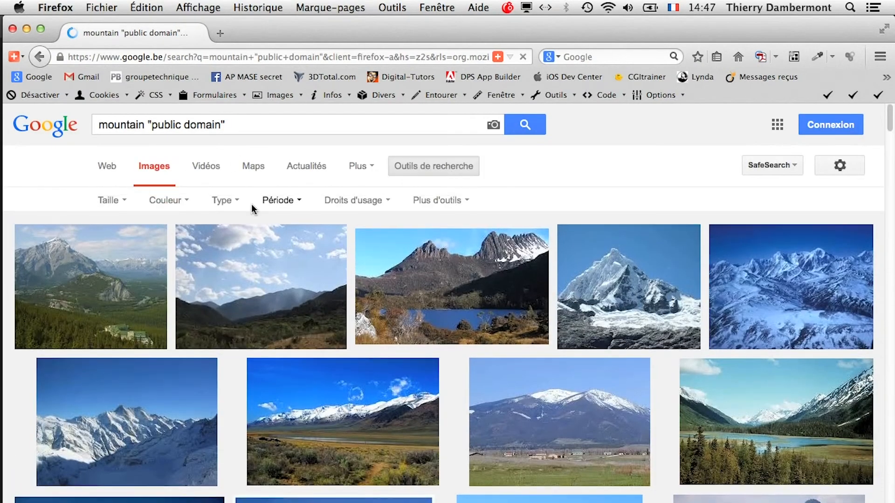
click(110, 209)
click(117, 241)
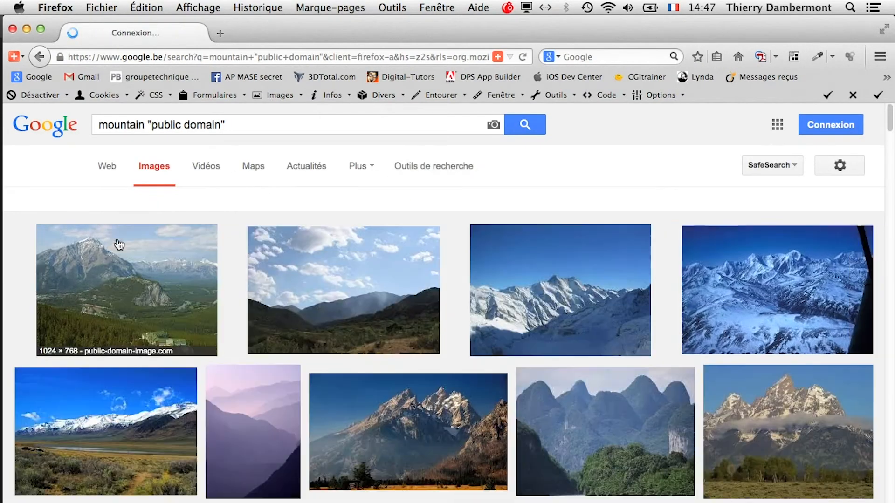
Open the snow-capped Mount Fuji result in a new tab and display the full-size image
scroll(345, 454, down, 6)
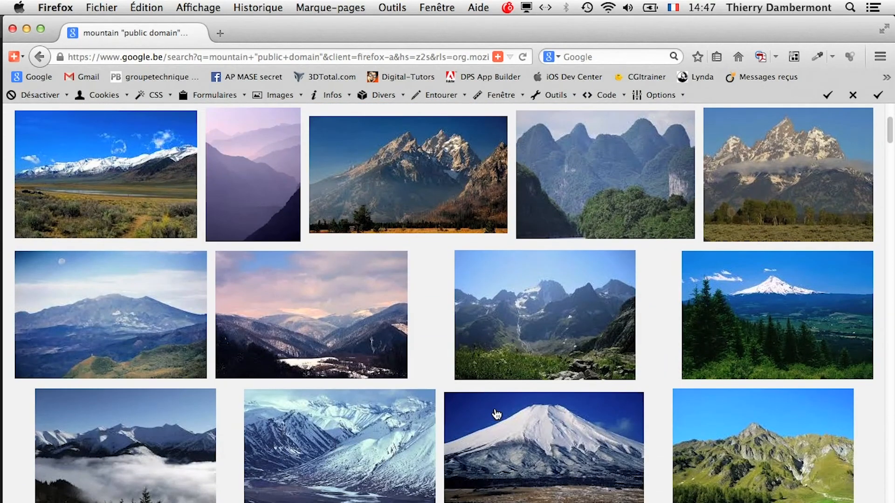
right_click(497, 414)
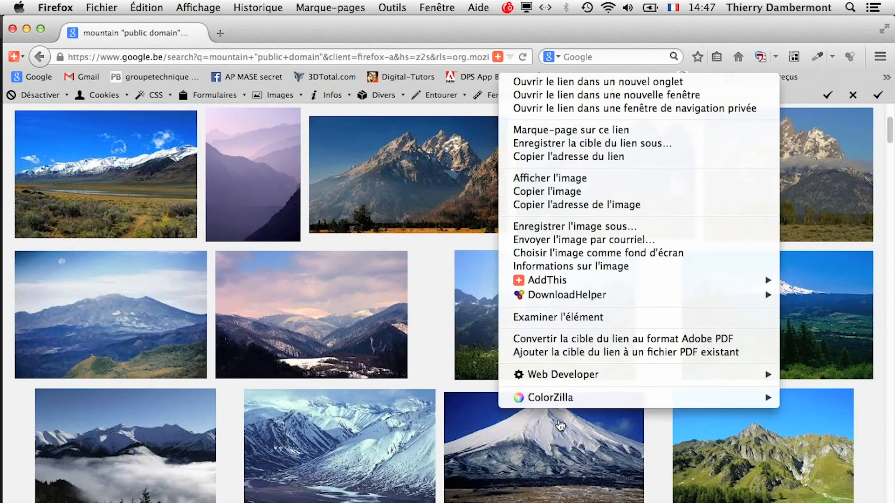
click(592, 76)
click(306, 33)
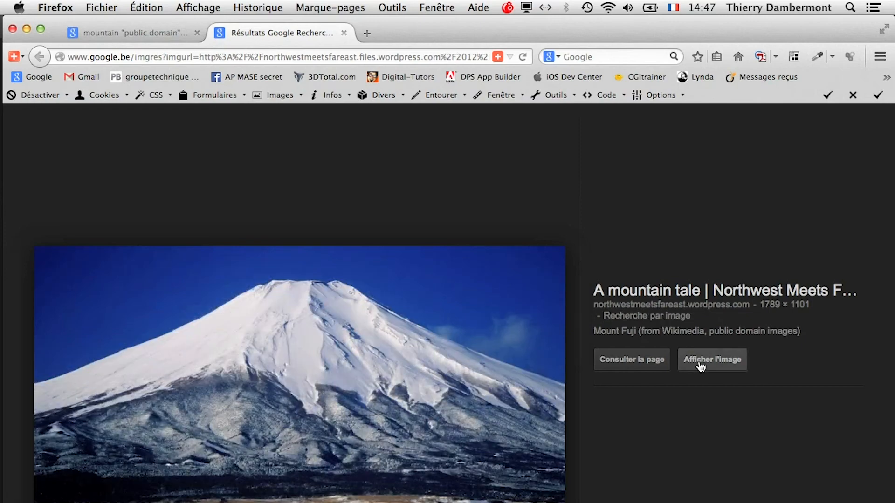
click(712, 359)
Save the full-size Mount Fuji image to the PS-2014-07-09 folder under its proposed file name
right_click(365, 320)
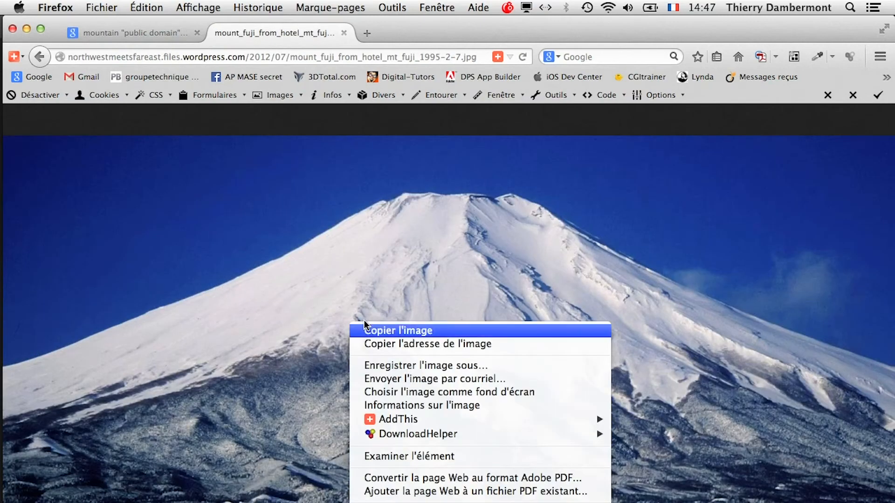
click(434, 366)
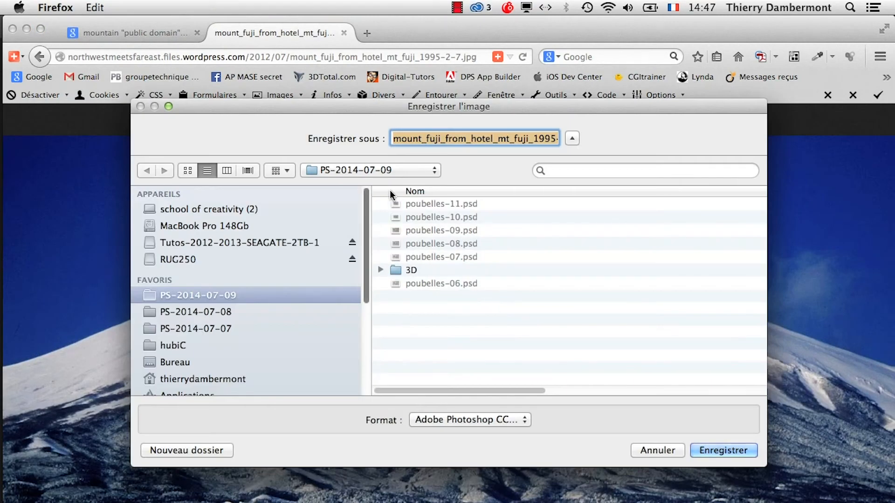
click(723, 451)
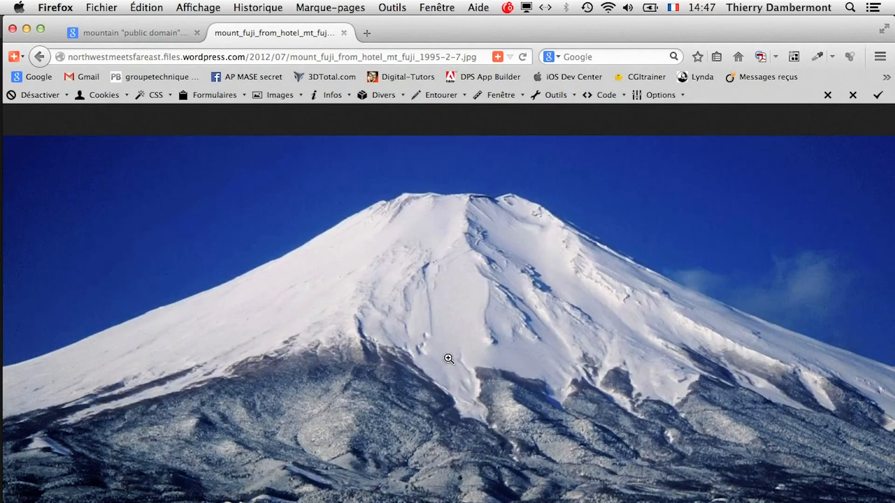
Switch back to Photoshop and open mount_fuji_from_hotel_mt_fuji_1995-2-7.jpg from the PS-2014-07-09 folder
key(super+Tab)
click(120, 7)
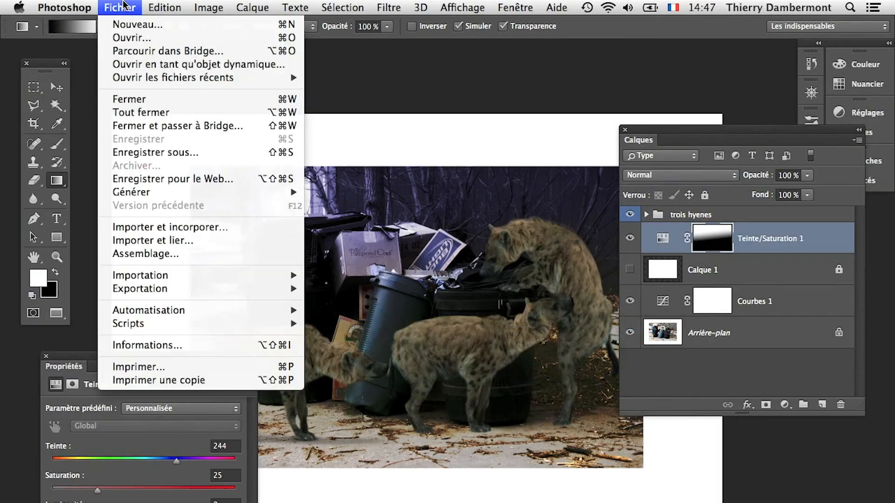
click(137, 34)
click(438, 161)
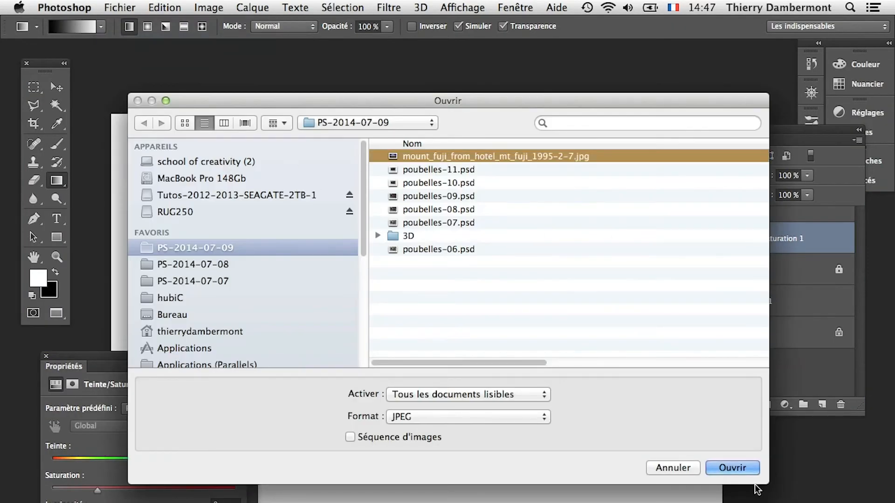
key(Return)
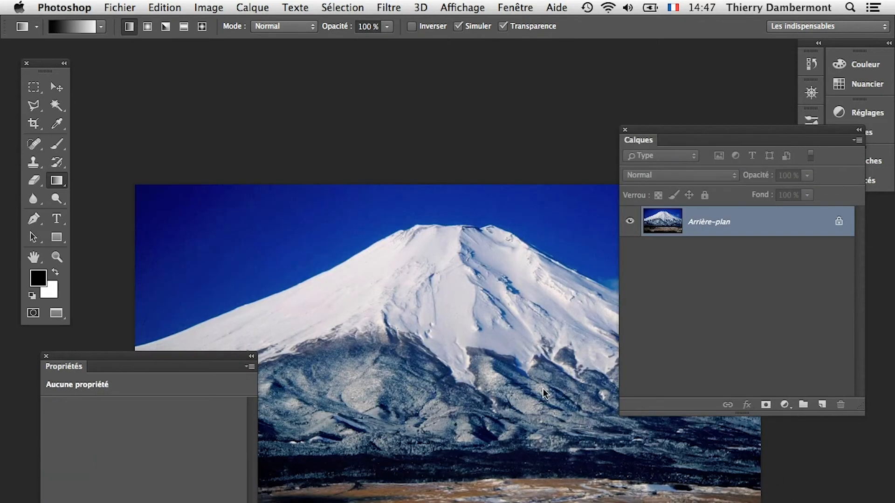
Assign the sRGB IEC61966-2.1 colour profile to the Mount Fuji image and return to the Gradient tool
click(179, 7)
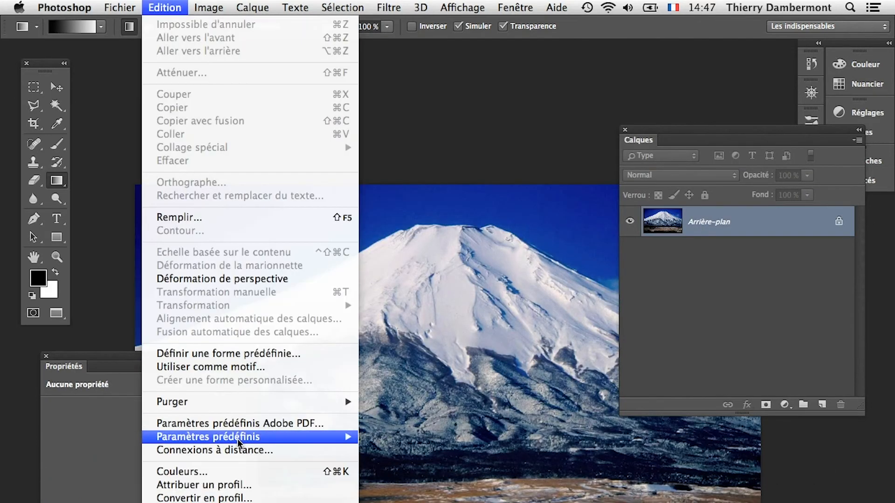
click(240, 484)
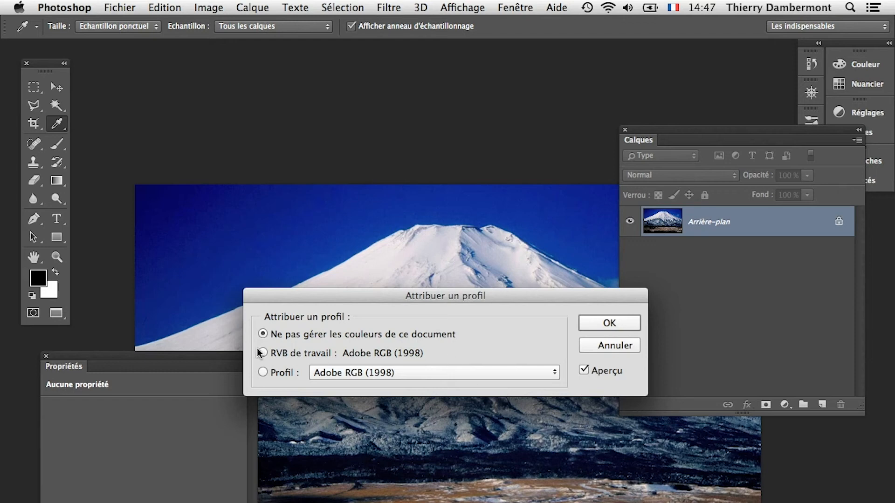
click(273, 373)
click(360, 373)
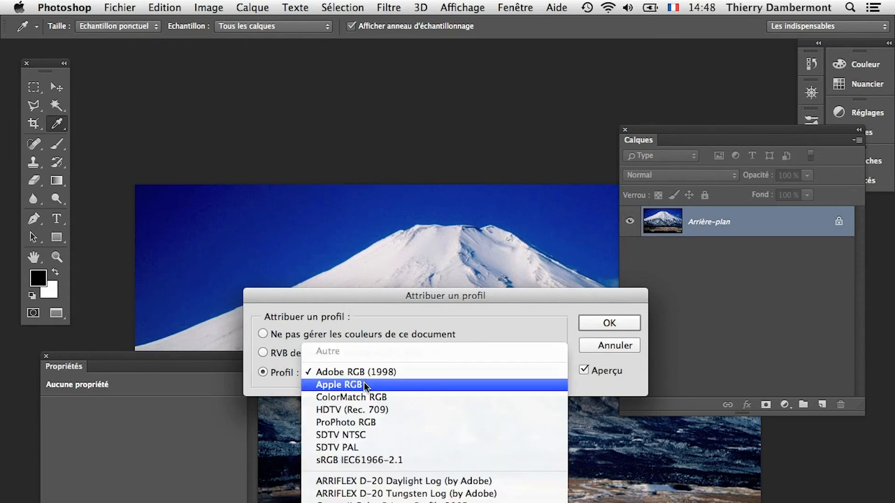
click(376, 459)
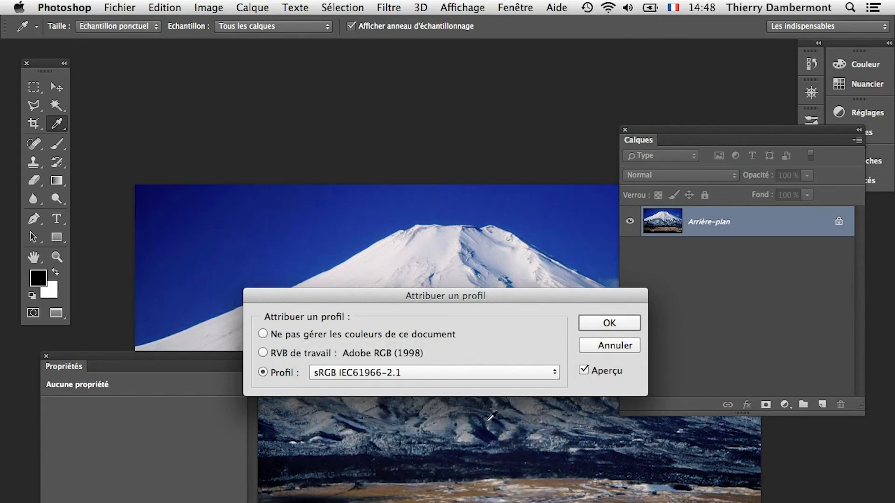
click(610, 322)
key(g)
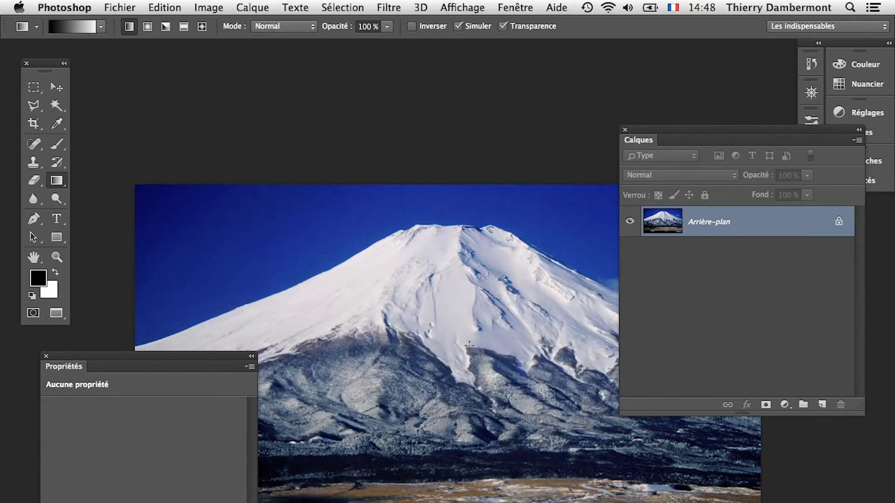
Add a Teinte/Saturation adjustment layer with its default name and settings above the Mount Fuji background
click(238, 13)
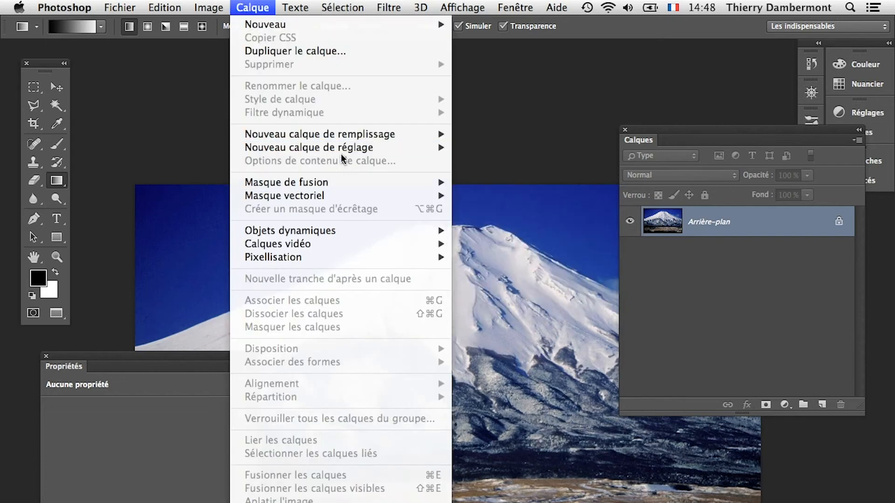
mouse_move(422, 149)
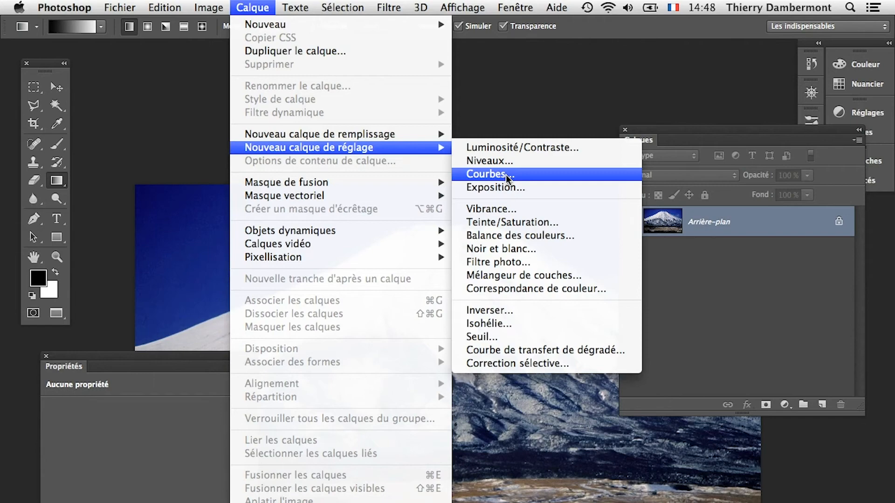
click(512, 223)
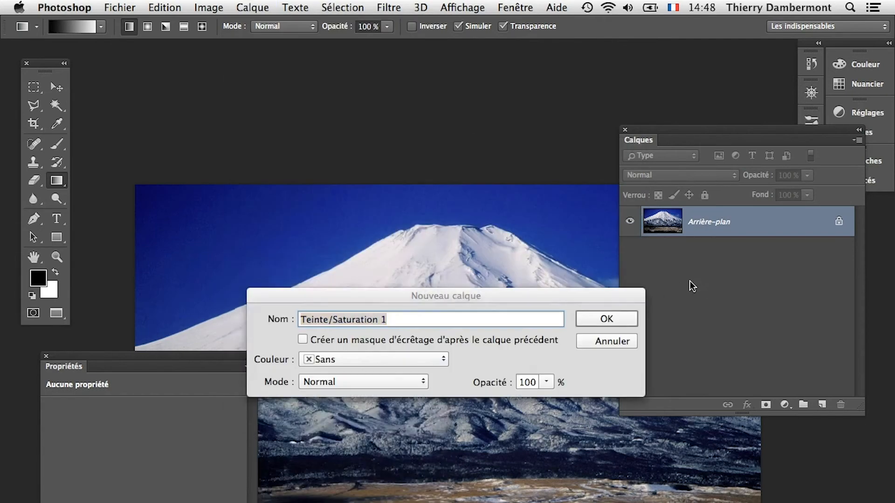
click(604, 319)
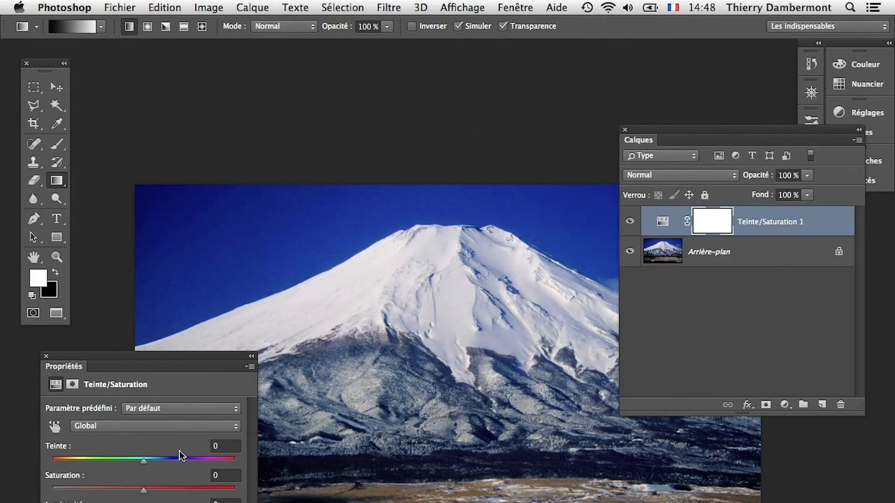
Colorize the whole Mount Fuji image through the adjustment layer with Teinte 79 and Saturation 62
click(178, 459)
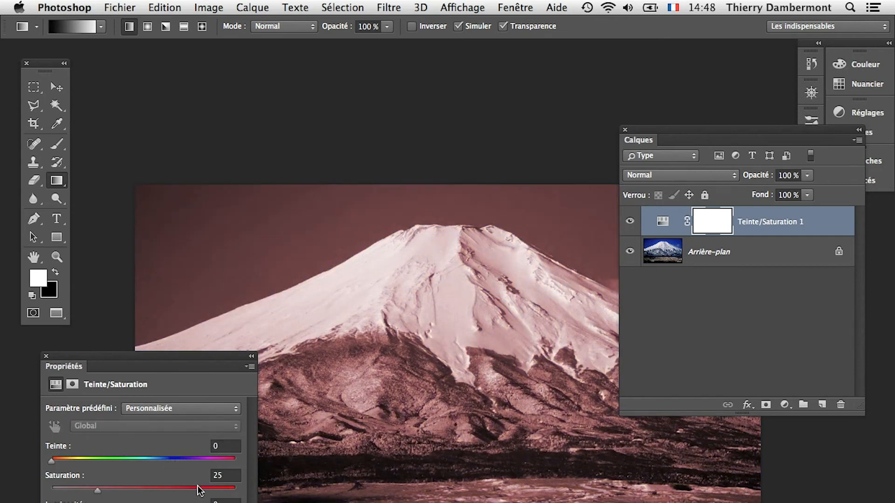
click(150, 460)
drag(150, 459, 191, 464)
drag(98, 490, 167, 490)
click(90, 461)
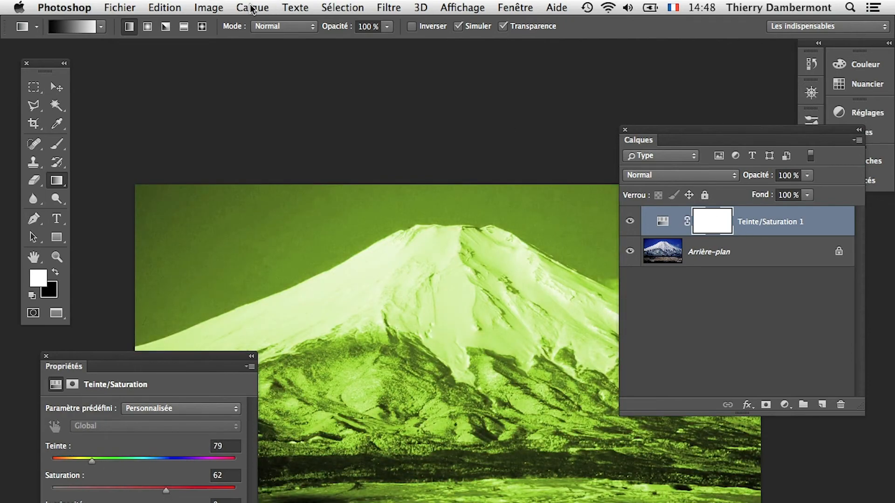
Try vertical gradients in both directions on the Teinte/Saturation mask, limiting the tint to the lower landscape and to the sky
drag(473, 258, 475, 453)
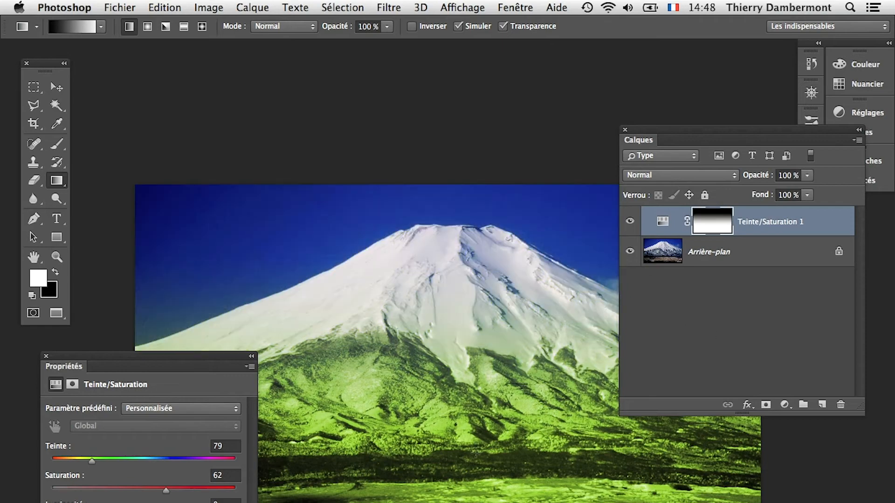
drag(468, 387, 468, 237)
scroll(480, 441, down, 2)
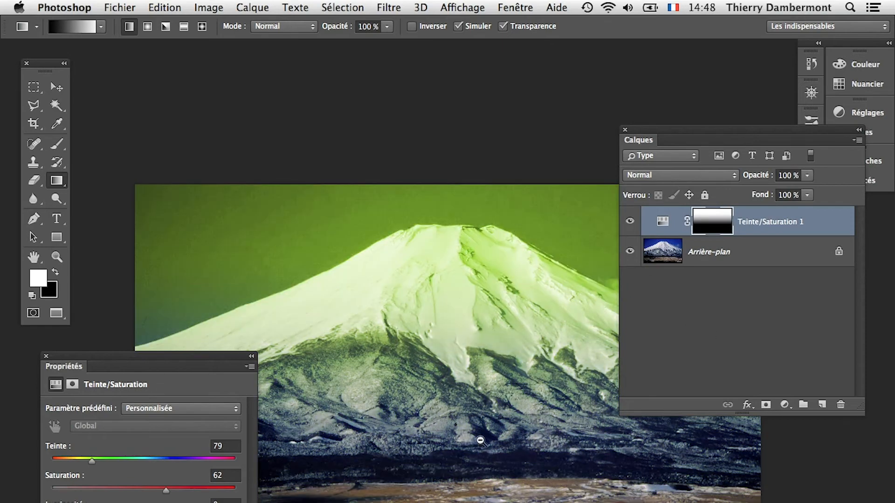
Set Teinte to 132 and Saturation to 0, and redraw a short vertical mask gradient across the mountain so only the upper part is desaturated
click(165, 459)
drag(166, 459, 43, 493)
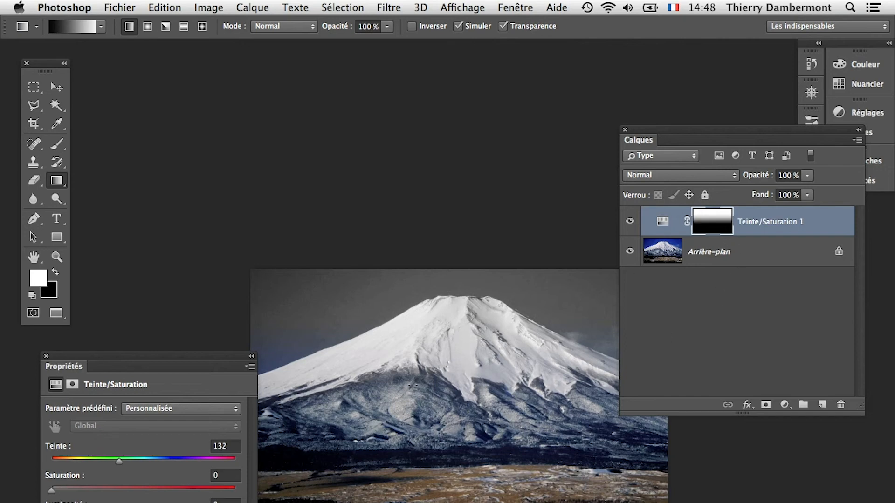
drag(426, 396, 432, 369)
mouse_move(427, 321)
mouse_down()
mouse_move(434, 439)
mouse_move(436, 336)
mouse_up()
drag(436, 419, 437, 350)
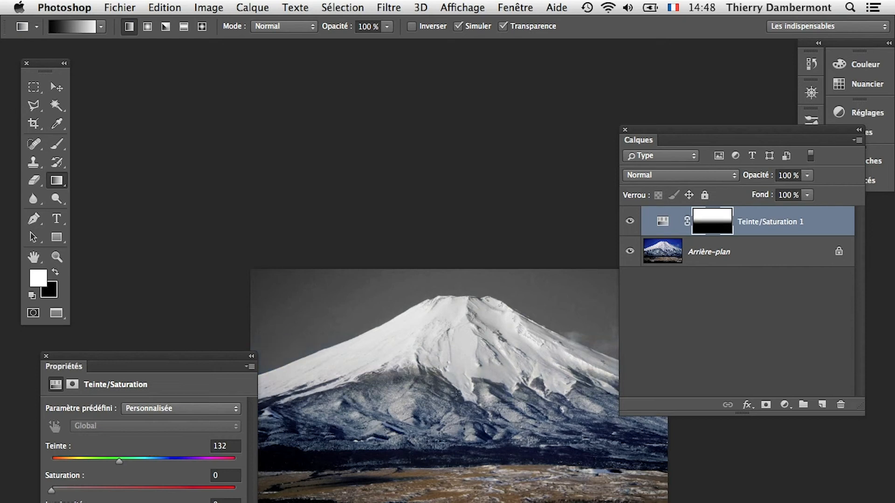
Invert the Teinte/Saturation mask and tint the lower landscape with Teinte 26 and Saturation 48
drag(111, 491, 47, 491)
key(ctrl+i)
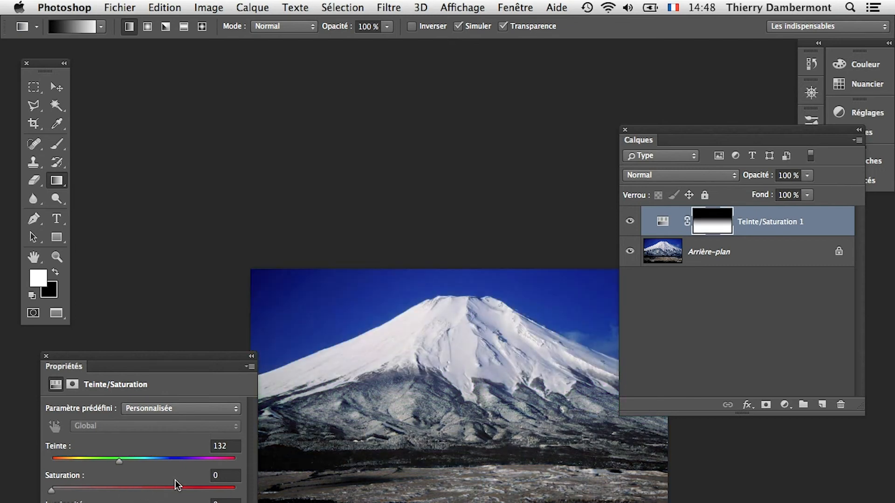
drag(113, 490, 140, 489)
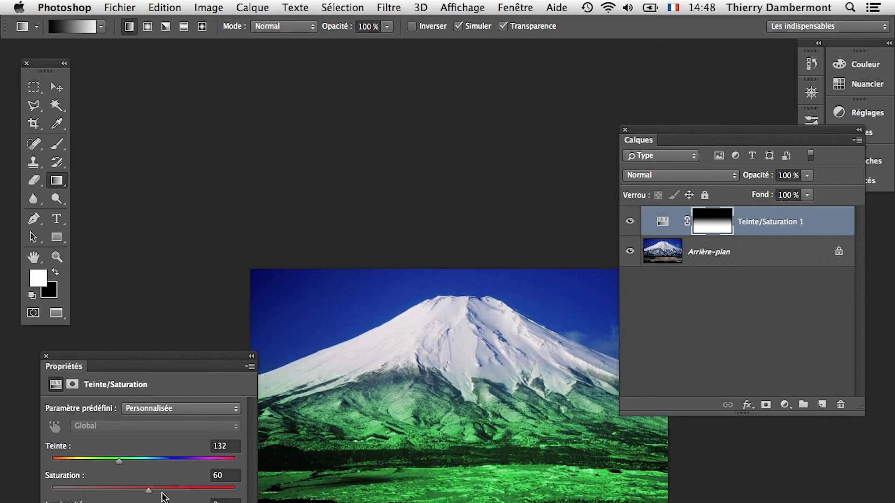
drag(92, 462, 65, 460)
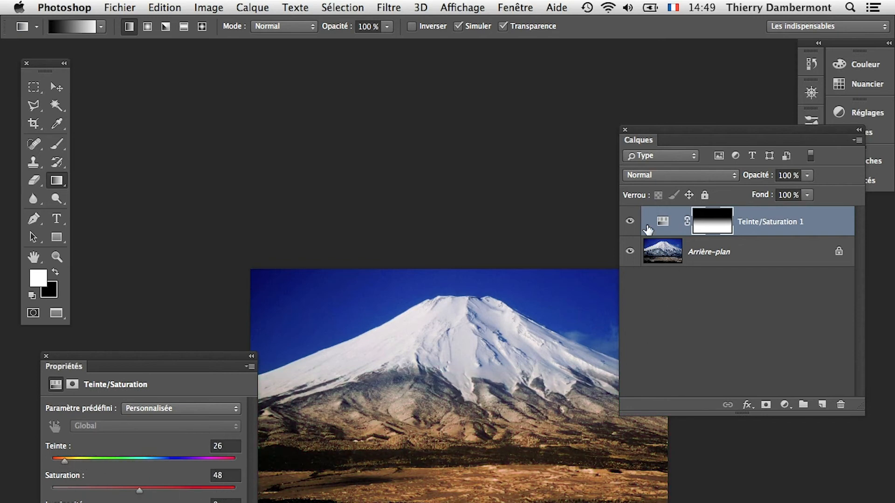
Compare the Mount Fuji image with and without the Teinte/Saturation layer, viewing the whole picture
click(630, 221)
click(630, 222)
scroll(429, 391, down, 2)
drag(501, 402, 486, 272)
Switch to Firefox and open the pink-clouded winter mountains result at full size in a new tab
key(super+Tab)
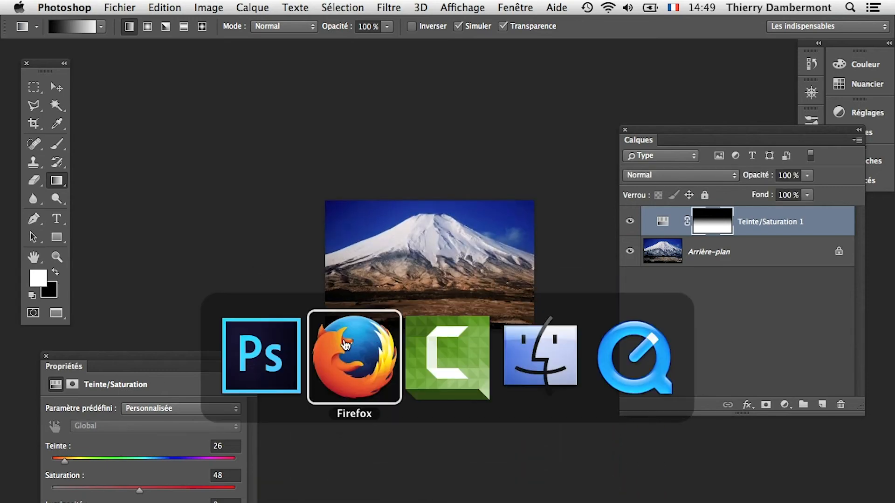
click(104, 33)
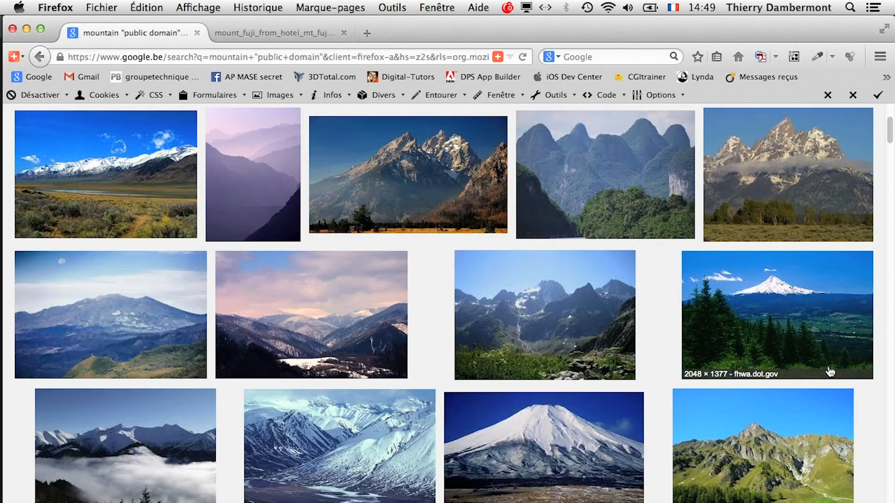
scroll(807, 363, down, 2)
right_click(368, 256)
click(420, 286)
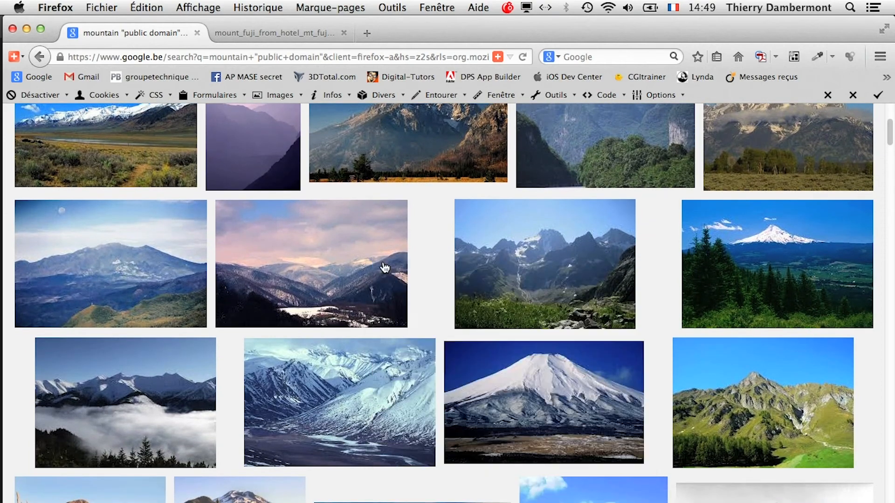
click(284, 27)
click(727, 355)
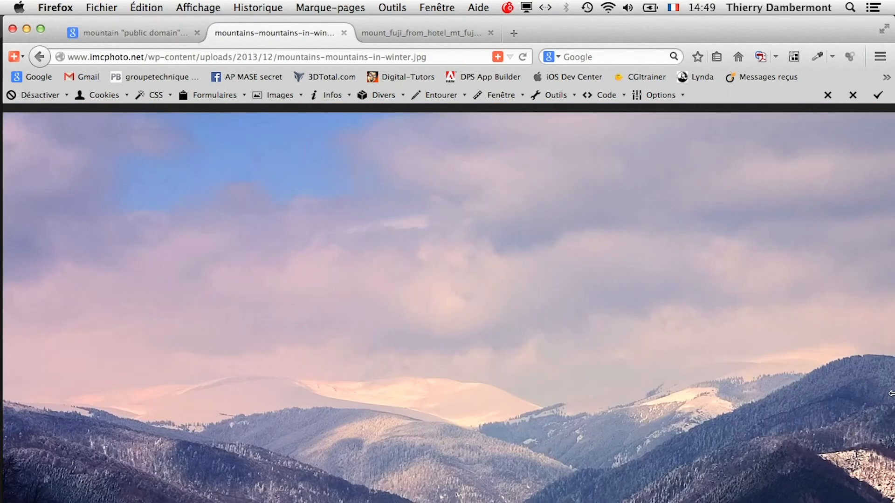
Save the winter mountains image as mountains-mountains-in-winter.jpg in the PS-2014-07-09 folder
right_click(470, 300)
click(510, 343)
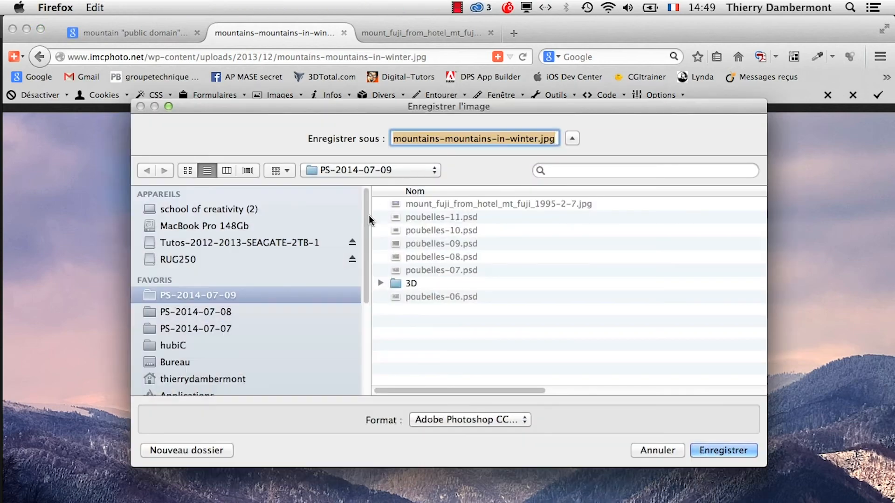
click(721, 447)
Switch back to Photoshop and open mountains-mountains-in-winter.jpg, keeping its embedded sRGB IEC61966-2.1 profile
key(super+Tab)
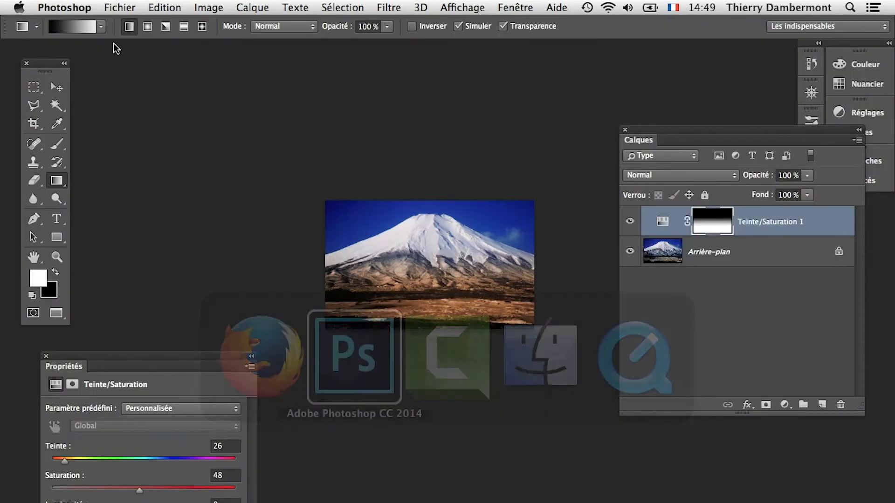
click(120, 8)
click(122, 38)
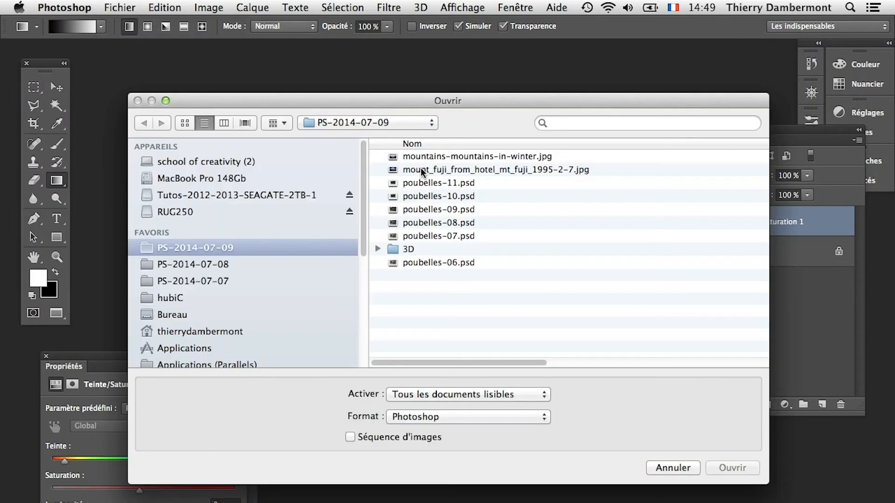
click(424, 157)
click(739, 469)
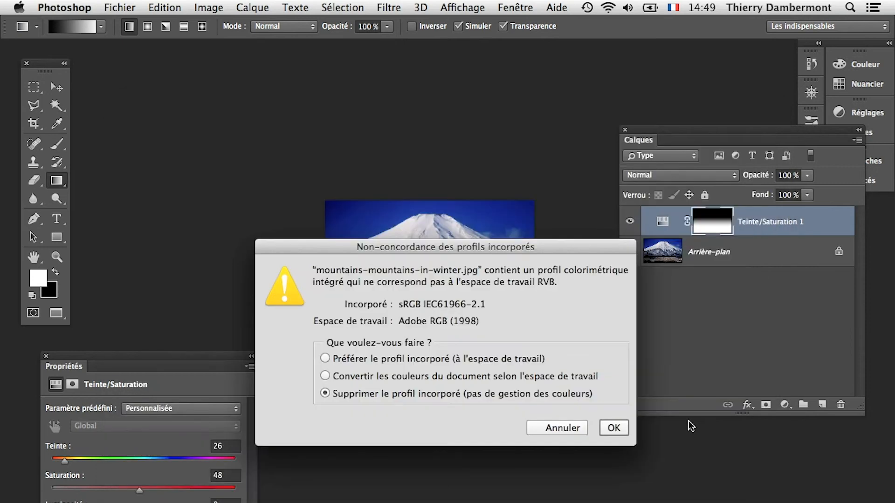
click(396, 359)
click(614, 427)
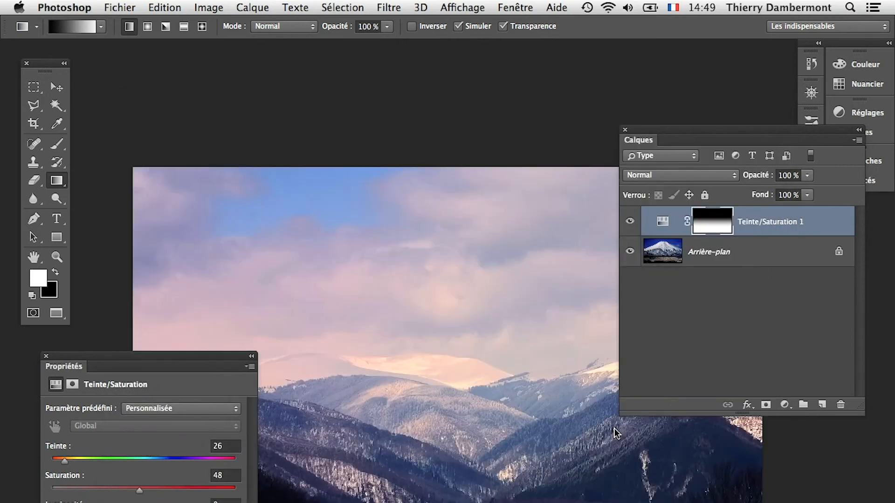
Add a Courbes adjustment layer above the winter mountains background and darken the image with the RVB curve
alt+click(494, 378)
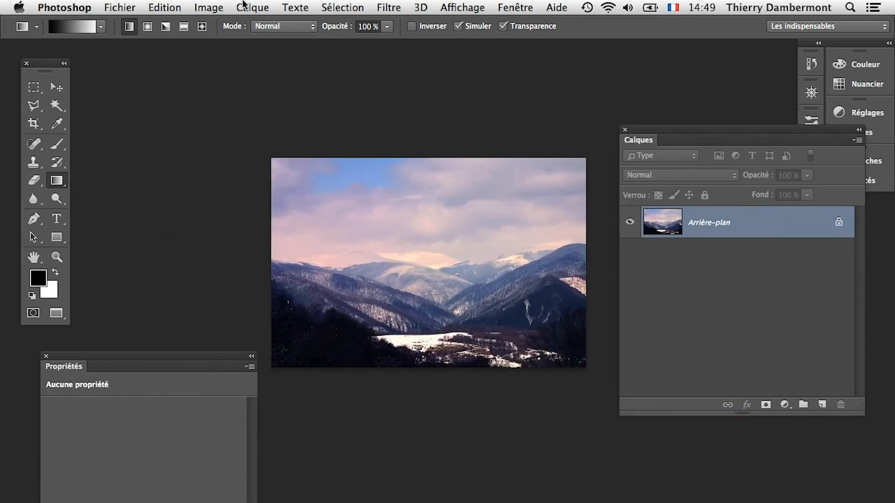
click(252, 6)
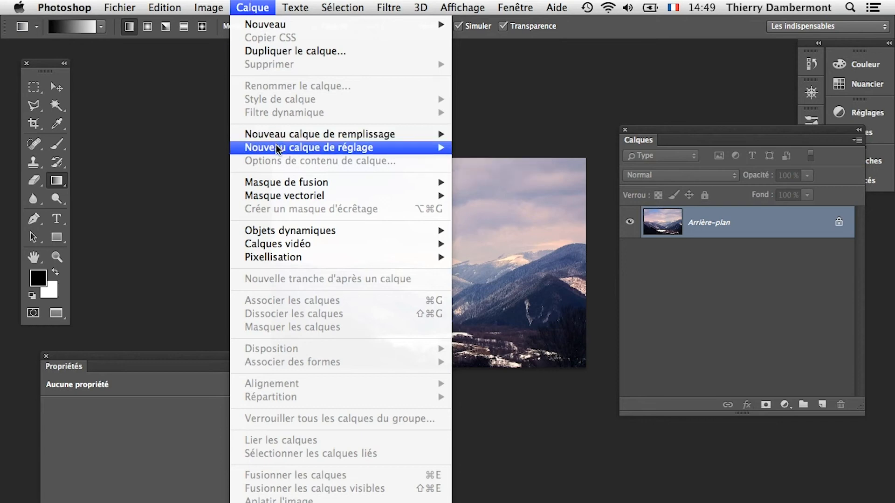
mouse_move(276, 148)
click(482, 169)
click(580, 314)
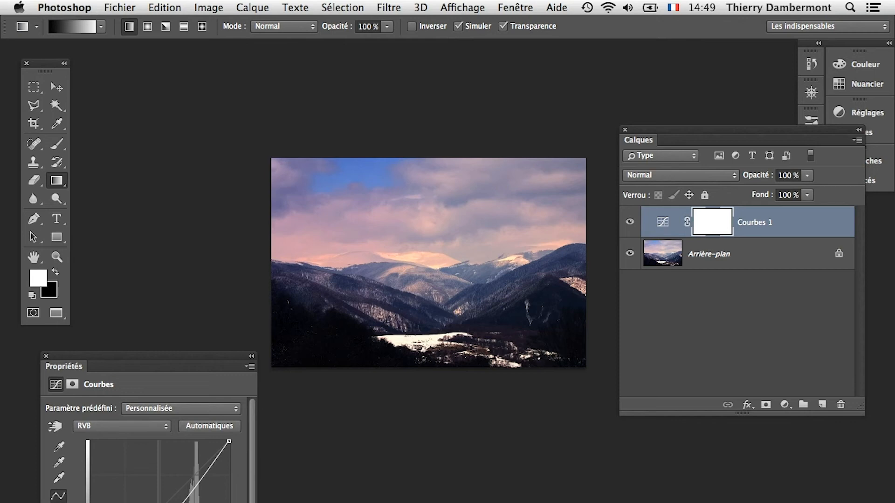
Lower the Vert and Bleu curves for a warm sunset cast, and darken the RVB curve further
click(133, 425)
click(120, 447)
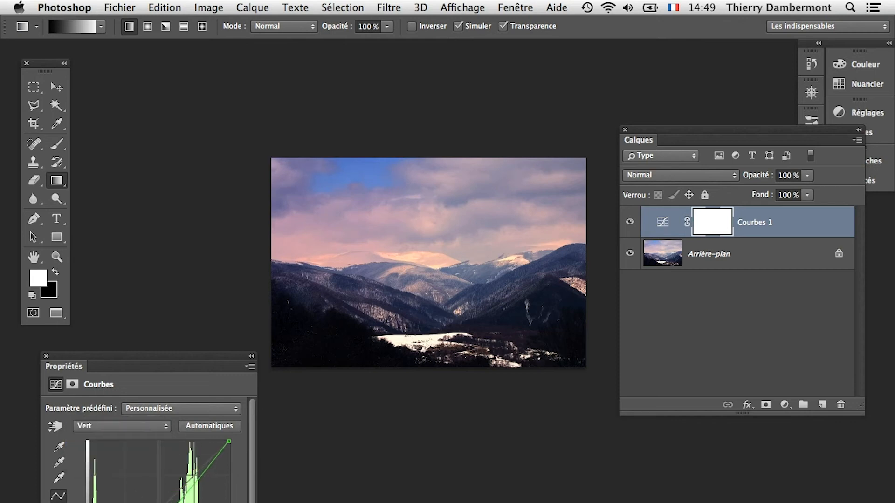
click(100, 426)
click(106, 437)
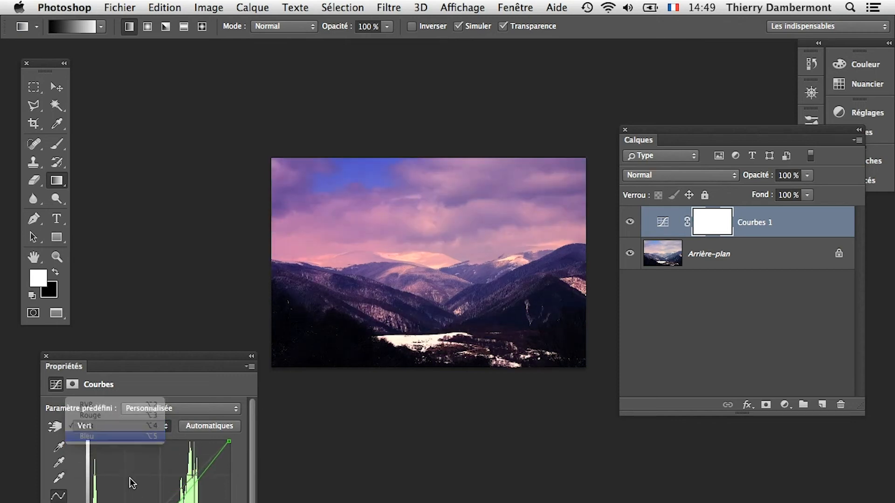
mouse_move(155, 502)
mouse_down()
mouse_move(152, 471)
mouse_move(163, 502)
mouse_up()
click(111, 425)
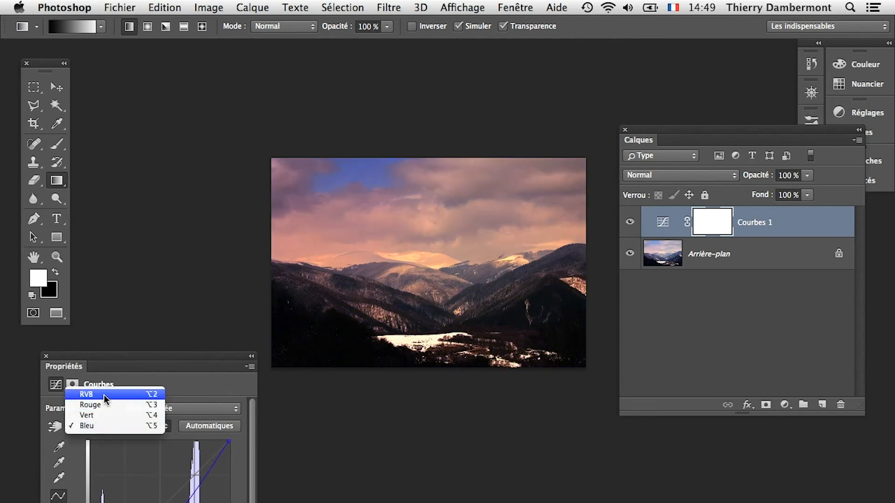
click(100, 395)
drag(159, 498, 160, 502)
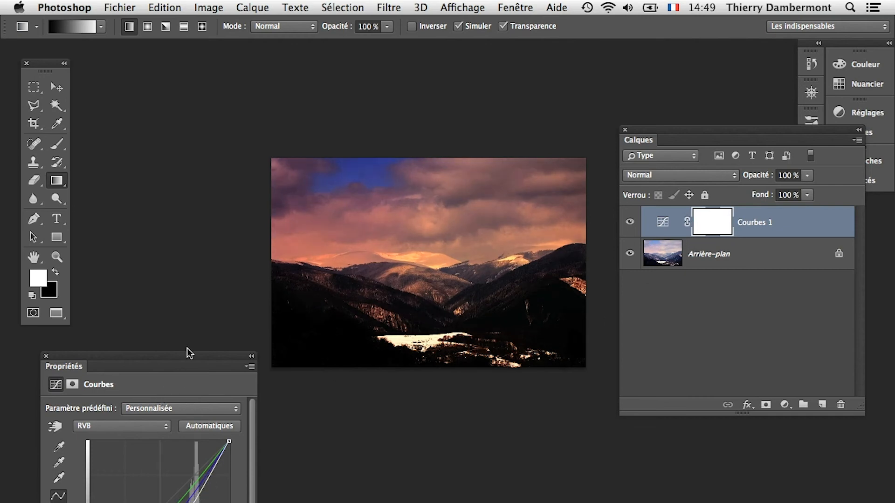
Move the Propriétés panel clear of the image and compare the winter mountains with and without the Courbes layer
drag(186, 353, 741, 447)
super+click(408, 275)
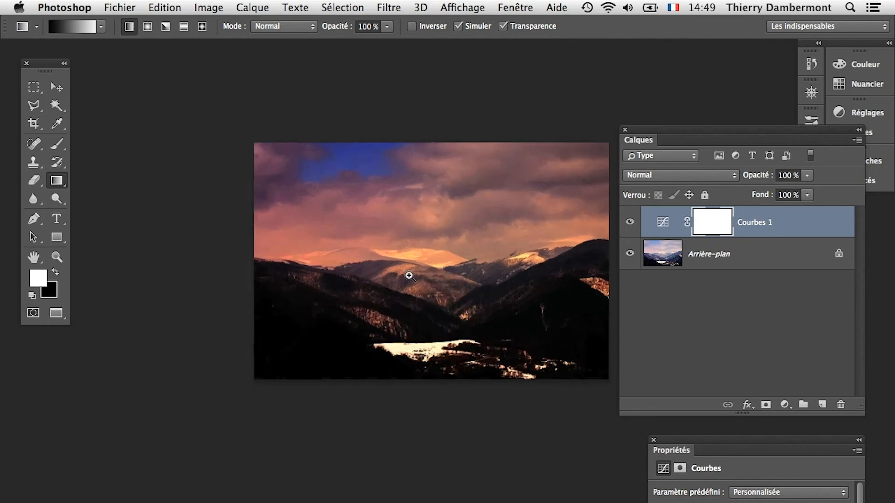
super+click(409, 275)
drag(427, 280, 373, 324)
click(630, 223)
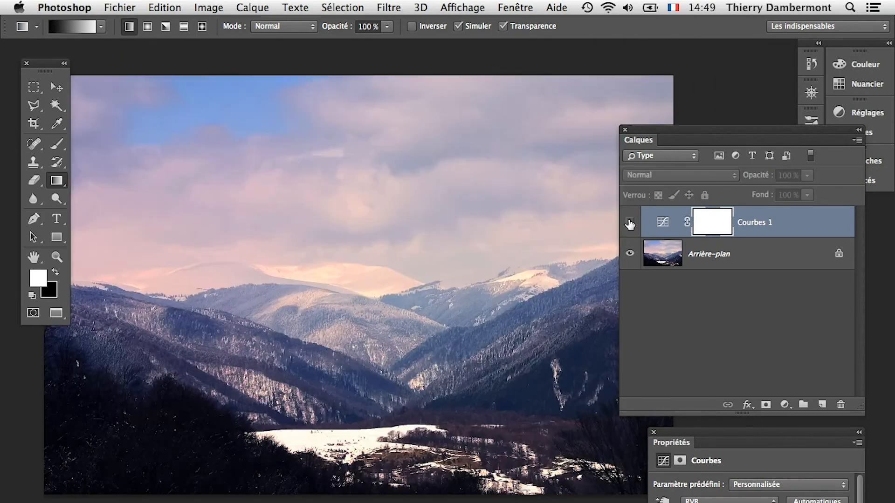
click(629, 222)
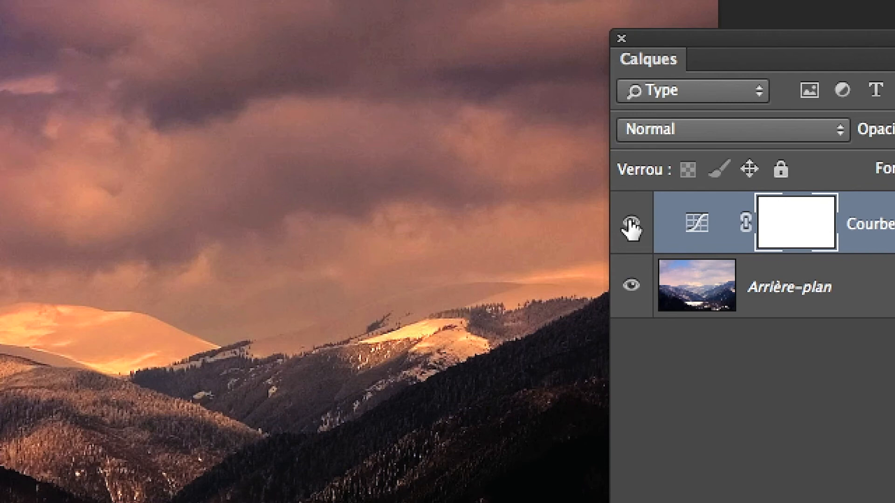
click(629, 224)
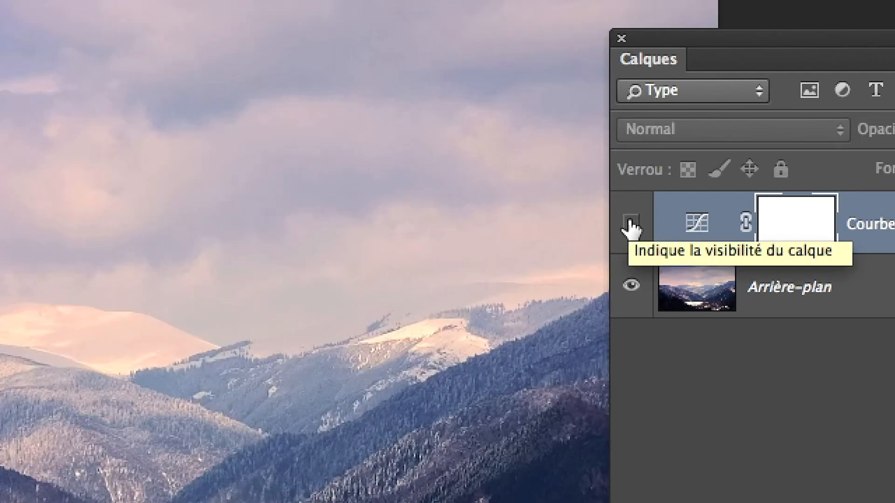
click(630, 225)
click(631, 225)
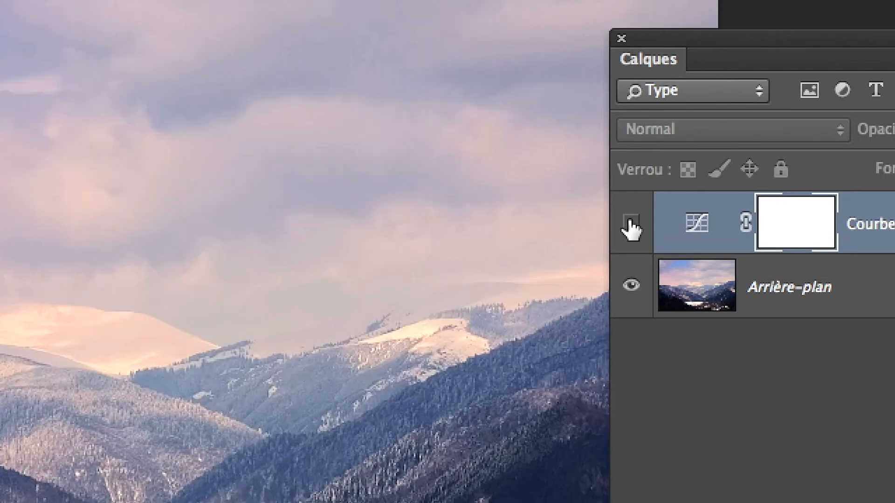
click(631, 225)
click(631, 225)
click(630, 225)
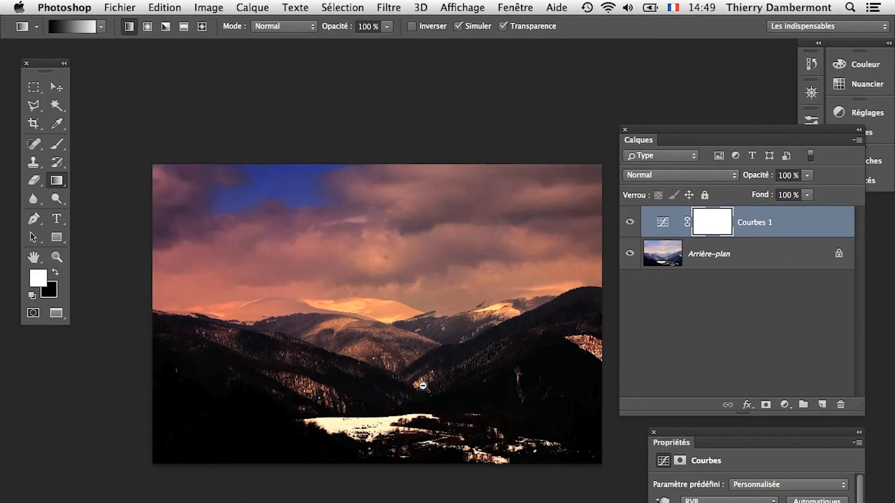
Draw a vertical black-to-white gradient on the Courbes 1 mask, from the valley up to the mountain ridge, limiting the effect to the sky
drag(381, 374, 335, 326)
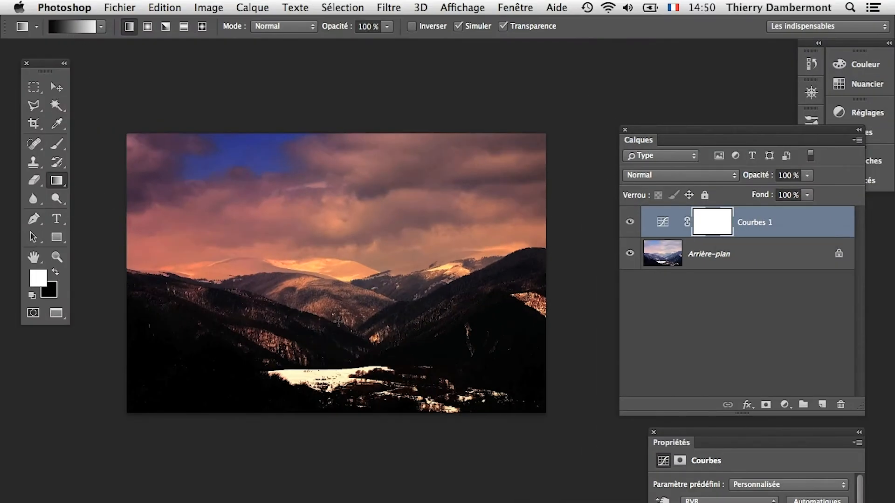
drag(339, 322, 335, 230)
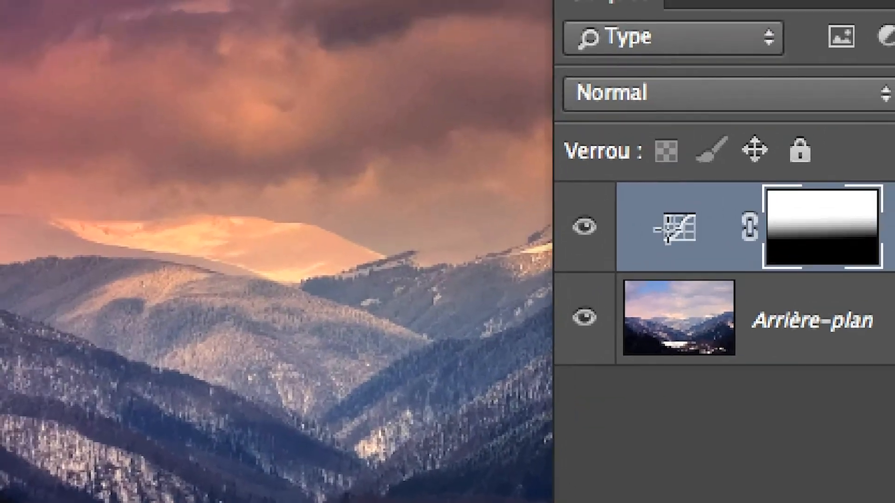
Toggle the Courbes 1 layer's visibility to compare the masked sunset effect with the original winter mountains
click(647, 230)
click(647, 227)
click(647, 227)
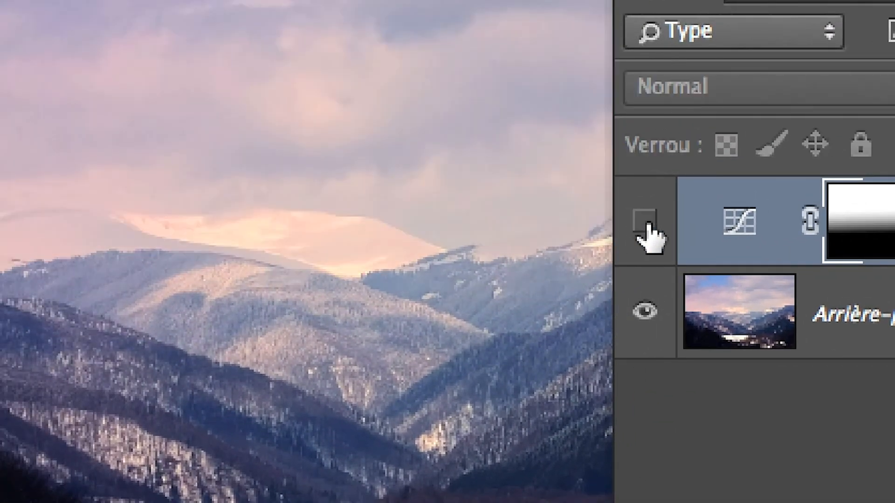
click(647, 227)
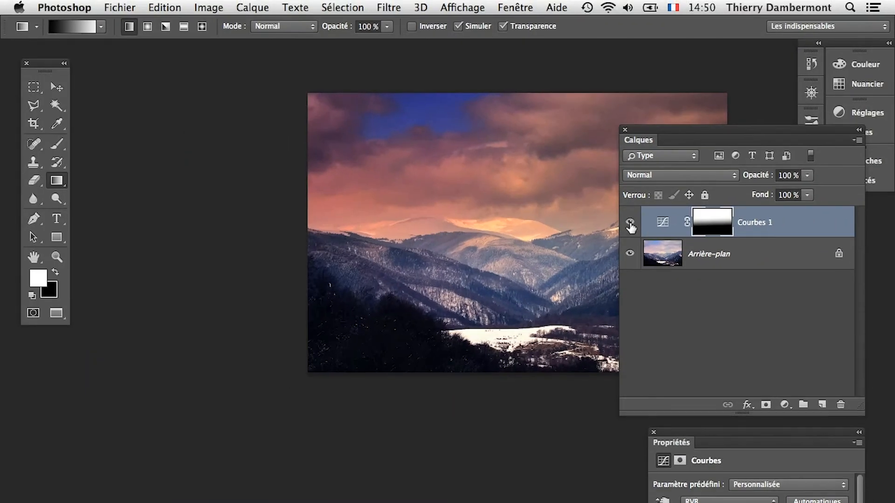
drag(361, 265, 334, 256)
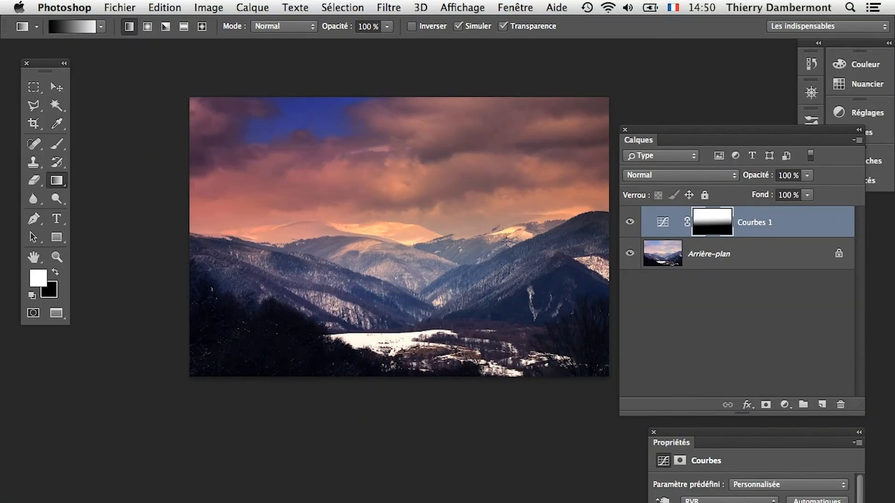
click(629, 222)
click(629, 223)
click(629, 223)
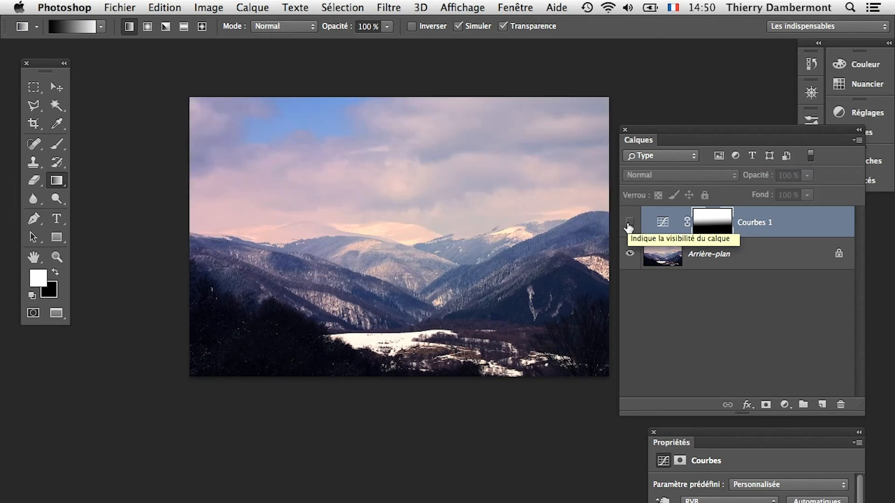
click(629, 223)
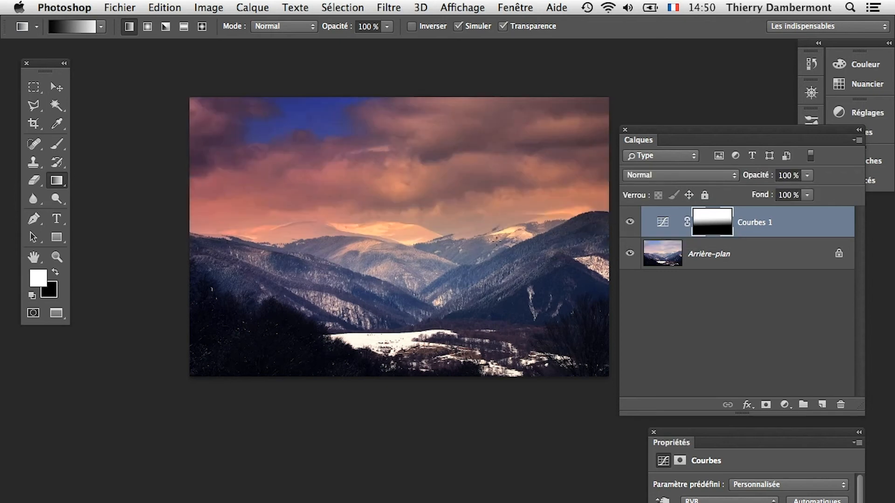
click(629, 222)
click(630, 222)
alt+super+click(377, 340)
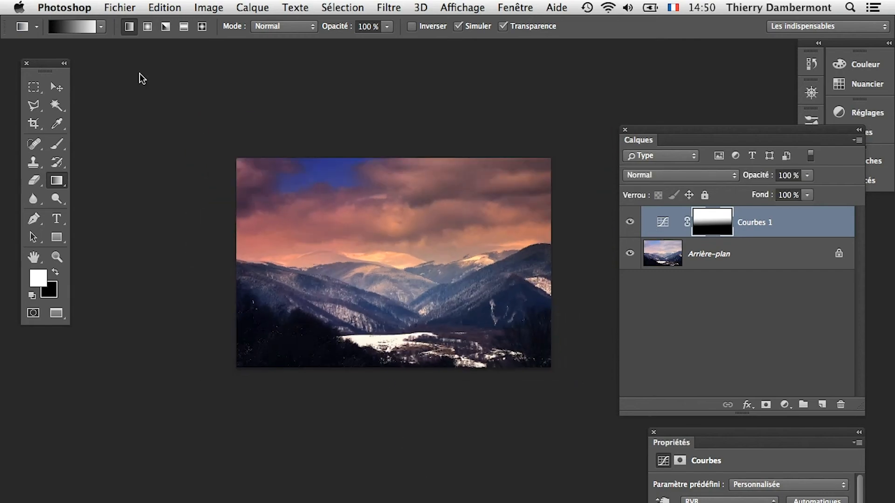
Save the image as mountains-mountains-in-winter.psd in the PS-2014-07-09 folder, with layers and maximum compatibility
click(119, 7)
click(150, 153)
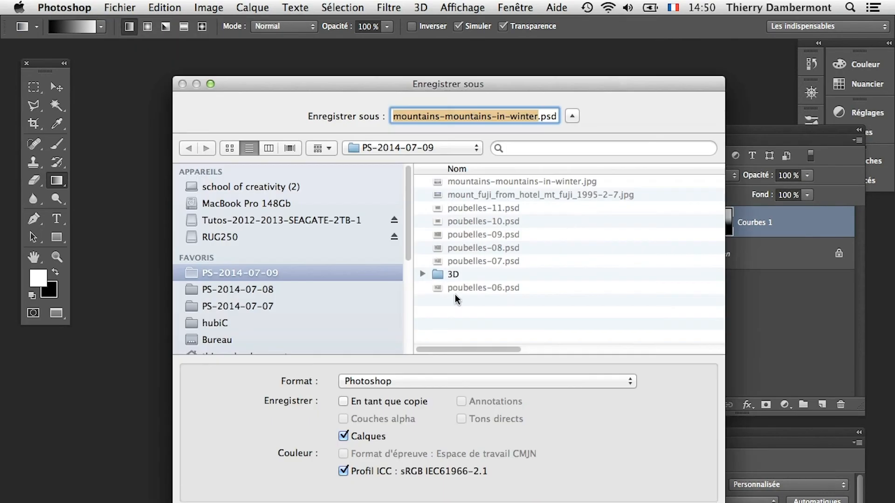
key(Return)
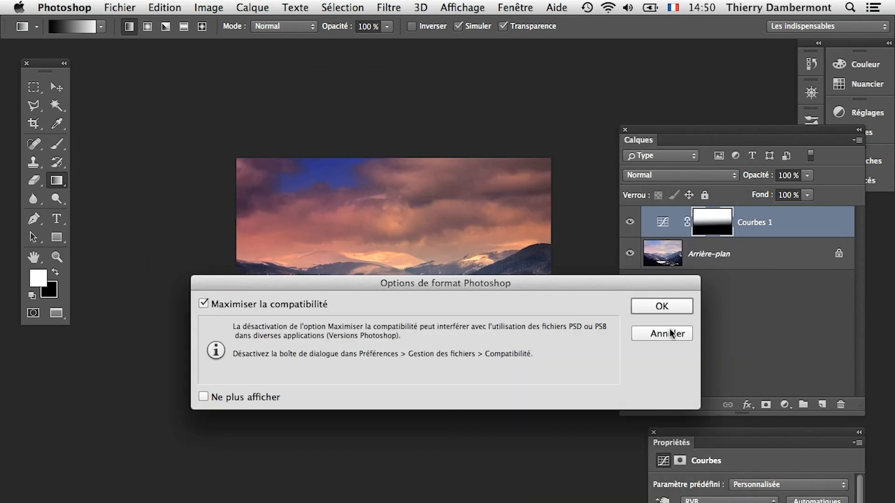
click(659, 305)
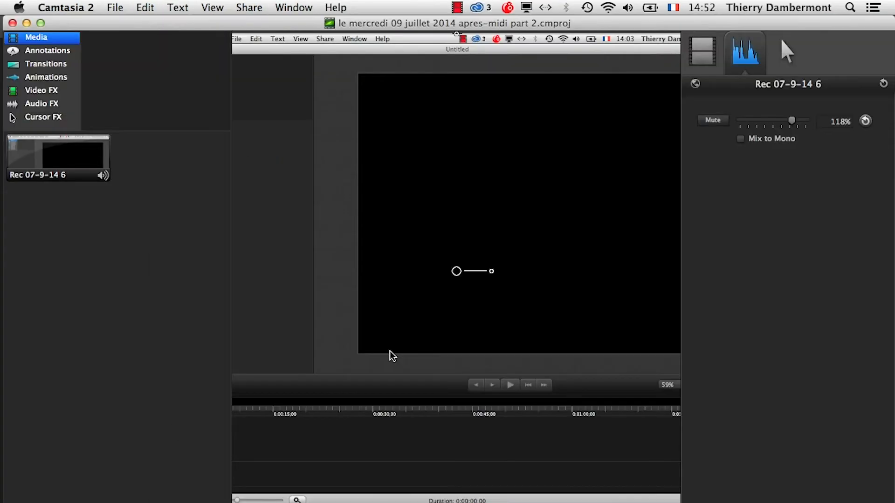
Switch to Firefox and change the Google Images search to city view "public domain"
key(super+Tab)
key(super+Tab)
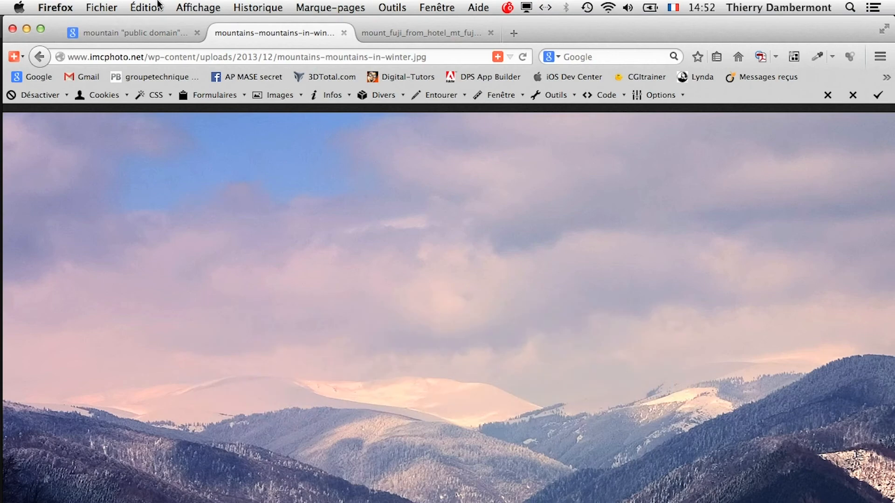
click(116, 33)
scroll(333, 234, up, 6)
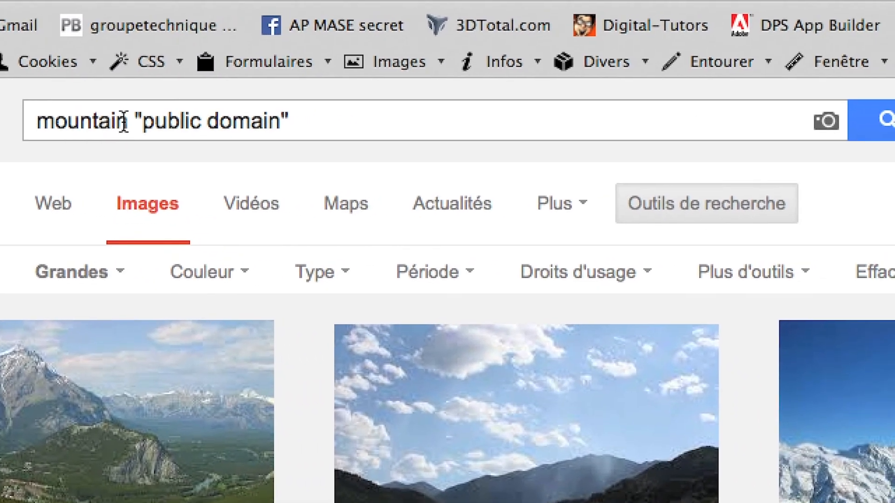
double_click(124, 123)
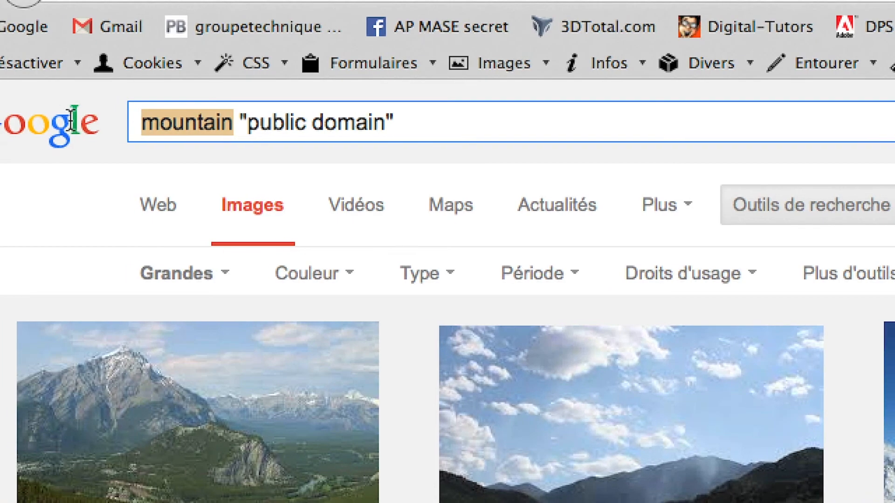
text(city v)
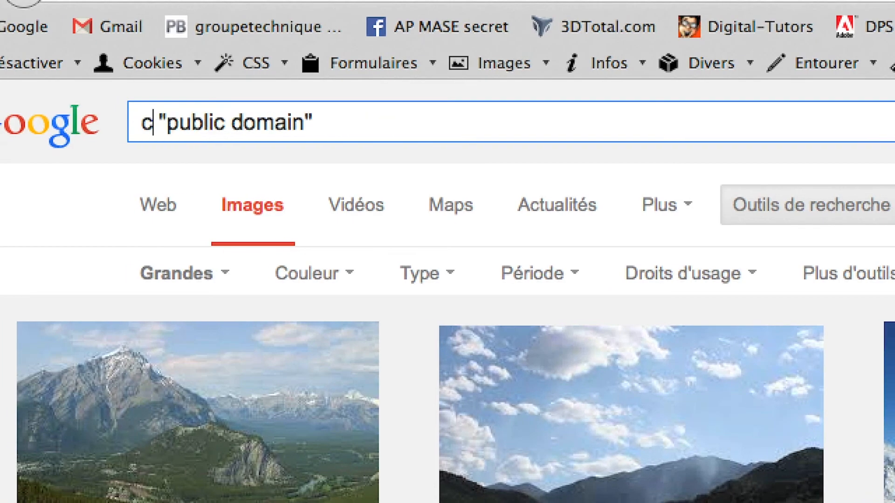
text(iew)
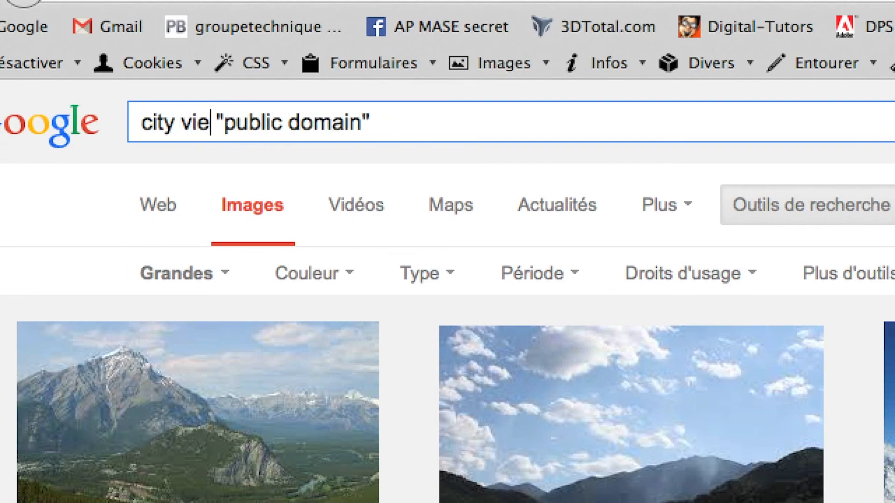
key(Return)
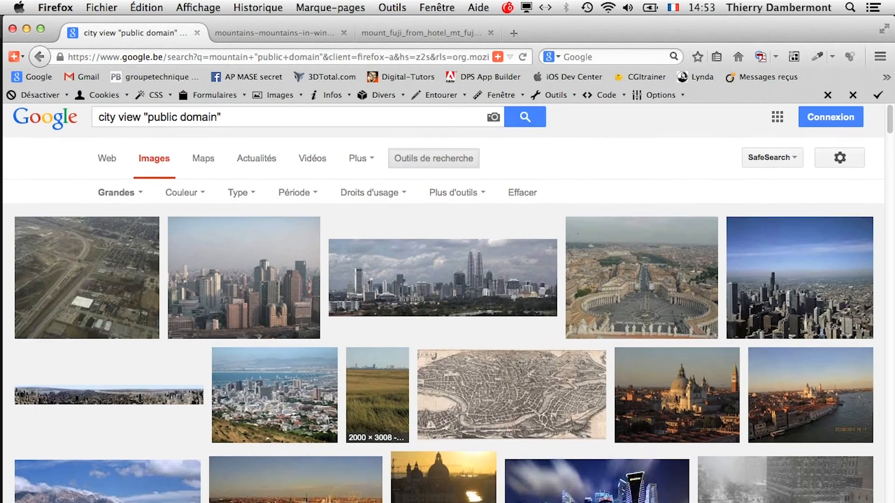
Open the snowy New York street photo at full size and save it as snow_storm_new_york_city_6.jpg in the PS-2014-07-09 folder
scroll(377, 401, down, 5)
scroll(298, 429, down, 5)
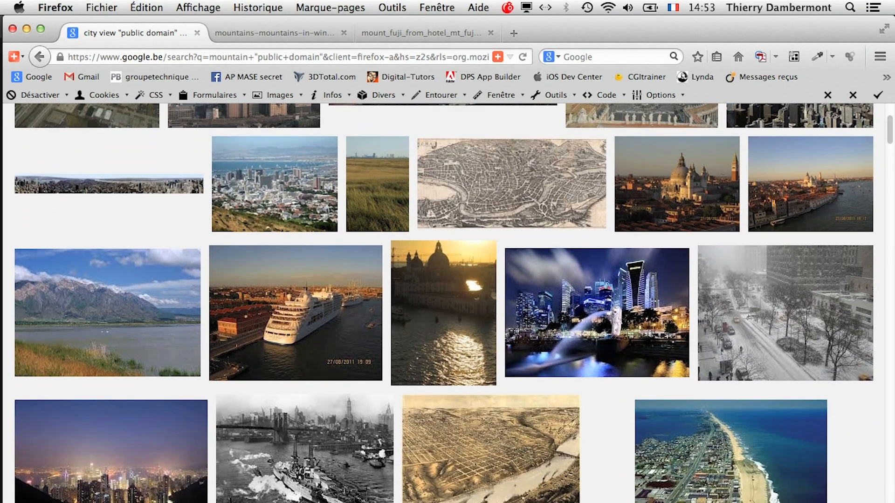
scroll(443, 304, down, 1)
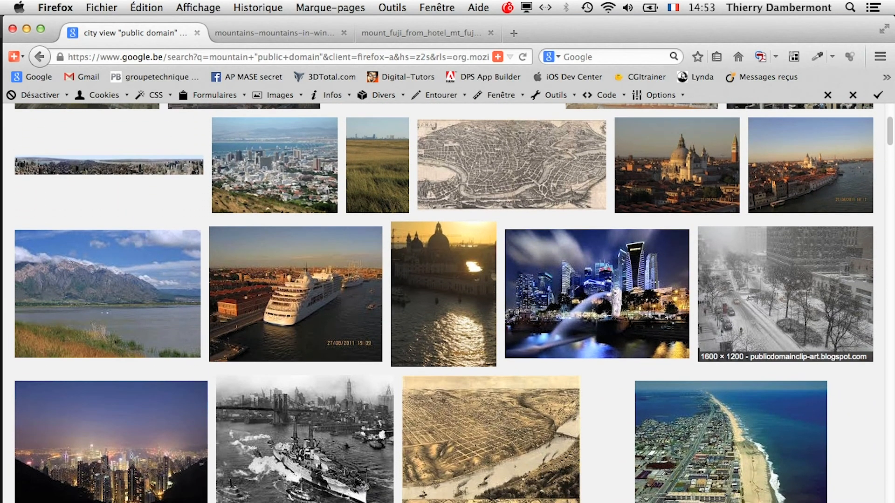
right_click(785, 298)
click(713, 294)
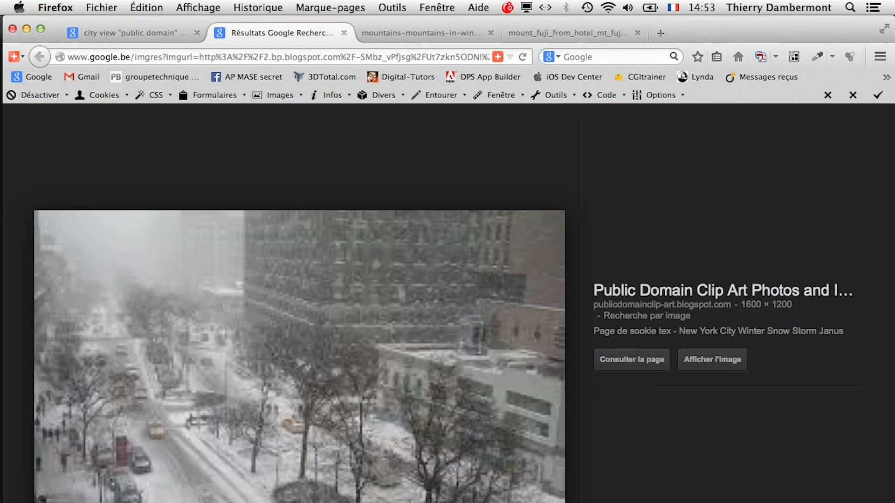
click(713, 360)
right_click(394, 357)
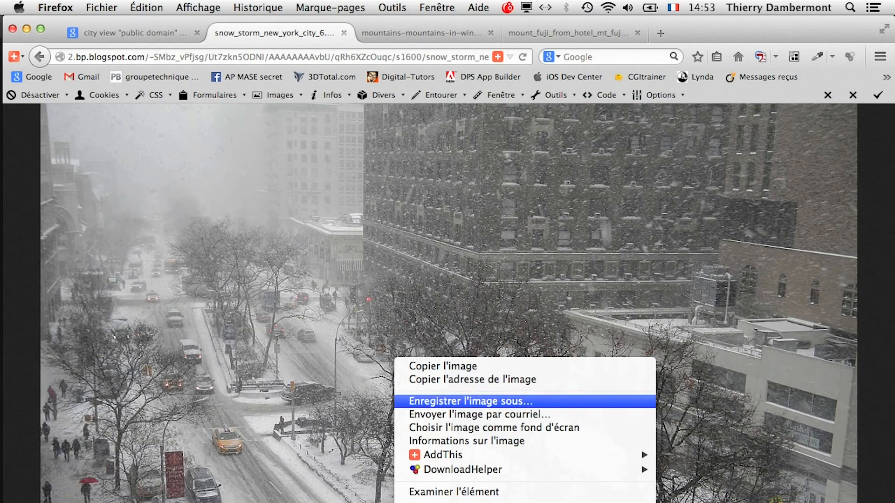
click(466, 402)
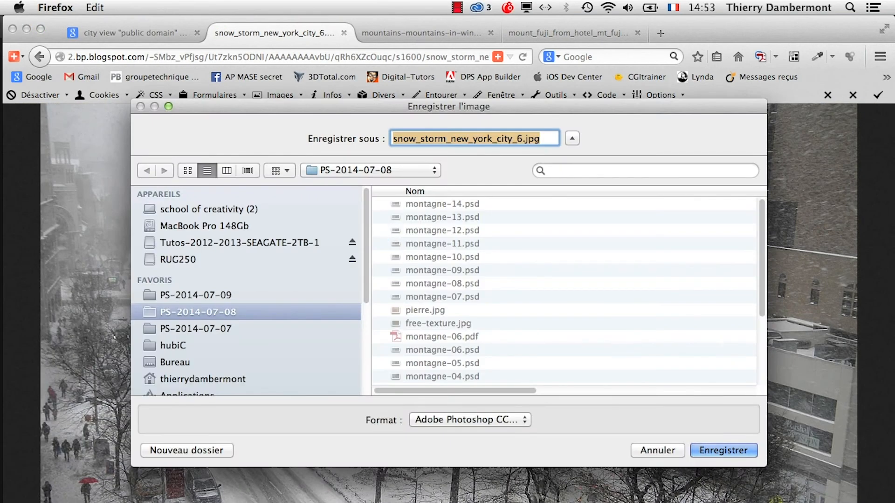
click(195, 295)
key(Return)
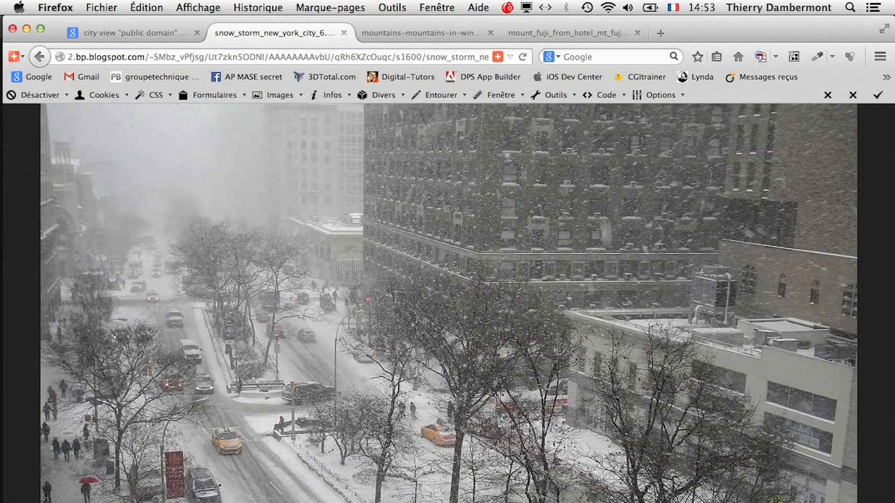
Return to the city view results and open the 1024 × 768 Venice sunset photo from publicphoto.org at full size
click(135, 33)
scroll(554, 350, up, 5)
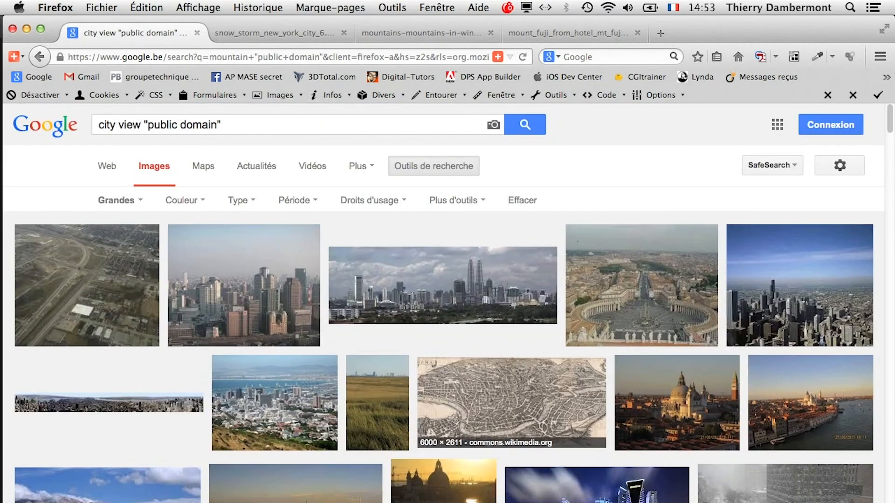
scroll(513, 401, down, 8)
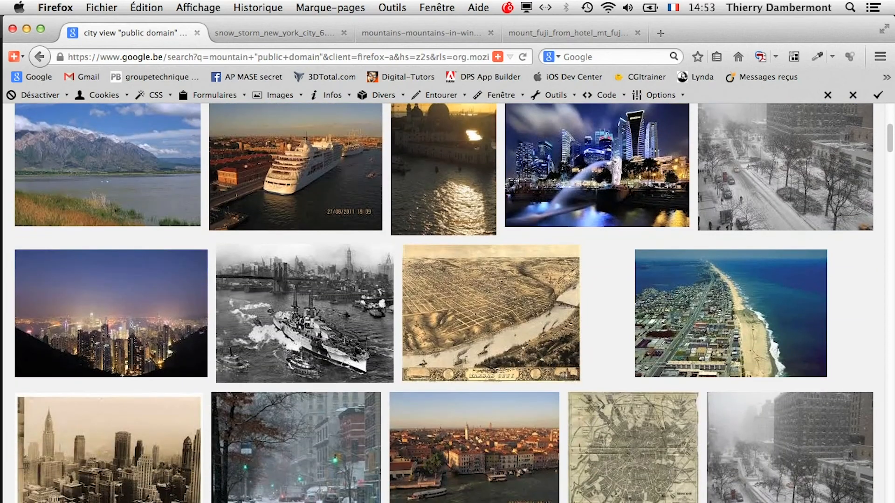
scroll(474, 349, down, 3)
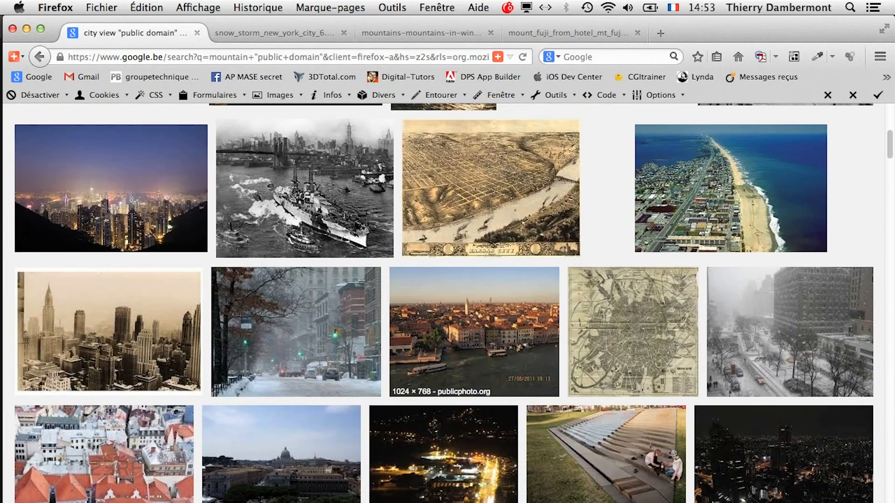
right_click(445, 318)
click(475, 328)
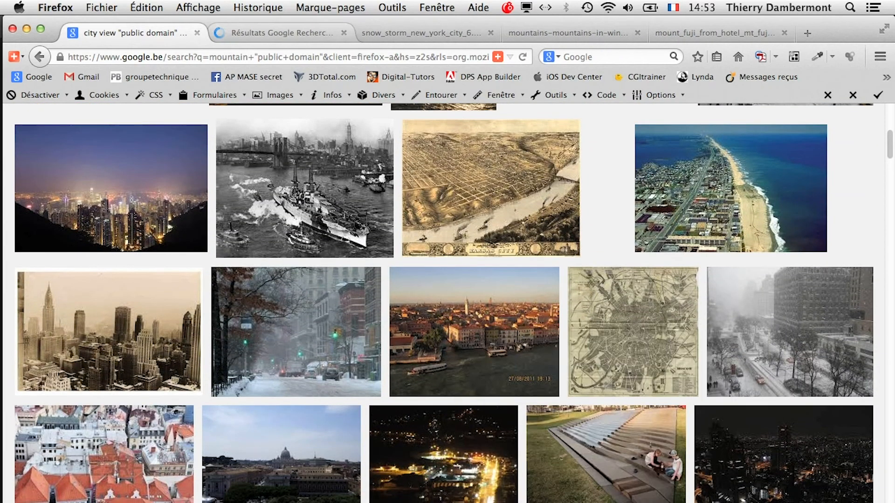
click(282, 33)
click(711, 365)
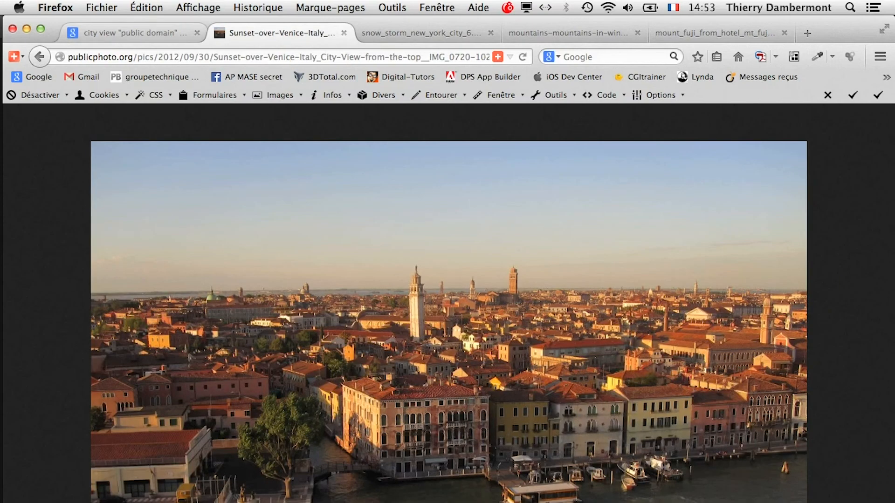
Compare the Venice photo with the search results and browse further down for other suitable city views
click(135, 33)
click(282, 33)
click(135, 33)
click(281, 32)
click(129, 32)
scroll(606, 373, down, 3)
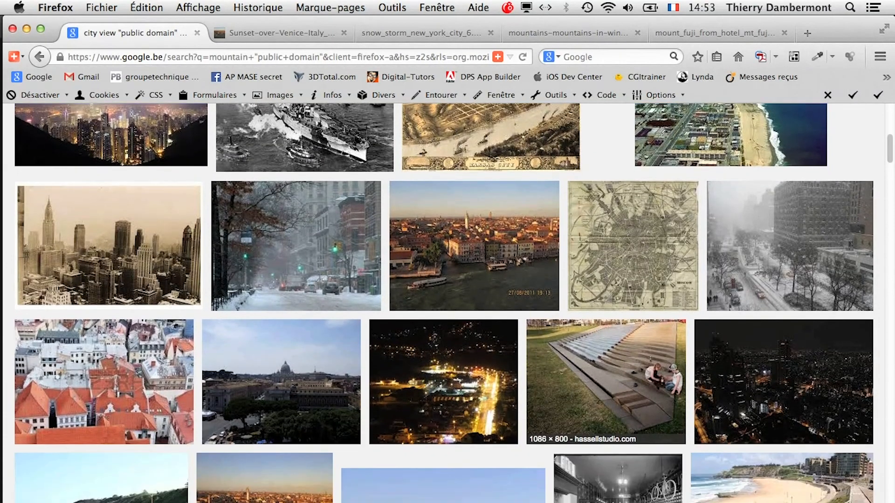
scroll(443, 303, down, 10)
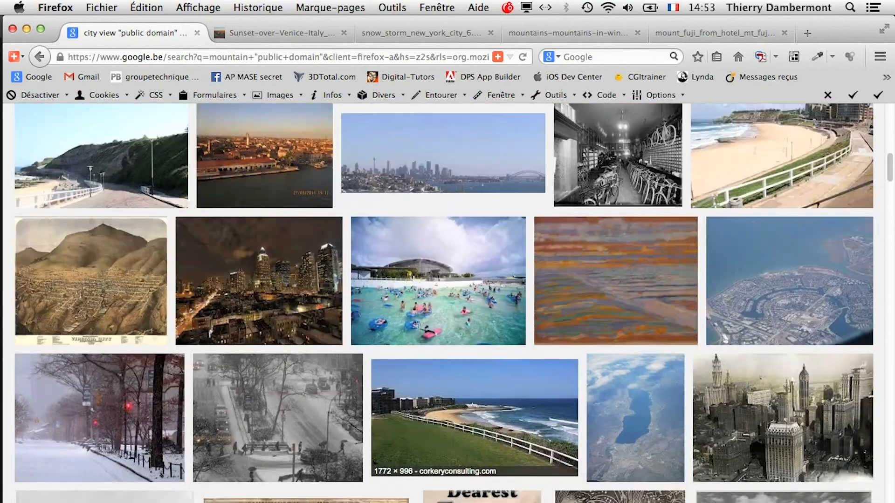
scroll(443, 303, down, 5)
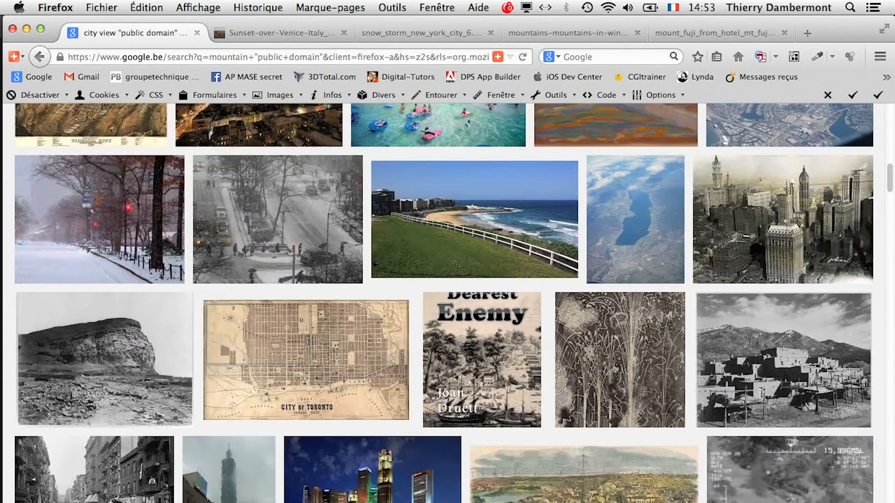
Switch back to Photoshop and open snow_storm_new_york_city_6.jpg from the PS-2014-07-09 folder, fitting it clear of the Calques panel
key(super+Tab)
key(super+Tab)
click(119, 7)
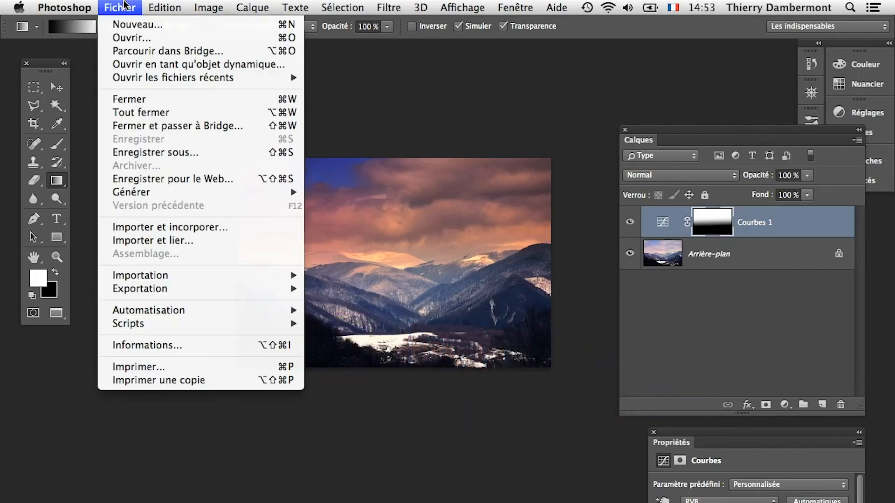
click(155, 38)
click(415, 157)
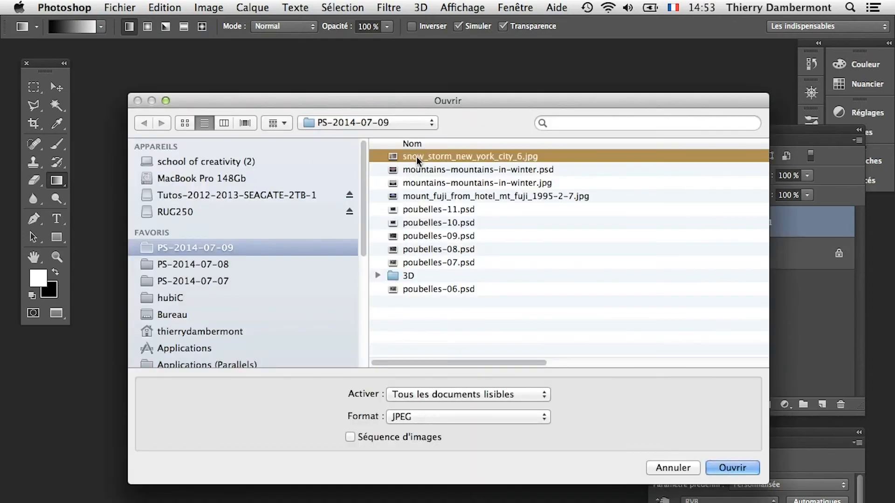
click(733, 467)
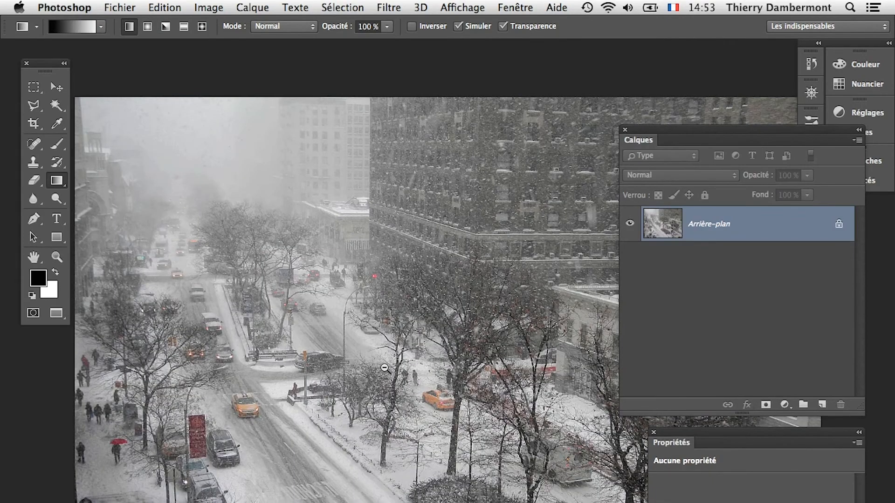
alt+super+click(440, 426)
drag(462, 445, 364, 346)
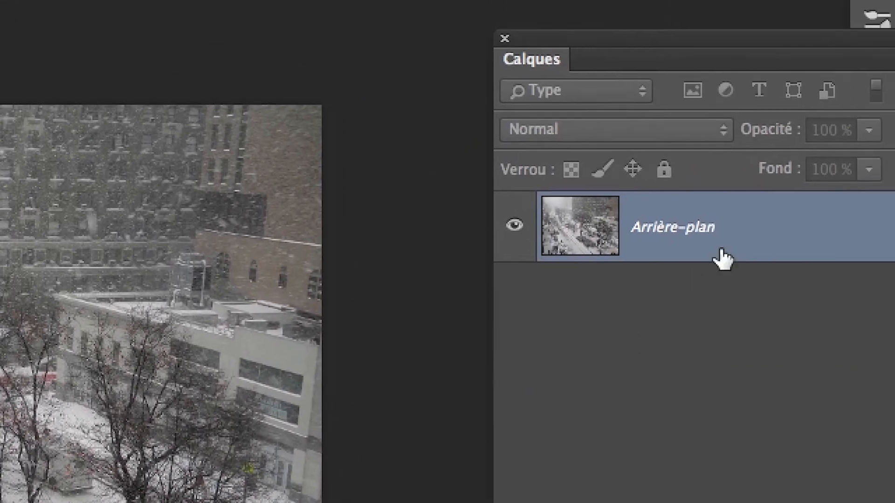
Convert the Arrière-plan layer to a smart object and apply a Flou gaussien filter to it
right_click(756, 222)
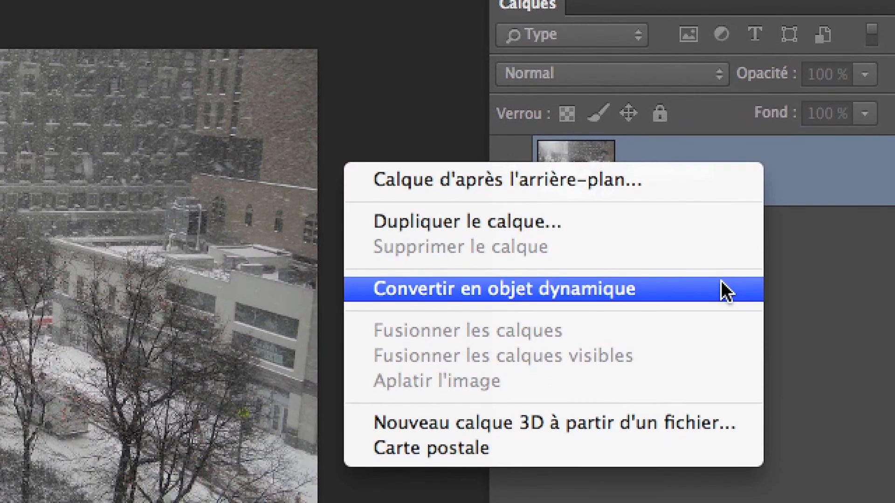
click(695, 361)
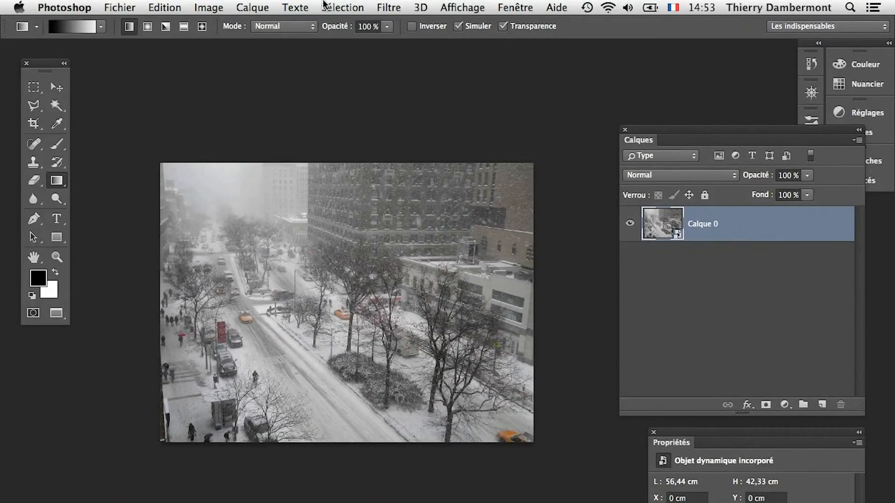
click(376, 7)
mouse_move(423, 214)
mouse_move(406, 200)
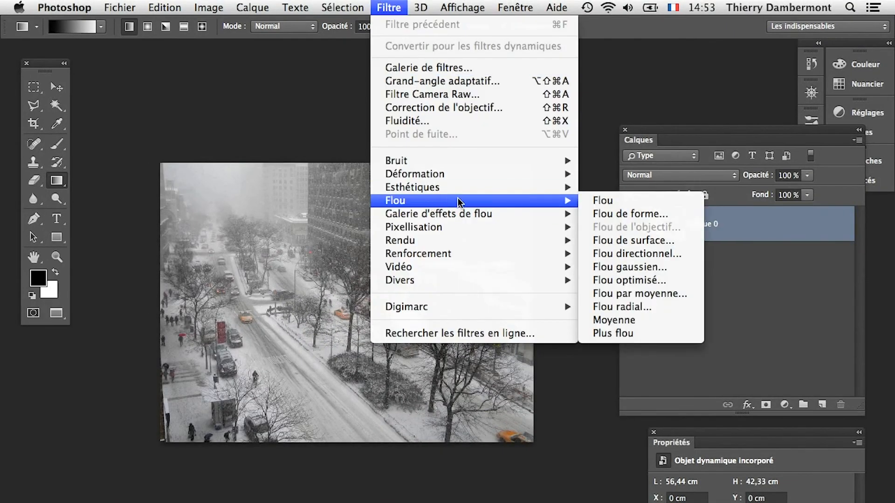
click(625, 267)
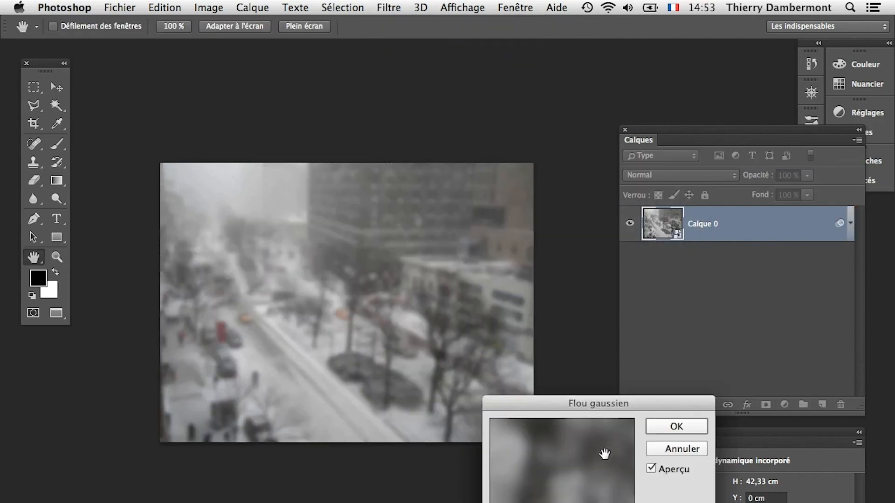
click(663, 426)
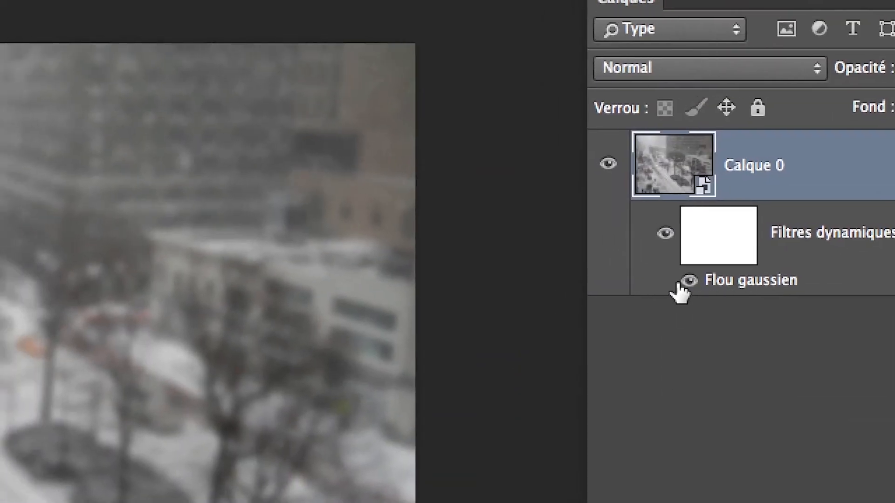
Compare the photo with the Flou gaussien smart filter off and on, and reopen the filter's settings to check them
click(630, 280)
click(630, 280)
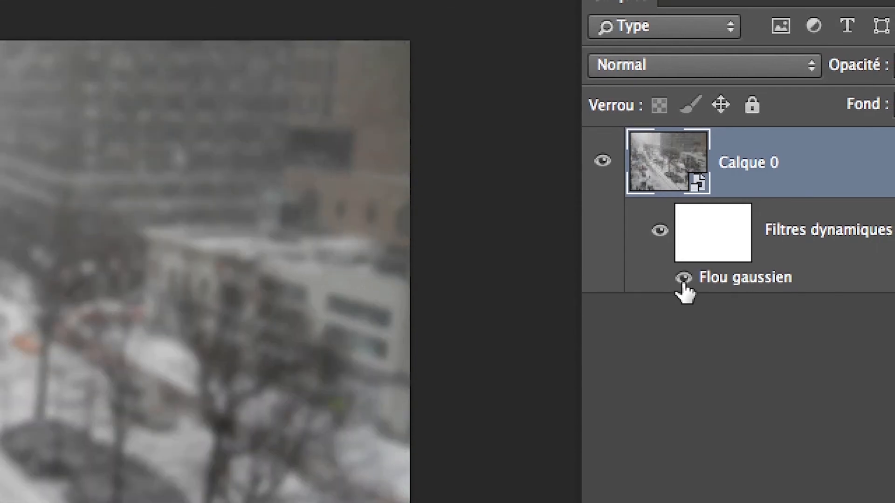
click(683, 279)
click(682, 279)
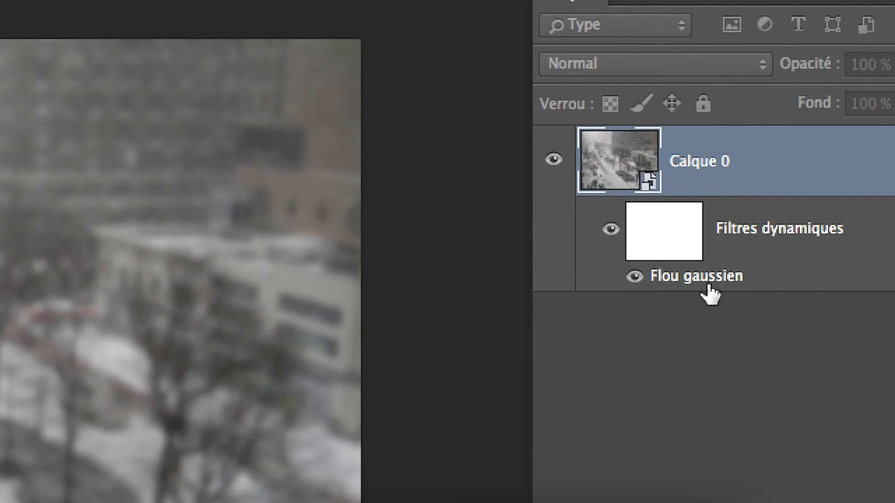
double_click(709, 293)
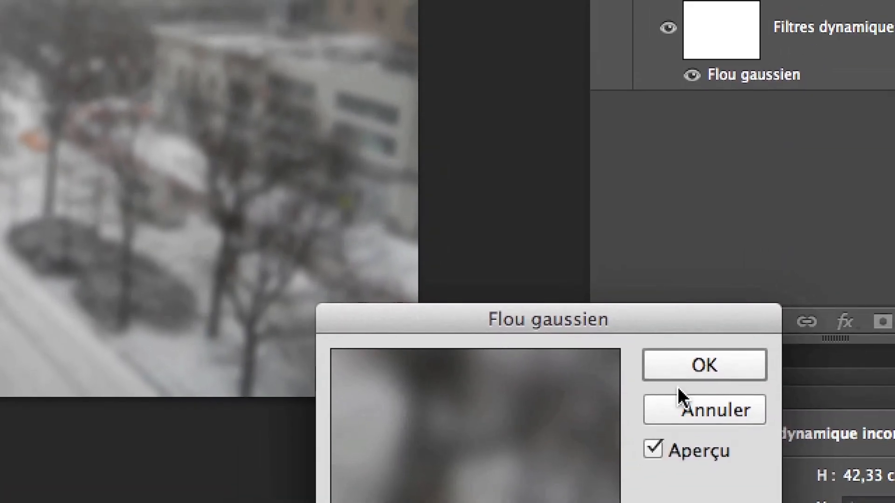
click(678, 378)
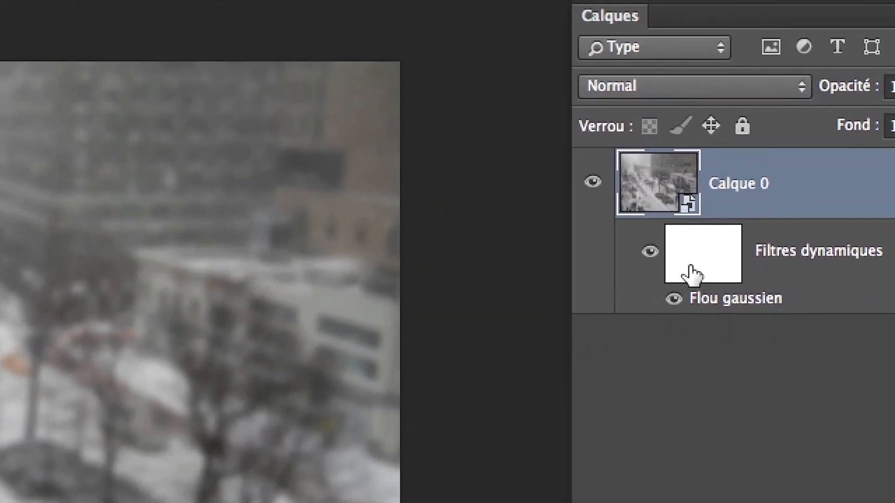
Draw linear gradients on the smart filter mask until the blur covers the distant street and buildings and the foreground stays sharp
click(710, 60)
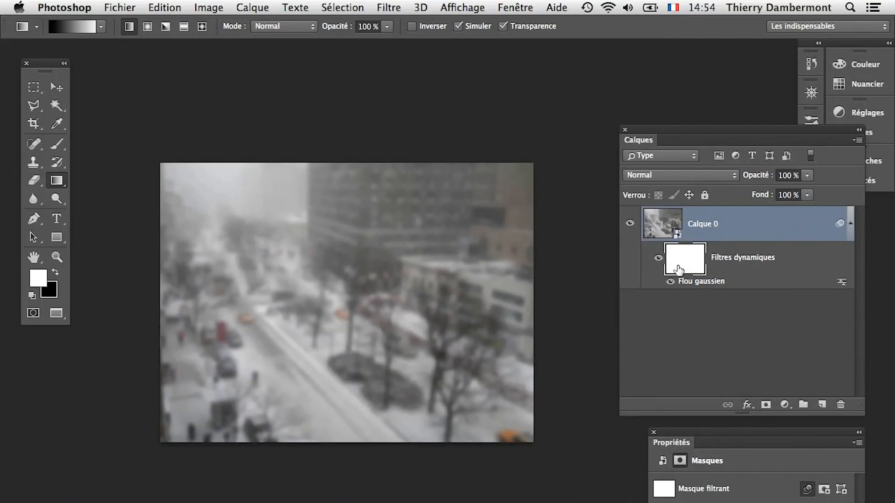
drag(306, 251, 315, 412)
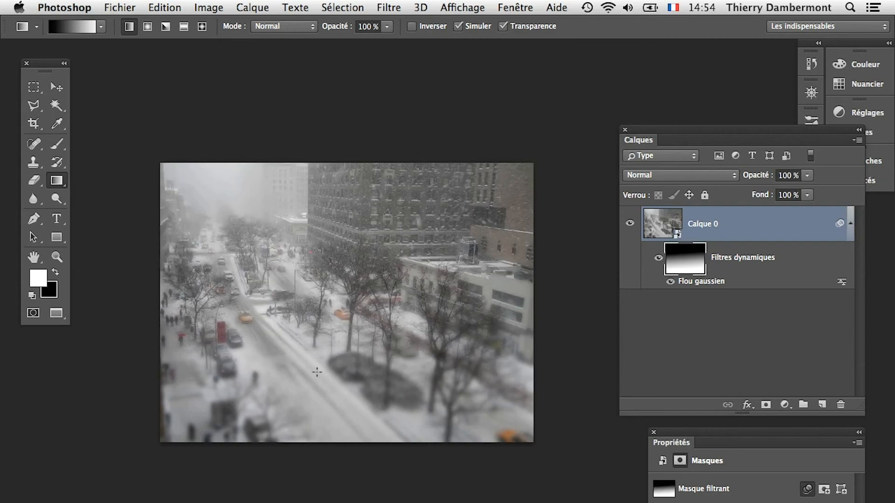
drag(317, 372, 300, 247)
drag(310, 315, 304, 268)
drag(324, 376, 308, 268)
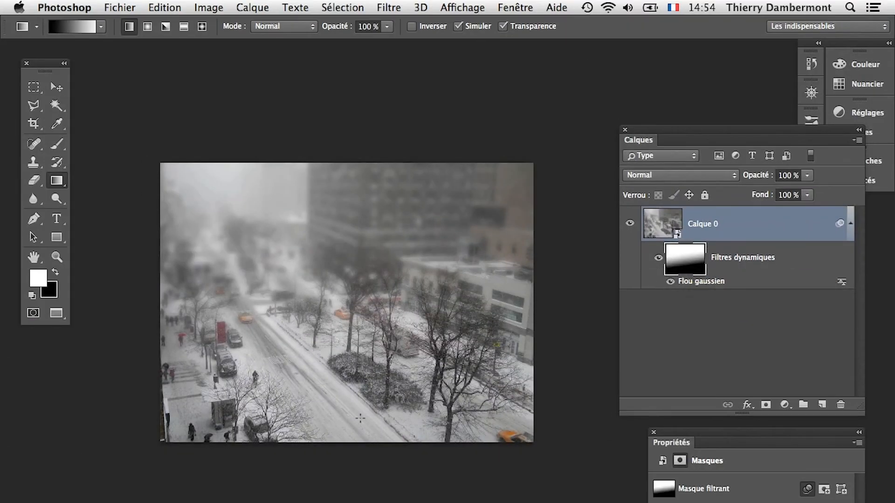
drag(360, 418, 303, 208)
drag(308, 370, 281, 233)
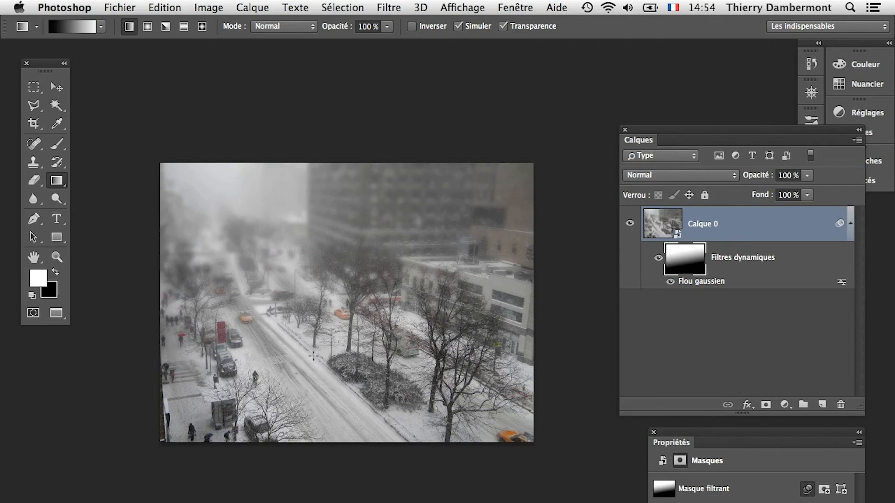
drag(313, 356, 256, 194)
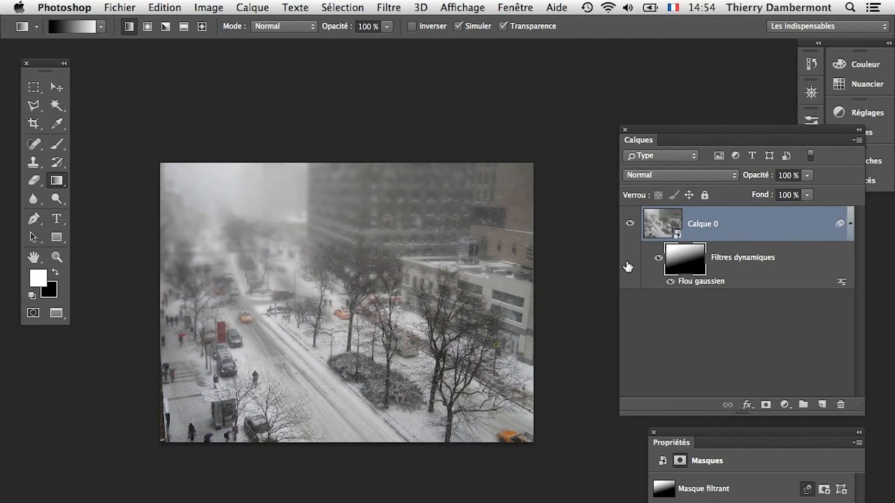
Compare the street photo up close with the masked Flou gaussien filter hidden and shown
click(287, 261)
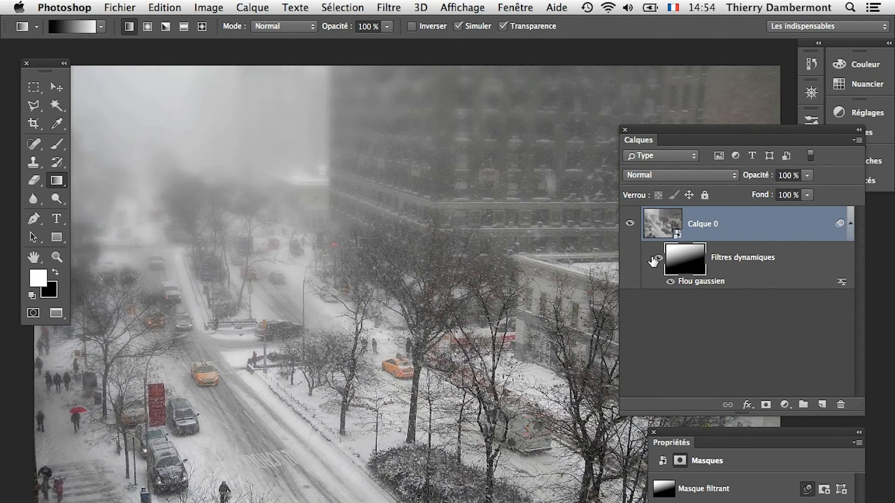
click(670, 281)
click(669, 281)
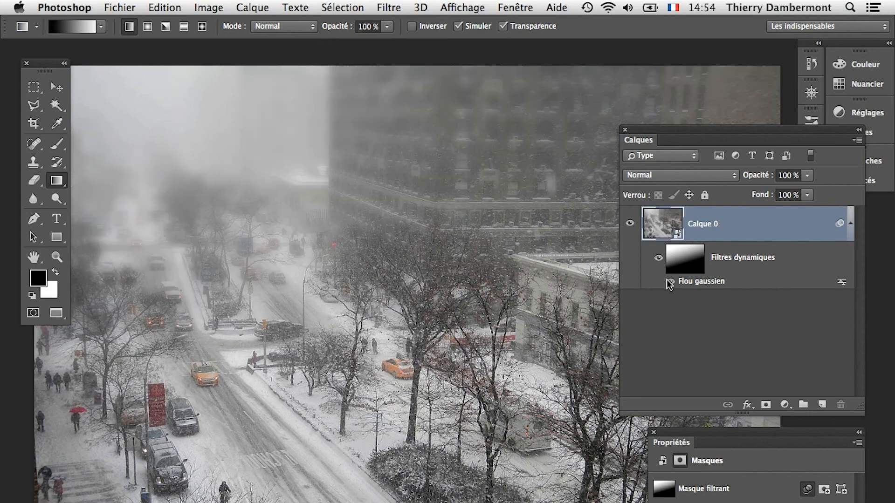
click(668, 282)
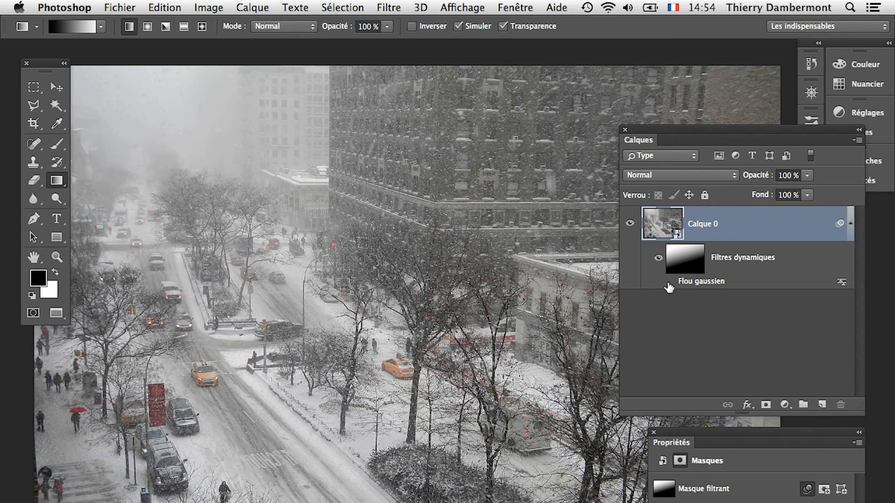
click(669, 282)
click(669, 282)
click(669, 282)
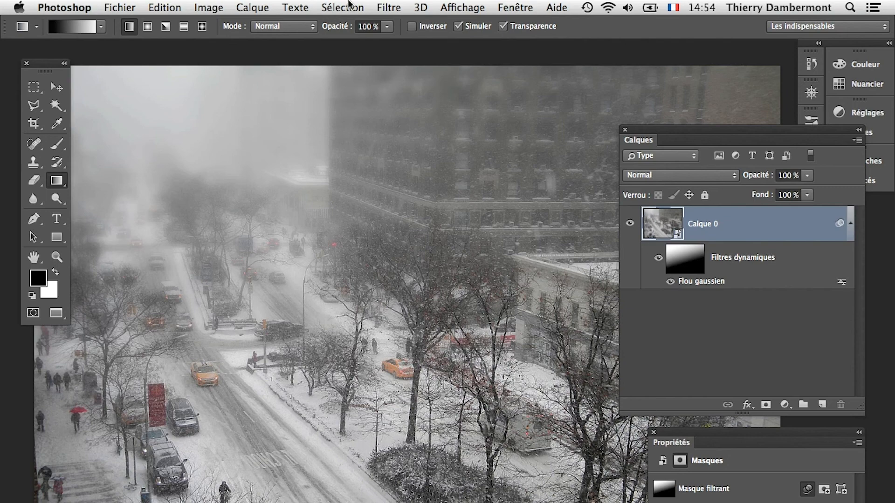
Examine the available Flou filters and the Galerie d'effets de flou, including Bascule-Décentrement, without applying any
click(383, 6)
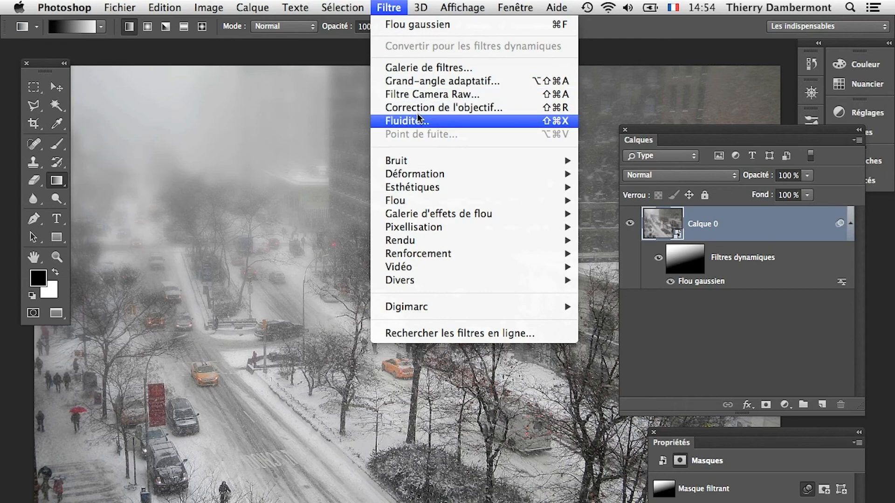
mouse_move(511, 217)
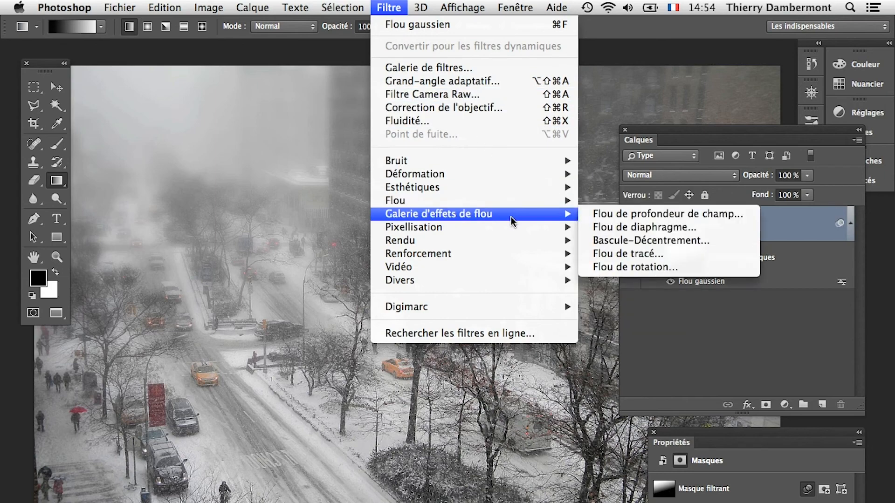
mouse_move(508, 201)
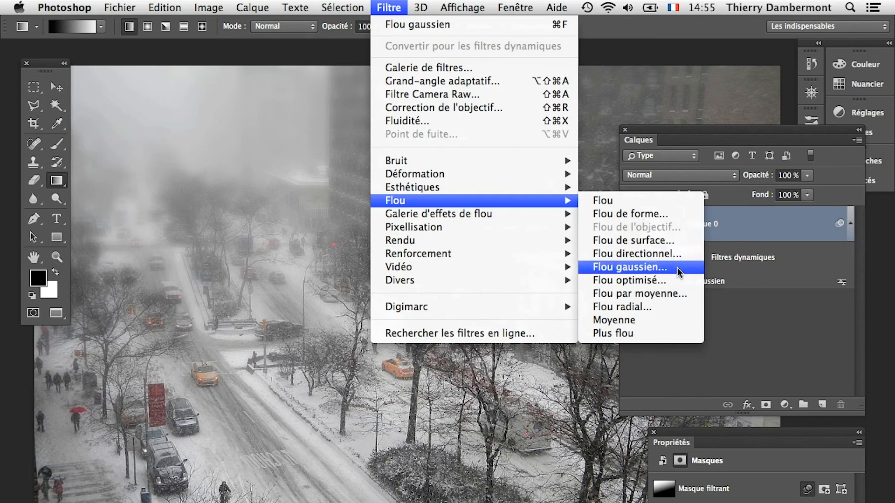
click(750, 328)
click(751, 231)
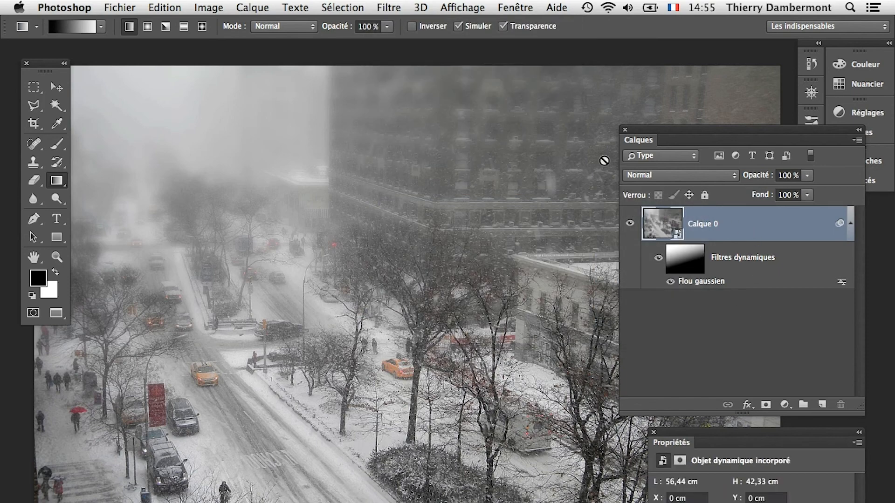
click(397, 6)
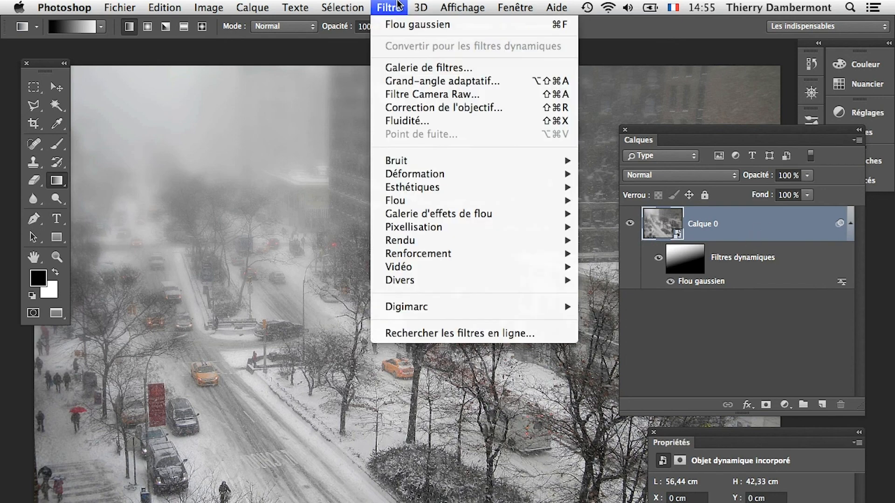
mouse_move(494, 178)
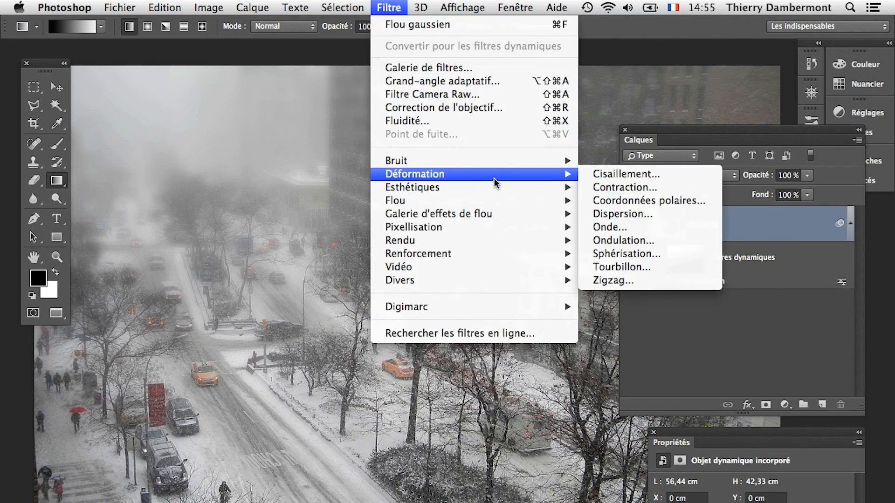
mouse_move(481, 201)
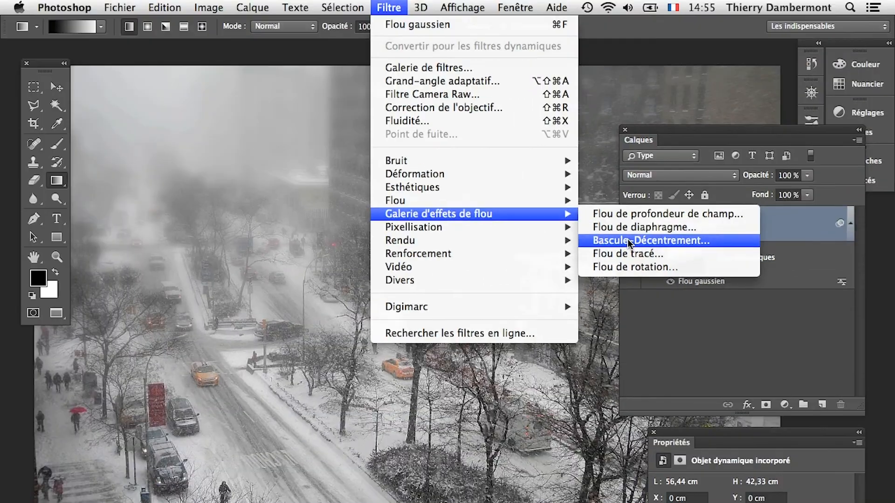
click(600, 234)
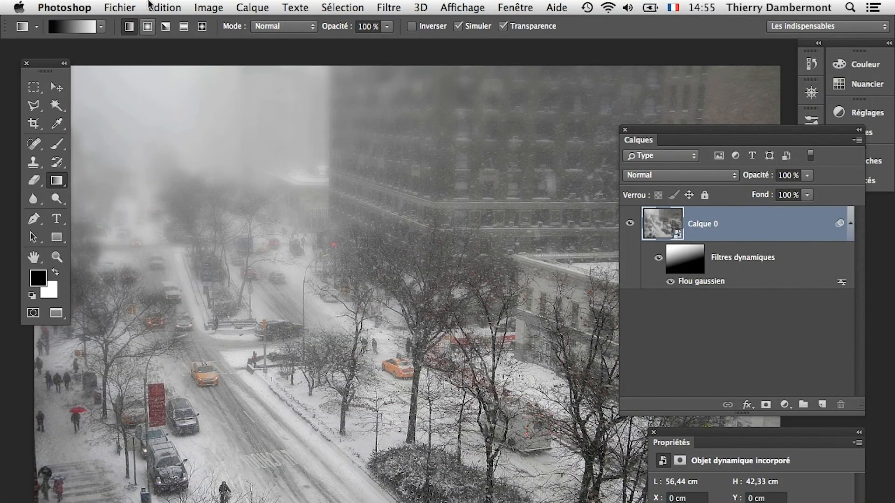
Switch to Firefox and search Google Images for "tilt-shift" in a new window
click(132, 7)
click(149, 43)
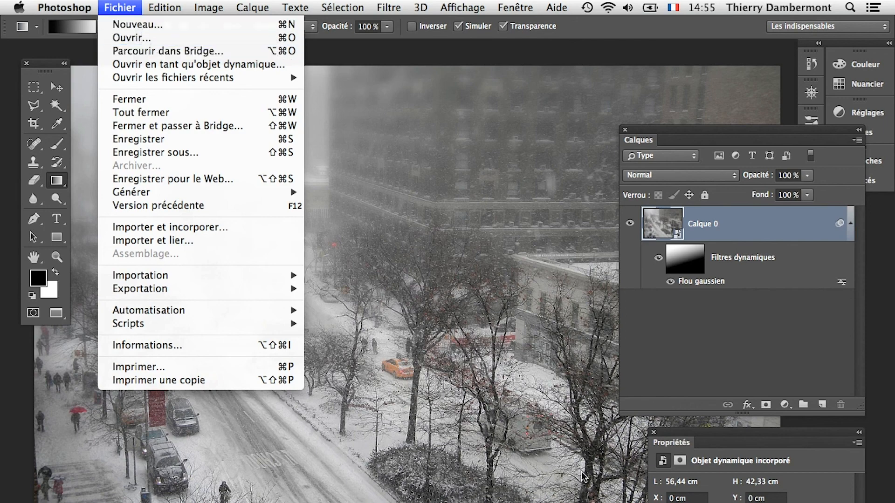
key(super+Tab)
click(107, 7)
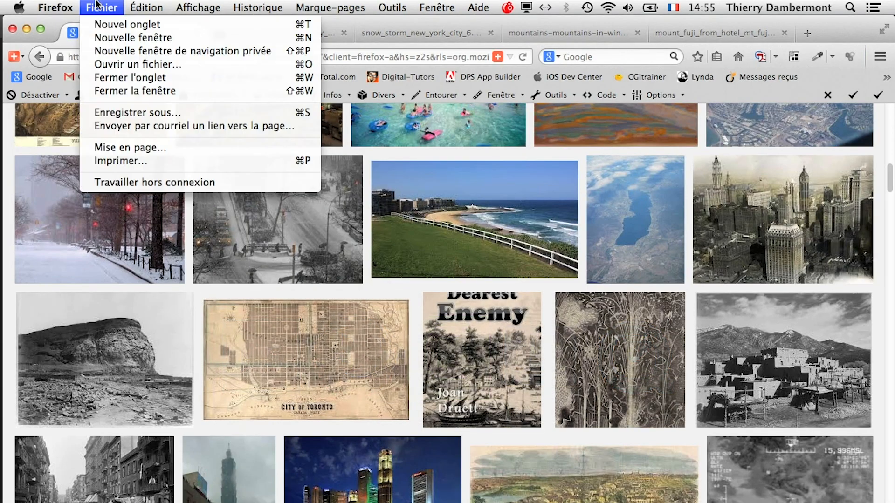
click(117, 37)
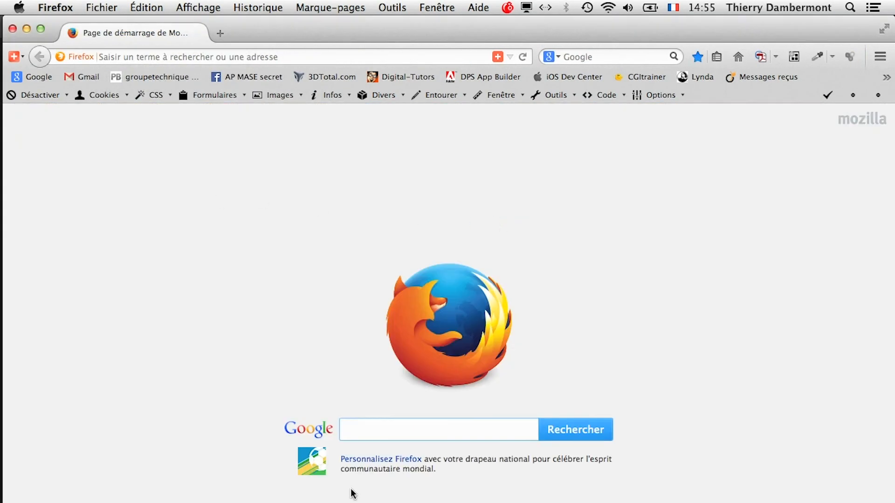
text(tilt)
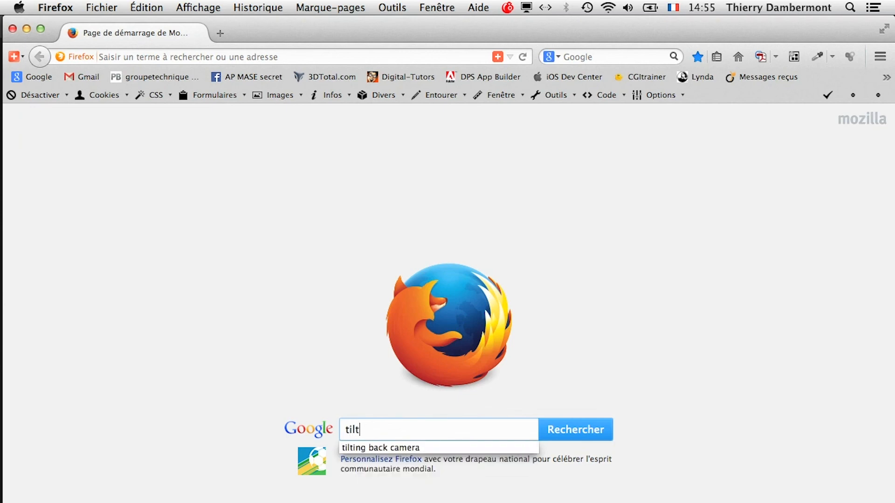
text(-shif)
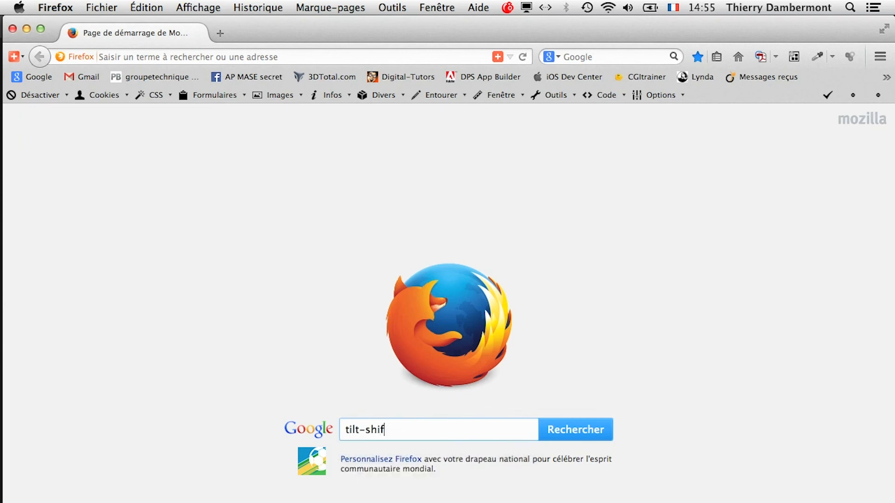
text(t)
key(Return)
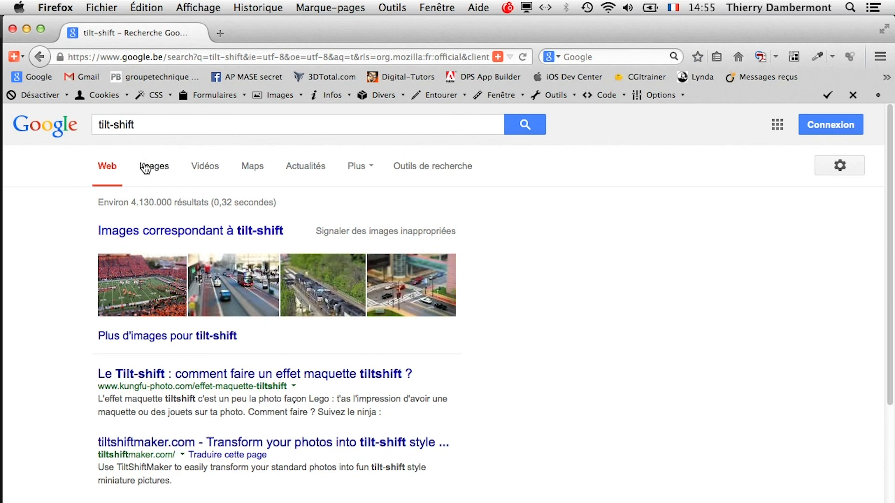
click(146, 168)
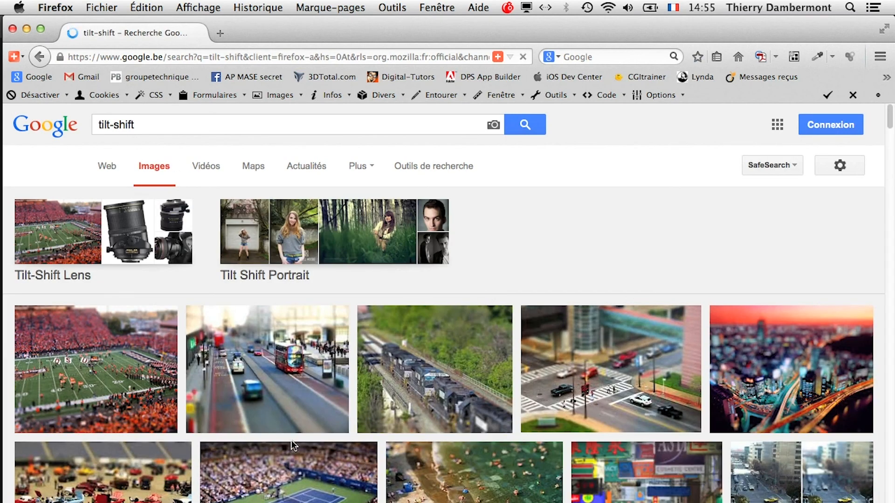
Open the tilt-shift photo of the street crossing from the image results in a new tab and view it
right_click(628, 351)
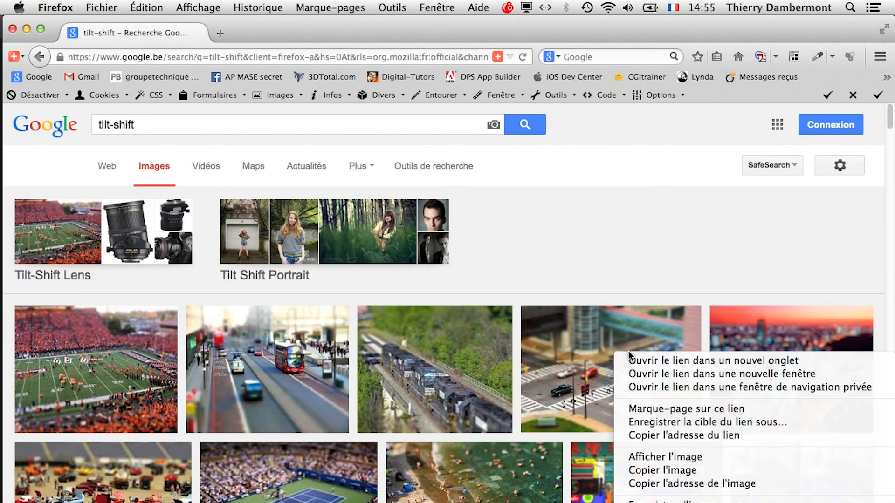
click(634, 360)
click(260, 37)
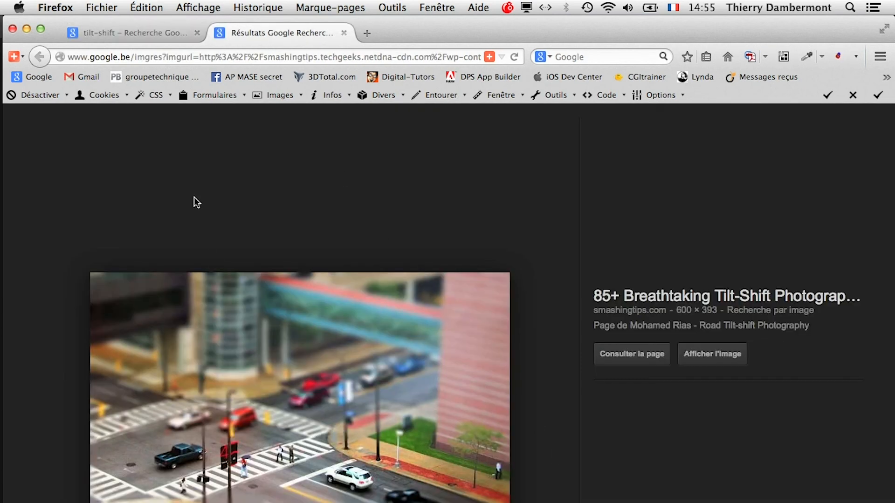
Open the tilt-shift photo of the red double-decker bus from the image results in a new tab, display its original file and enlarge it
click(125, 28)
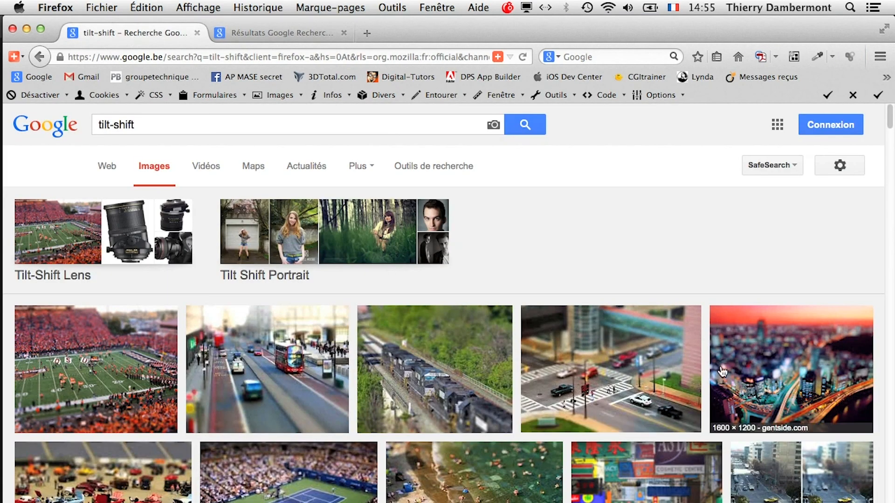
right_click(260, 382)
click(275, 375)
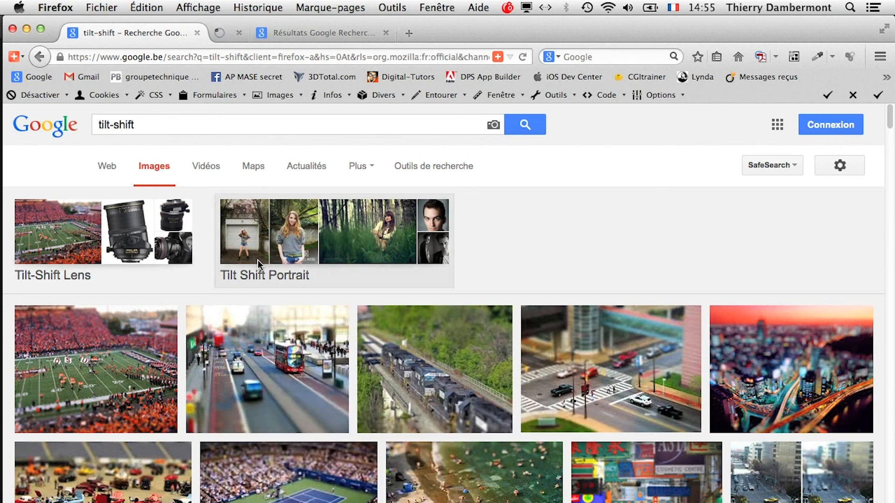
click(235, 29)
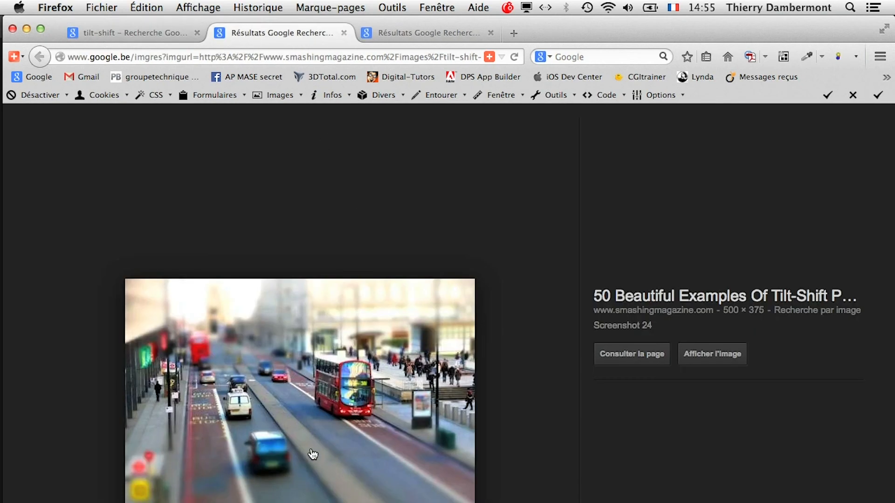
click(687, 361)
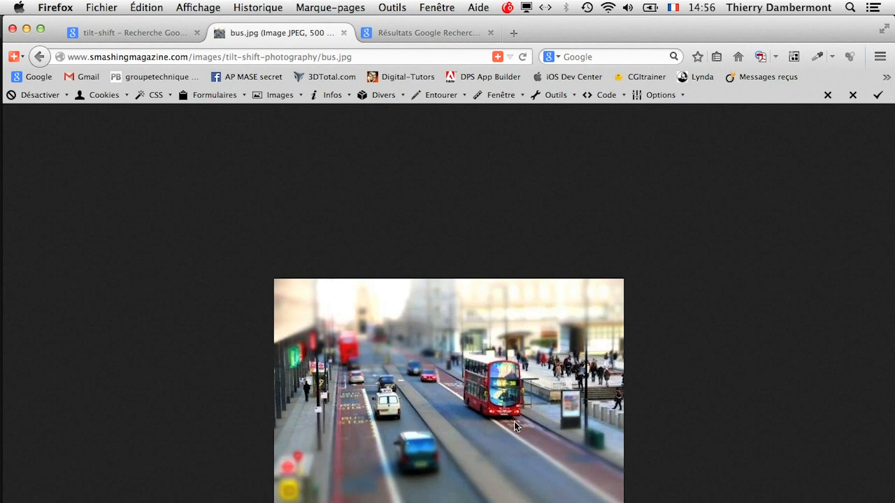
key(super+plus)
key(super+plus)
key(super+plus)
key(super+plus)
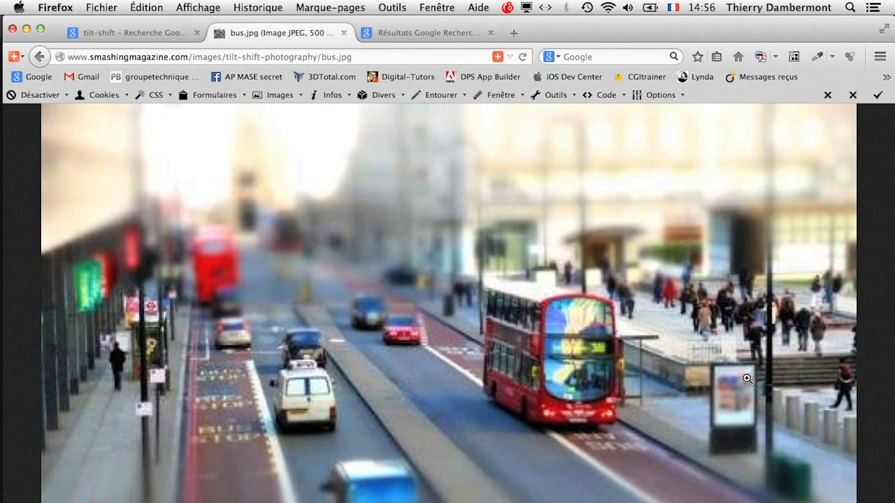
Return to the tilt-shift results, switch to Photoshop and compare the Flou filters with the Galerie d'effets de flou entries, without applying any
click(126, 33)
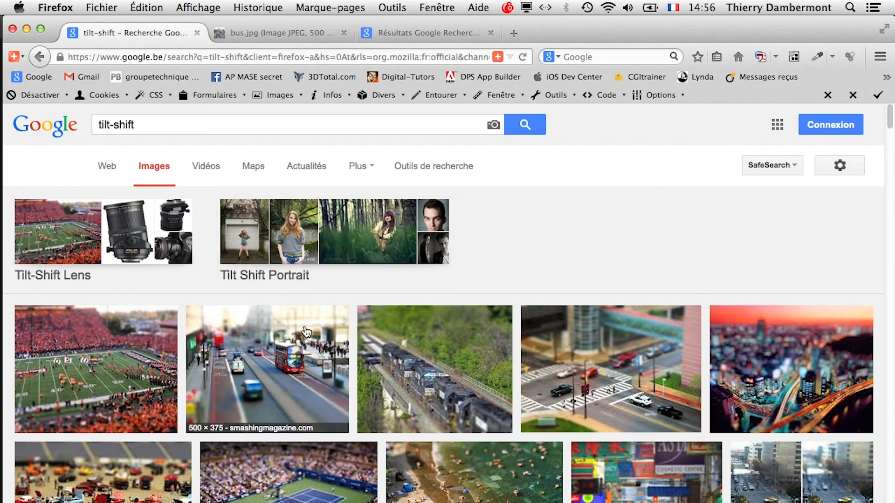
key(super+Tab)
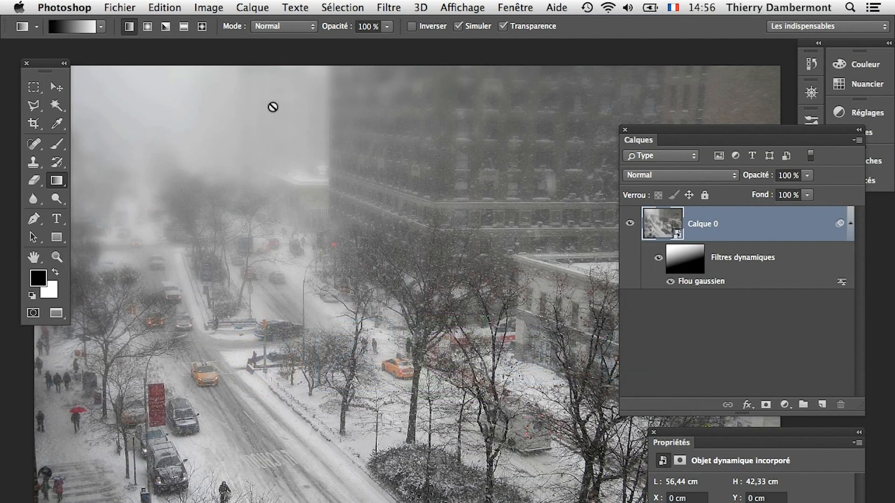
click(406, 6)
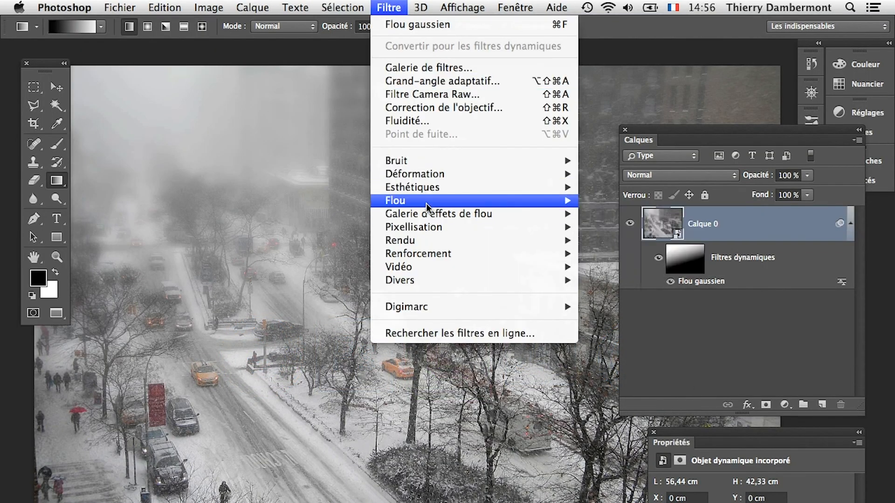
mouse_move(428, 206)
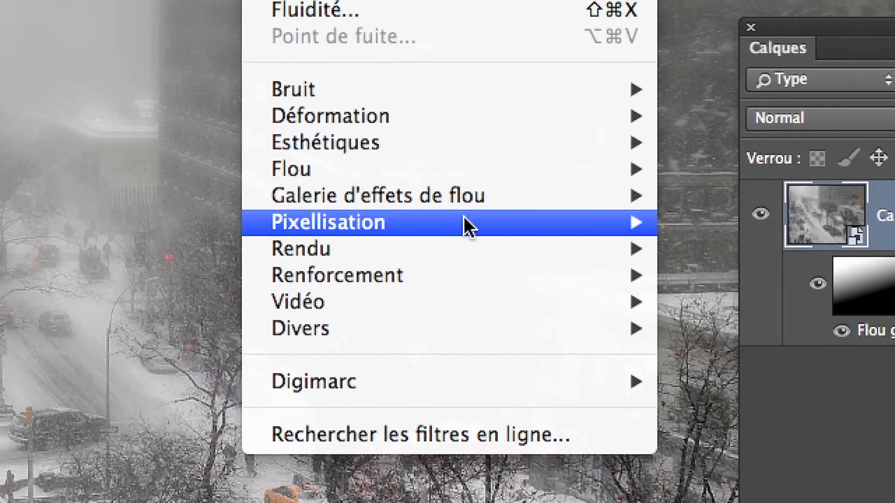
mouse_move(288, 231)
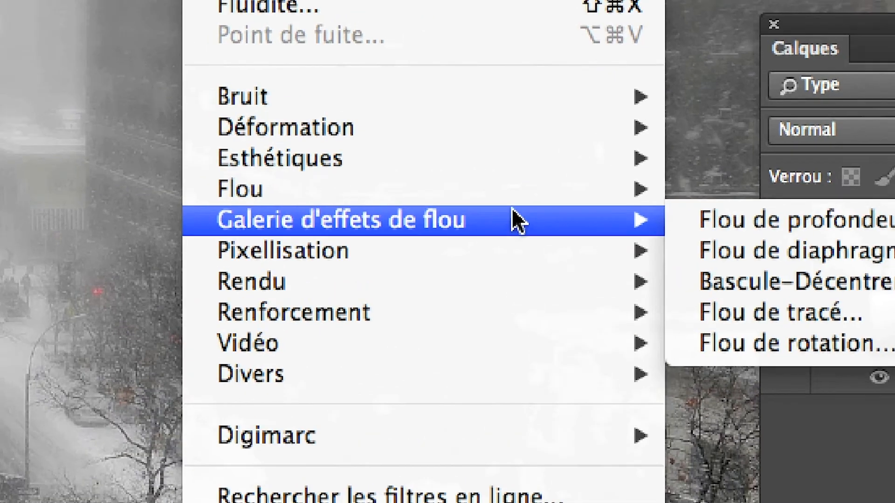
mouse_move(513, 180)
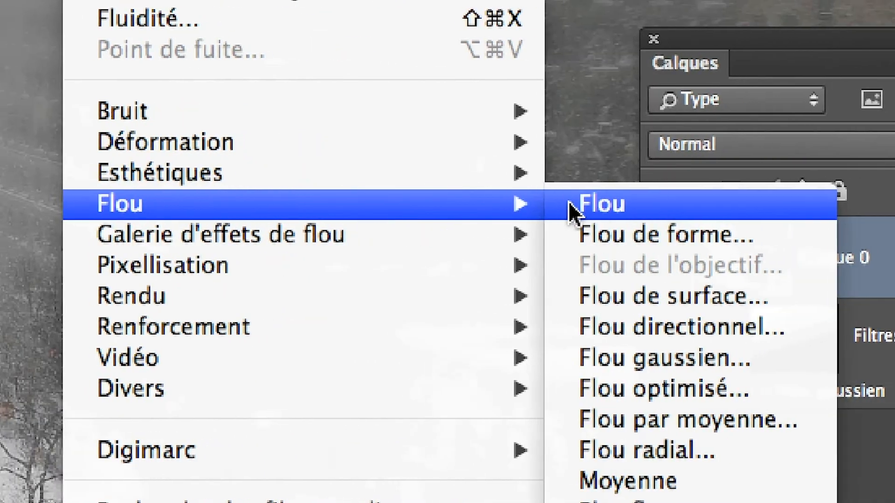
mouse_move(384, 238)
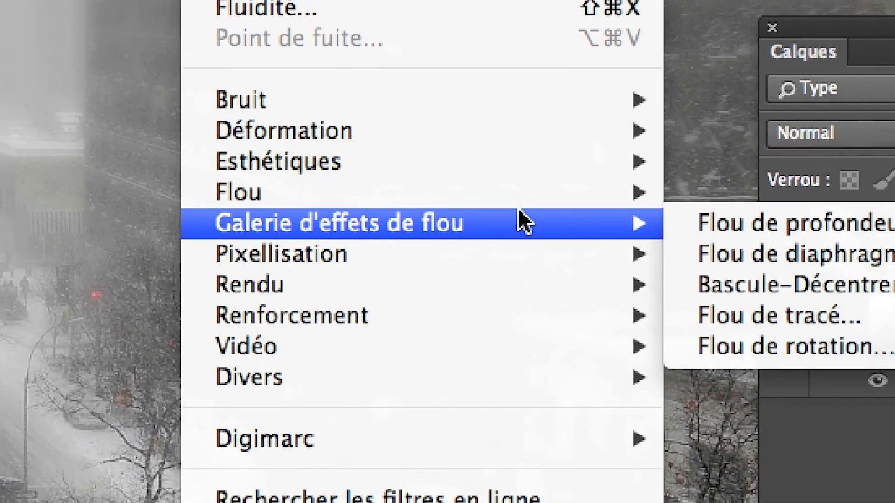
mouse_move(519, 200)
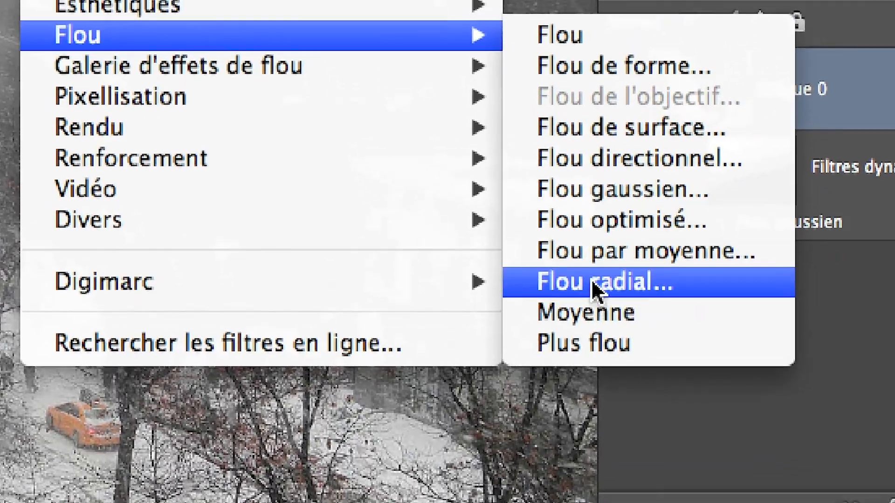
mouse_move(344, 68)
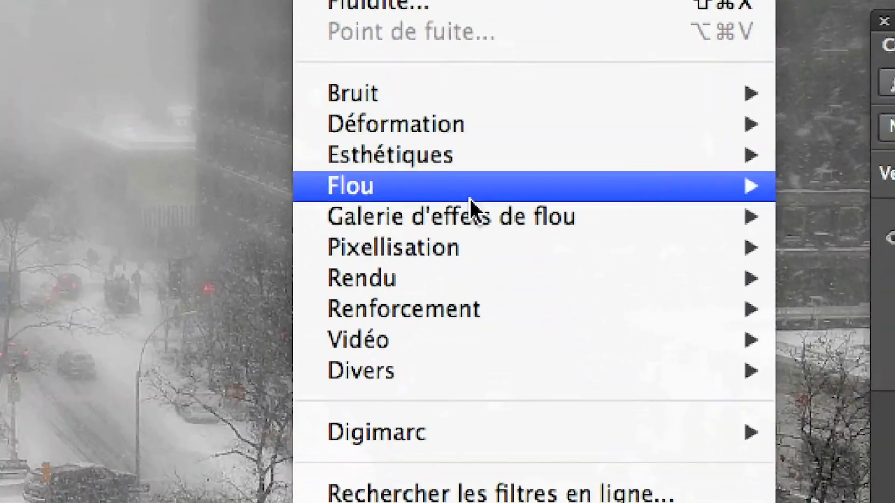
mouse_move(497, 493)
mouse_move(572, 191)
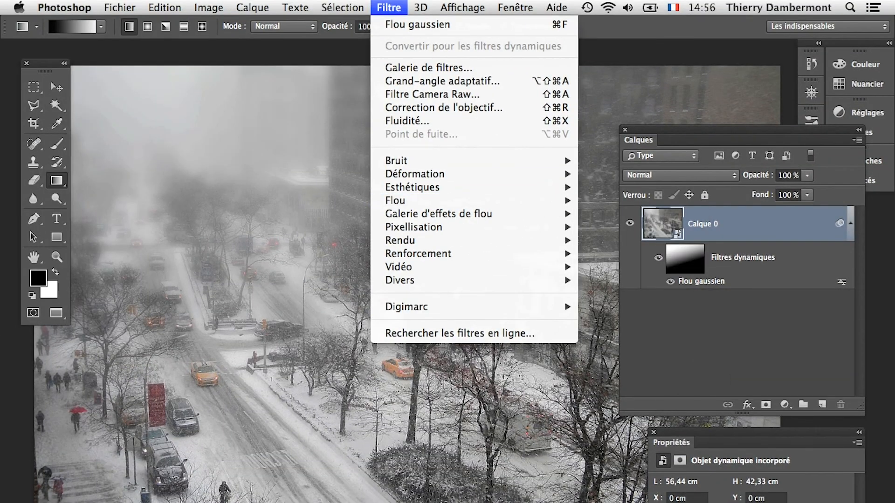
click(151, 96)
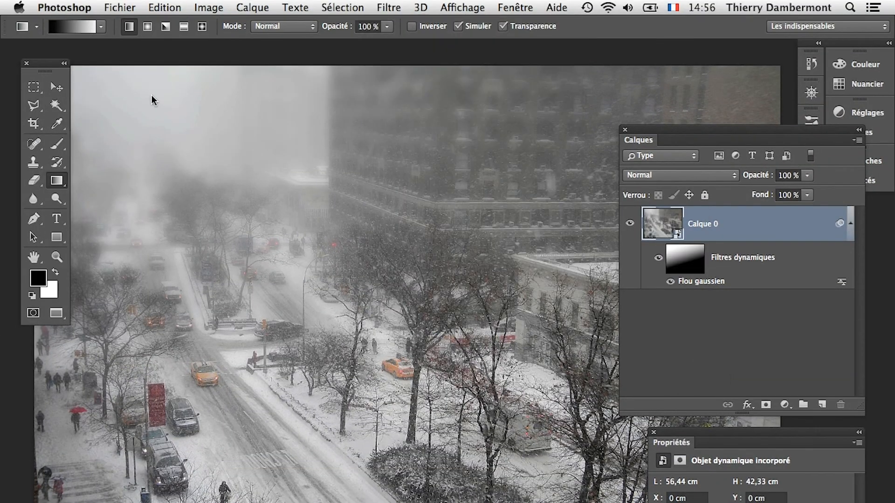
Save the snowy street document in Photoshop format as snow_storm_new_york_city_6.psd in the PS-2014-07-09 folder, with its layers kept
click(105, 6)
click(172, 152)
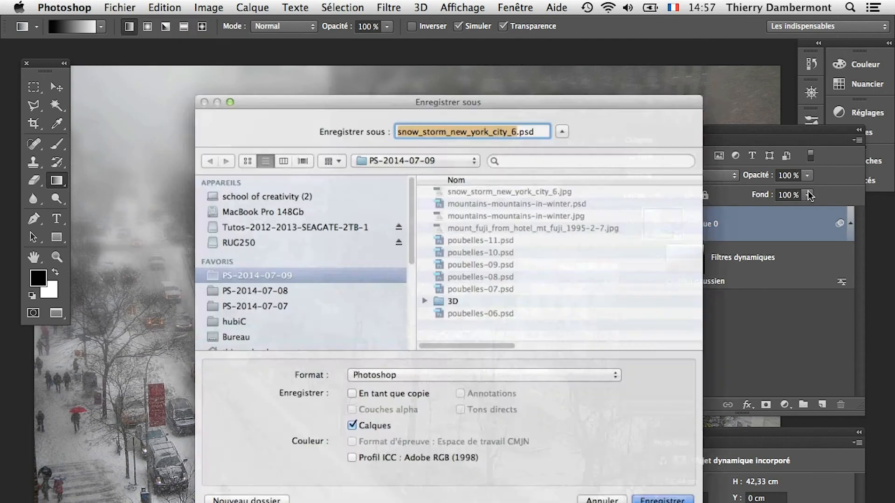
key(Return)
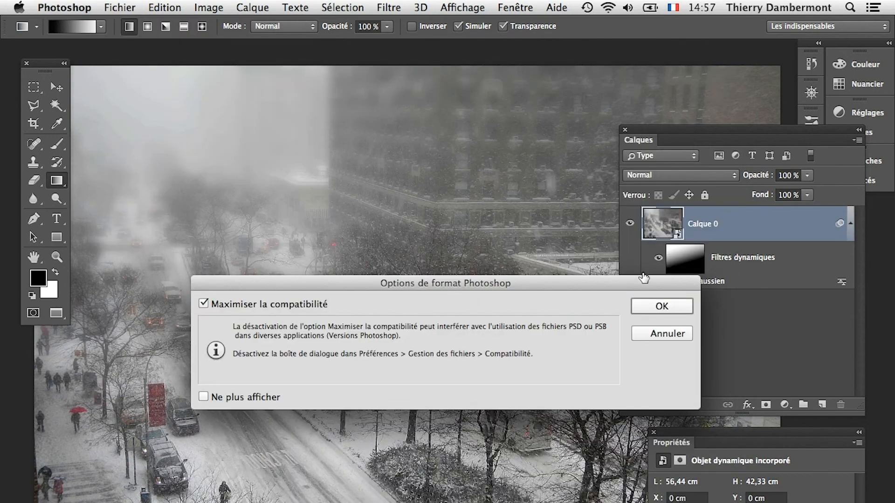